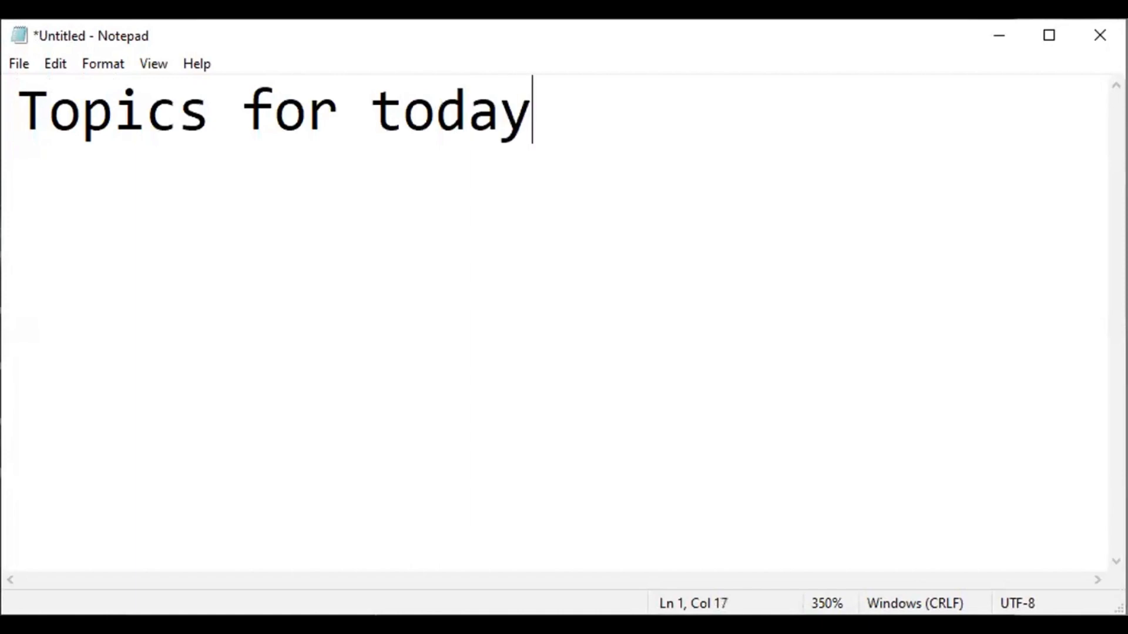
Step: Finish the heading as "Topics for today:" and add the first list item "1. Use of AI in Power BI"
type(":")
key("Return")
type("1.")
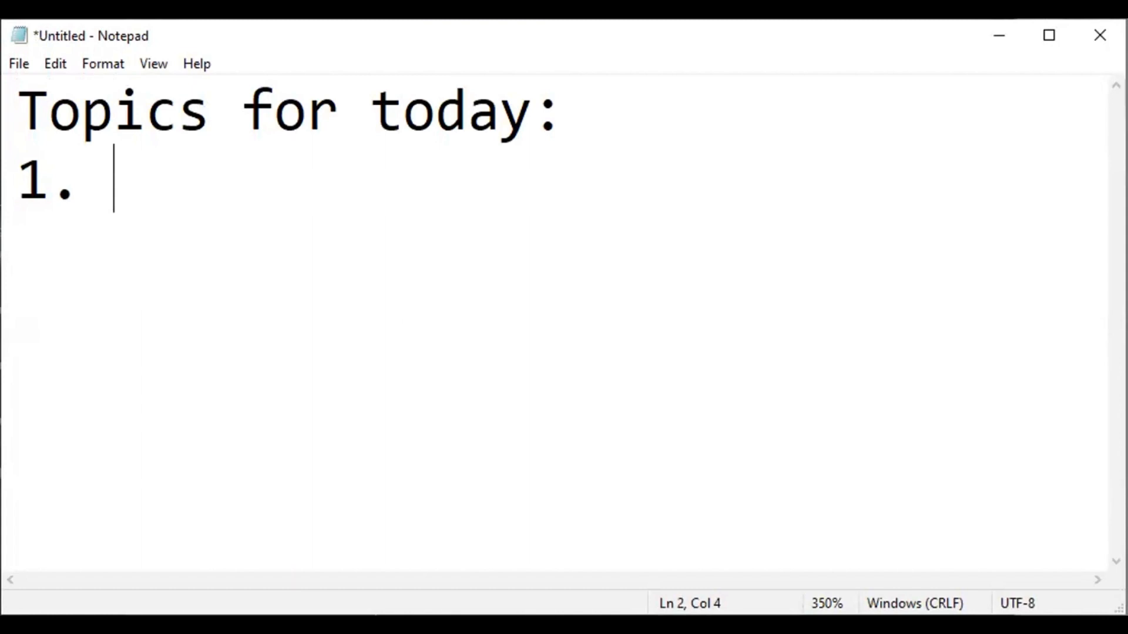
type("Us")
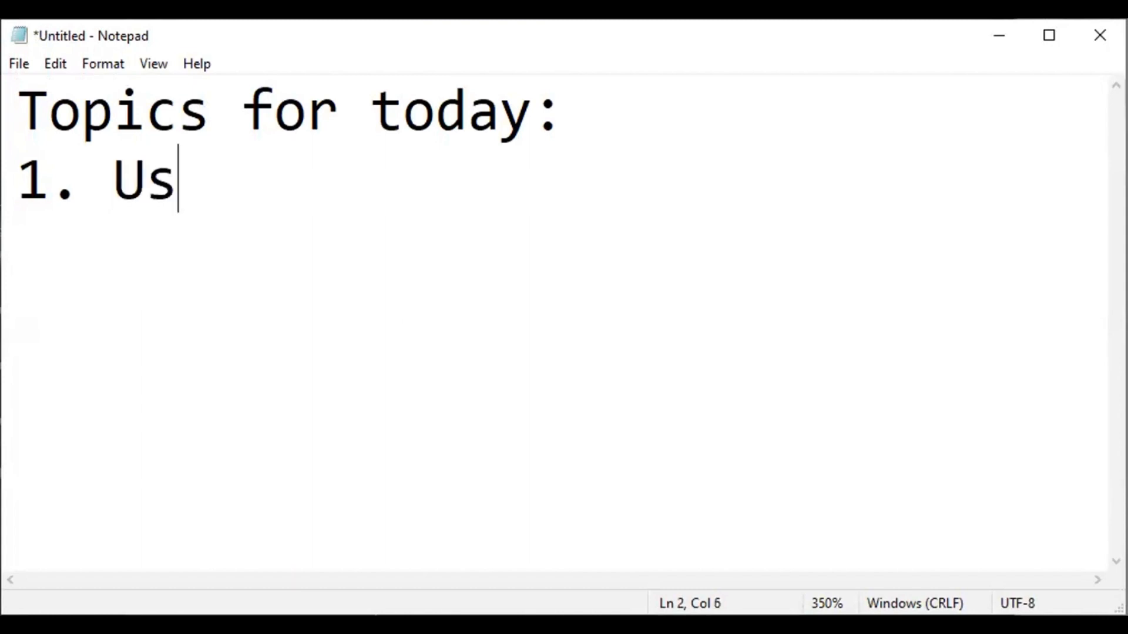
type("e of AI ")
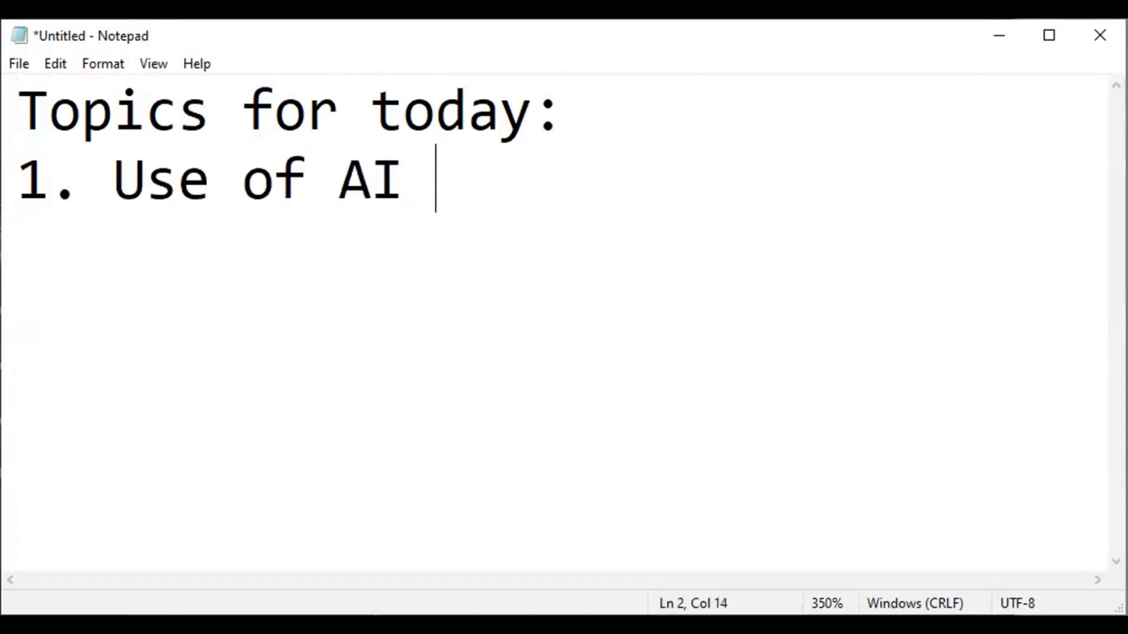
type("in Power BI")
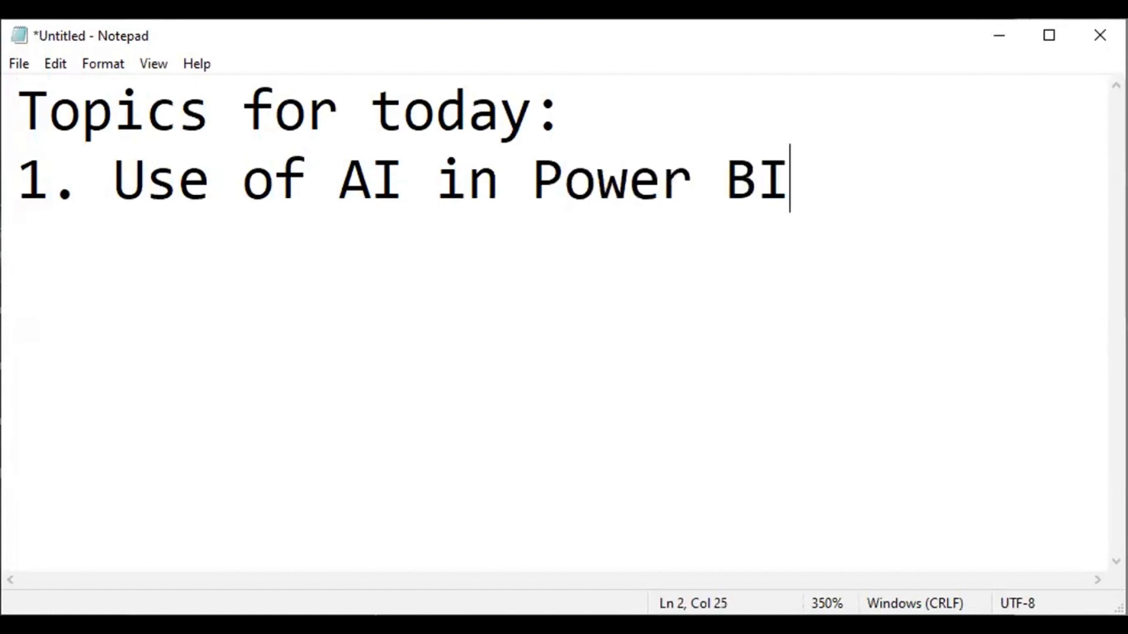
Step: Add the second list item "2. Direct query vs import" below the first topic
key("Return")
type("2. ")
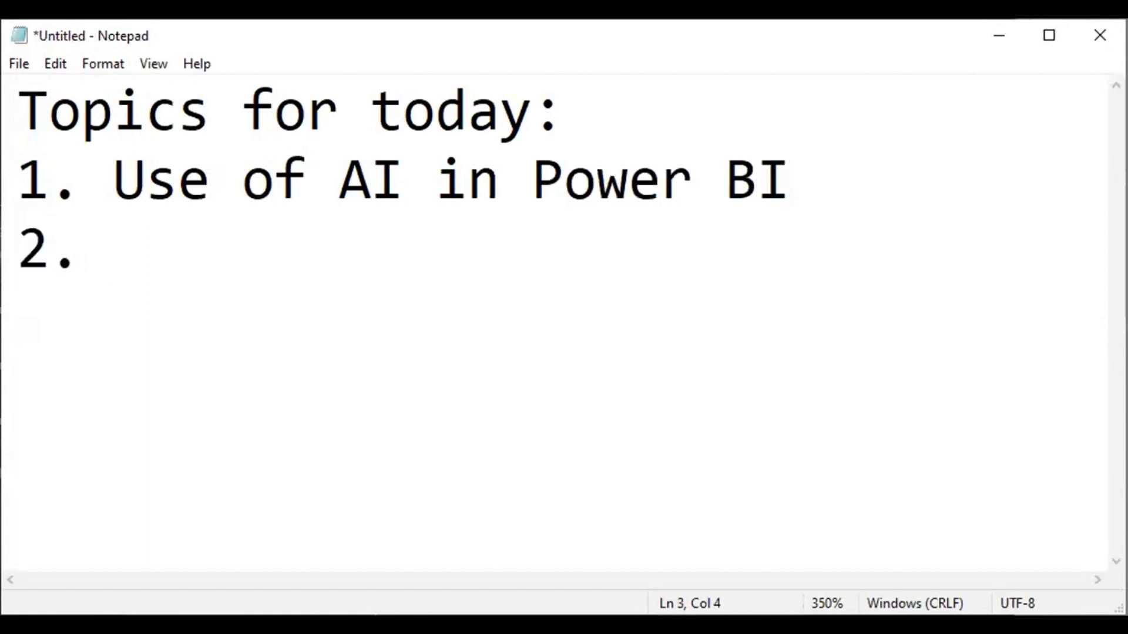
type("Dire")
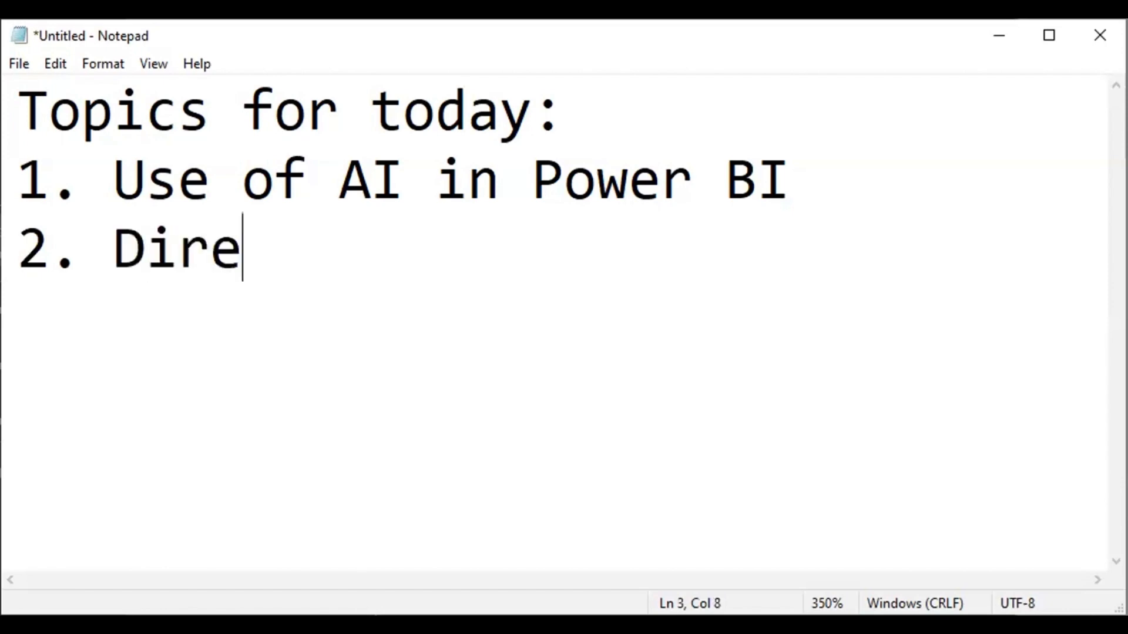
type("ct query")
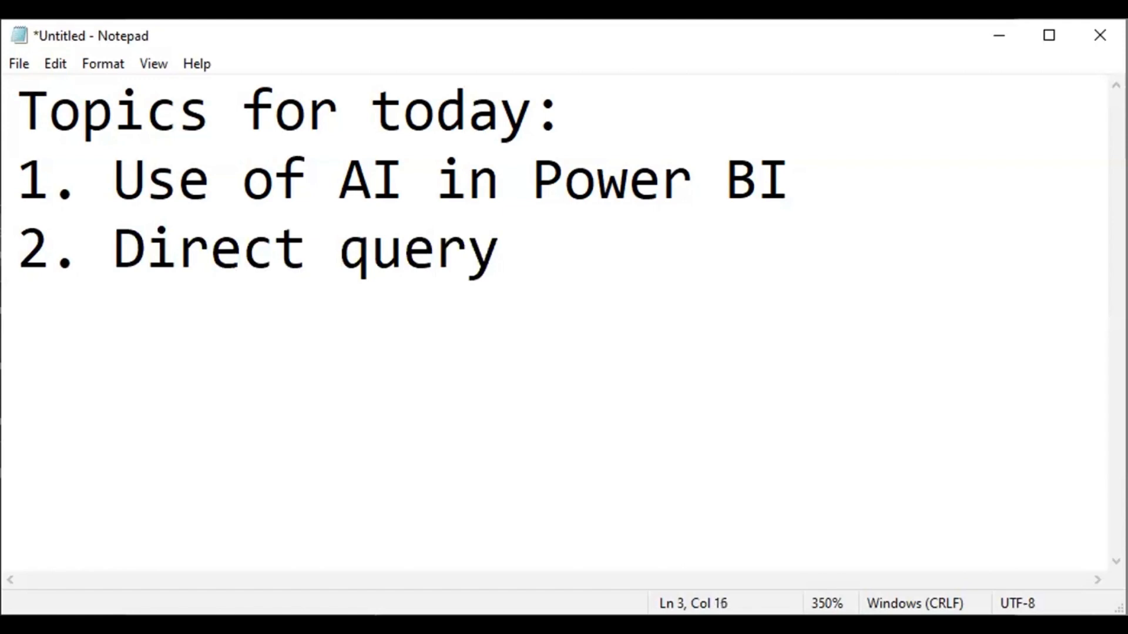
key("Return")
type("2.")
key("BackSpace")
key("BackSpace")
key("BackSpace")
type("vs import")
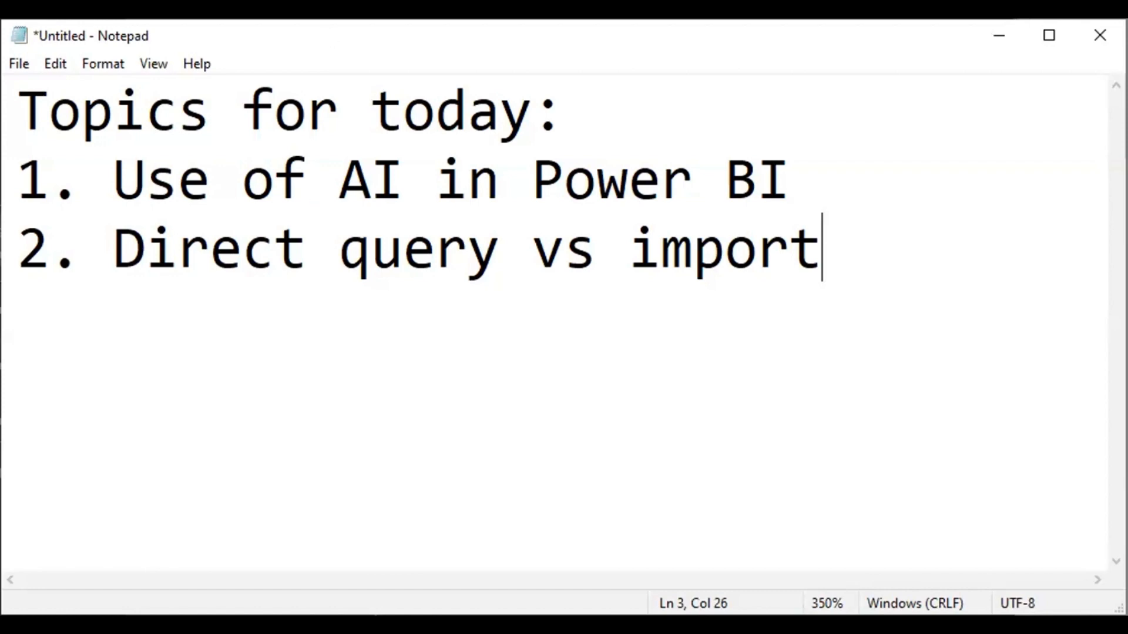
Step: Switch to Power BI Desktop, keeping the unsaved note open but minimised, and dismiss the start screen
key("alt+Tab")
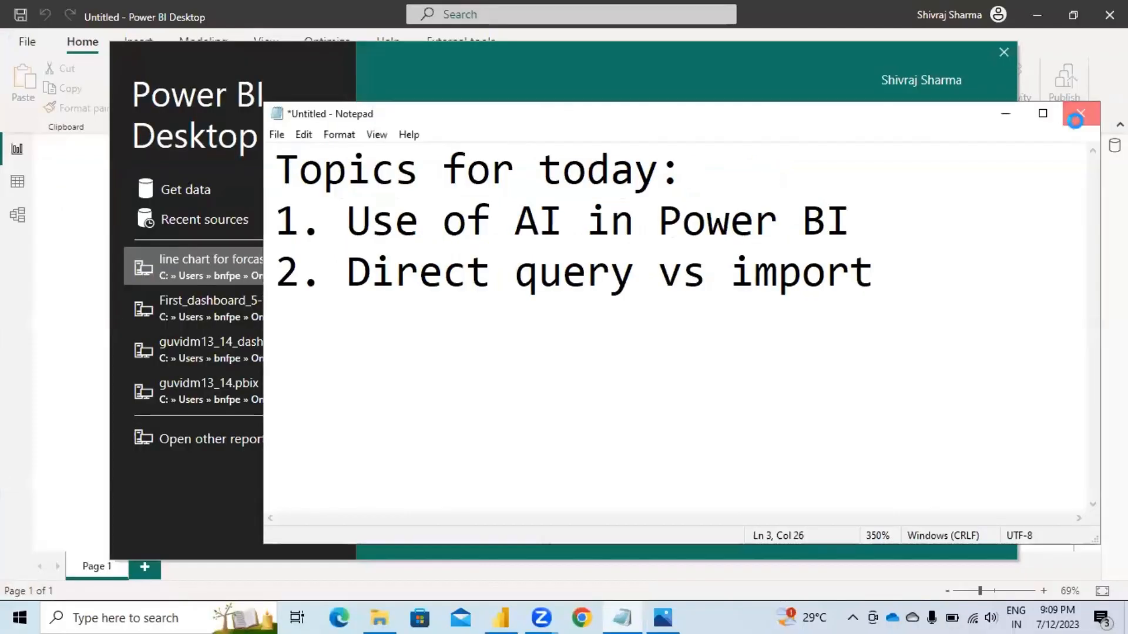
key("alt+F4")
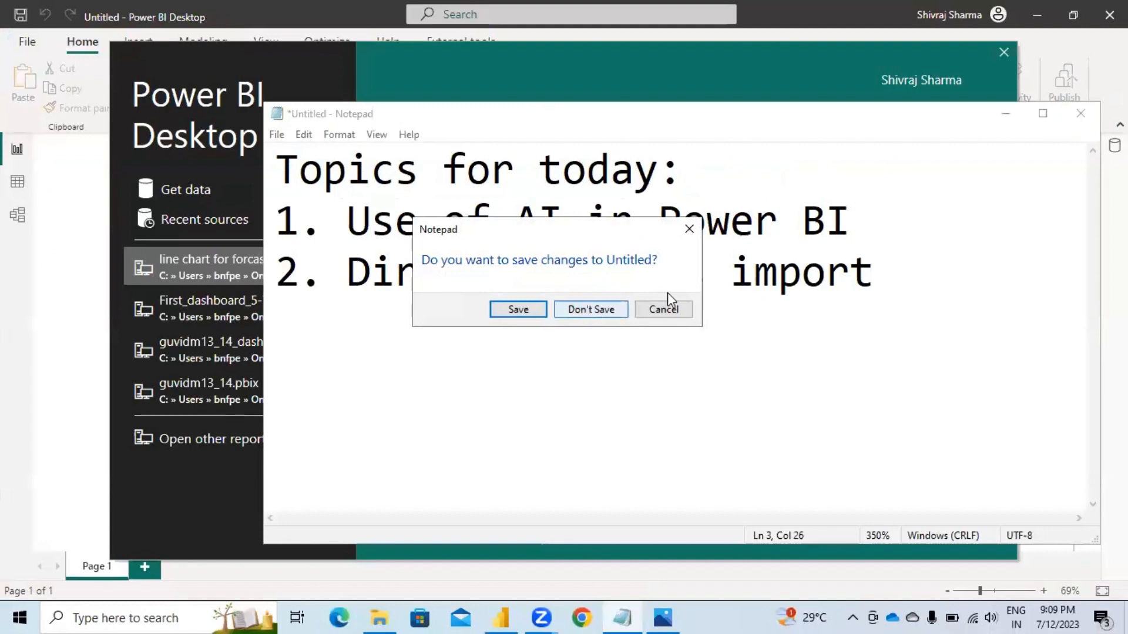
left_click(663, 311)
left_click(1004, 115)
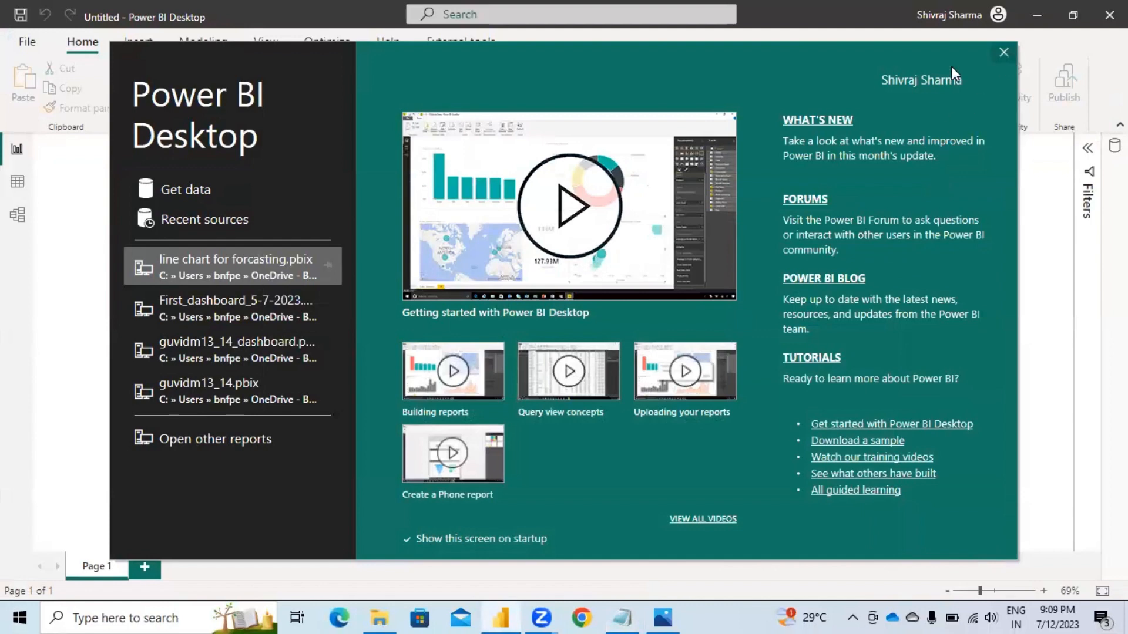
left_click(1003, 52)
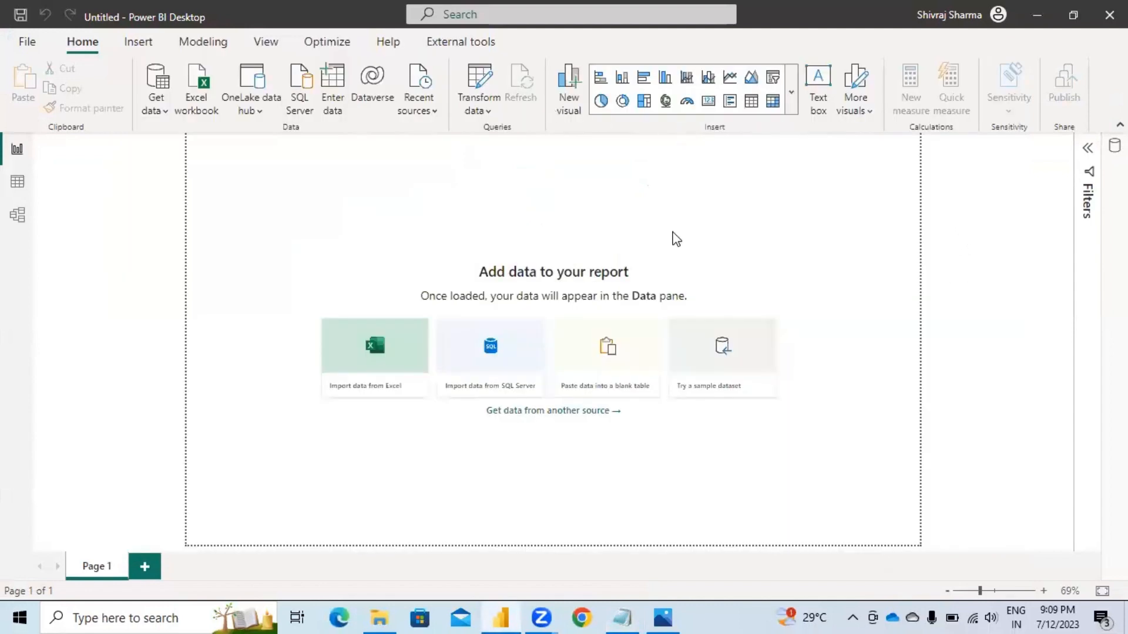
Step: Load the text/CSV file Sample - Superstore.csv from the DATA sets folder into the report
left_click(156, 110)
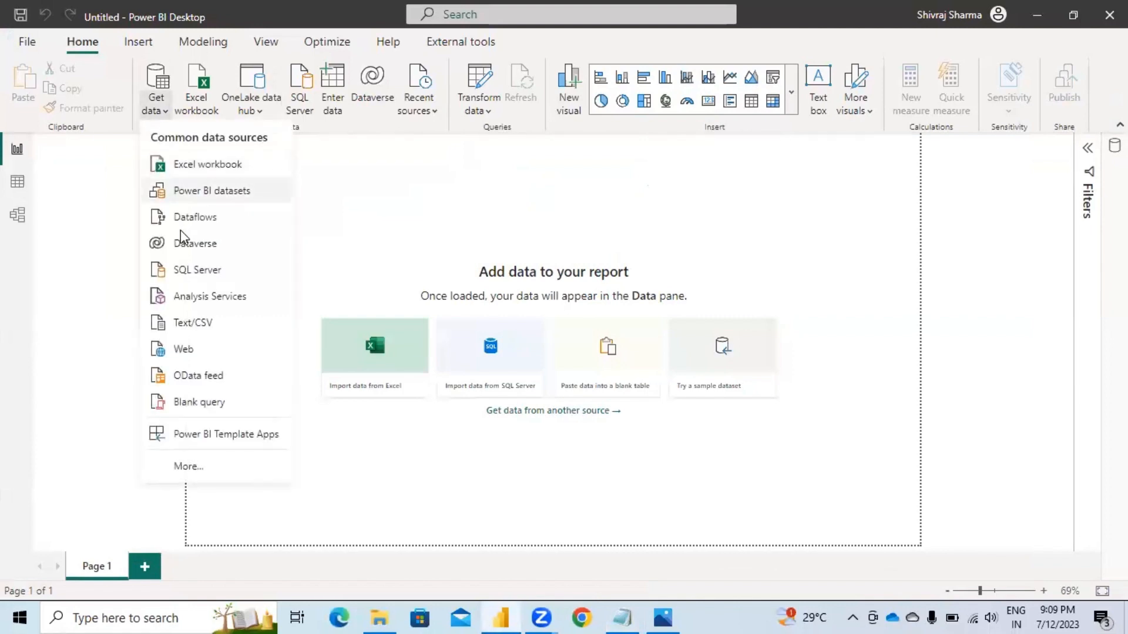
left_click(194, 322)
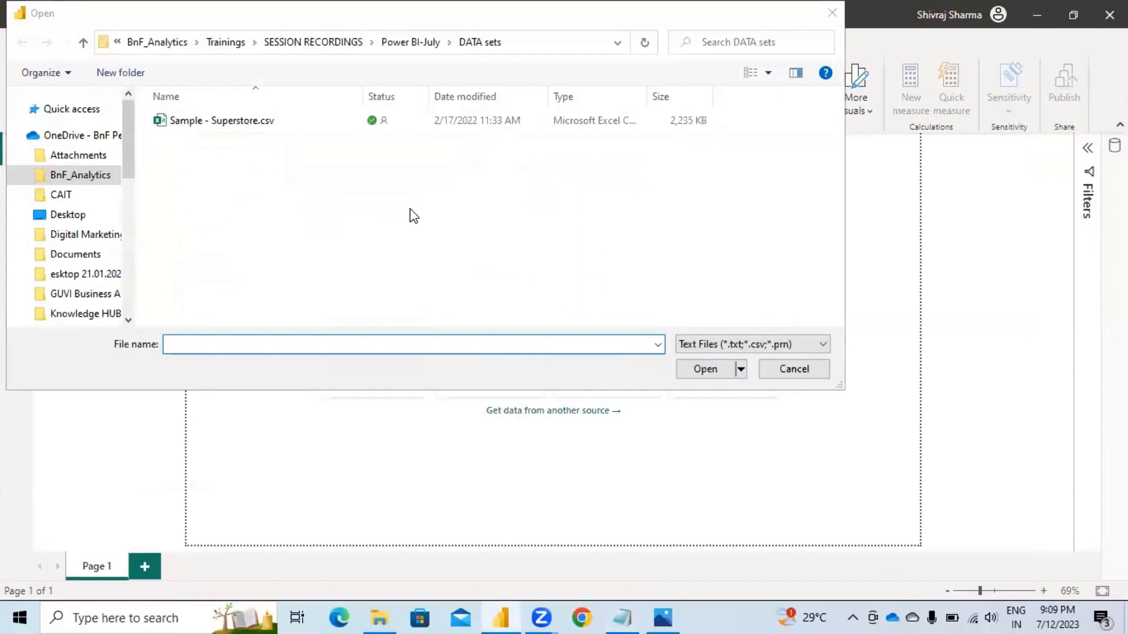
left_click(282, 126)
left_click(700, 371)
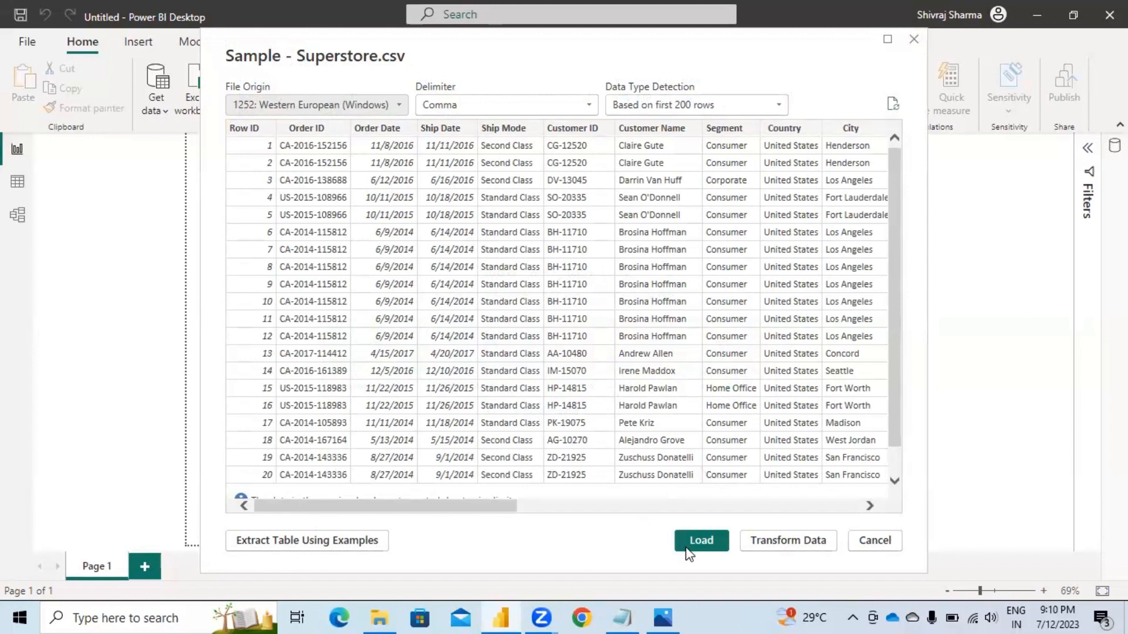
left_click(702, 541)
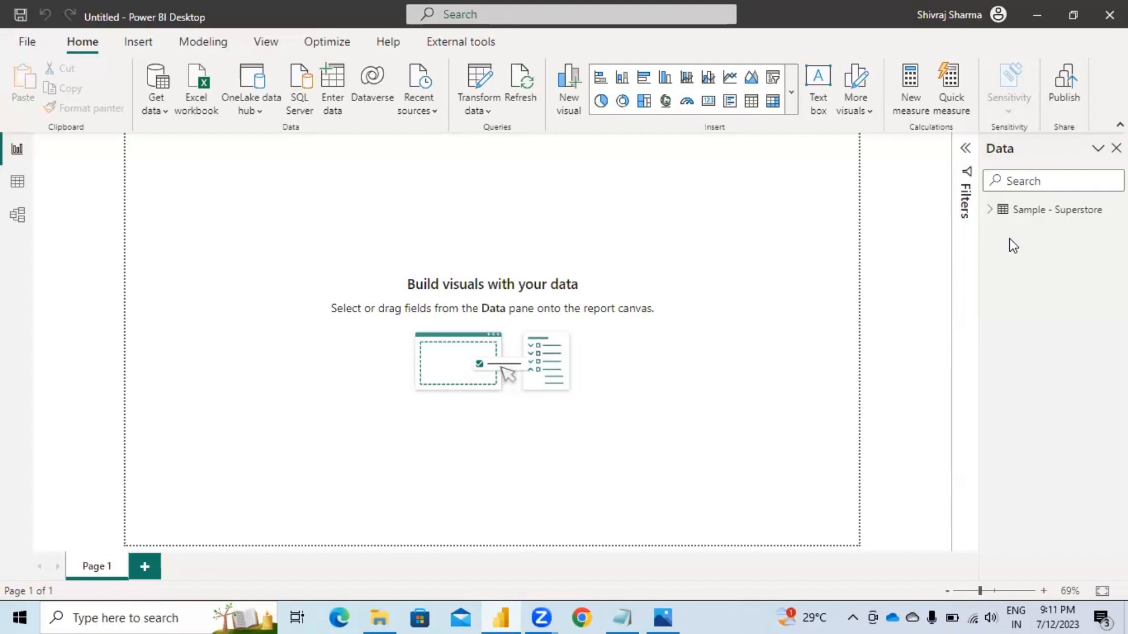
Step: Create a bar chart of Sales by Sub-Category from the Sample - Superstore table and enlarge it to fill the page
left_click(993, 210)
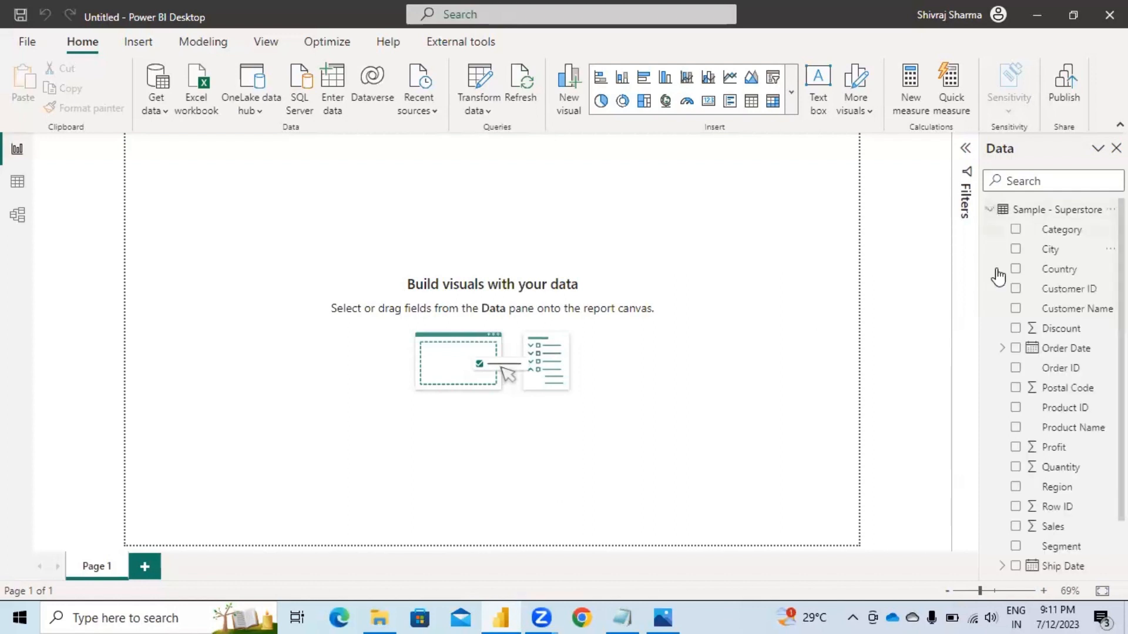
scroll(1016, 370, "down", 1)
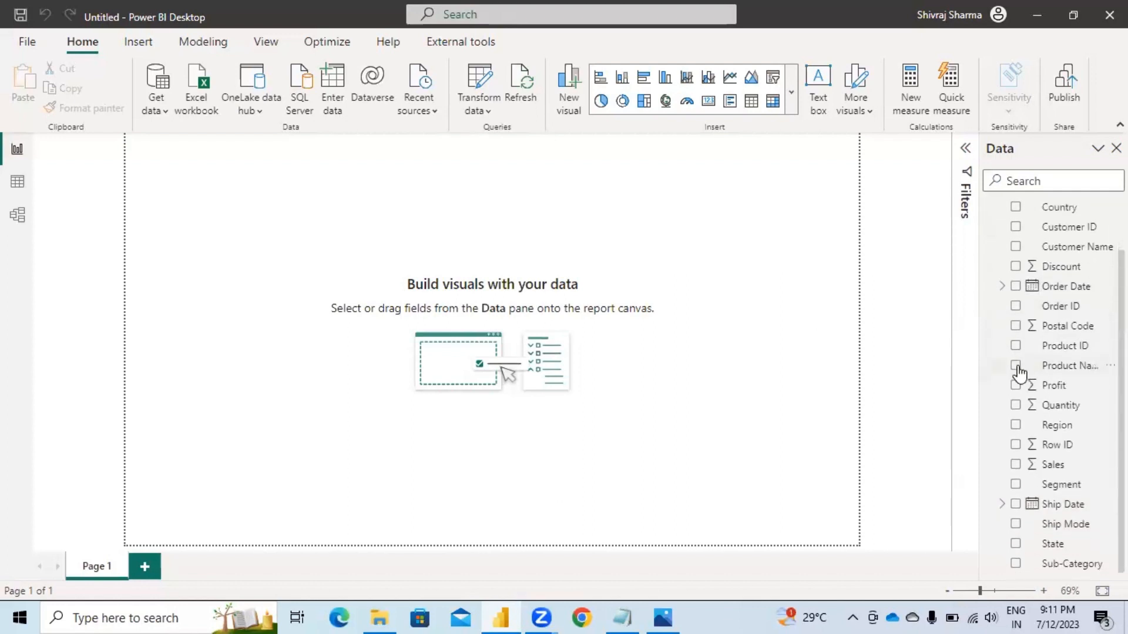
left_click(1016, 564)
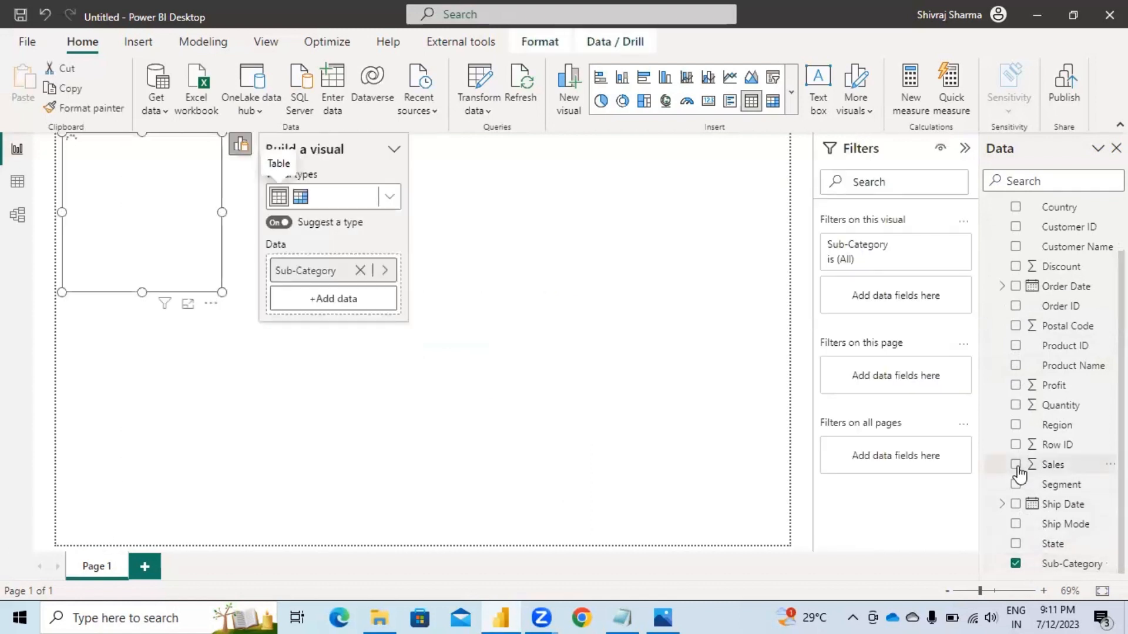
left_click_drag(806, 452, 803, 451)
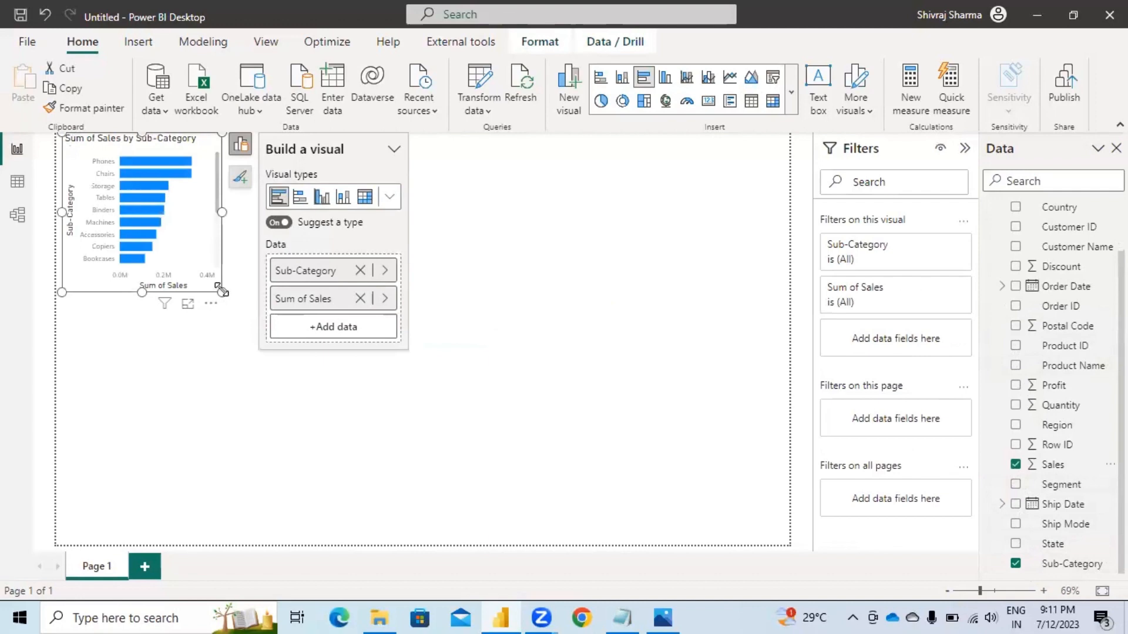
left_click_drag(221, 290, 791, 545)
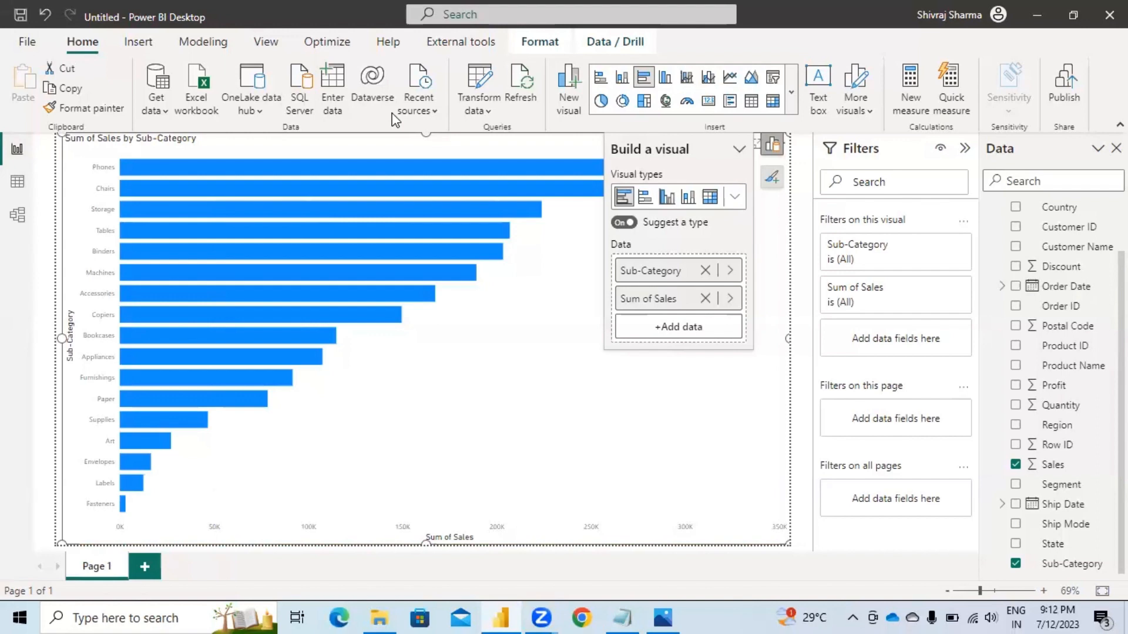
Step: Examine the actions available for the Sample - Superstore table without choosing any
scroll(1077, 267, "up", 2)
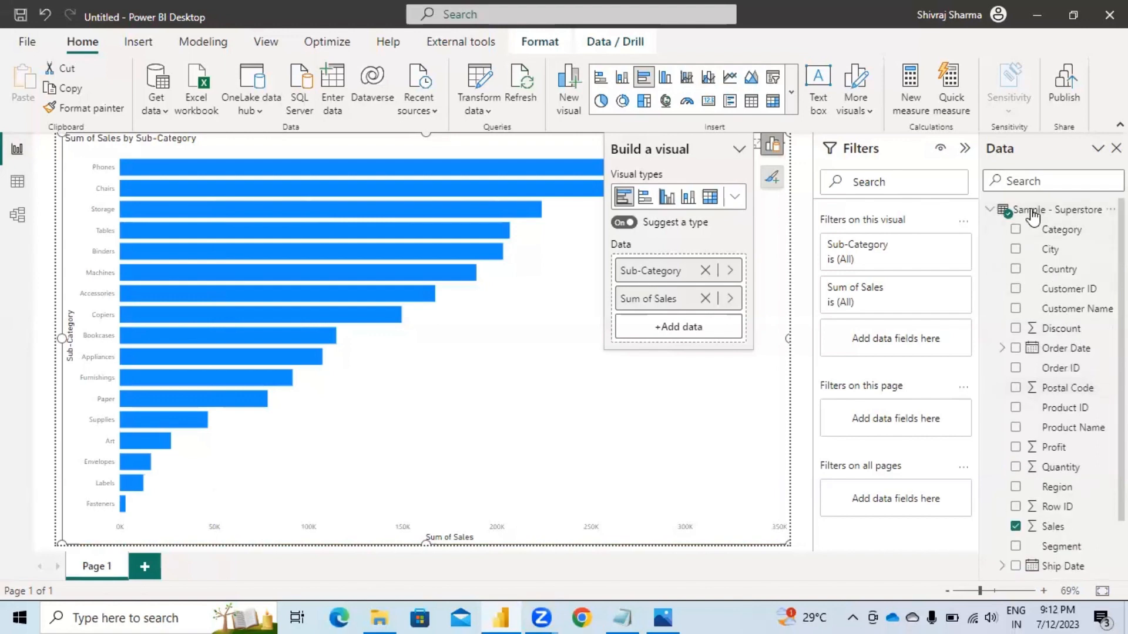
right_click(1032, 215)
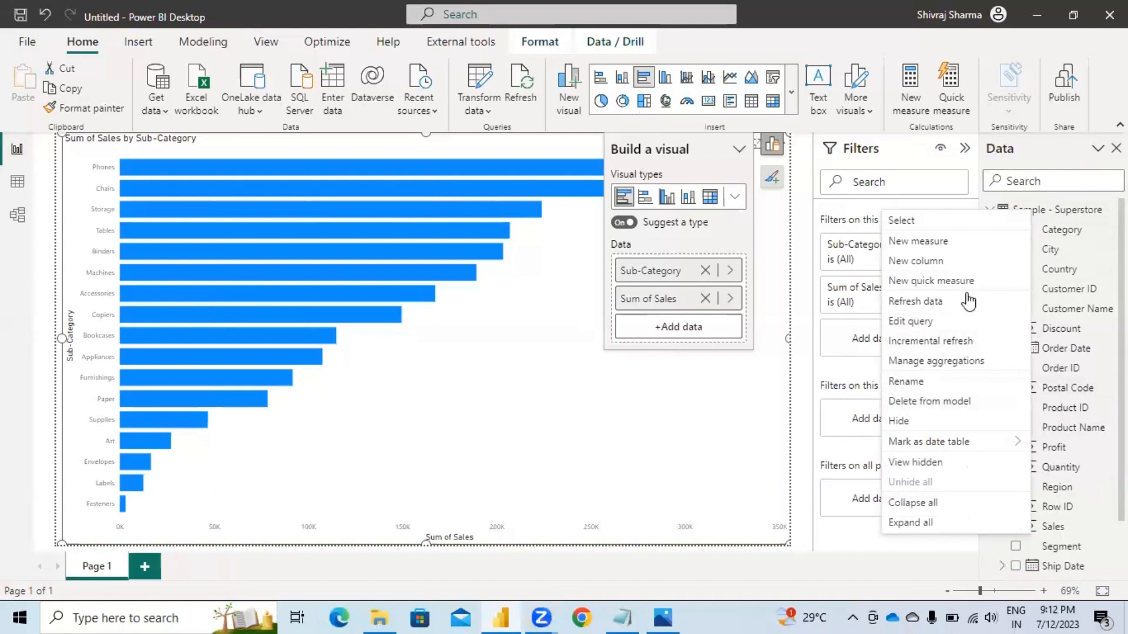
left_click(746, 438)
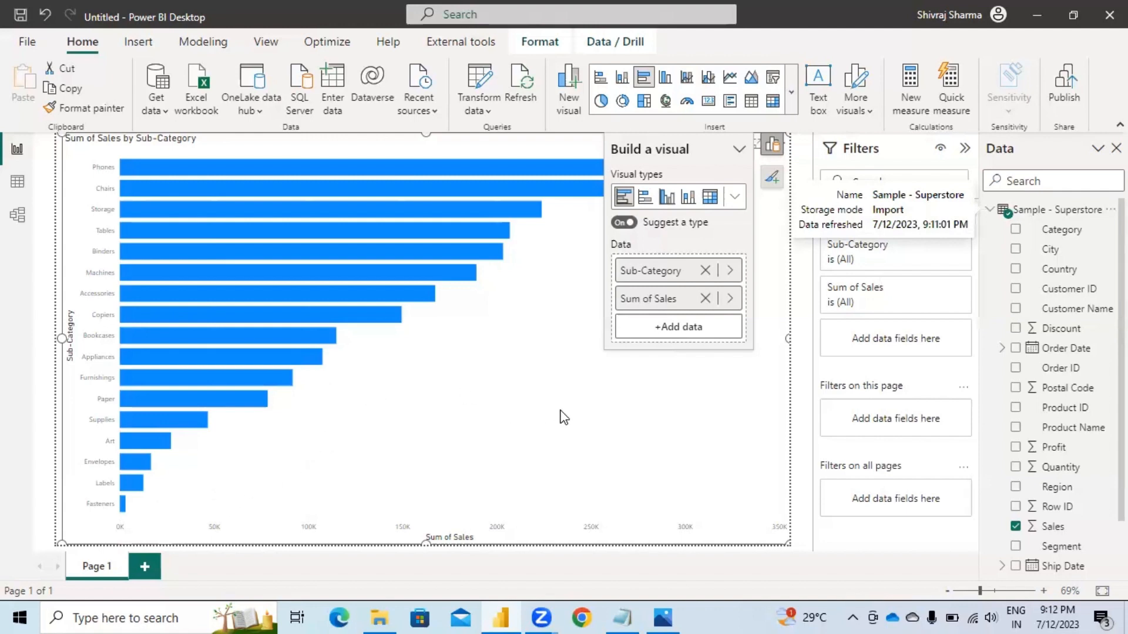
Step: Turn on data labels for the Sales by Sub-Category bar chart and open its full formatting options
left_click(774, 151)
left_click(774, 151)
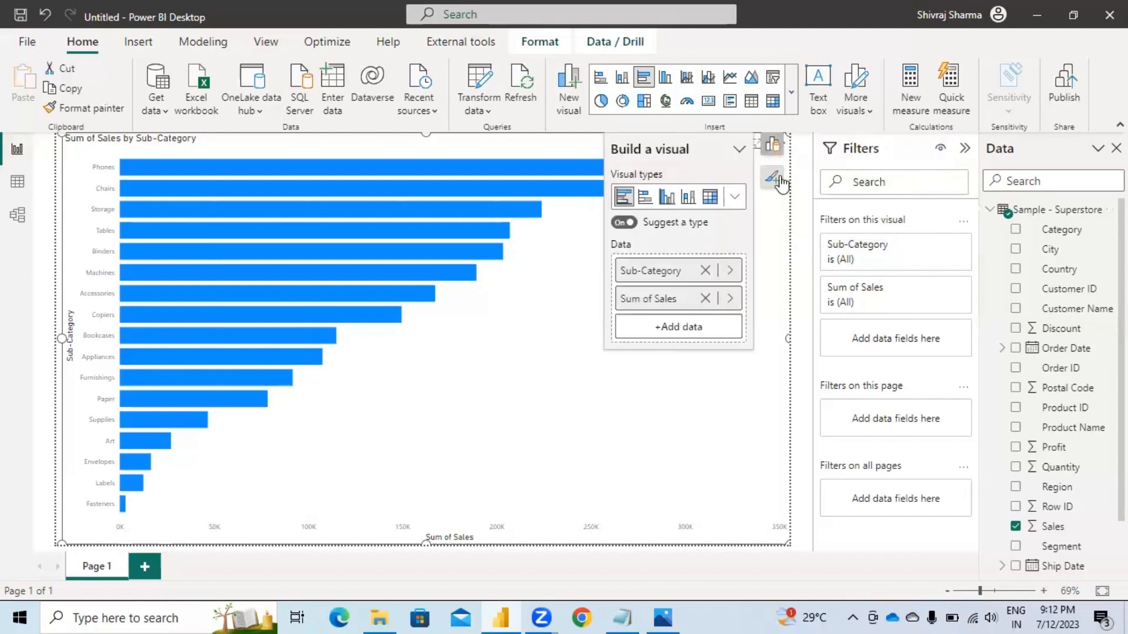
left_click(772, 177)
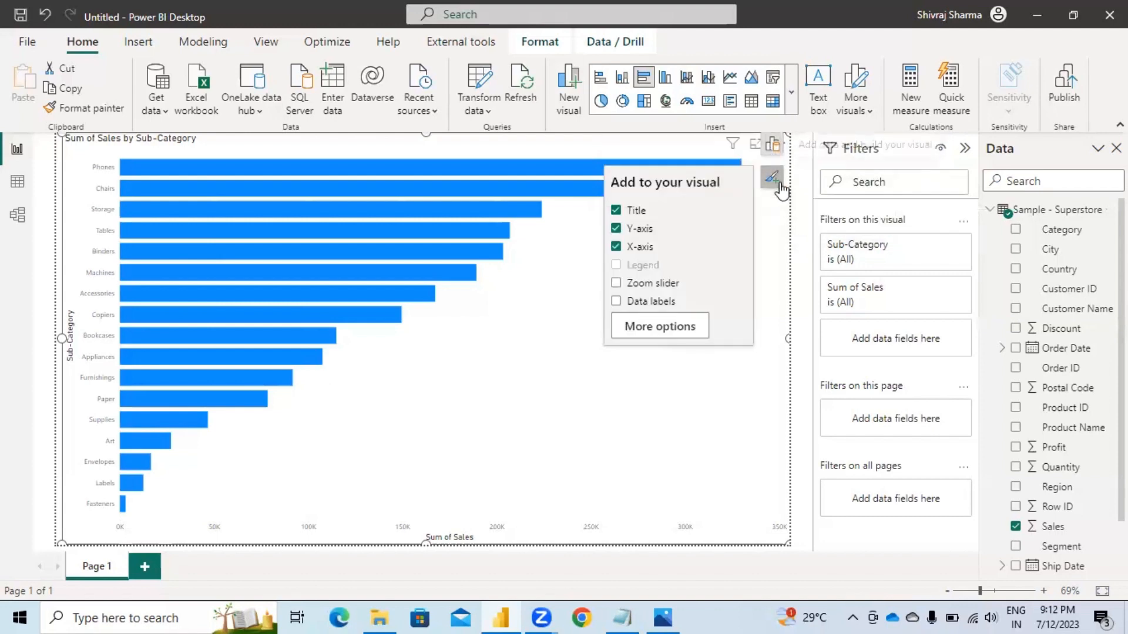
left_click(615, 302)
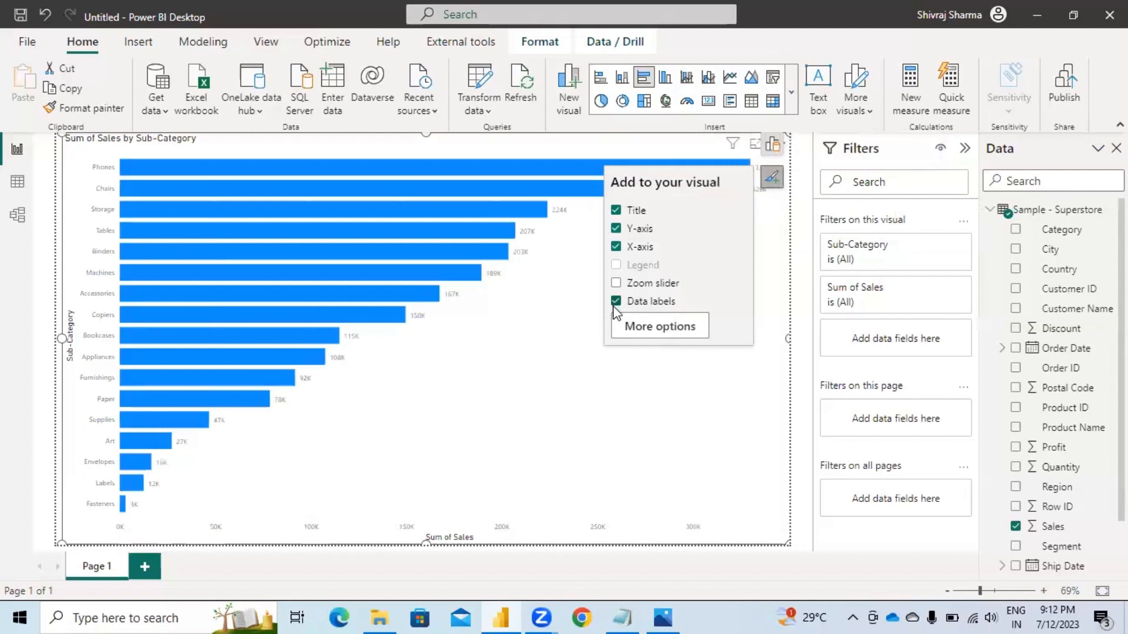
left_click(660, 327)
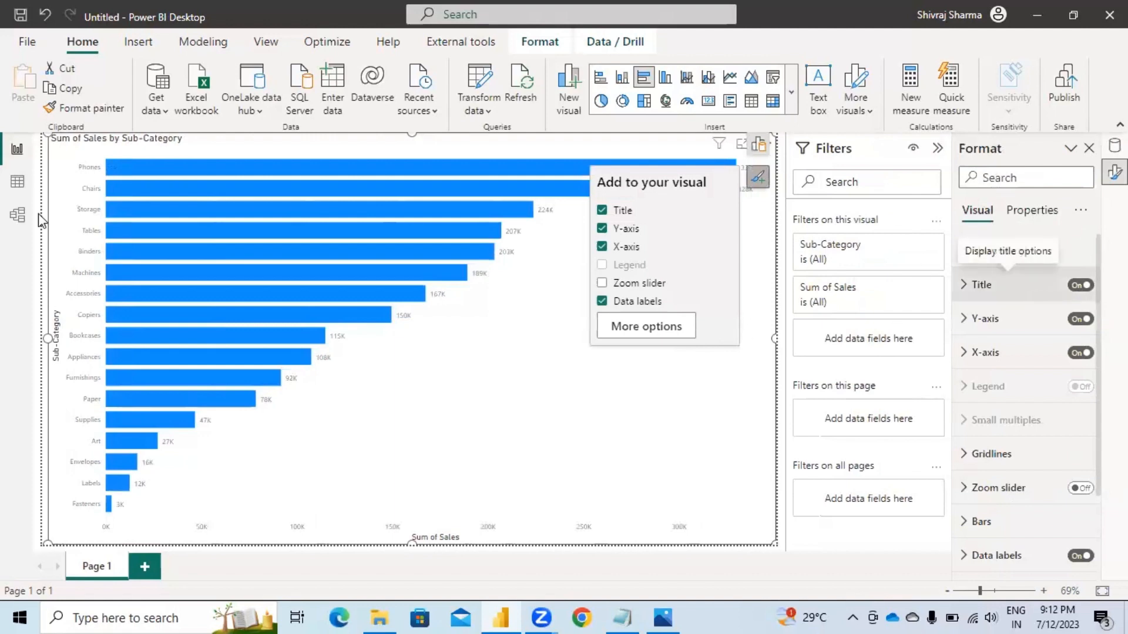
left_click(84, 299)
left_click(83, 244)
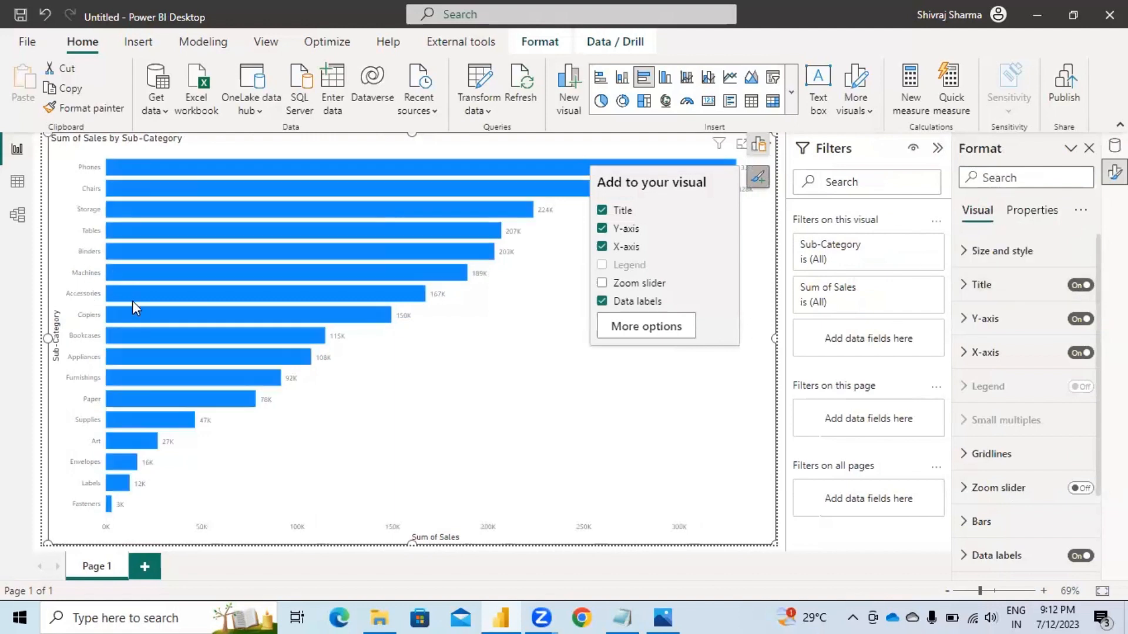
Step: Set the chart's X-axis values to font size 13 and black colour
left_click(991, 359)
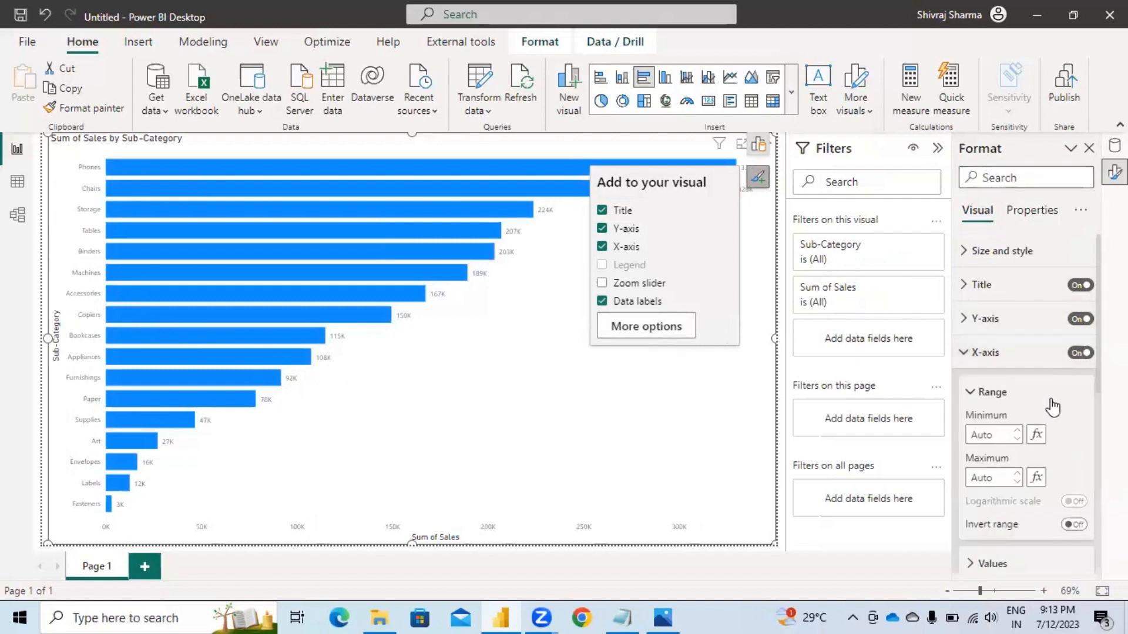
scroll(1052, 404, "down", 2)
scroll(1052, 398, "down", 2)
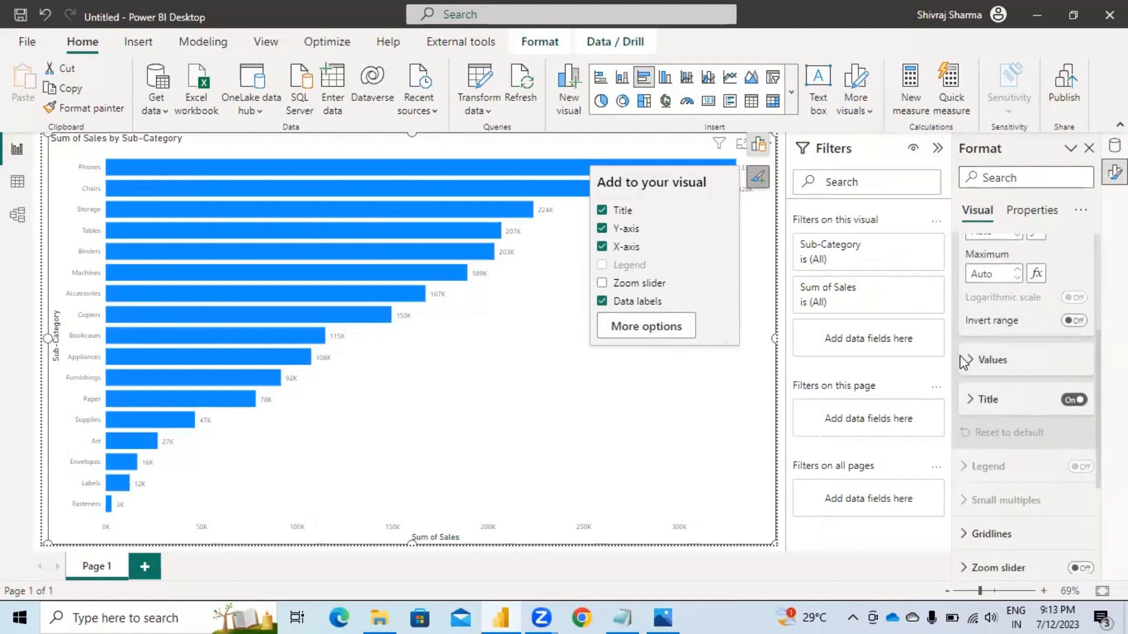
left_click(975, 363)
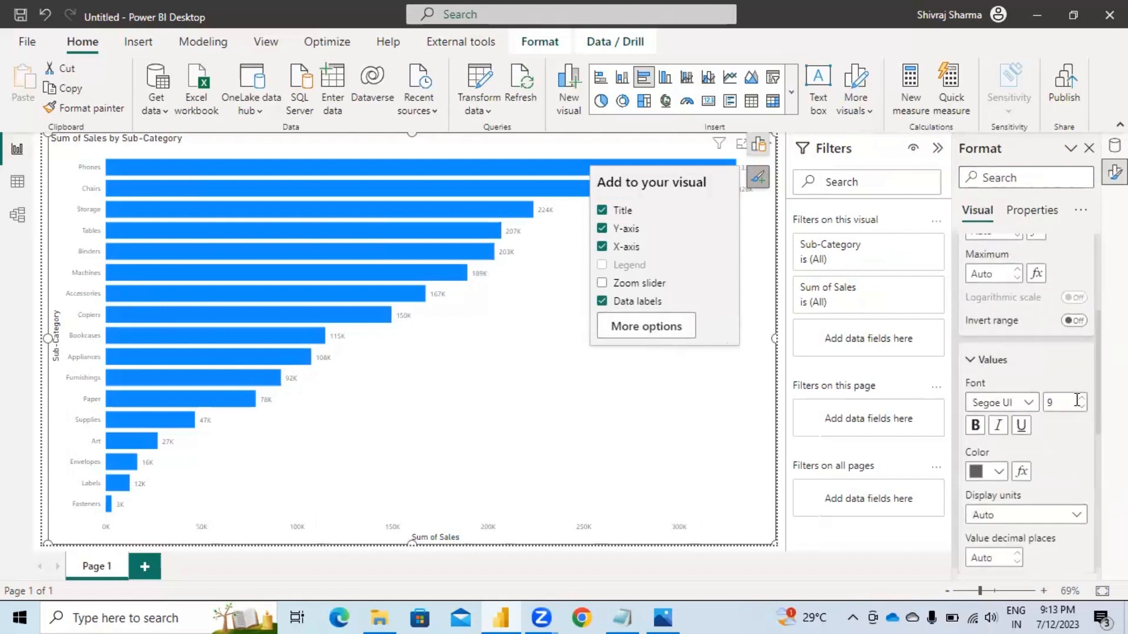
left_click(1081, 399)
left_click(1081, 399)
left_click(1082, 399)
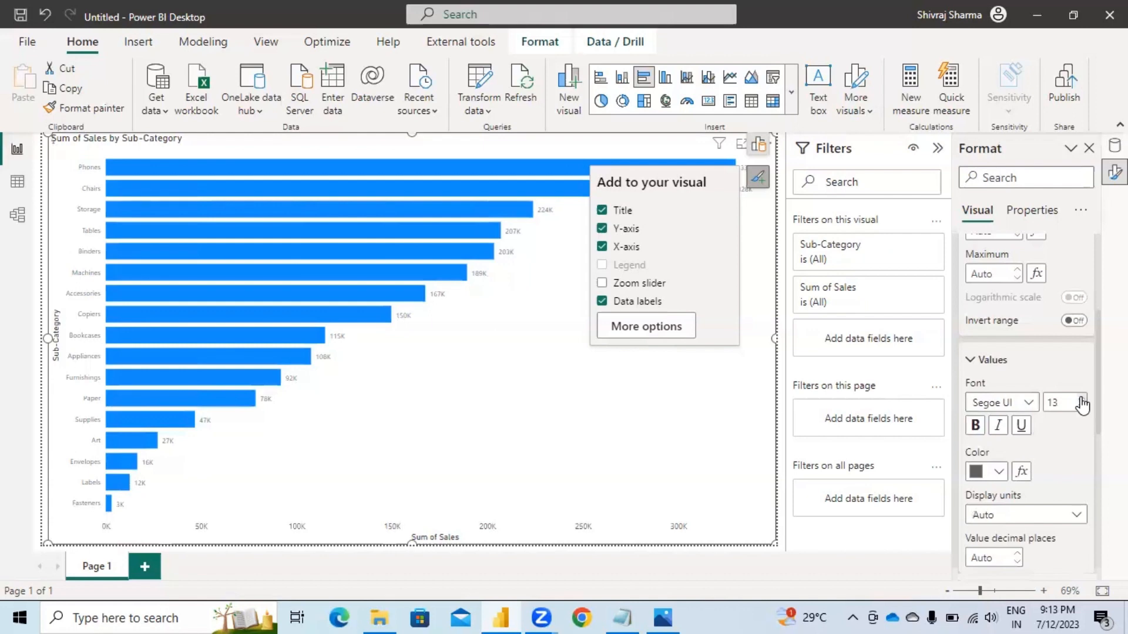
left_click(994, 473)
left_click(902, 403)
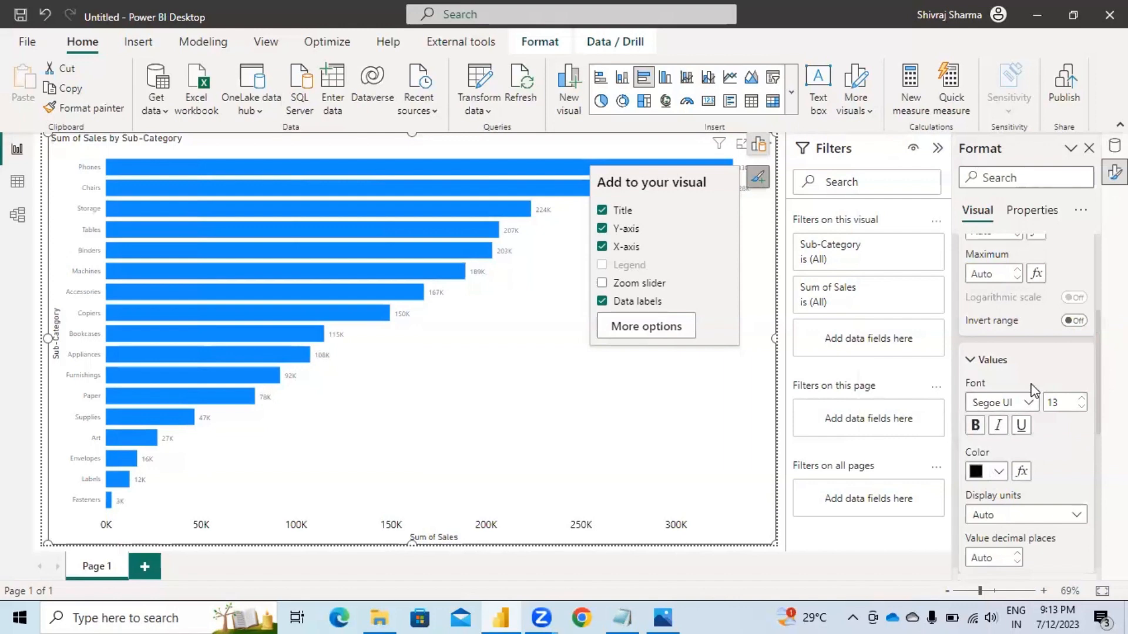
scroll(1060, 427, "up", 2)
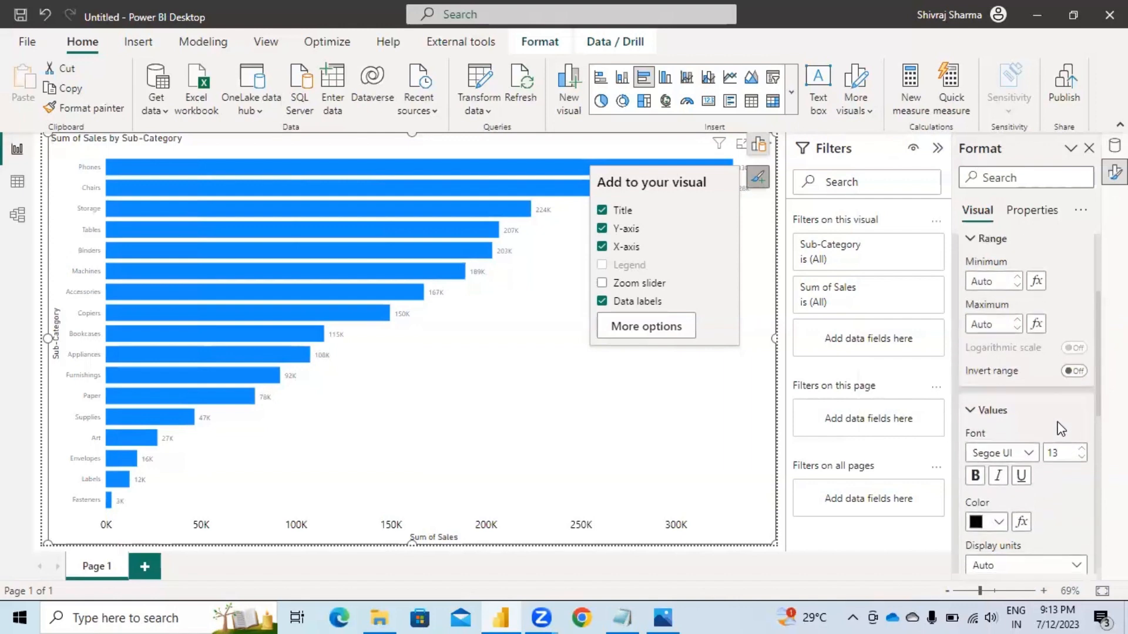
Step: Set the chart's X-axis title to font size 15 and black colour
scroll(1060, 428, "up", 2)
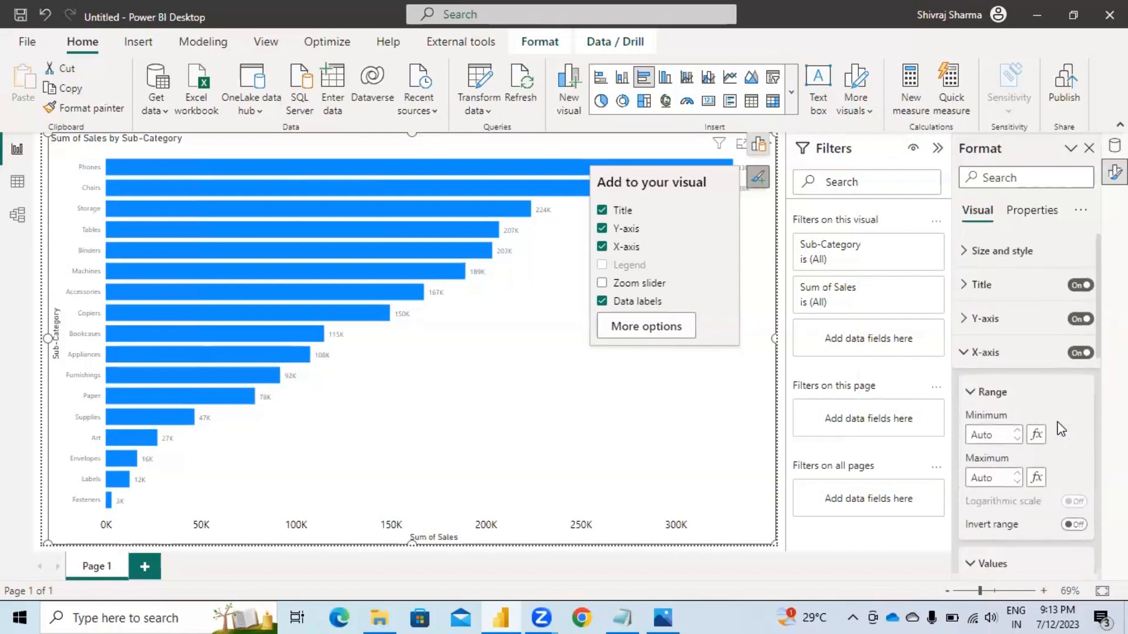
scroll(1060, 428, "down", 10)
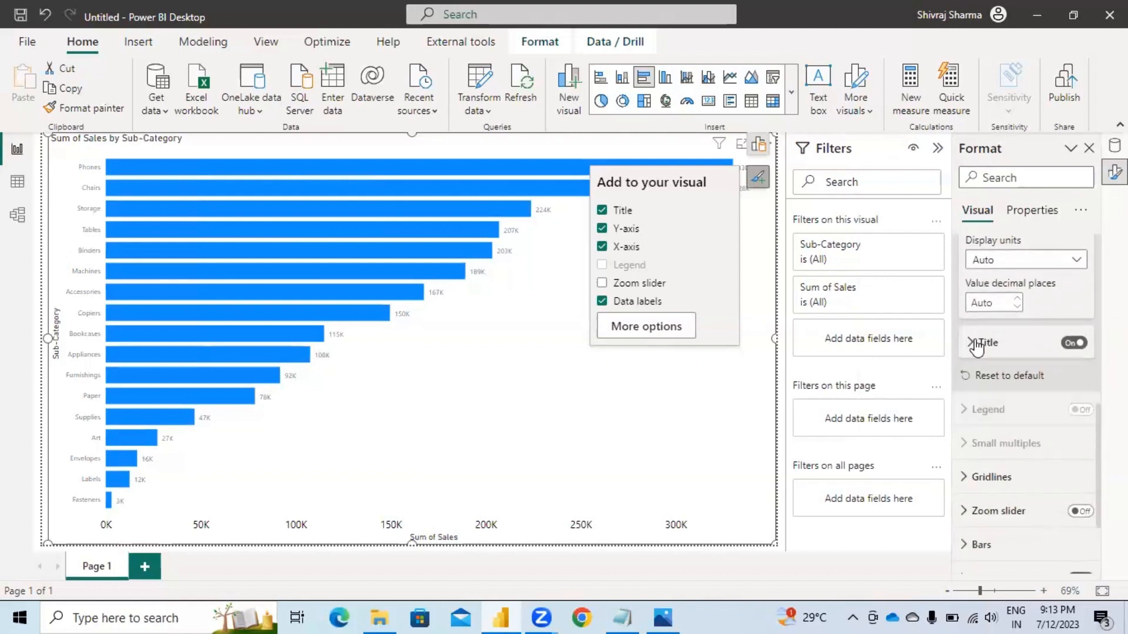
left_click(974, 357)
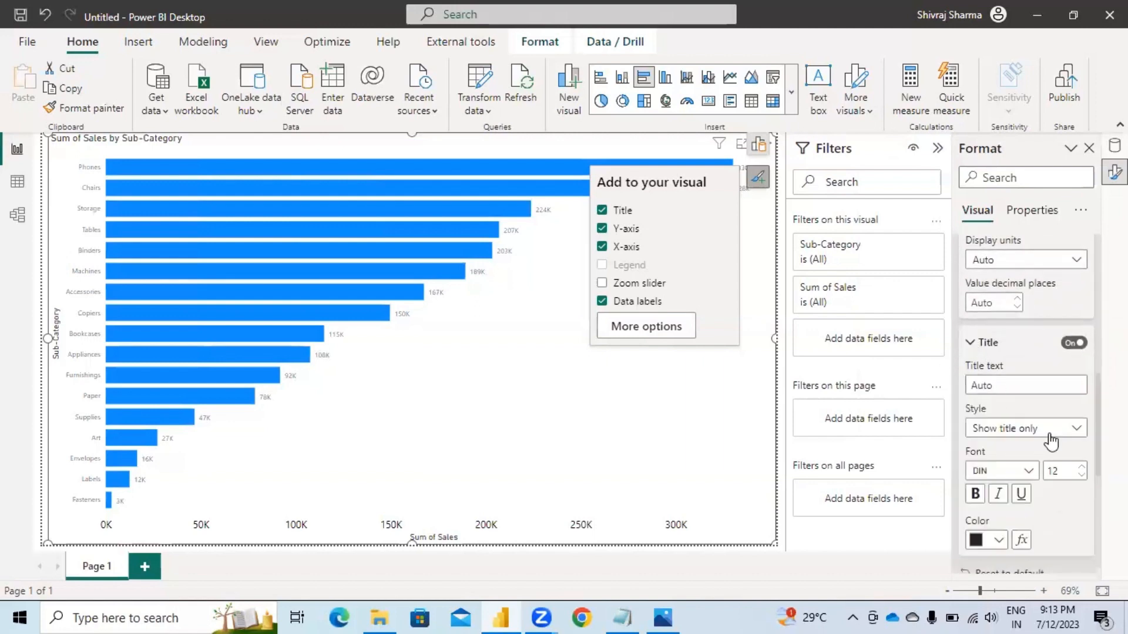
left_click(1084, 468)
left_click(1084, 468)
left_click(1084, 468)
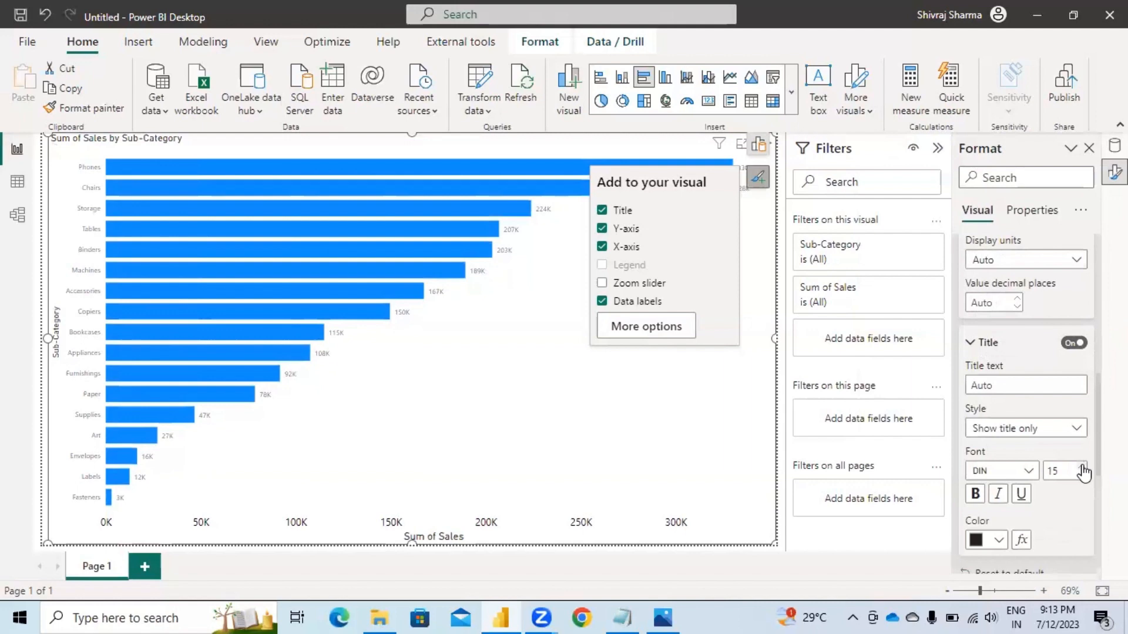
left_click(999, 539)
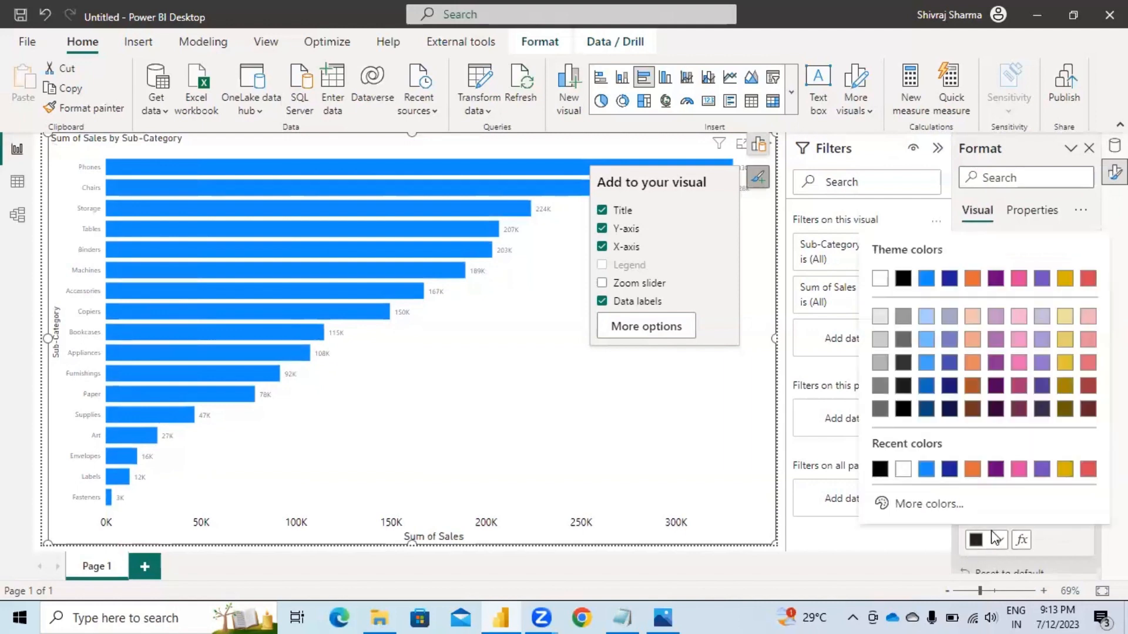
left_click(879, 468)
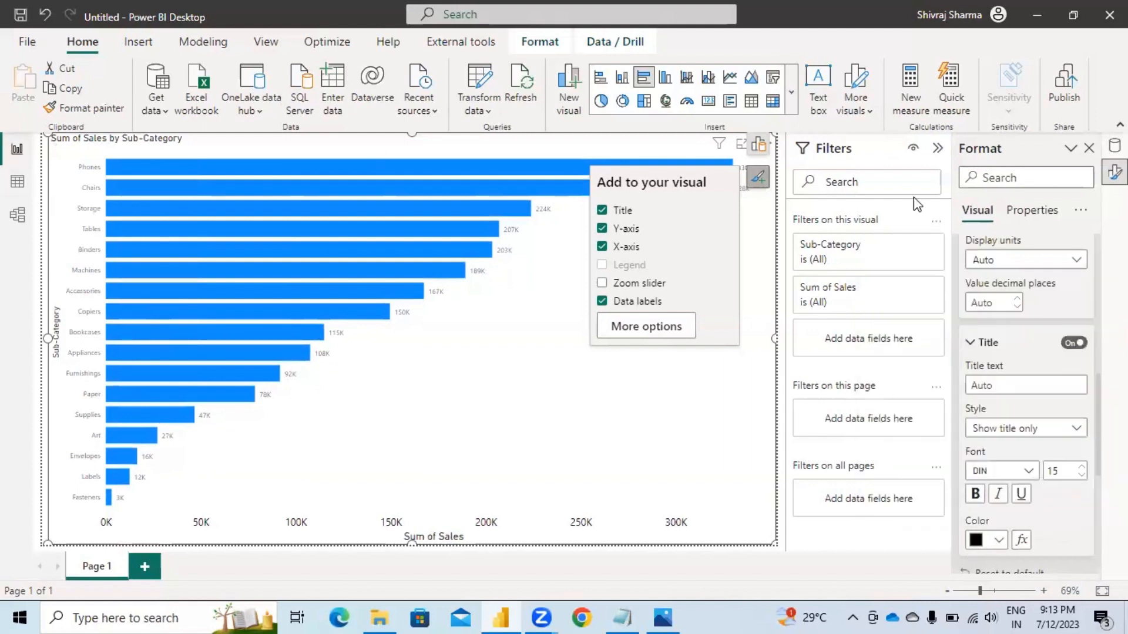
left_click(986, 347)
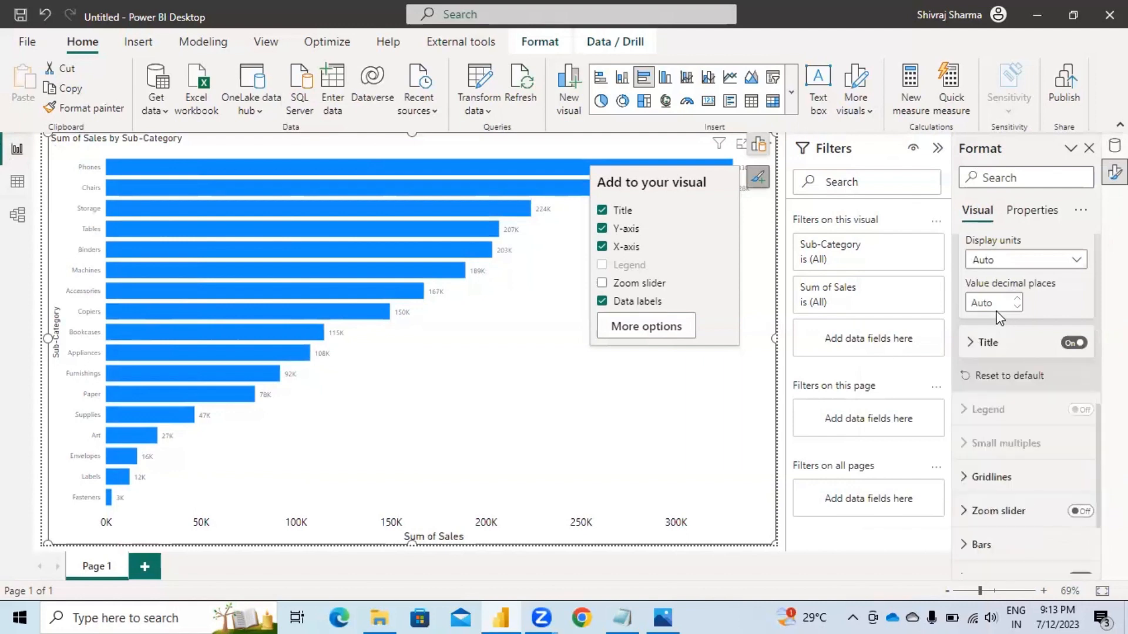
Step: Set the chart's Y-axis values to font size 12 and black colour
scroll(991, 350, "up", 5)
left_click(992, 361)
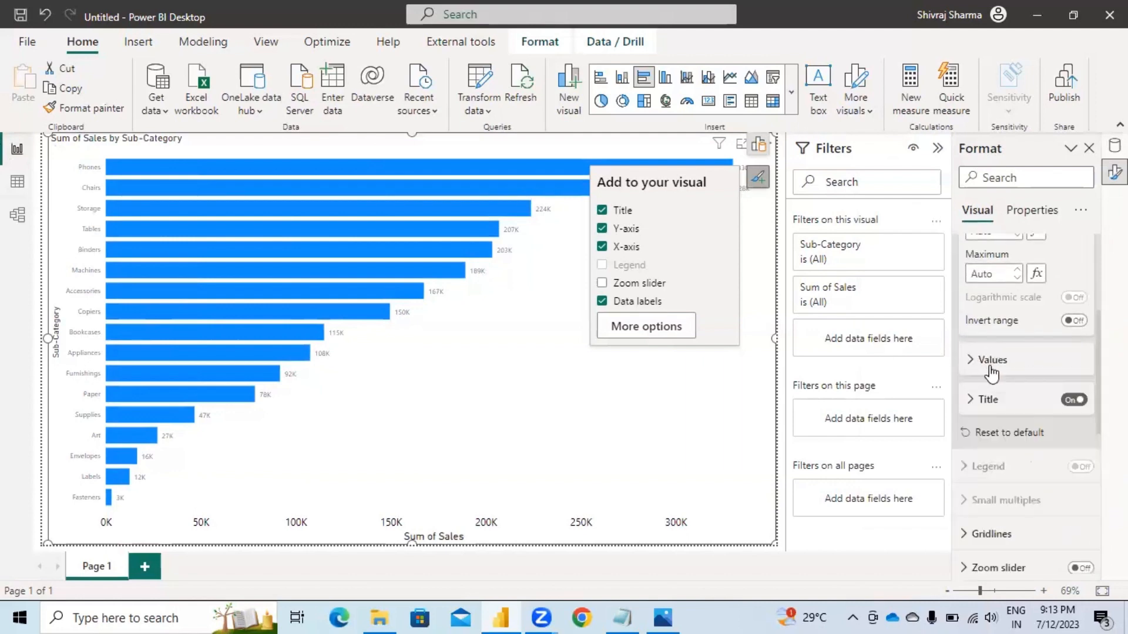
scroll(992, 370, "up", 4)
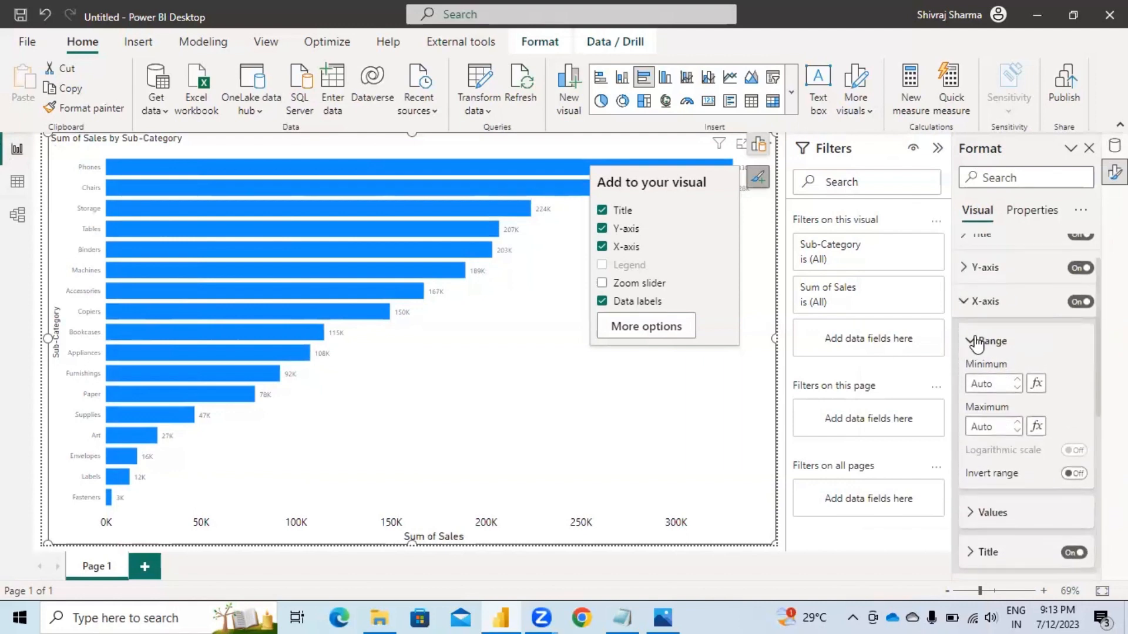
left_click(975, 342)
left_click(970, 268)
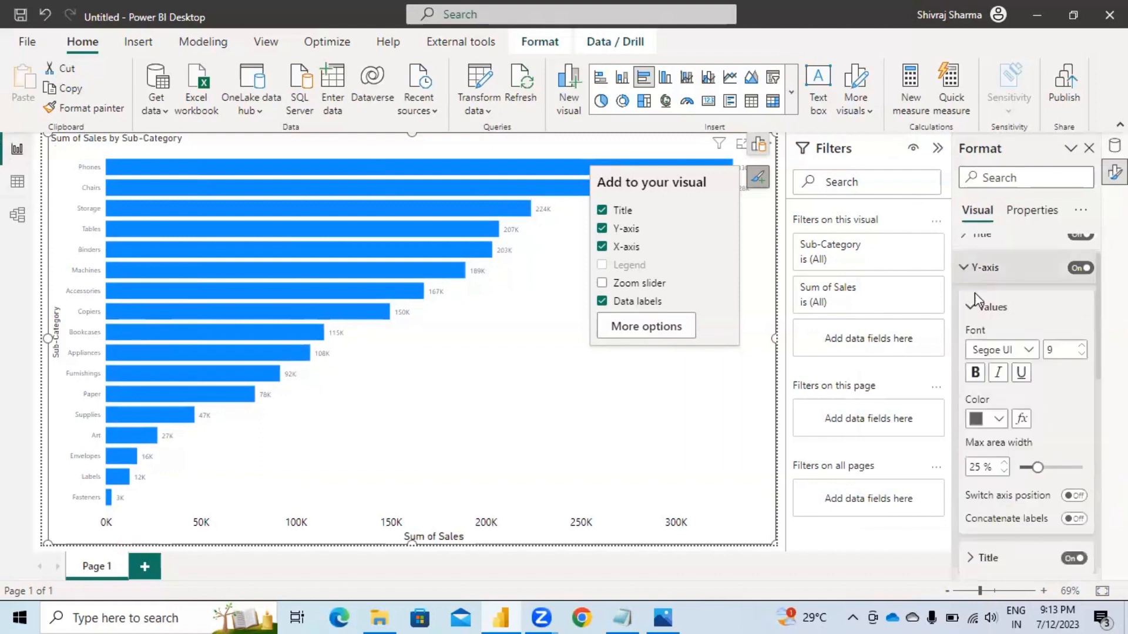
left_click(1082, 347)
left_click(1082, 347)
left_click(1082, 346)
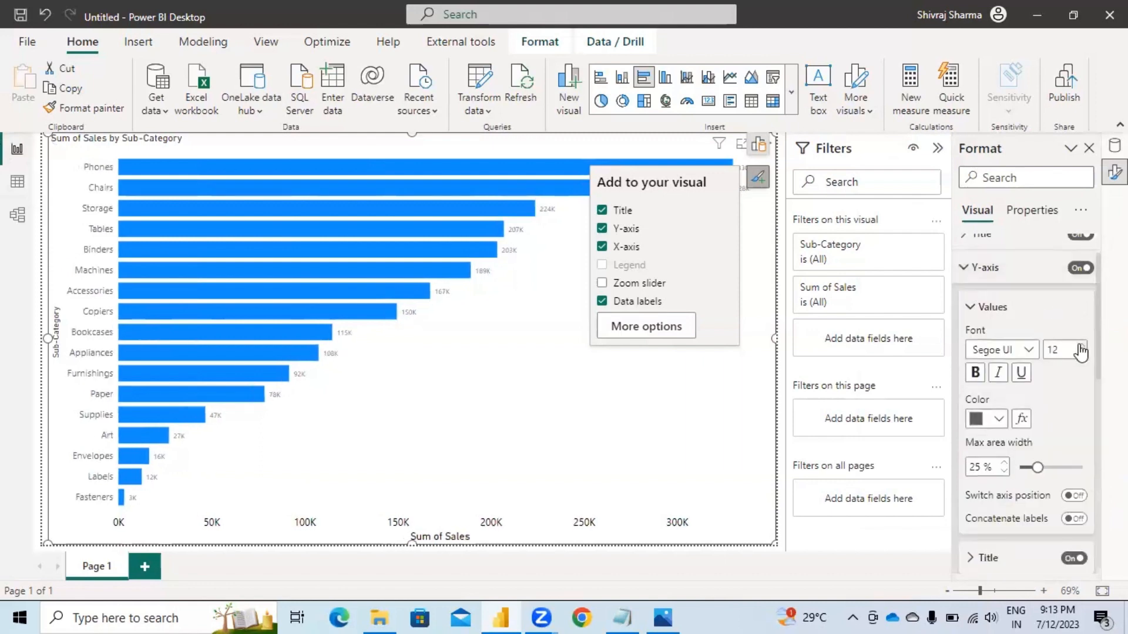
left_click(997, 419)
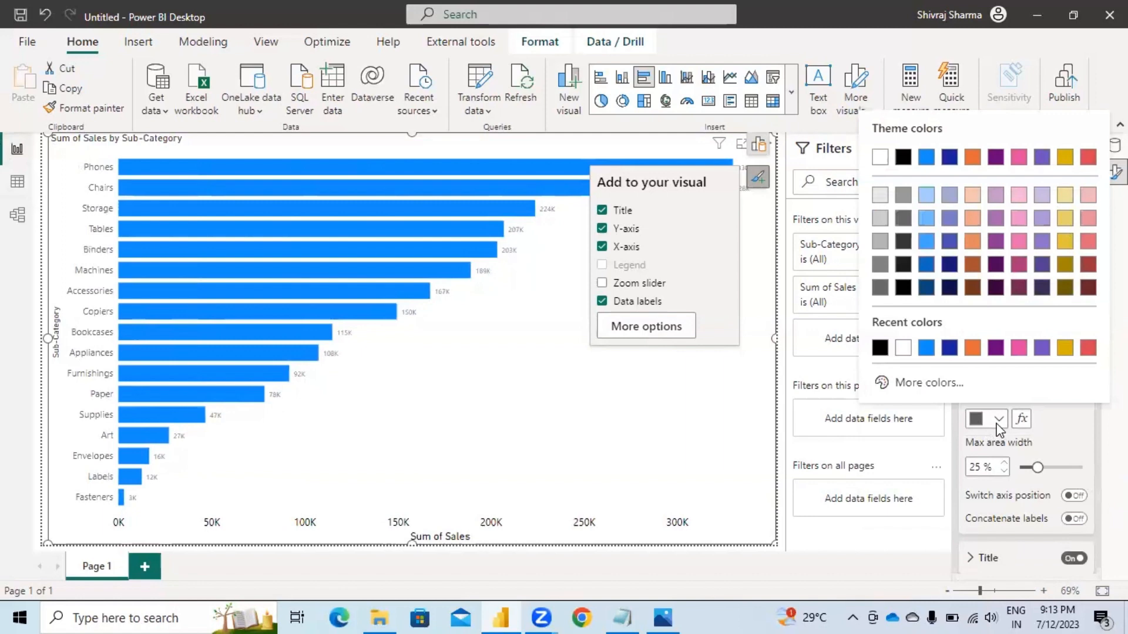
left_click(880, 348)
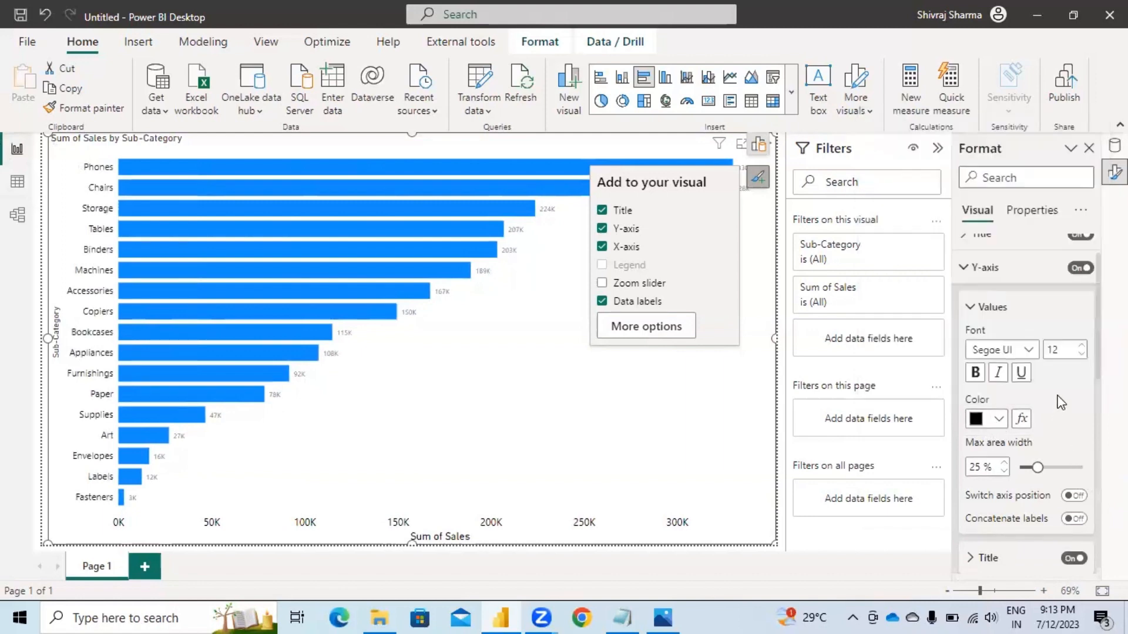
left_click(969, 308)
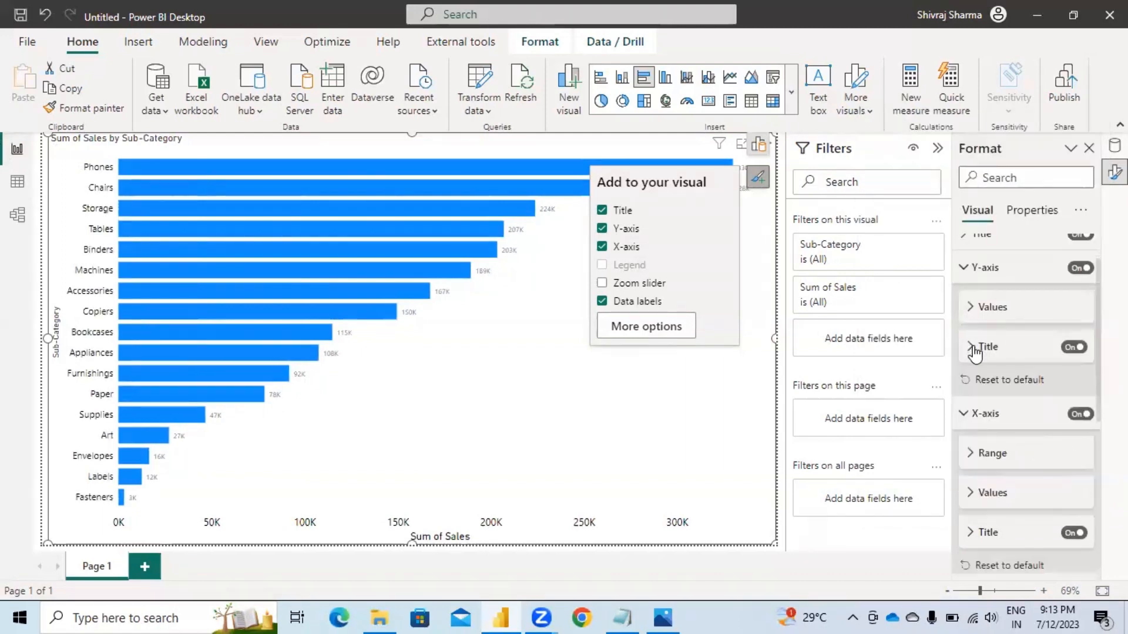
Step: Set the chart's Y-axis title to font size 17 and black colour, and collapse both axis sections
left_click(973, 349)
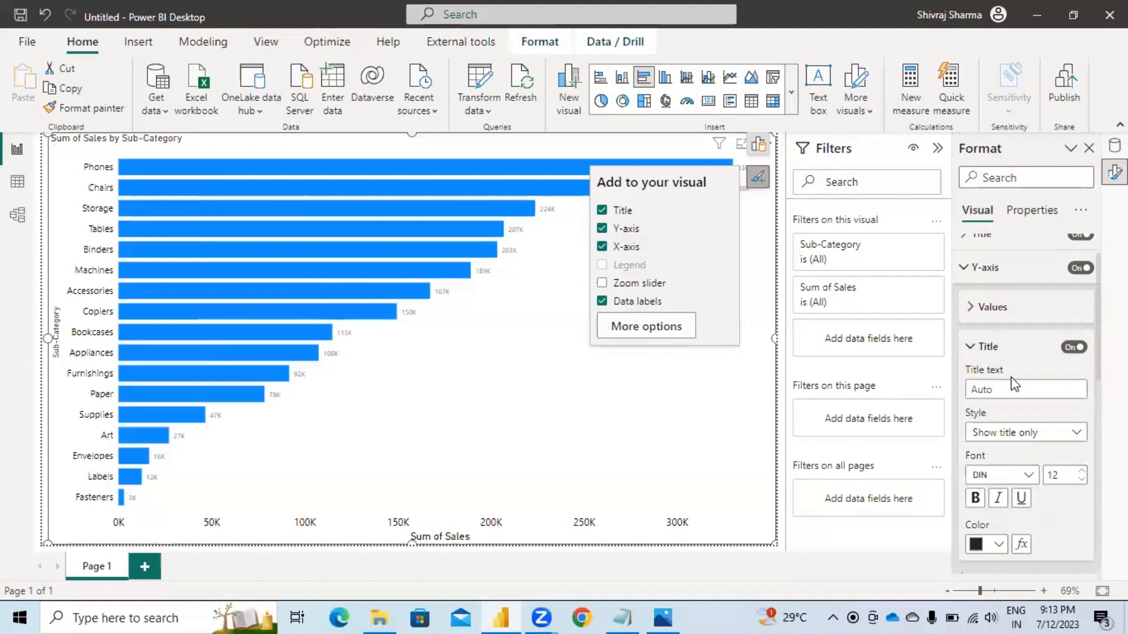
left_click(1080, 470)
left_click(1080, 471)
left_click(1081, 471)
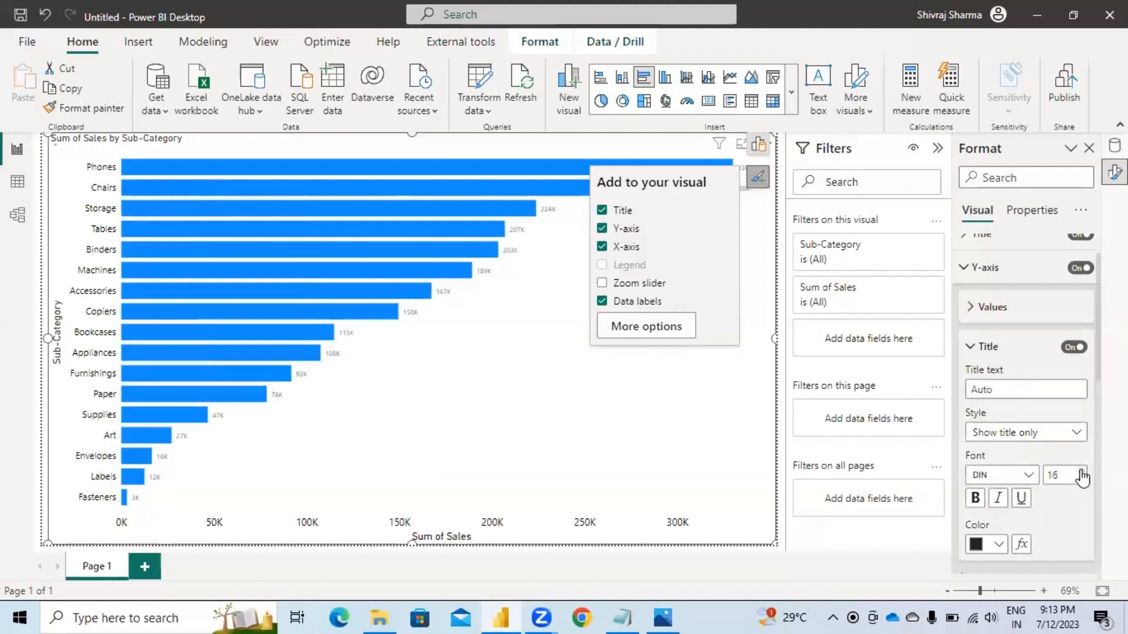
left_click(1081, 471)
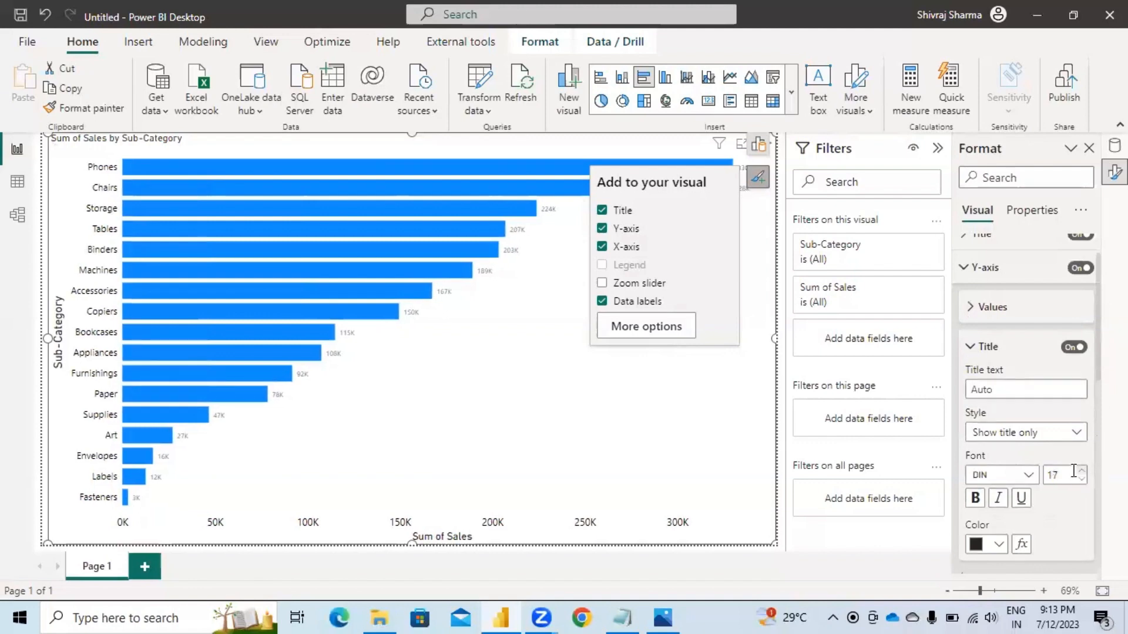
left_click(998, 544)
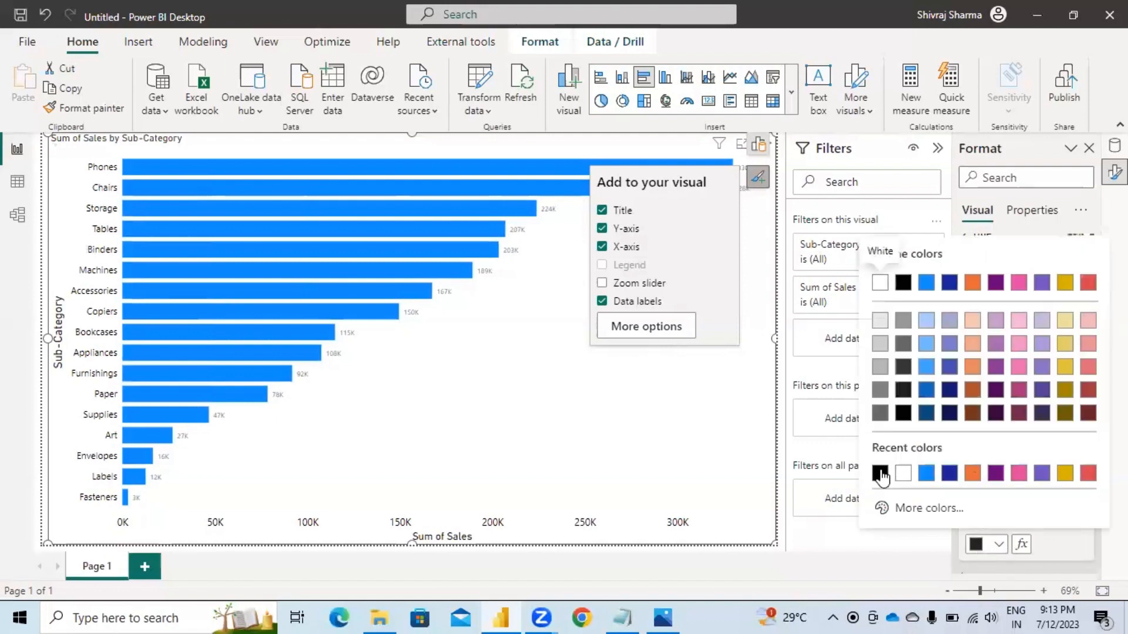
left_click(881, 475)
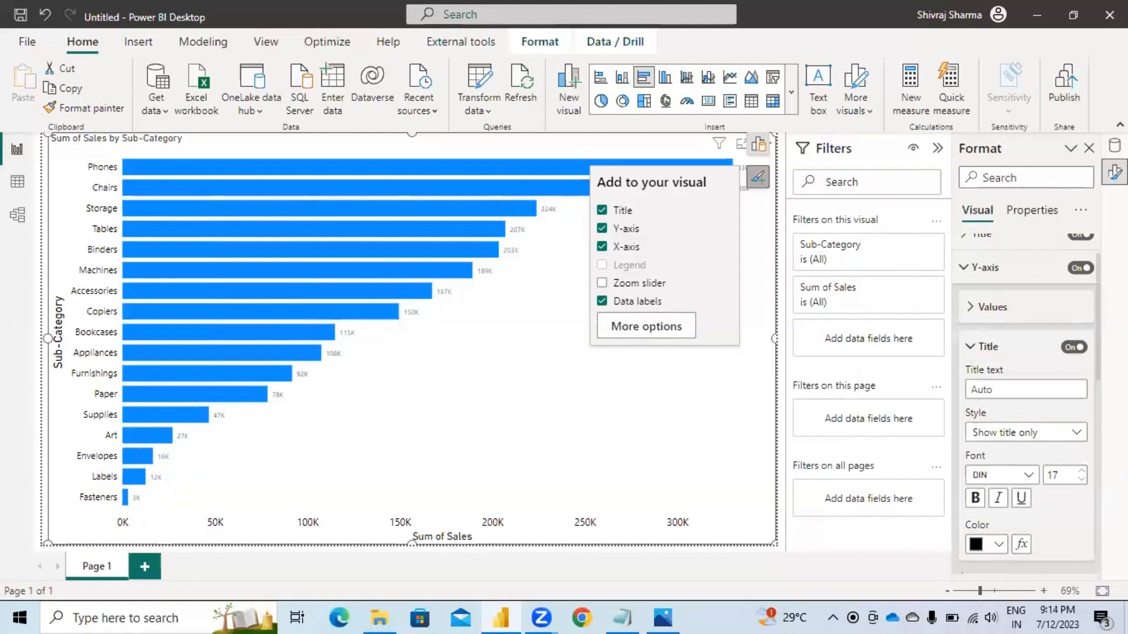
left_click(966, 275)
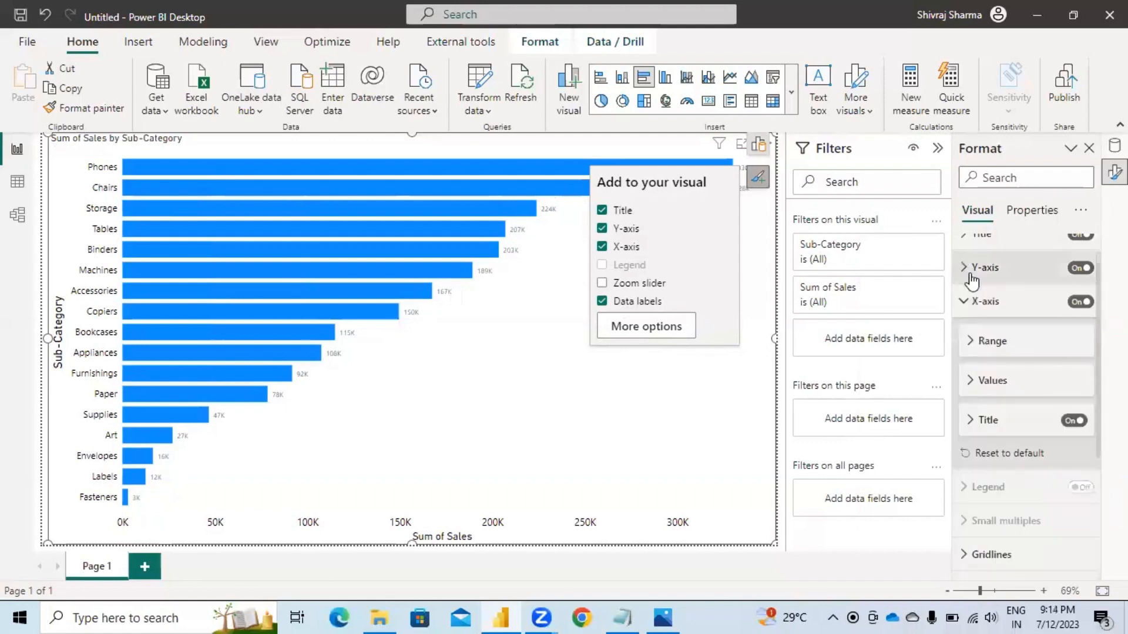
left_click(963, 304)
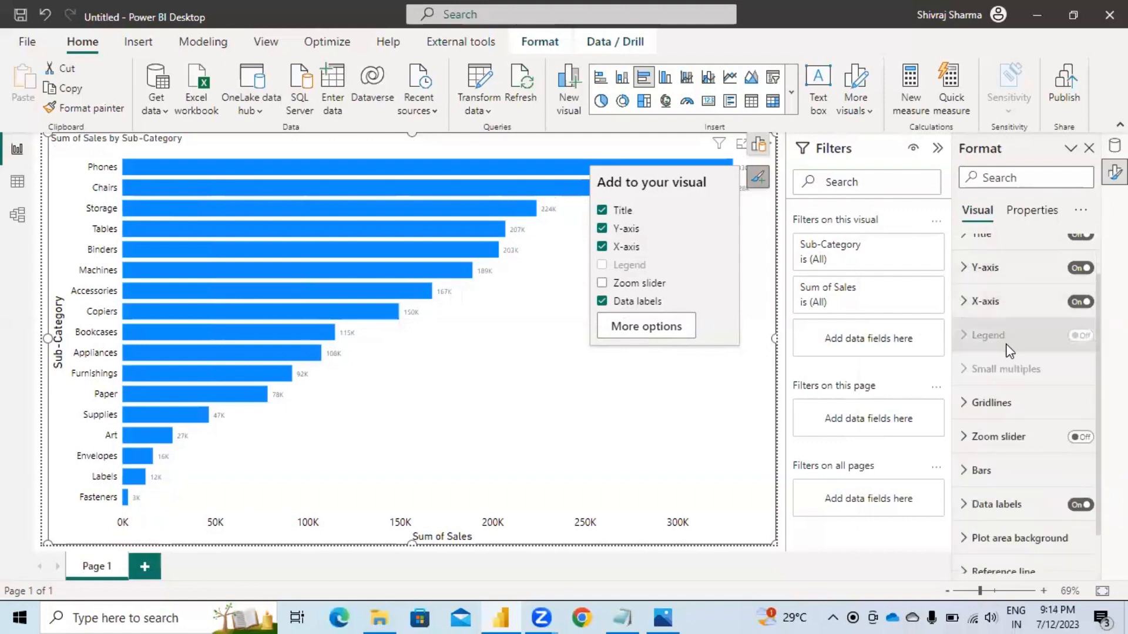
Step: Set the data label values to font size 12 and black colour, and collapse the data label settings
scroll(966, 411, "down", 1)
left_click(964, 457)
scroll(1073, 483, "down", 5)
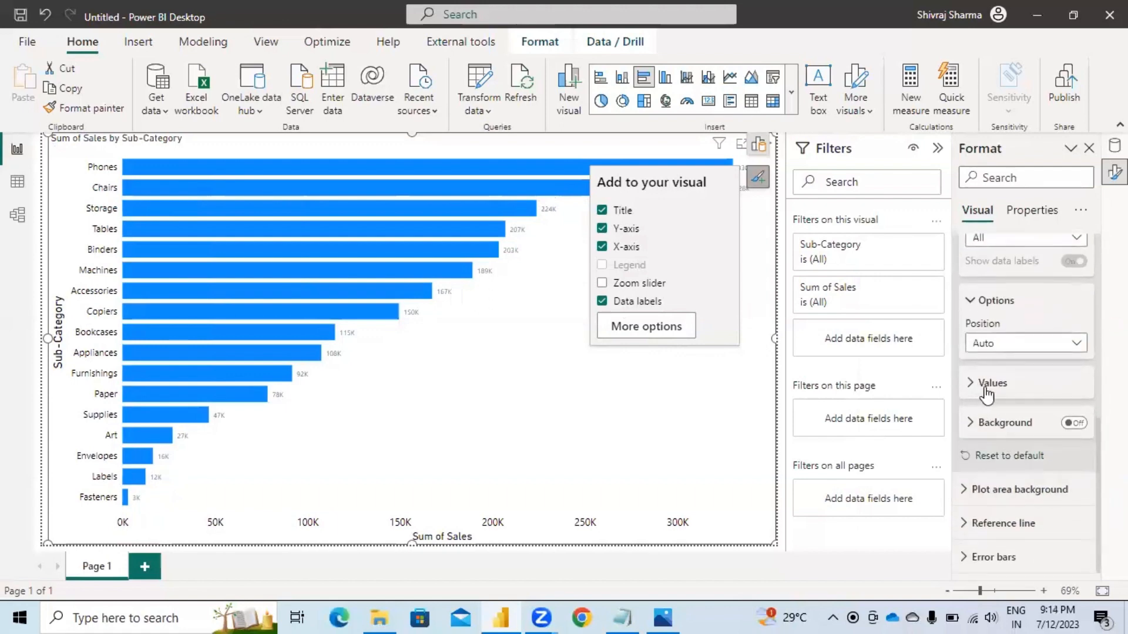
left_click(978, 389)
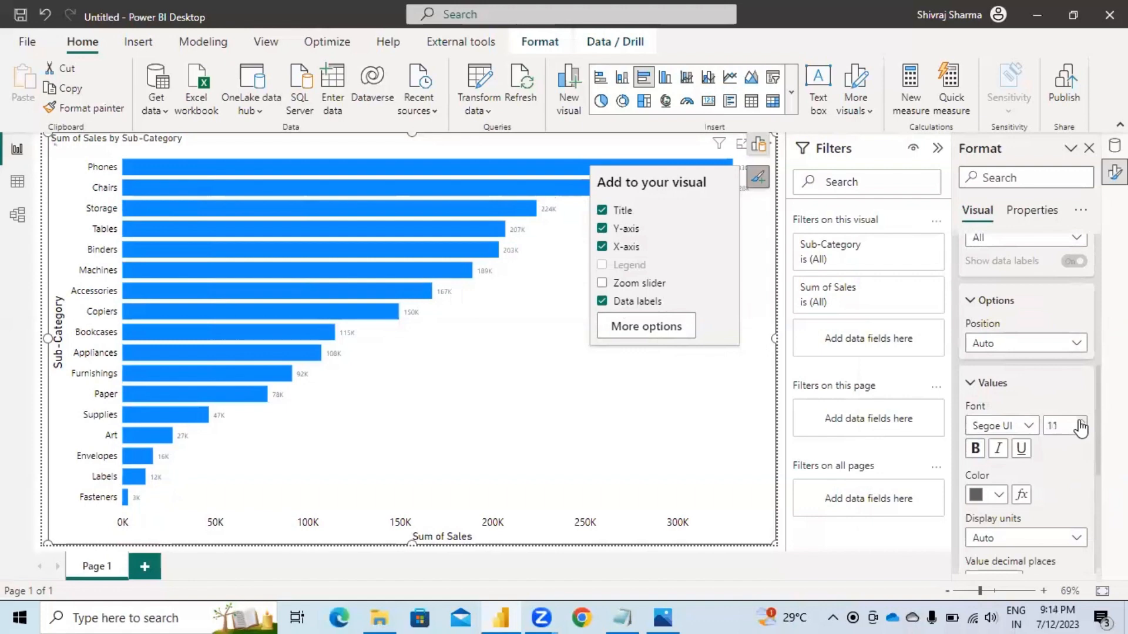
left_click(999, 494)
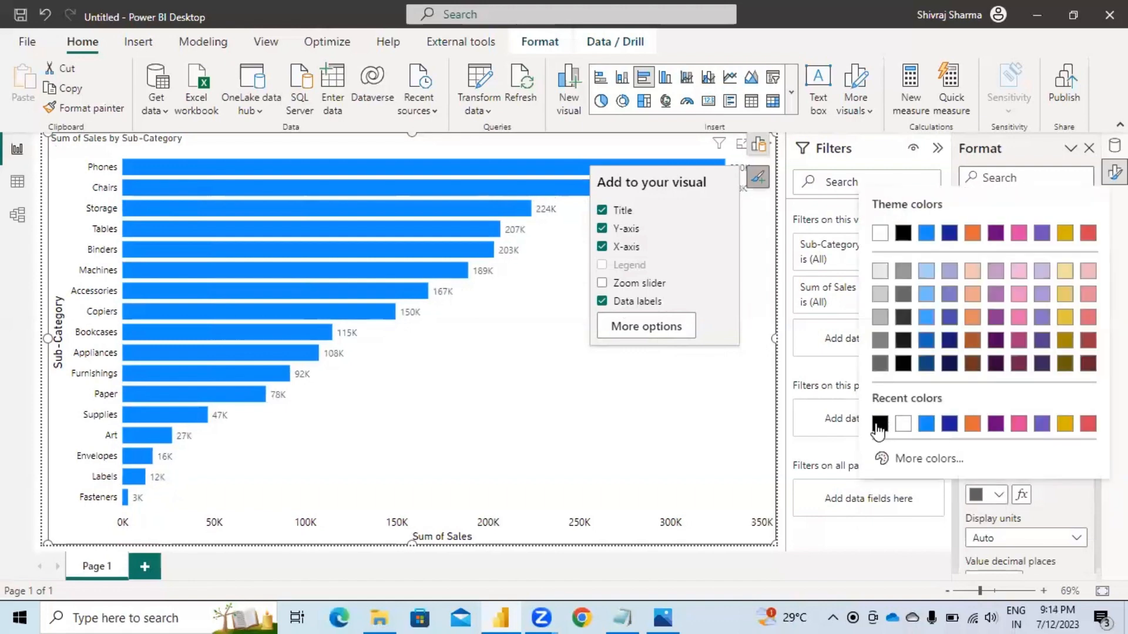
left_click(879, 423)
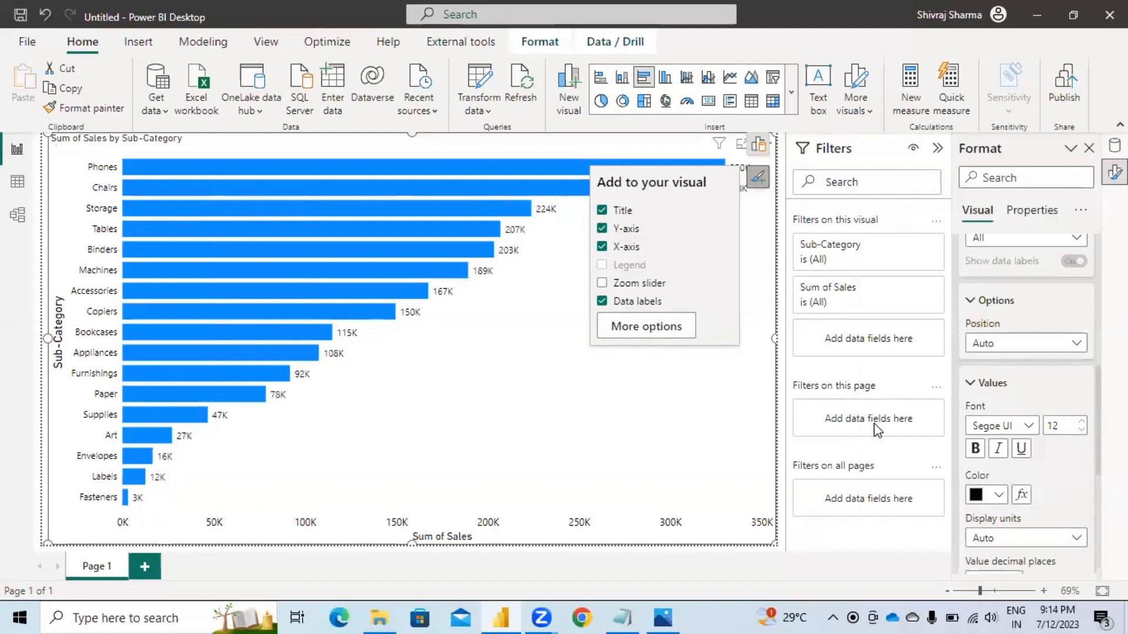
left_click(970, 301)
scroll(1011, 376, "up", 2)
scroll(1010, 378, "up", 2)
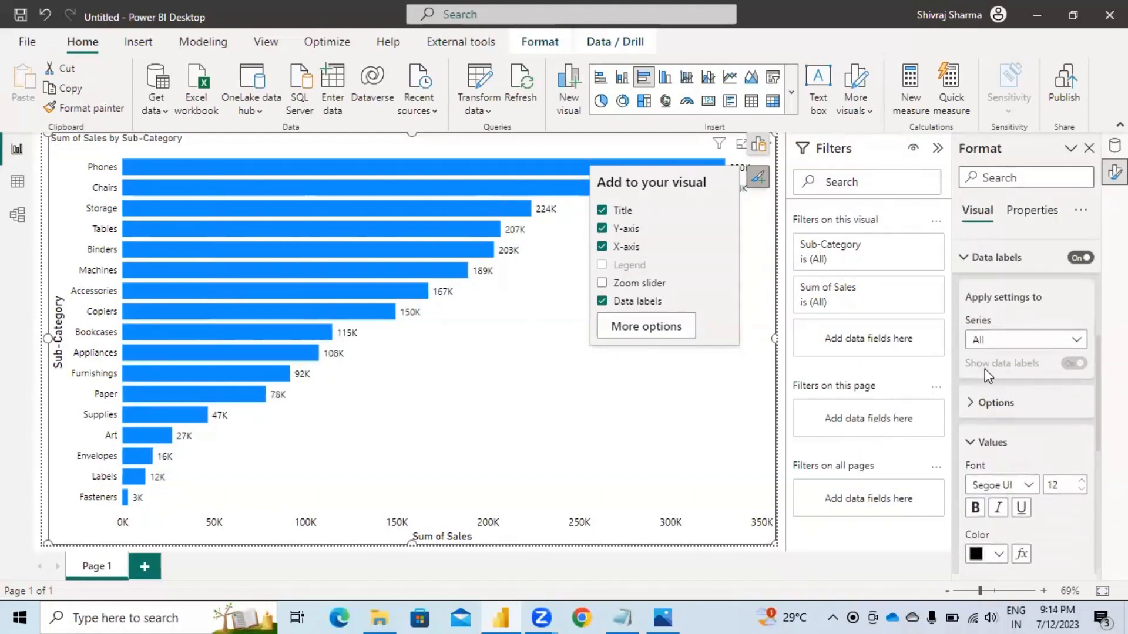
left_click(966, 264)
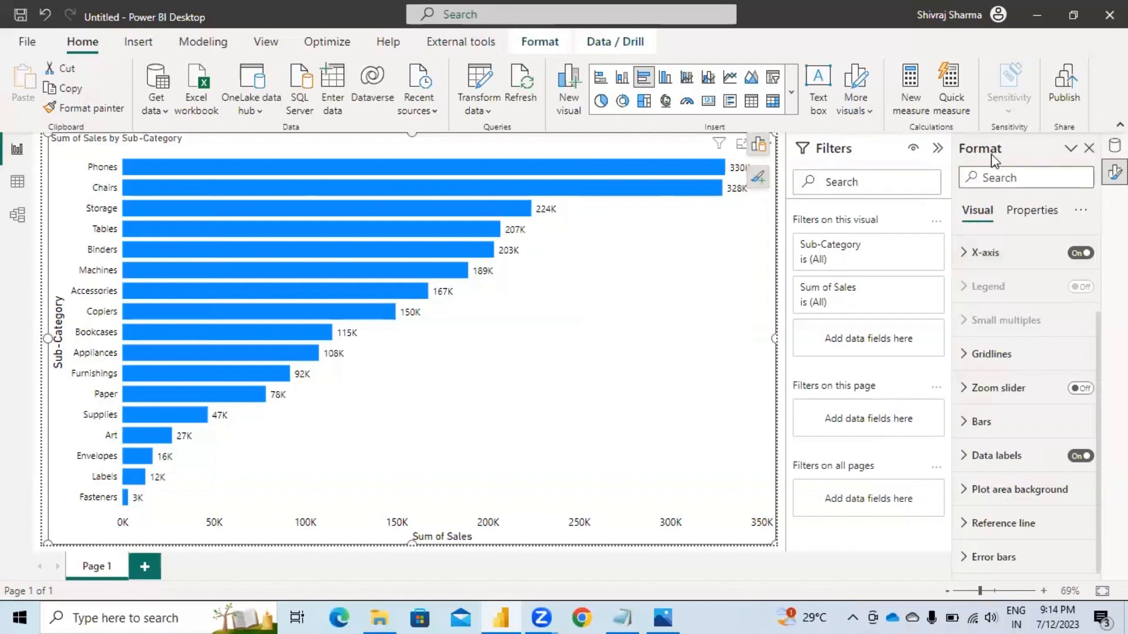
Step: Collapse the filters area and replace Sales with Profit as the chart's X-axis field
left_click(936, 149)
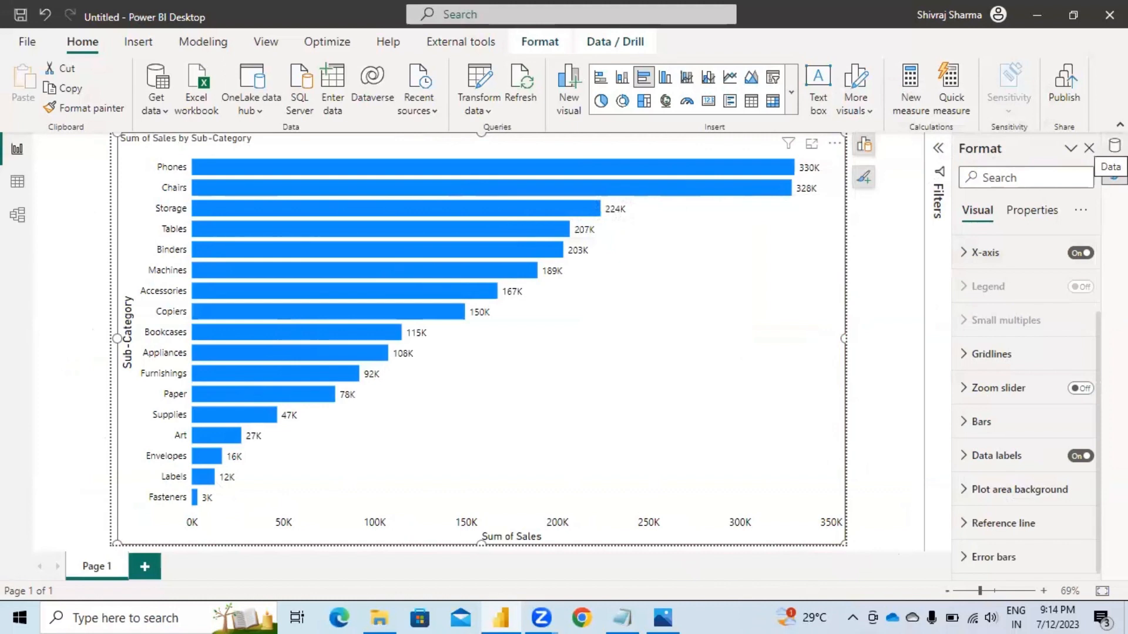
left_click(864, 145)
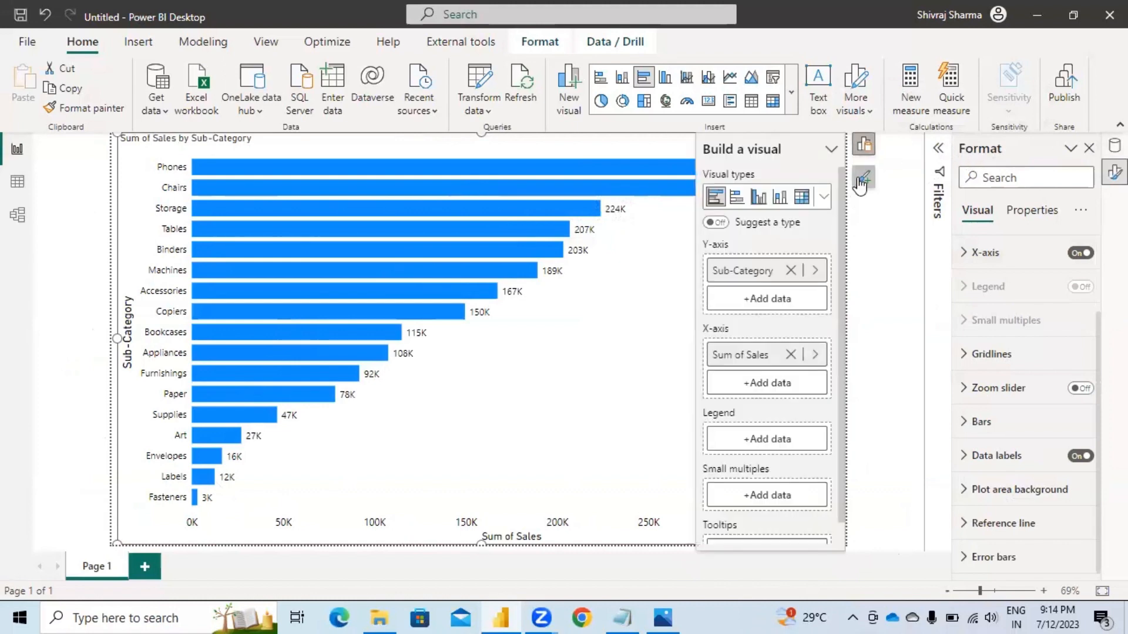
left_click(791, 355)
left_click(1114, 146)
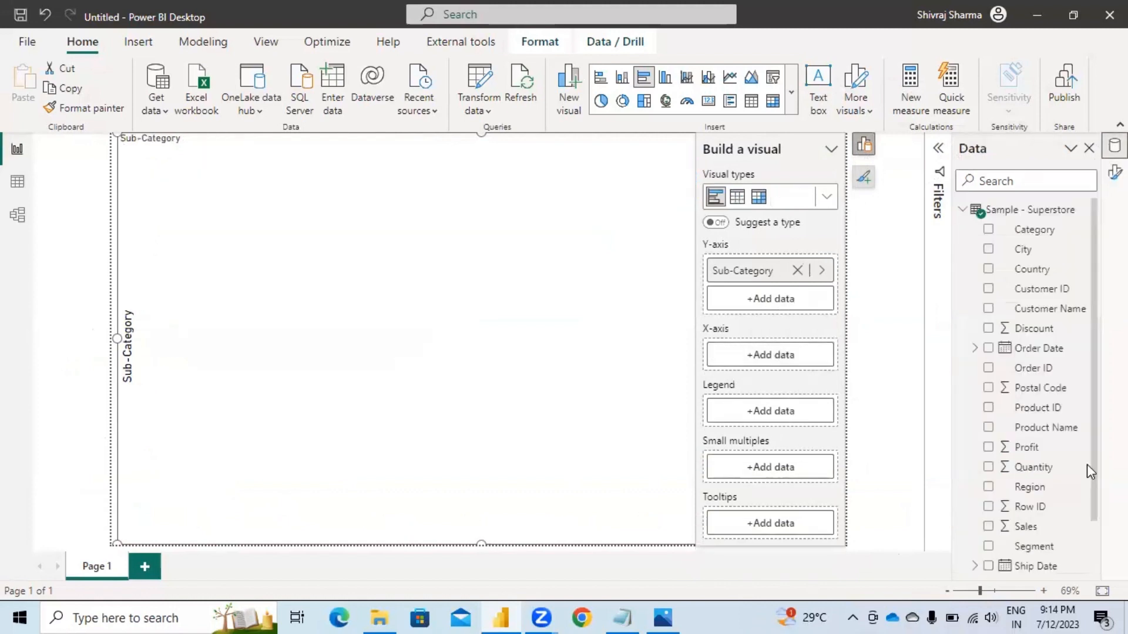
left_click(988, 449)
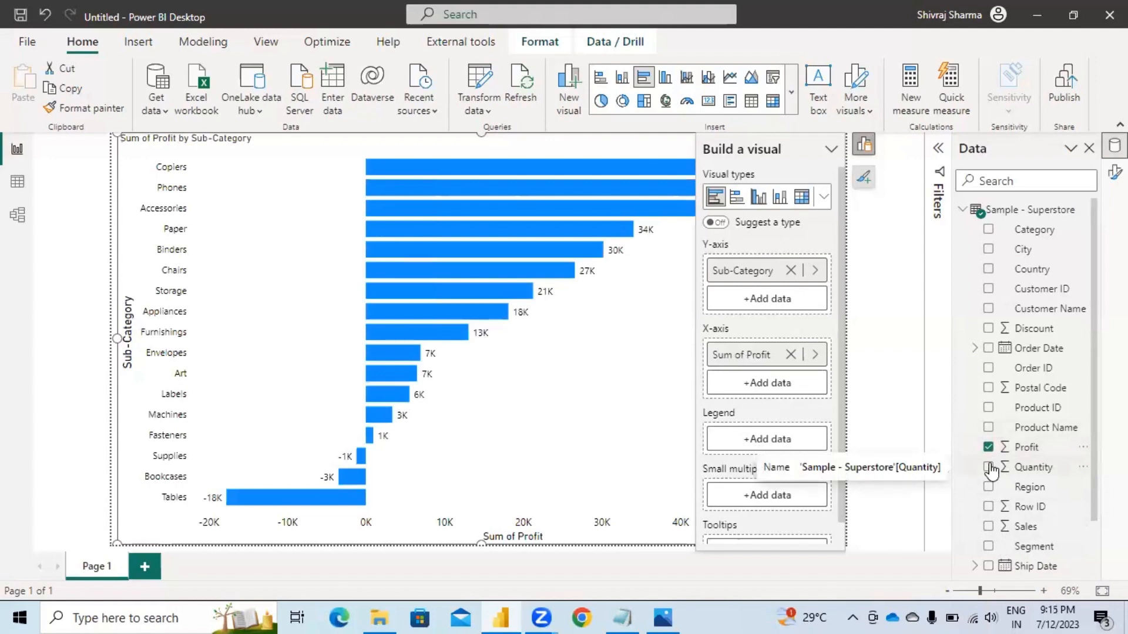
left_click(863, 144)
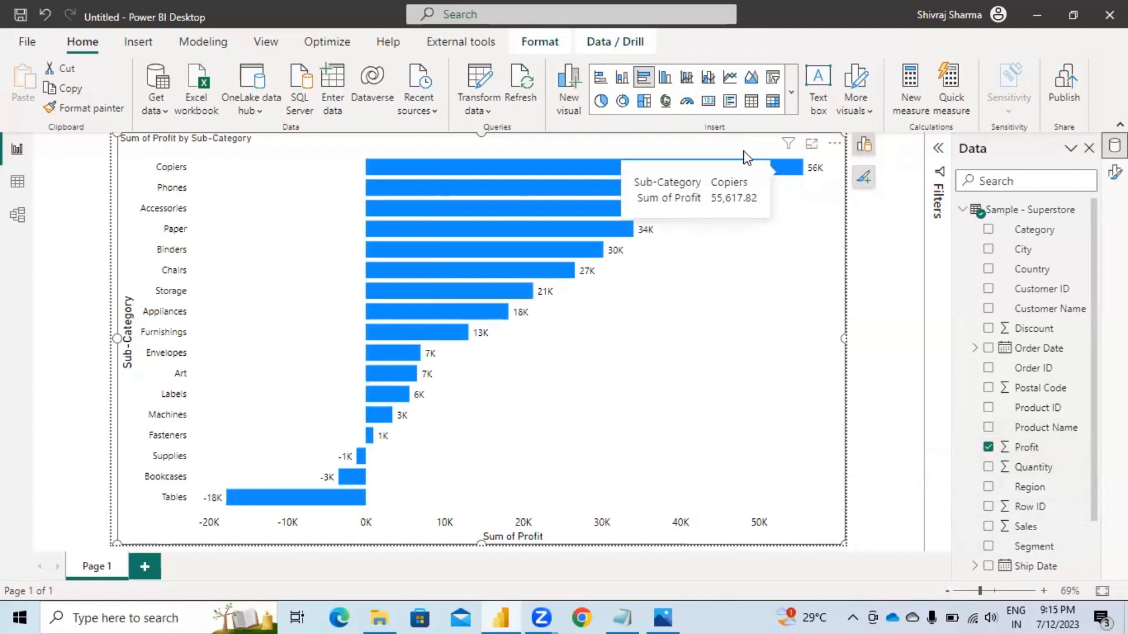
Step: Change the Profit by Sub-Category chart to a stacked column chart and inspect the Copiers and Tables columns
left_click(629, 86)
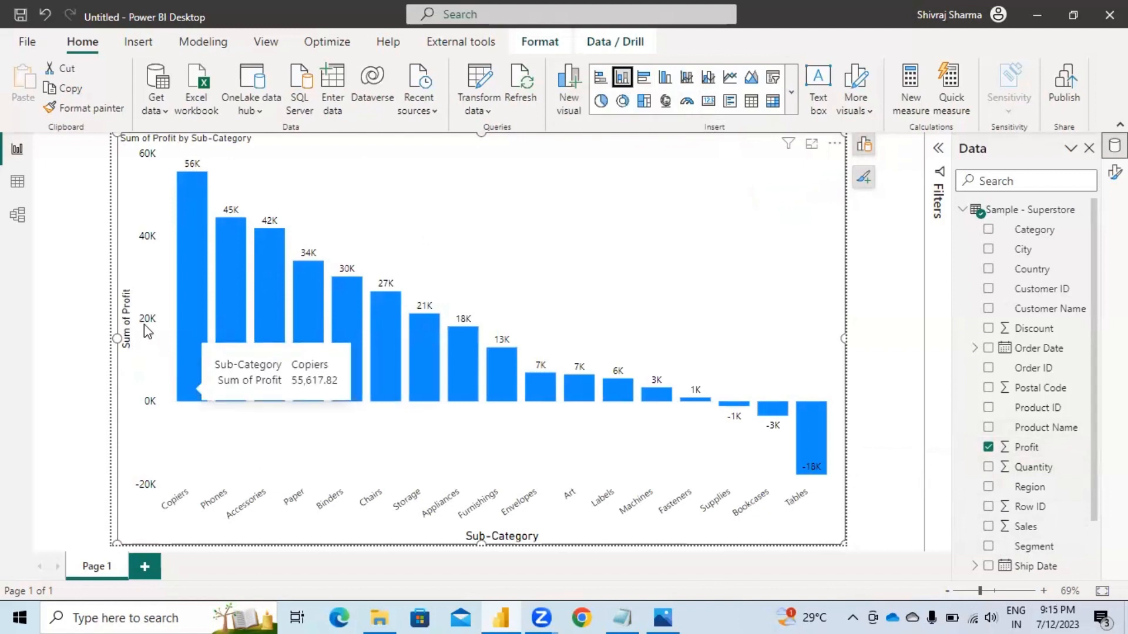
mouse_move(192, 236)
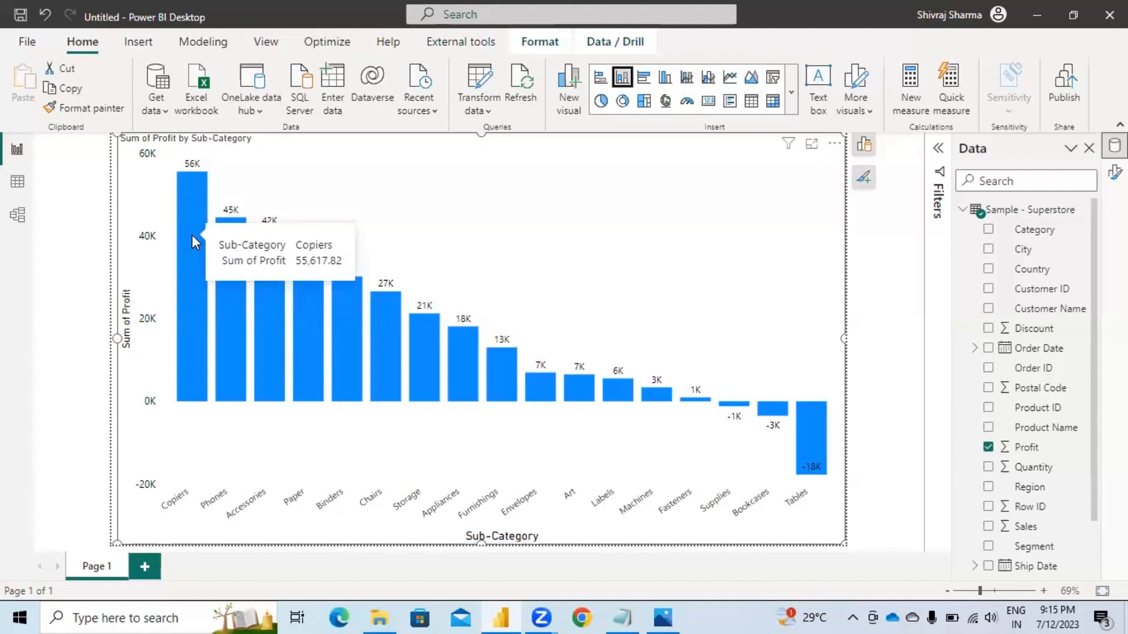
mouse_move(818, 451)
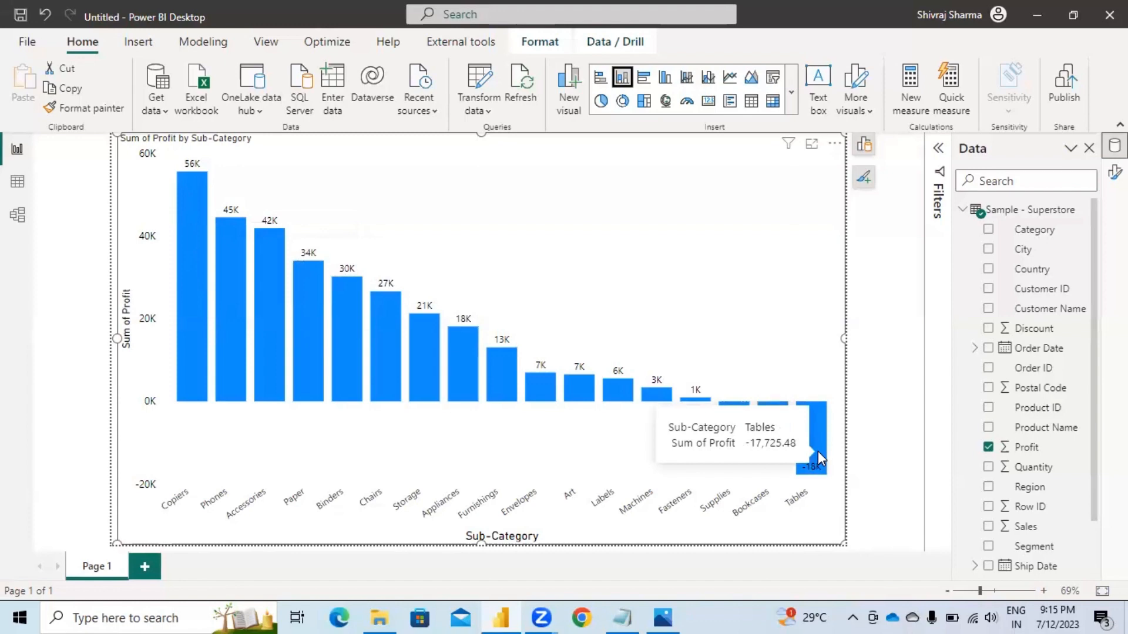
Step: Add a second report page and create a visual there showing Sales by Order Date
left_click(145, 568)
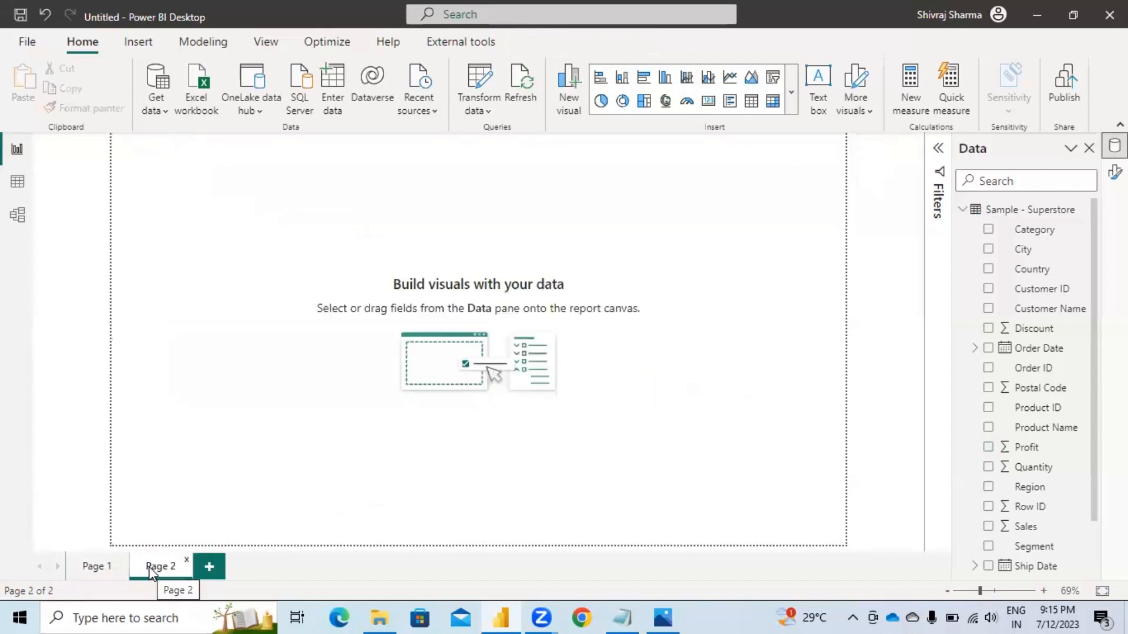
left_click(988, 349)
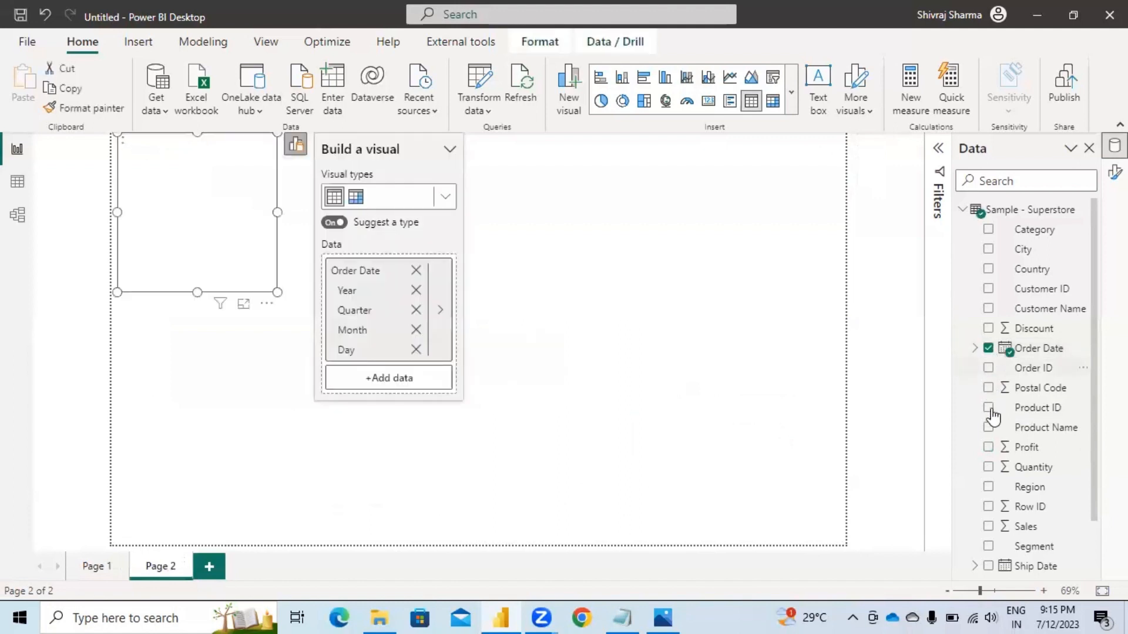
left_click(989, 526)
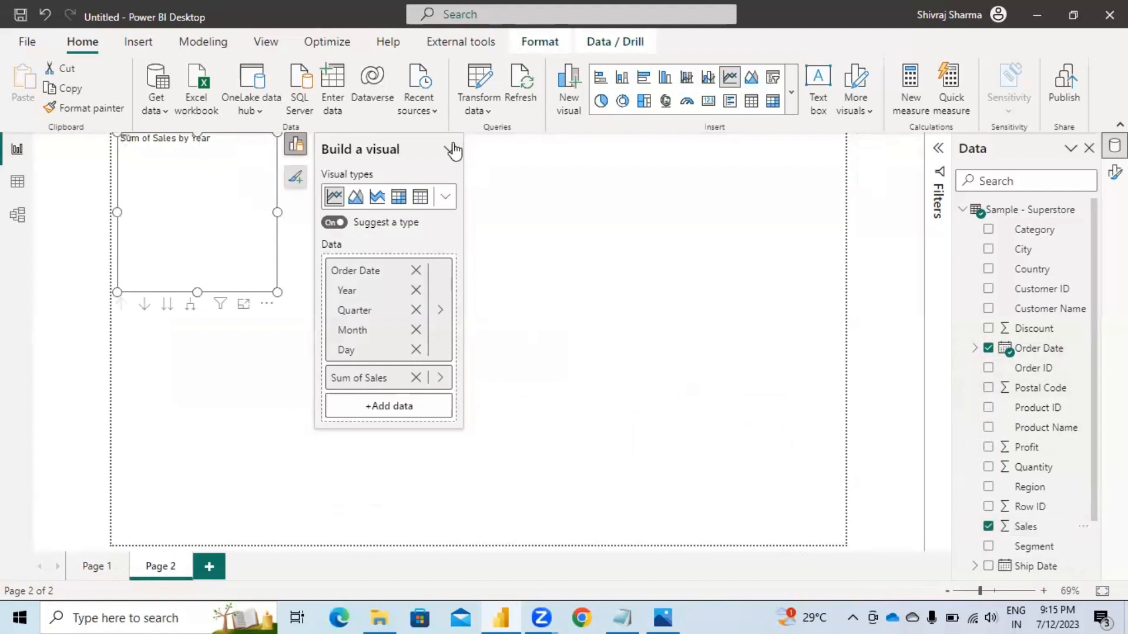
left_click(297, 147)
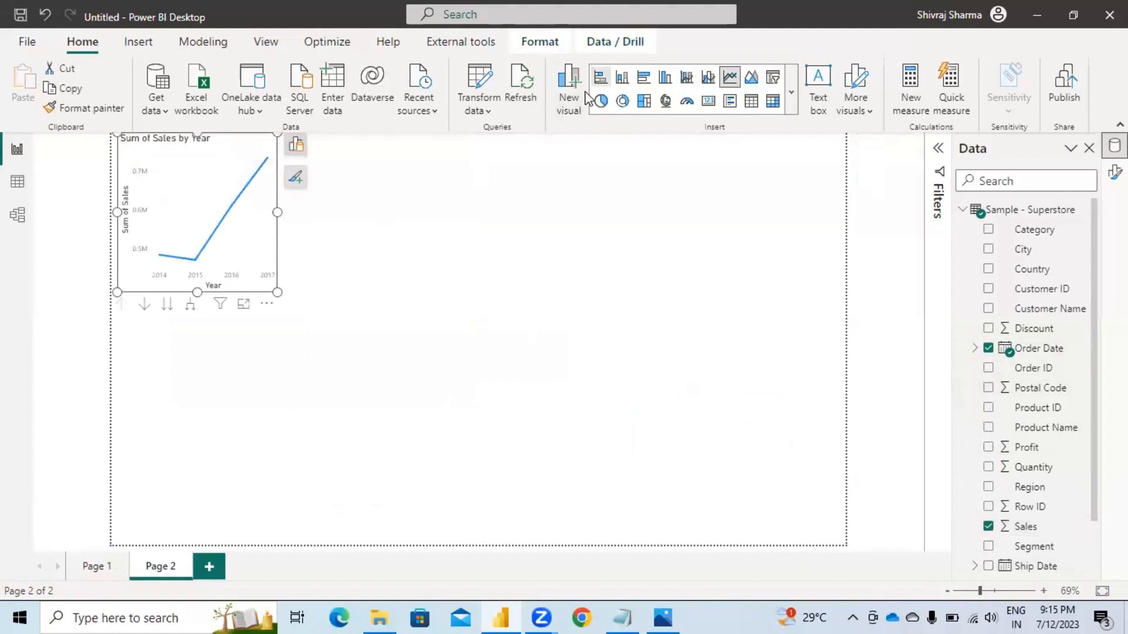
Step: Convert the Sales visual to a stacked column chart nearly filling the page and expand its date hierarchy to quarters
left_click(622, 77)
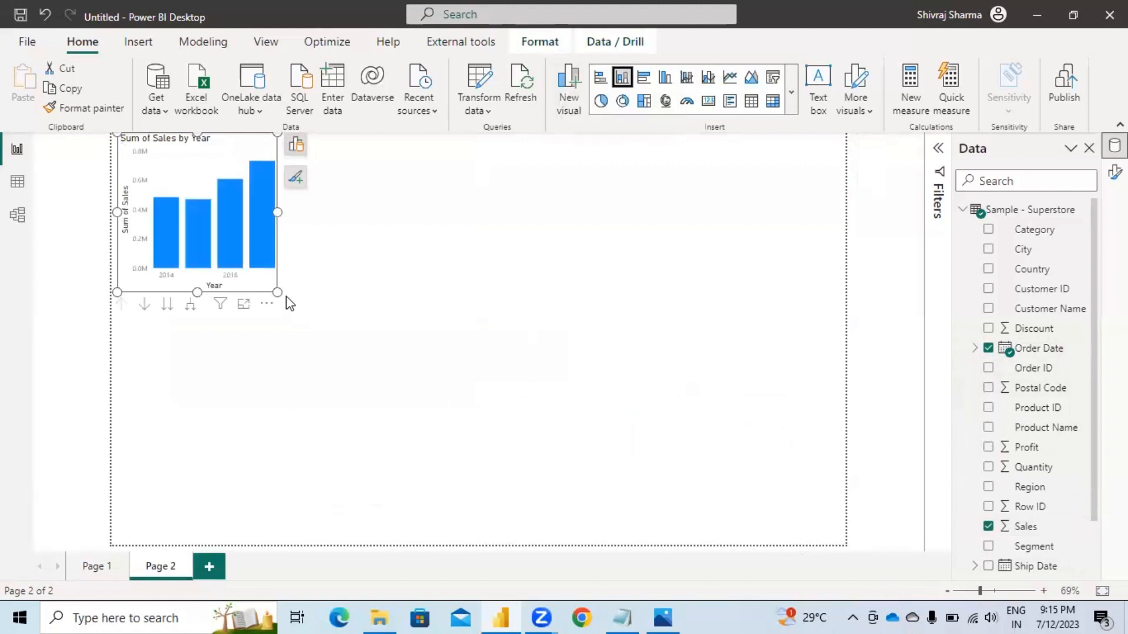
left_click_drag(281, 295, 803, 508)
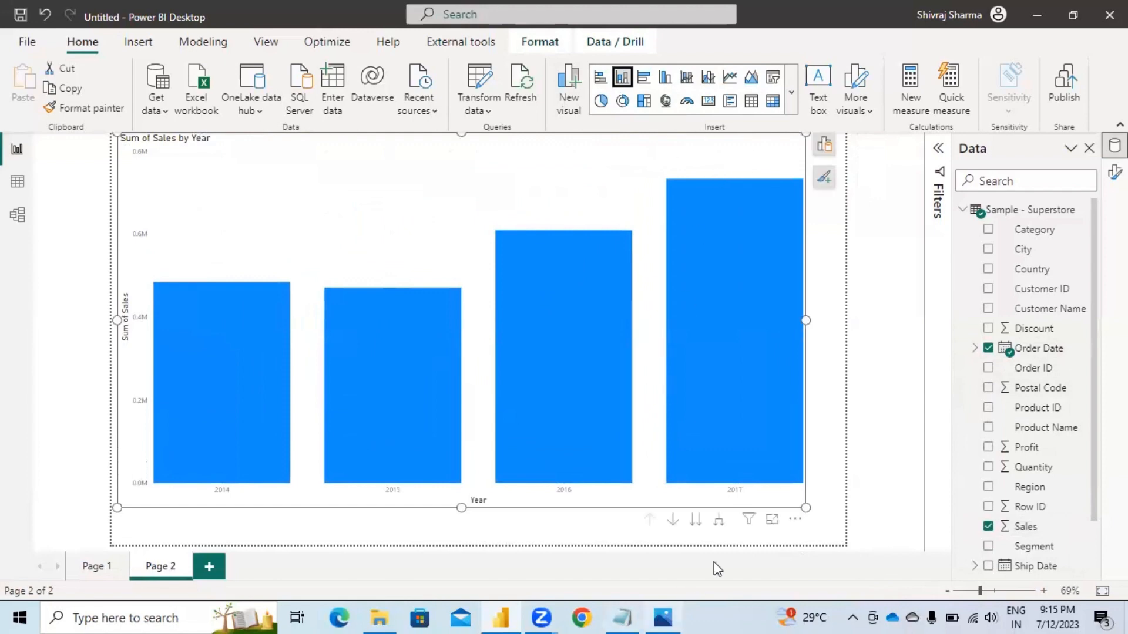
left_click(718, 521)
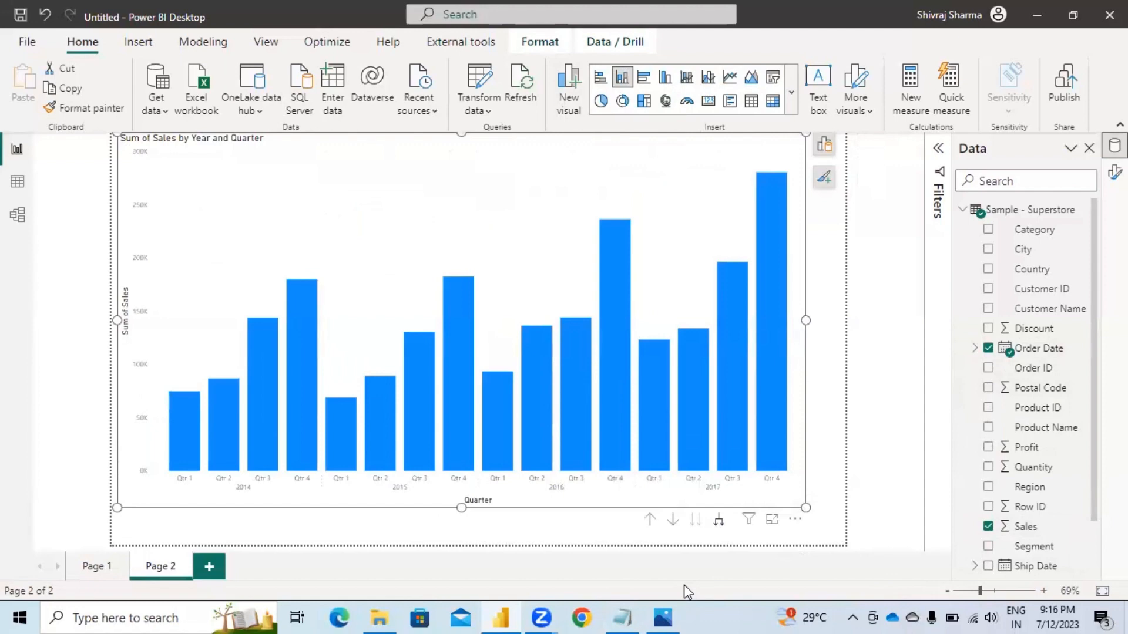
Step: Turn on data labels for the quarterly Sales chart and open its full formatting options
left_click(826, 147)
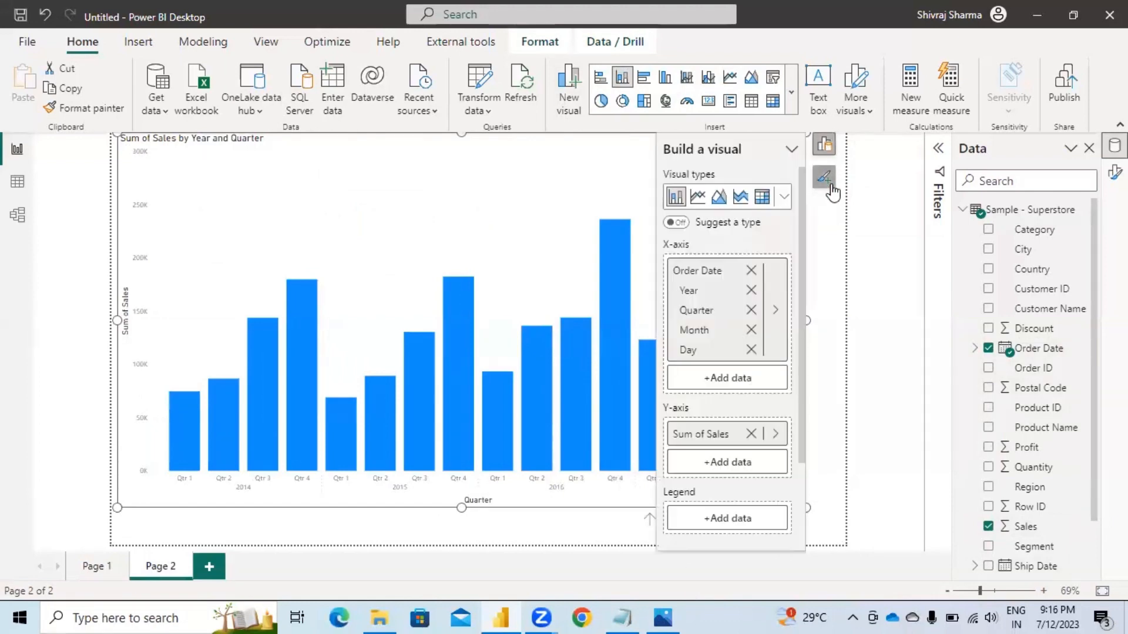
left_click(824, 177)
left_click(668, 303)
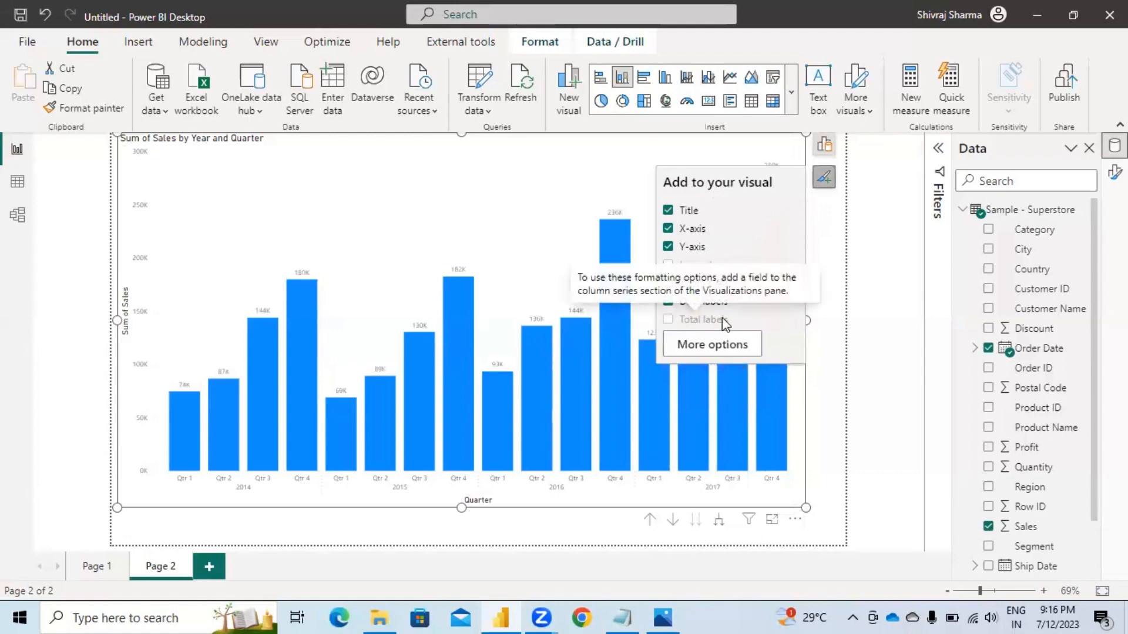
left_click(727, 350)
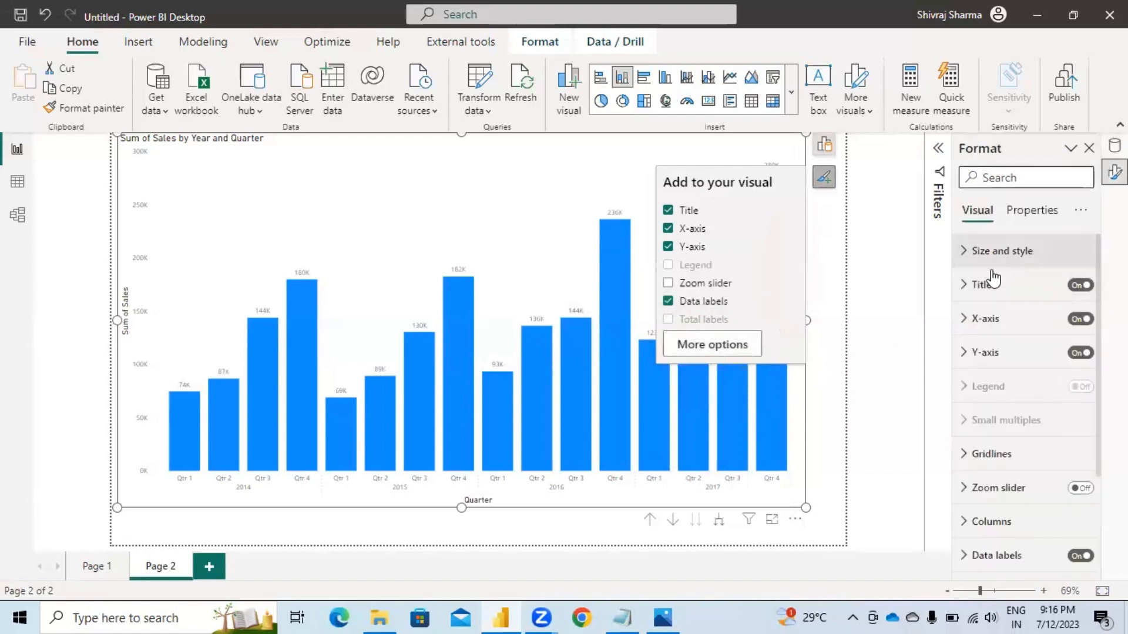
Step: Set the Sales chart's X-axis title to font size 17 and black colour
left_click(966, 330)
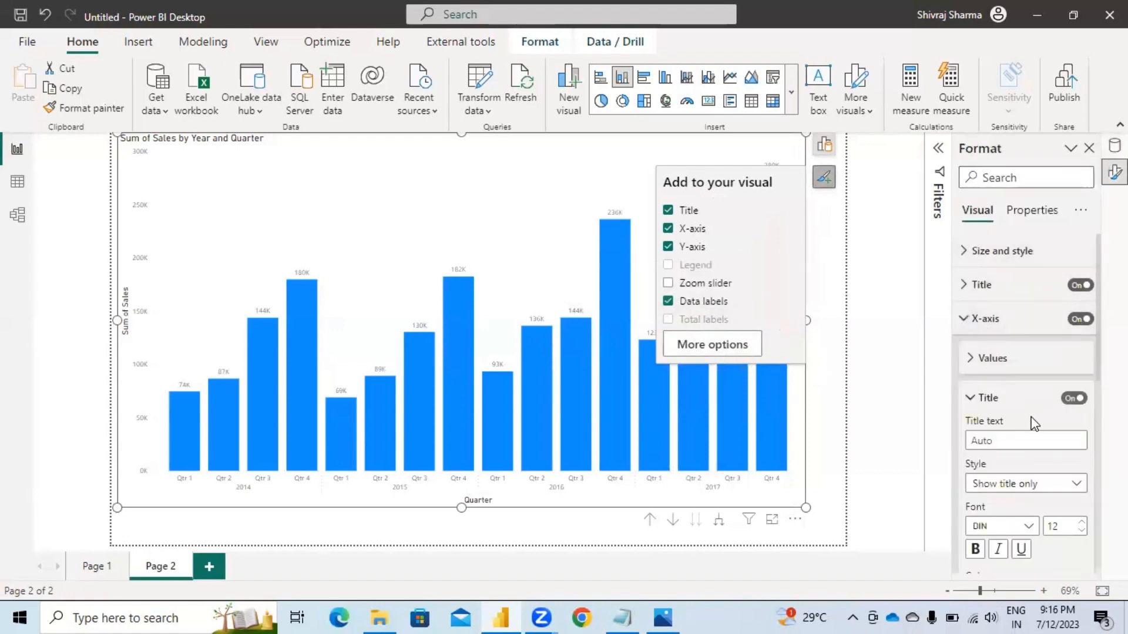
left_click(1081, 522)
left_click(1081, 522)
left_click(1081, 522)
left_click(1081, 522)
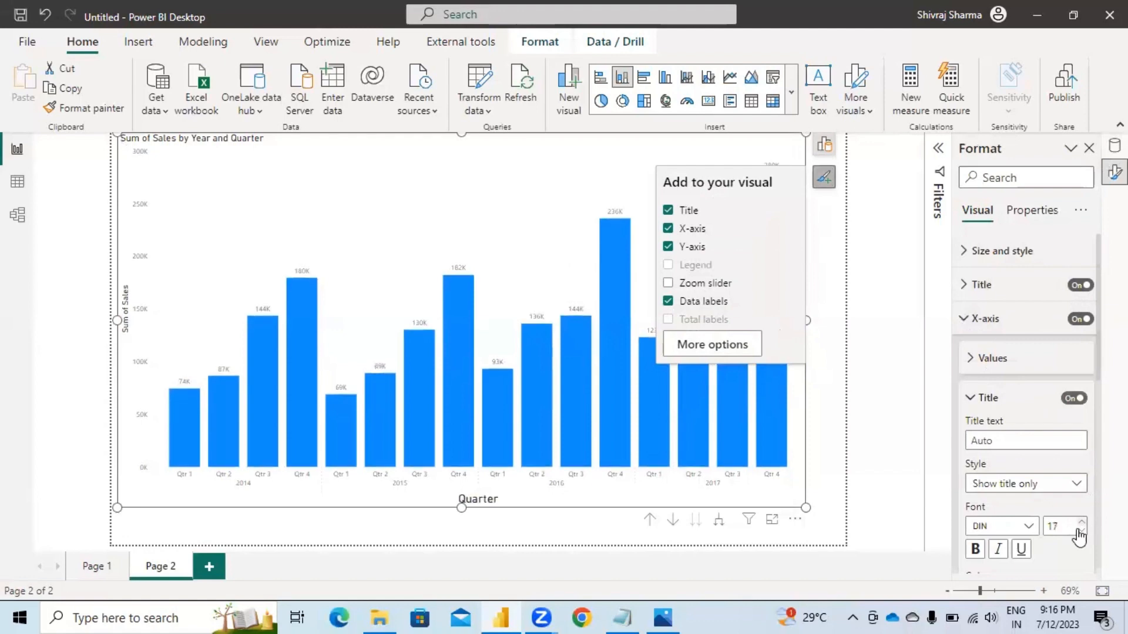
scroll(1046, 529, "down", 3)
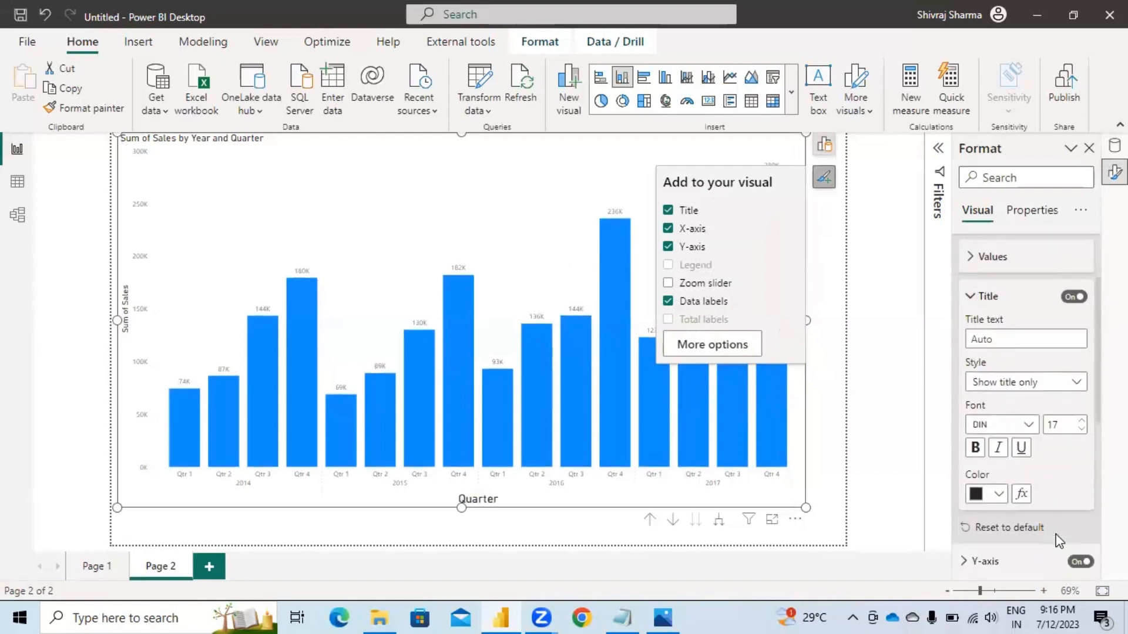
left_click(998, 494)
left_click(879, 422)
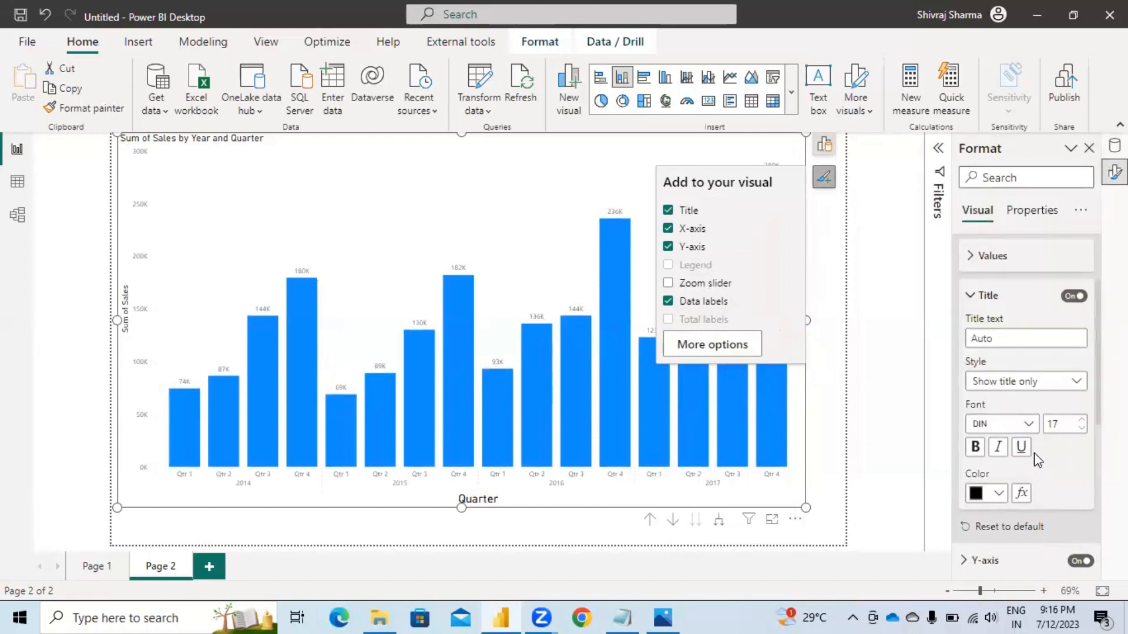
Step: Set the Sales chart's Y-axis values to font size 13 and black colour
scroll(1051, 416, "down", 6)
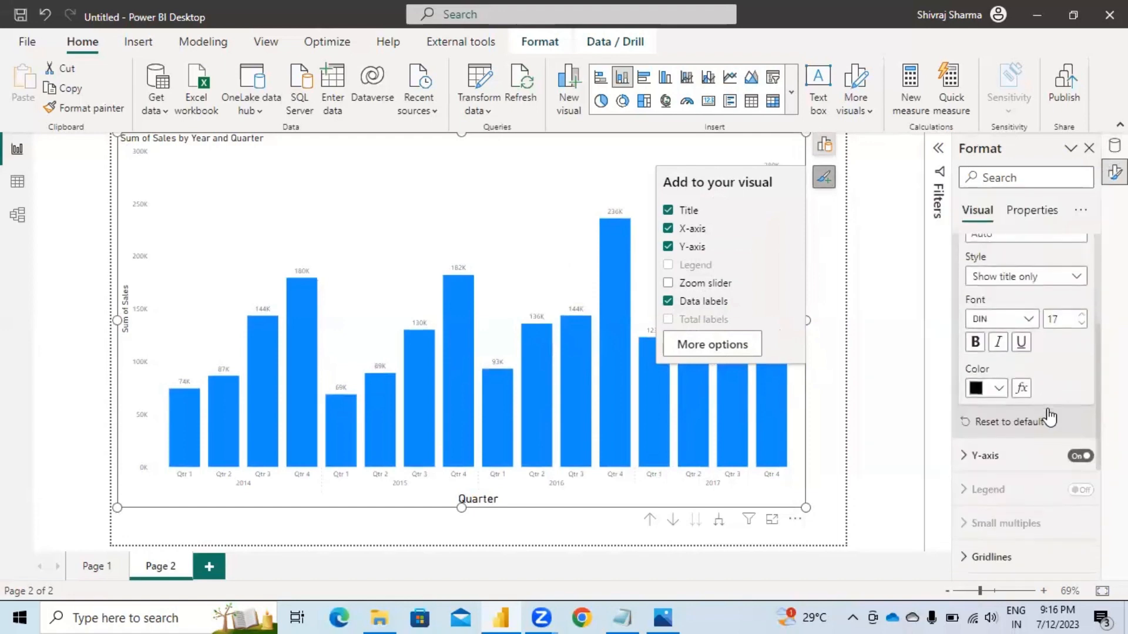
left_click(967, 365)
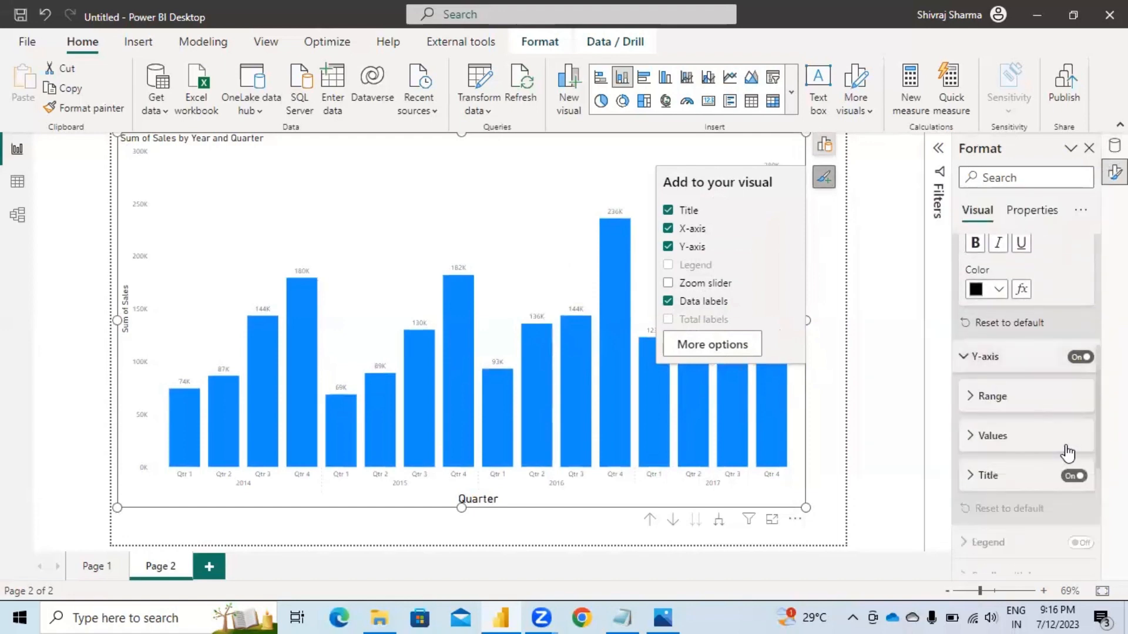
left_click(977, 435)
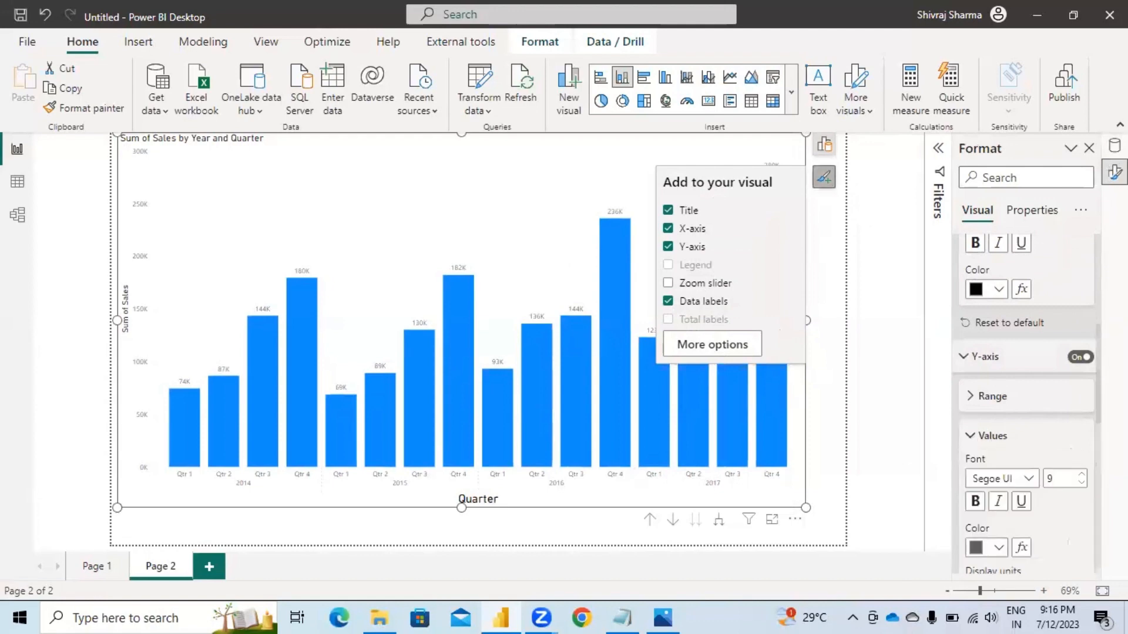
left_click(1084, 475)
left_click(1084, 475)
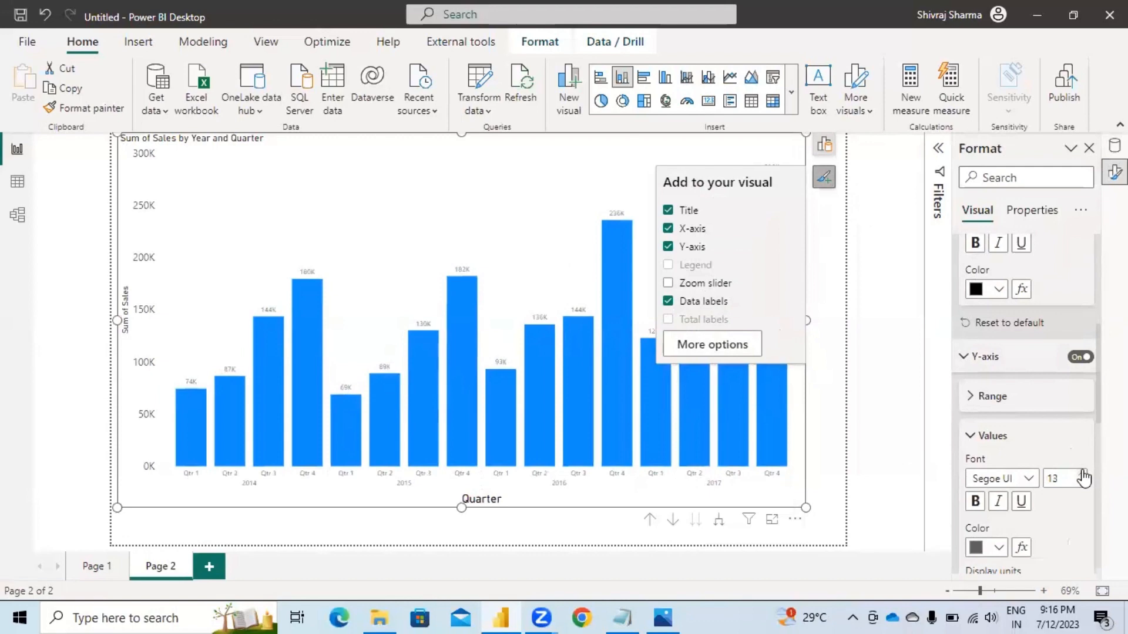
left_click(997, 547)
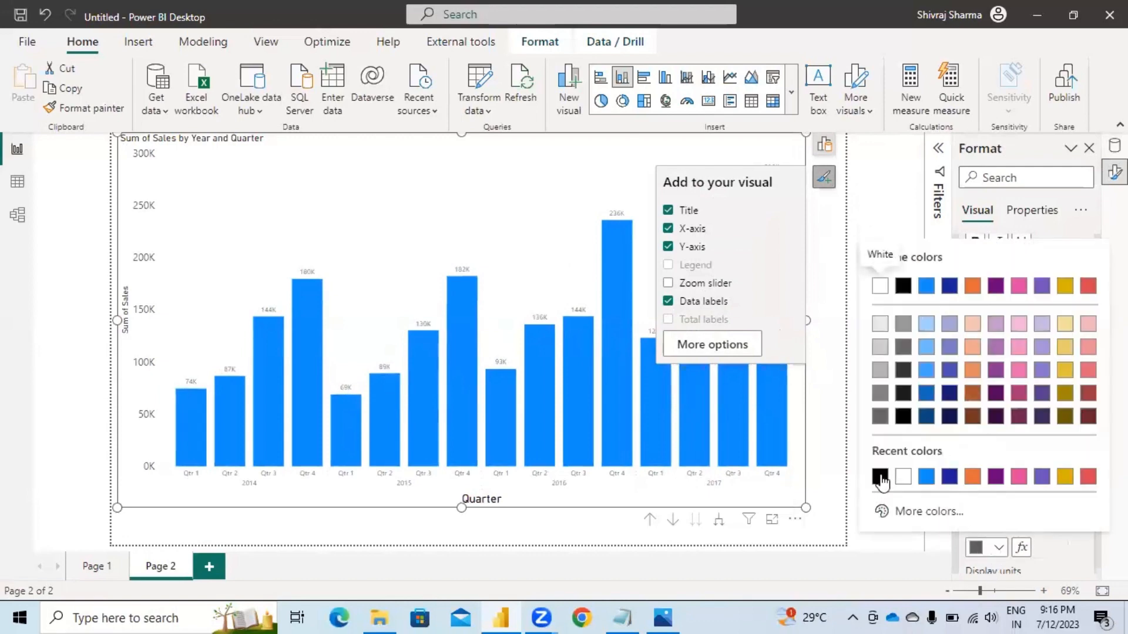
left_click(881, 478)
Step: Set the Sales chart's Y-axis title to font size 16 and black colour
scroll(1027, 427, "down", 3)
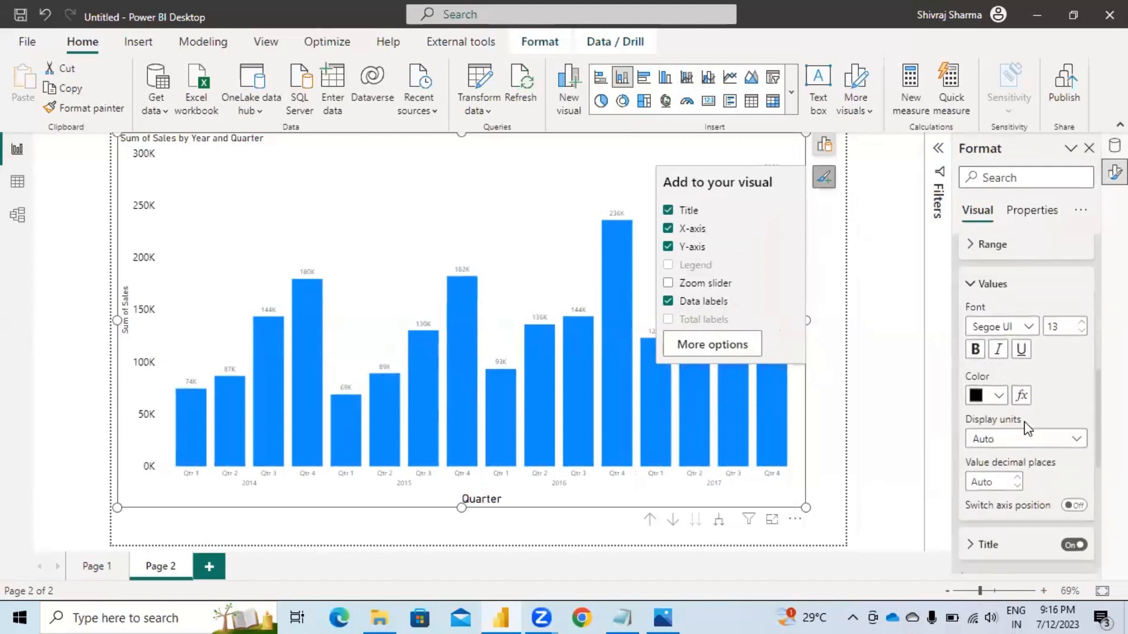
scroll(1026, 427, "down", 2)
left_click(1033, 441)
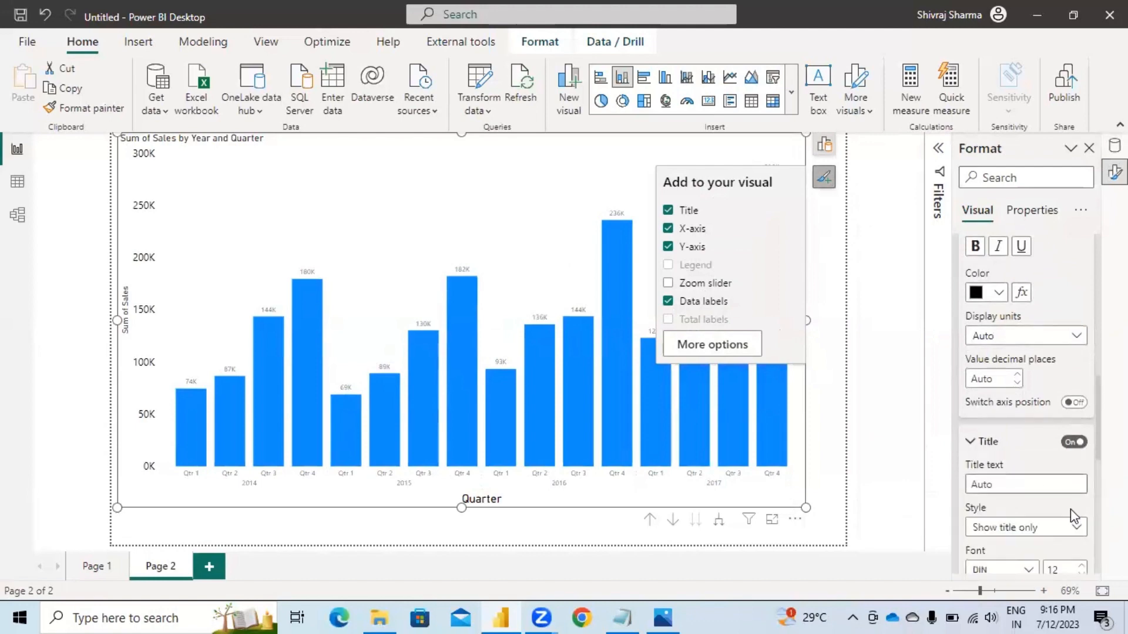
scroll(1070, 508, "down", 3)
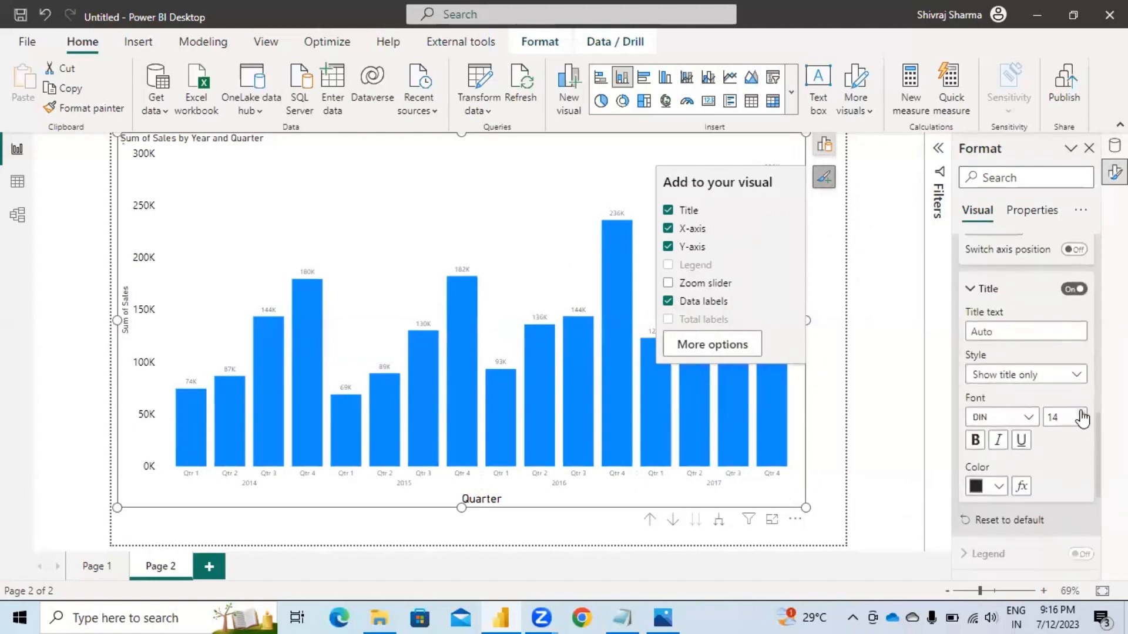
left_click(1081, 413)
left_click(1081, 414)
left_click(974, 440)
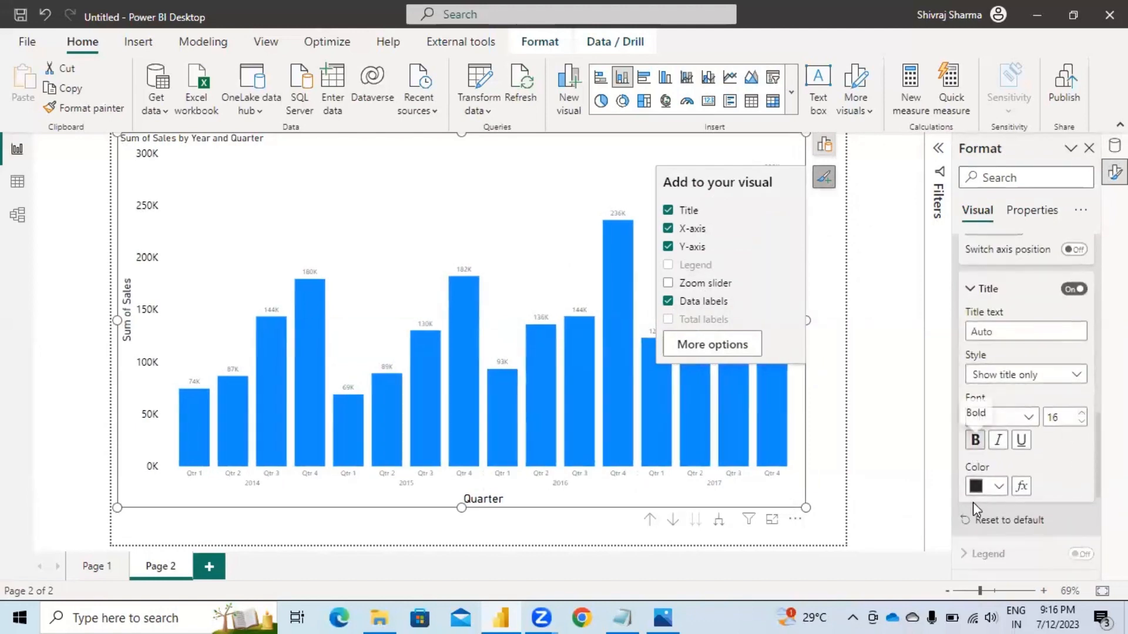
left_click(992, 486)
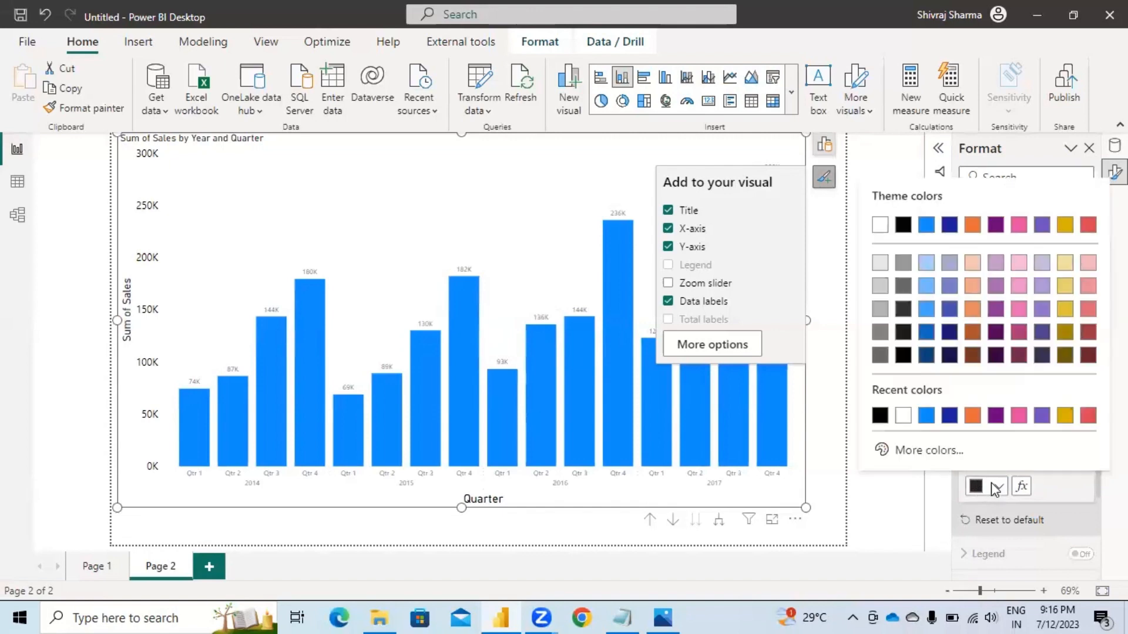
left_click(879, 415)
Step: Set the Sales chart's X-axis values to font size 13 and black colour
scroll(963, 442, "down", 5)
scroll(1032, 445, "up", 2)
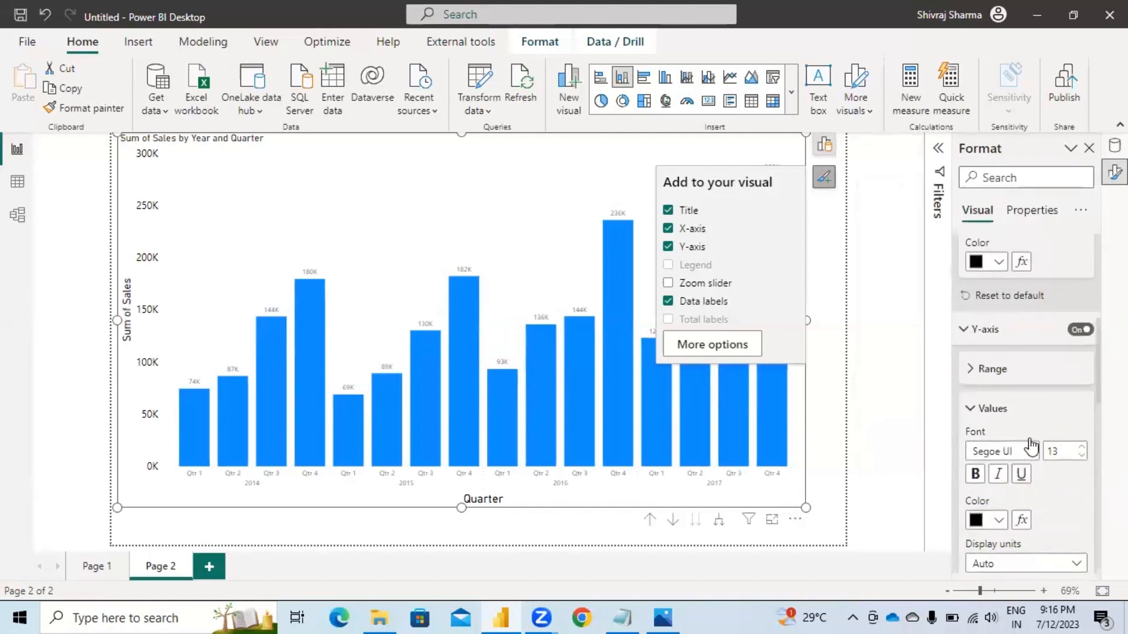
scroll(1032, 447, "up", 5)
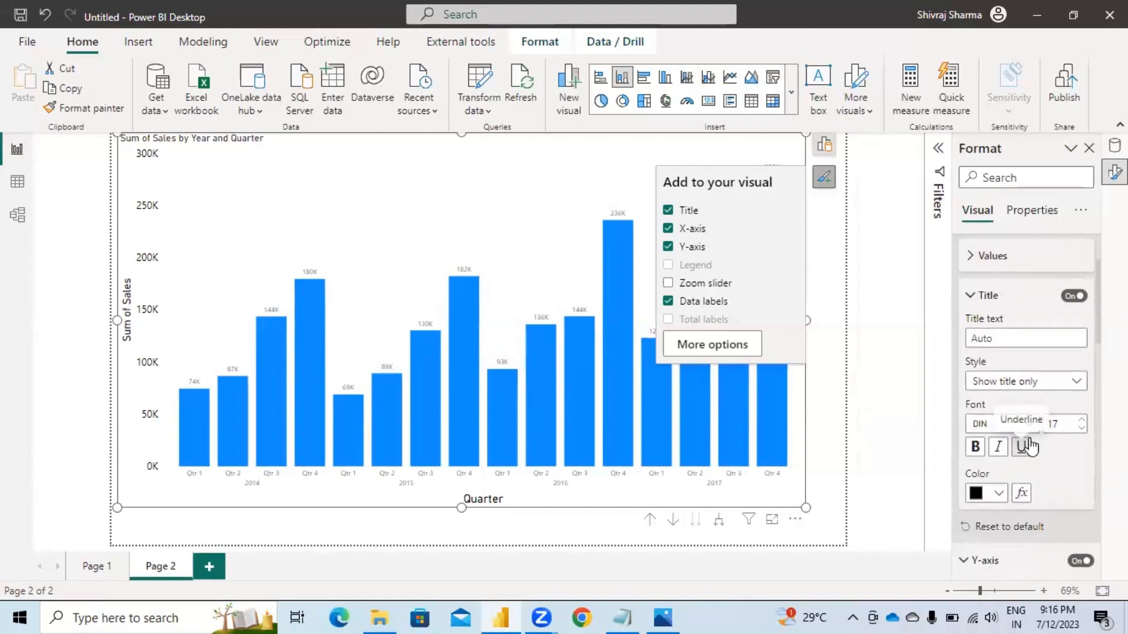
left_click(973, 267)
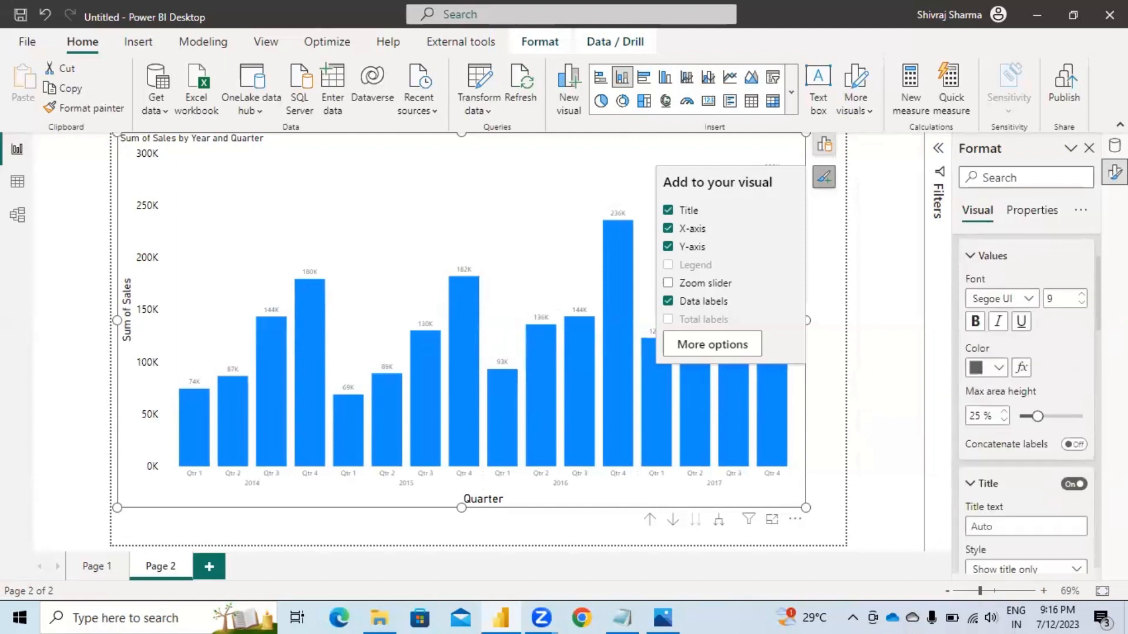
left_click(1082, 299)
left_click(1082, 296)
left_click(1083, 295)
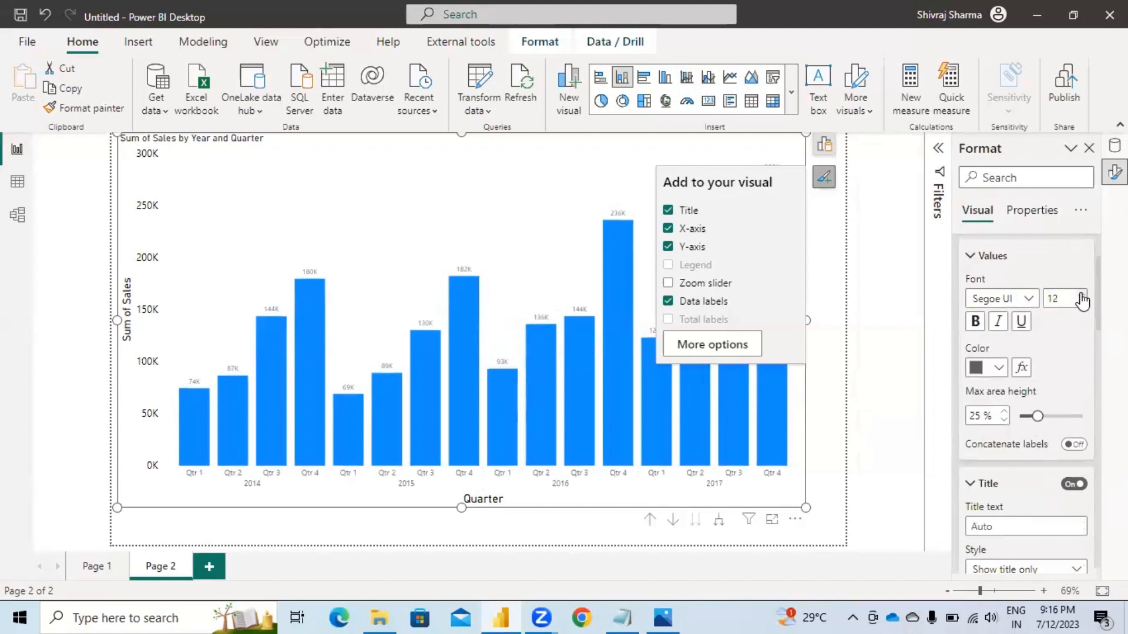
left_click(1083, 295)
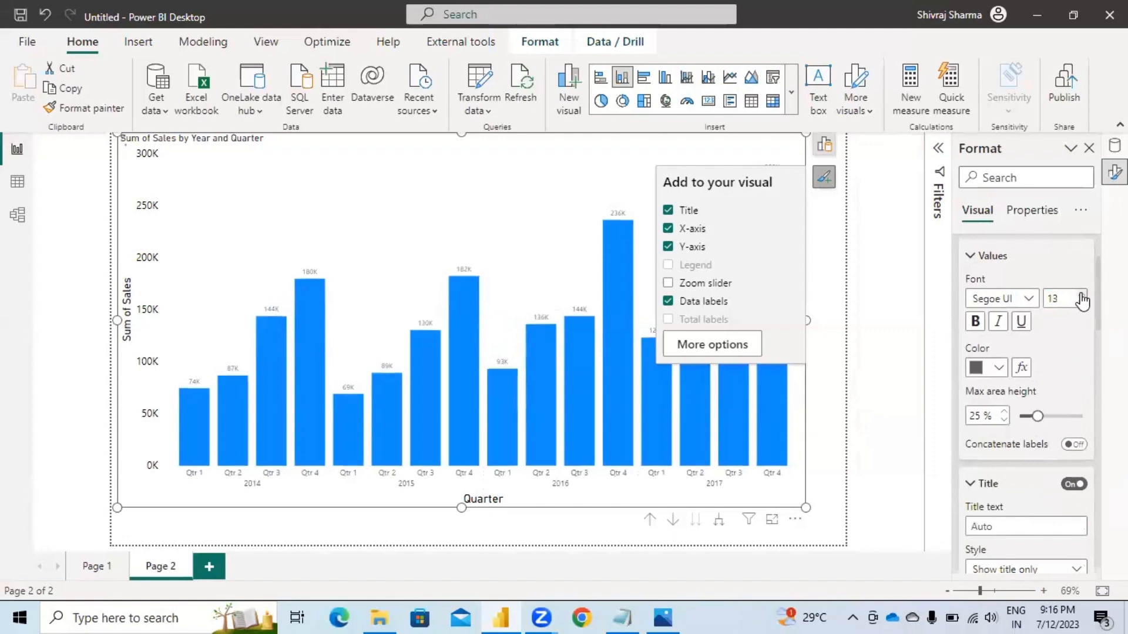
left_click(998, 367)
left_click(879, 306)
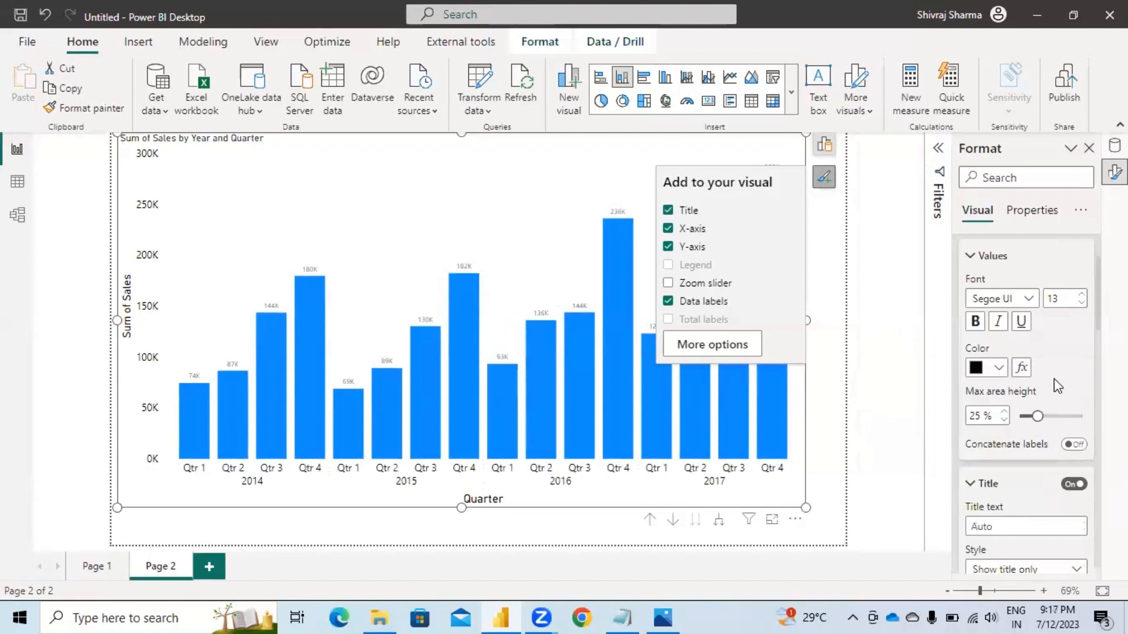
Step: Set the Sales chart's data label values to font size 12 and black colour, and return to Page 1
scroll(1054, 378, "down", 10)
scroll(1054, 379, "down", 10)
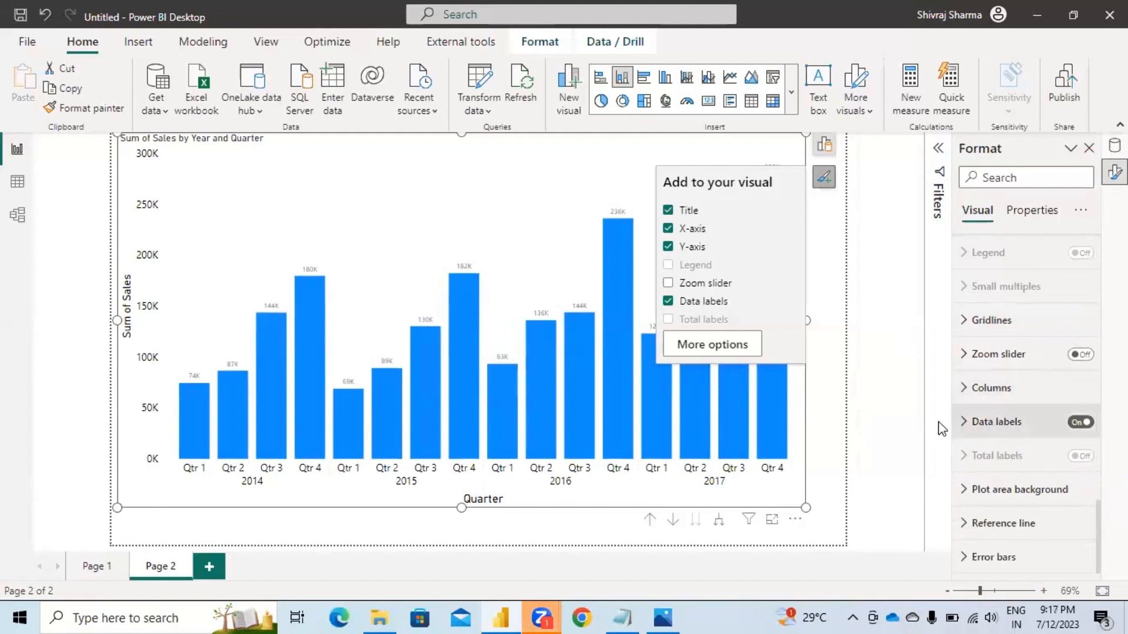
left_click(963, 422)
scroll(1036, 445, "down", 2)
scroll(1042, 442, "down", 3)
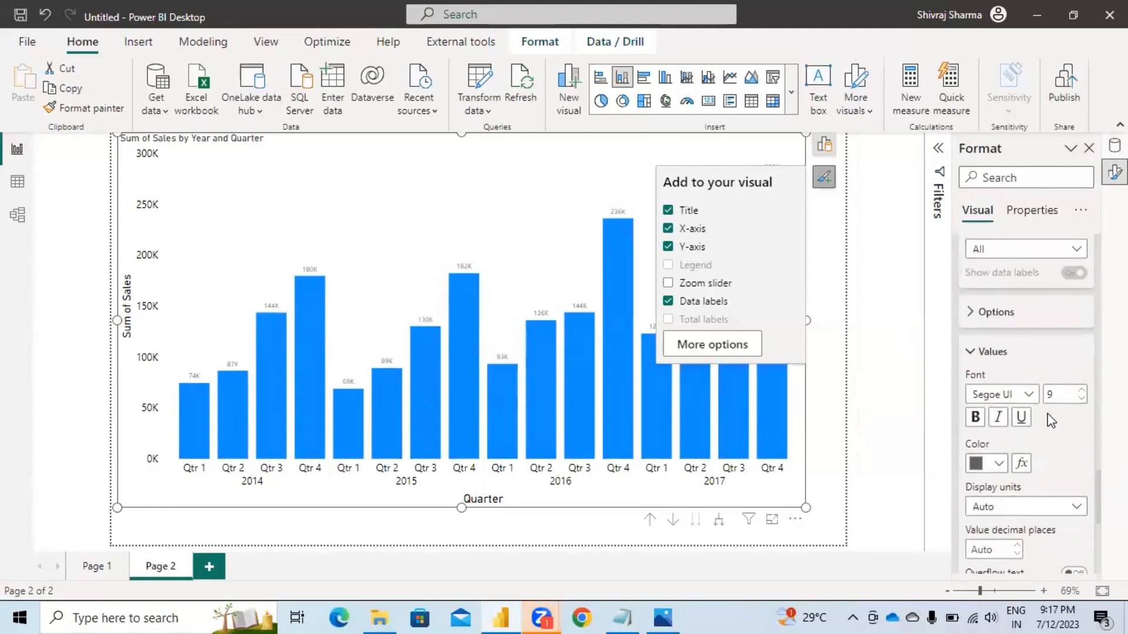
left_click(1081, 389)
left_click(1081, 389)
left_click(1081, 389)
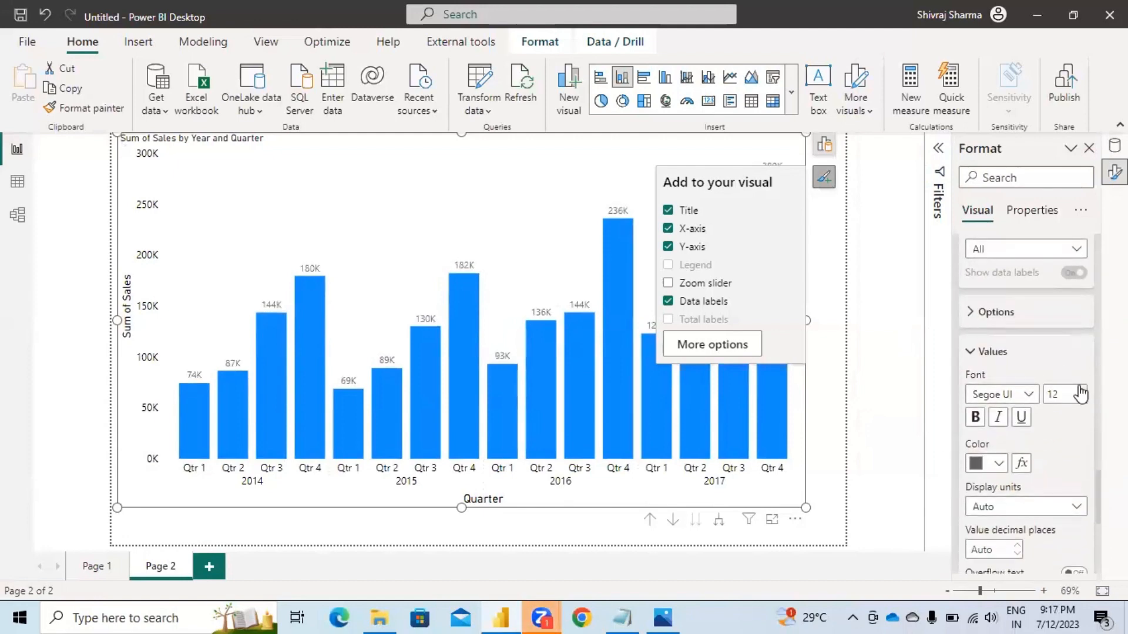
left_click(998, 463)
left_click(880, 392)
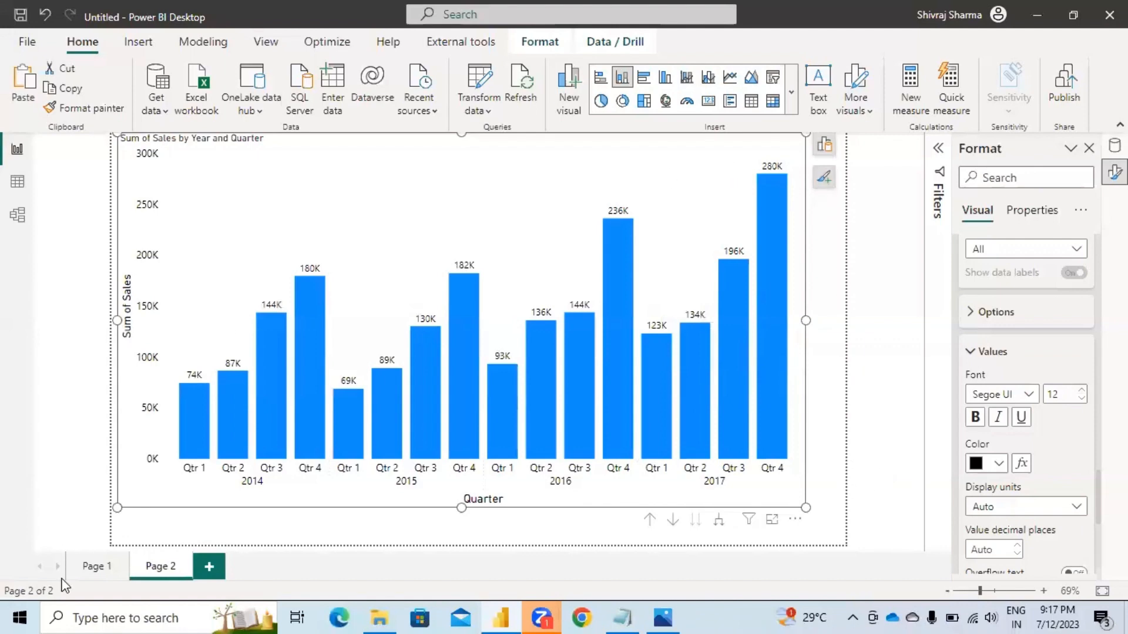
left_click(94, 568)
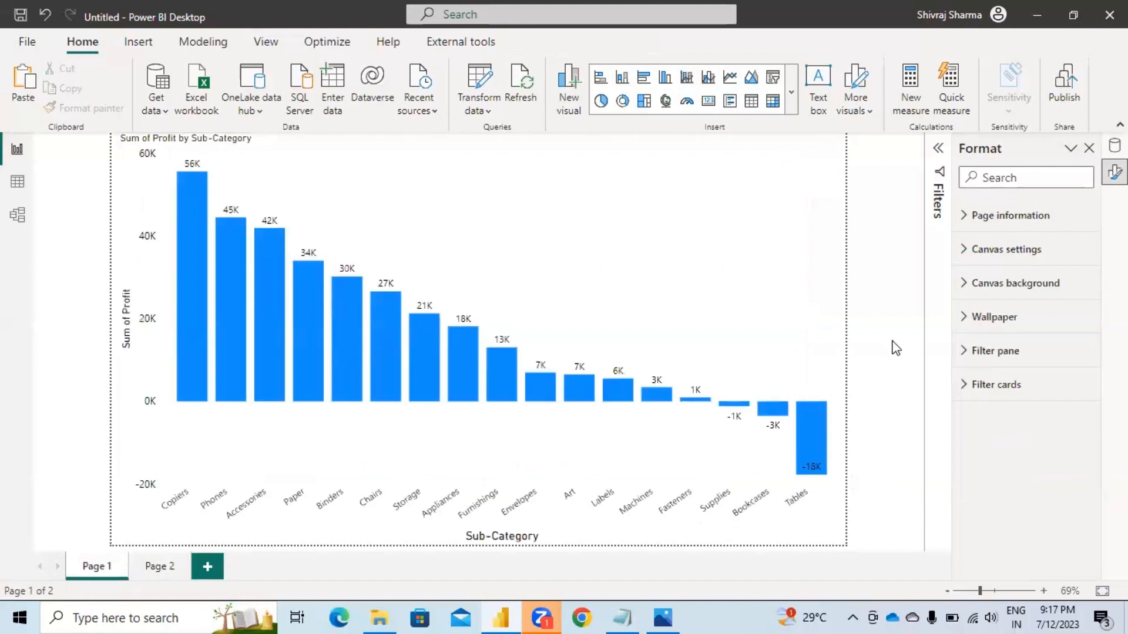
Step: Paste the quarterly Sales chart onto Page 1, shrink it, and narrow the Profit by Sub-Category chart to the page's left half
key("ctrl+v")
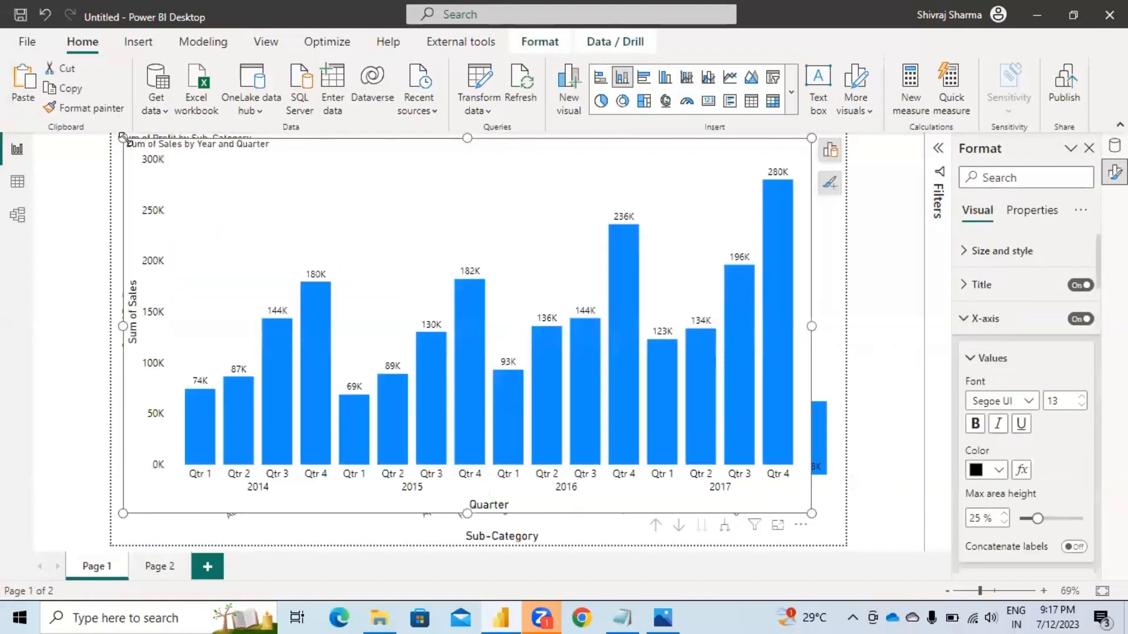
left_click_drag(123, 139, 560, 188)
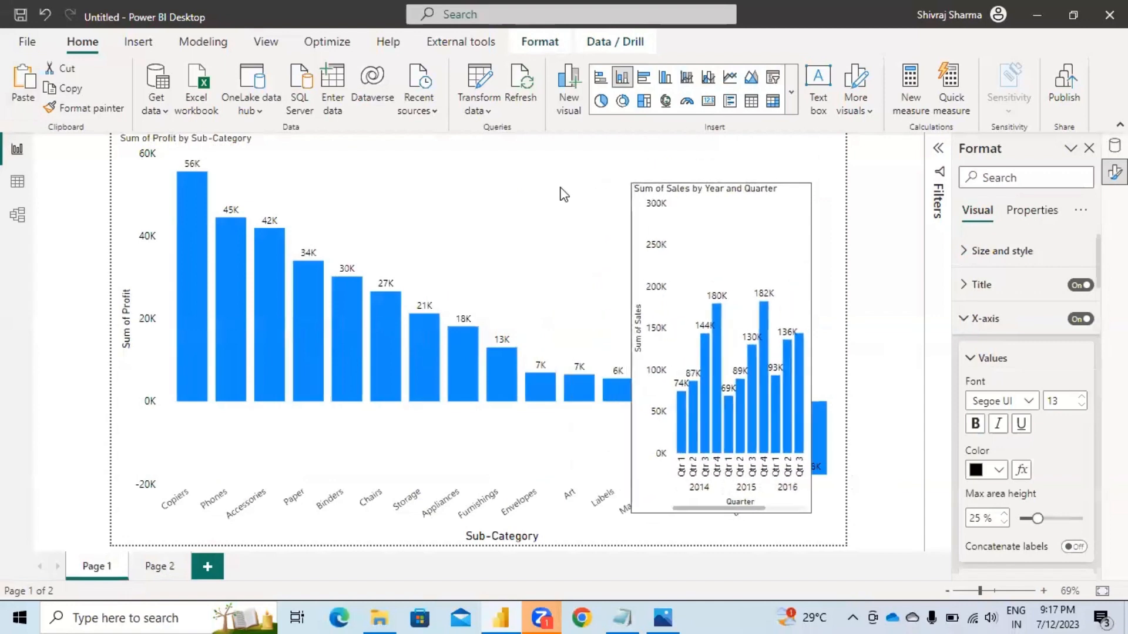
key("Delete")
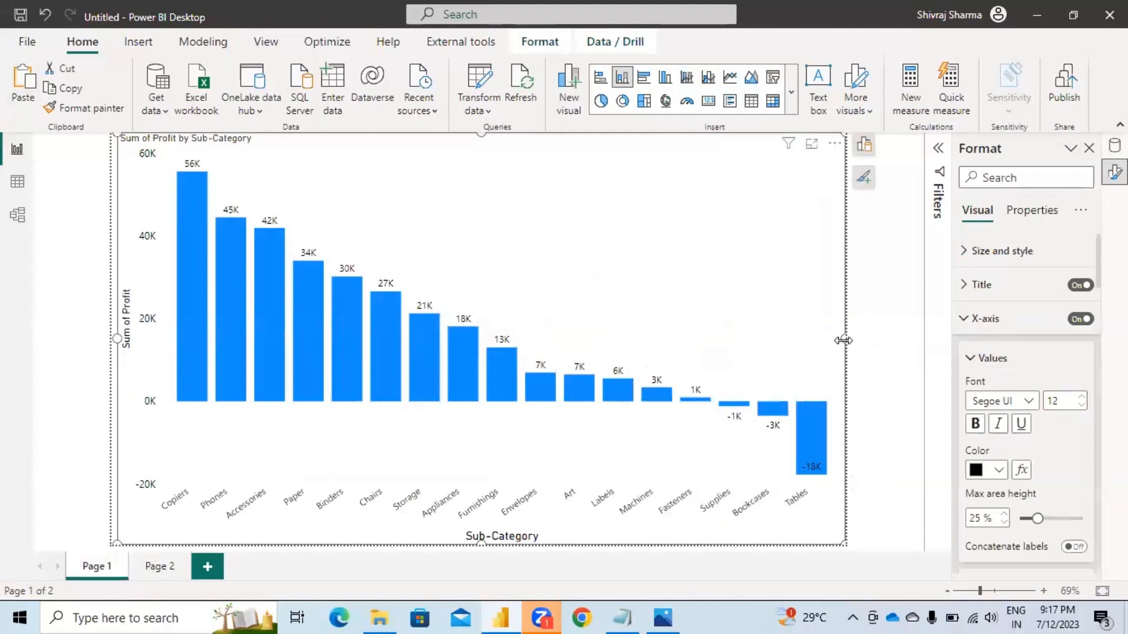
left_click_drag(844, 340, 442, 358)
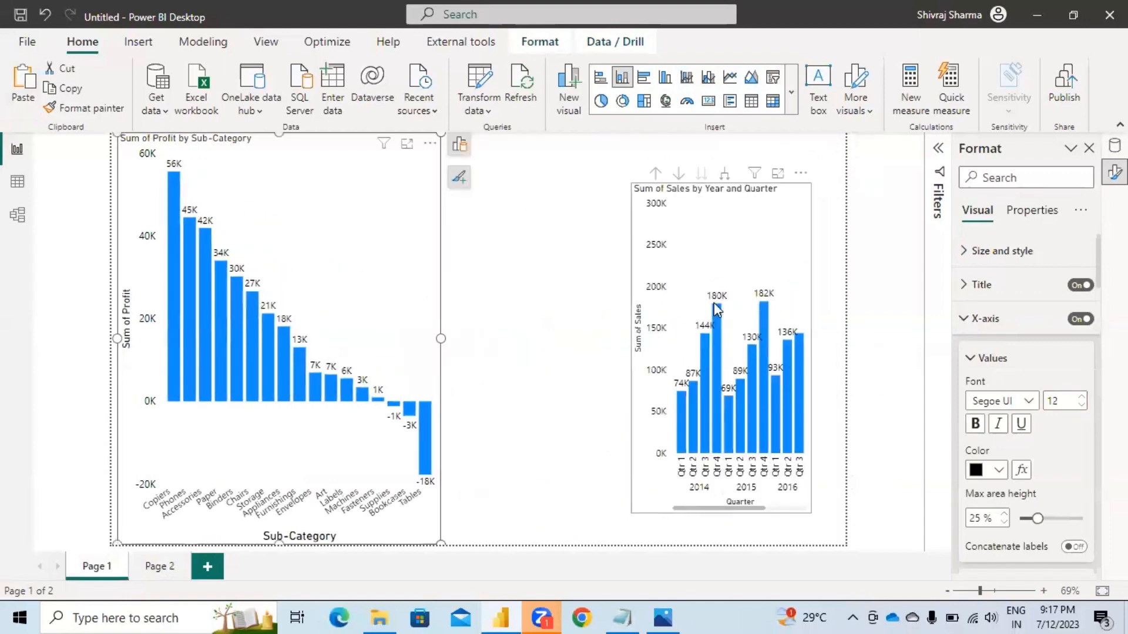
Step: Resize the quarterly Sales chart to fill the page's right half beside the Profit chart, up to the top and right page edges
left_click(627, 349)
left_click_drag(554, 360, 450, 373)
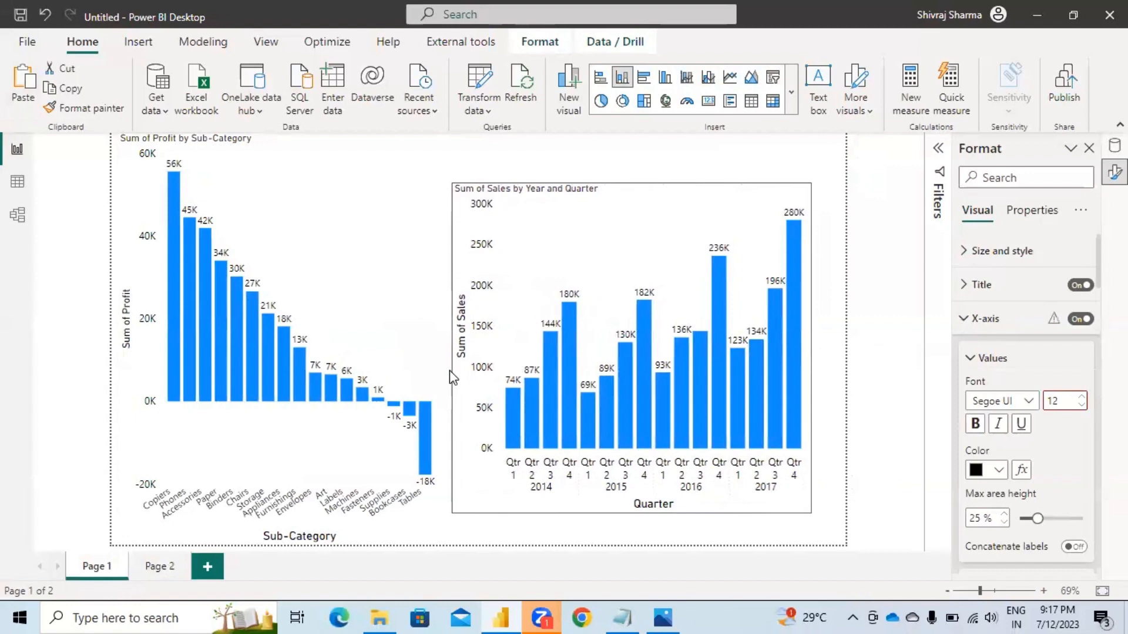
left_click_drag(633, 184, 648, 141)
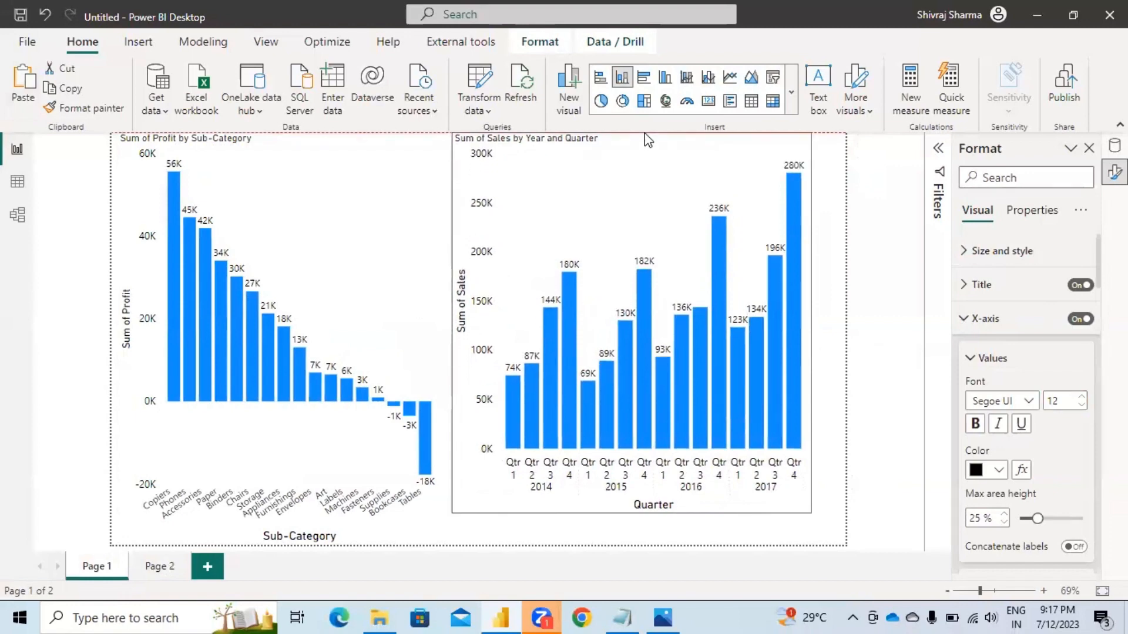
left_click_drag(812, 321, 844, 326)
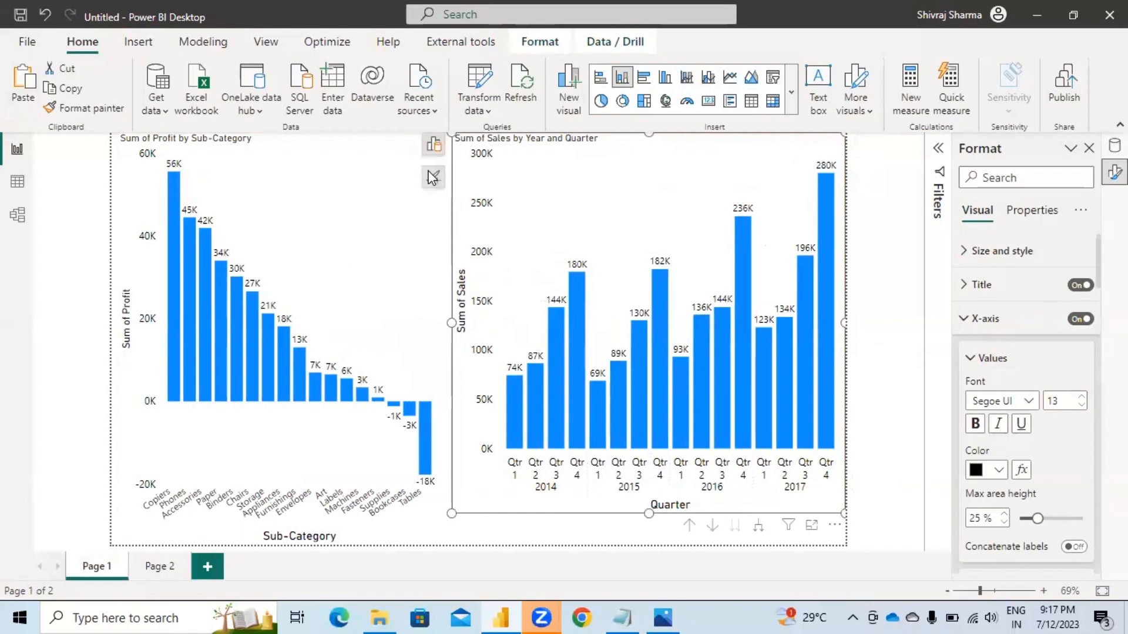
Step: Expand the Order Date field and its Date Hierarchy in the Superstore table to show the date levels
left_click(1114, 146)
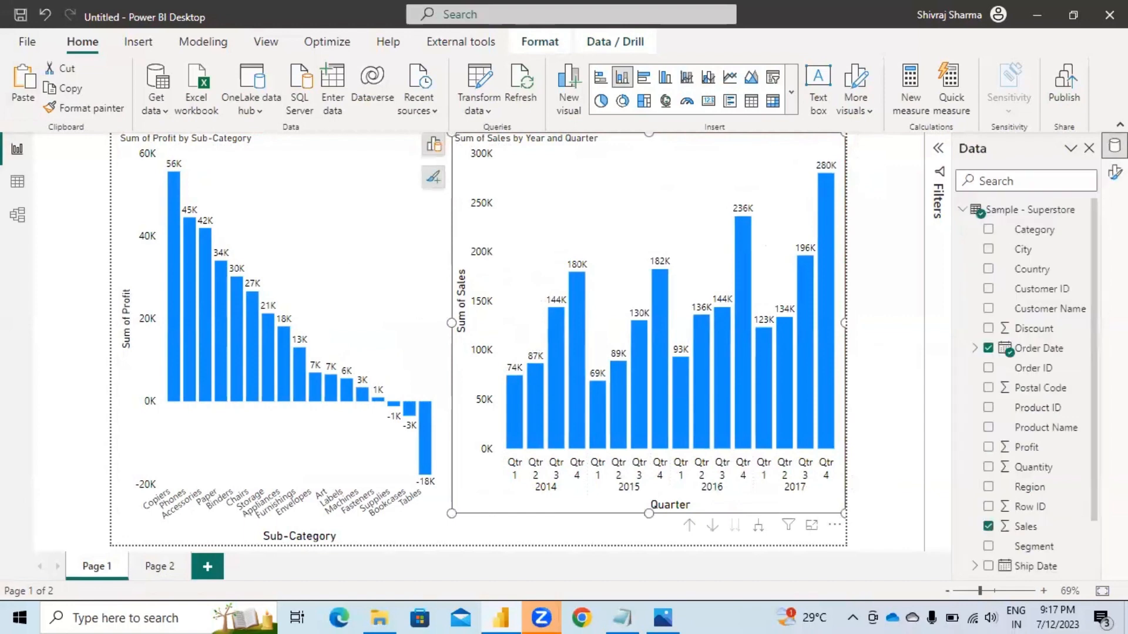
left_click(974, 349)
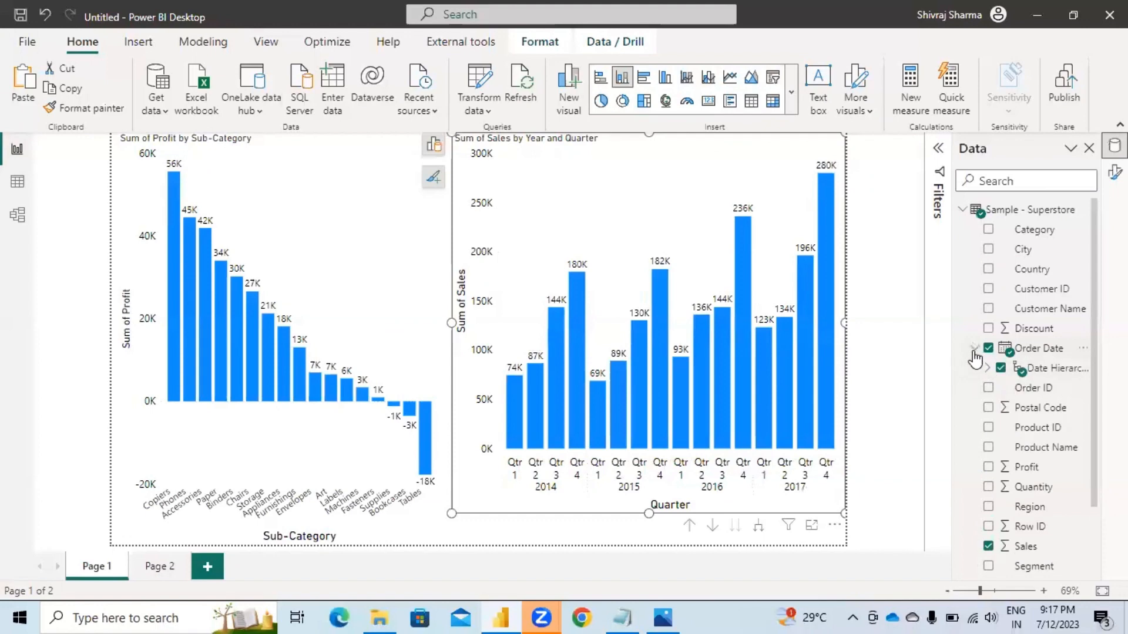
left_click(986, 369)
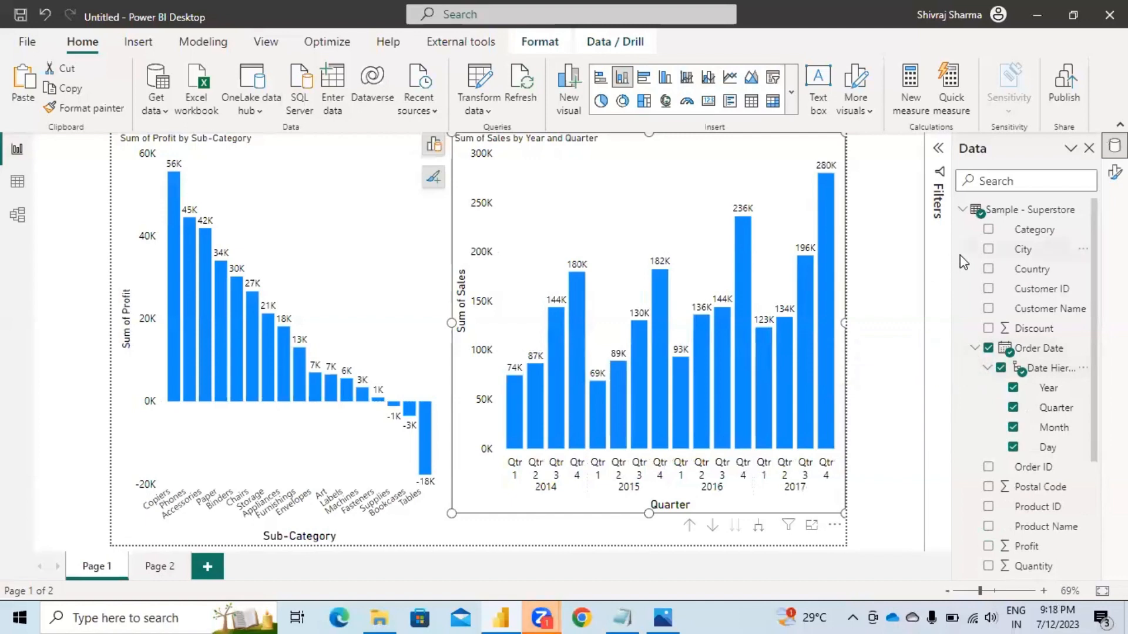
Step: Create a hierarchy from the Category field and expand it in the Superstore table
right_click(1034, 231)
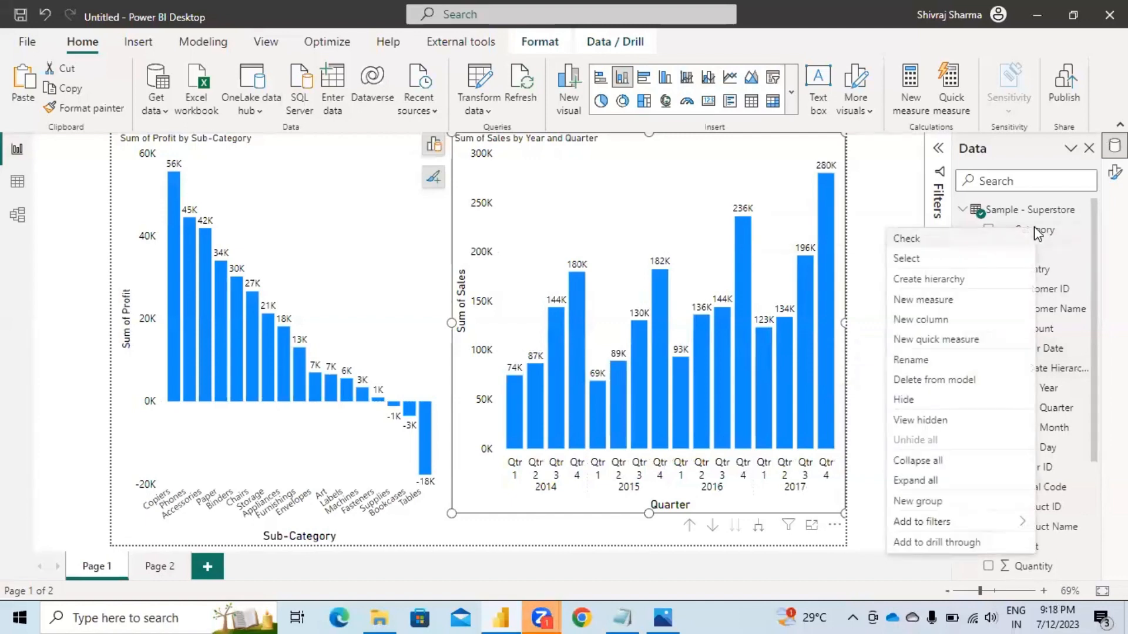
left_click(974, 287)
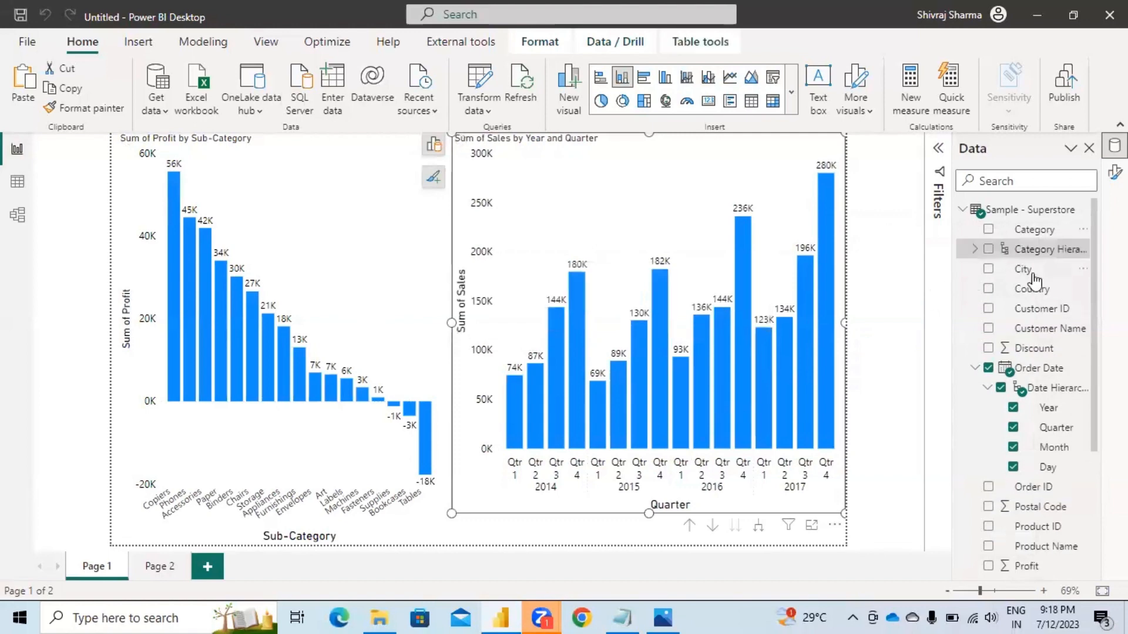
left_click(973, 250)
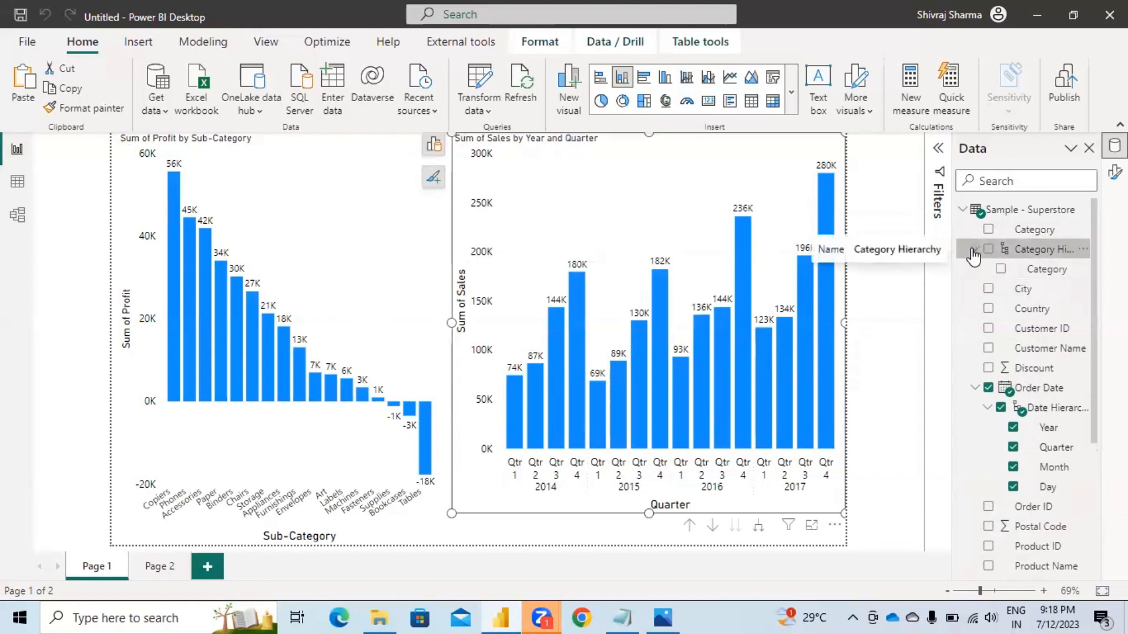
Step: Try to move the Sub-Category field into the new Category Hierarchy
right_click(1060, 250)
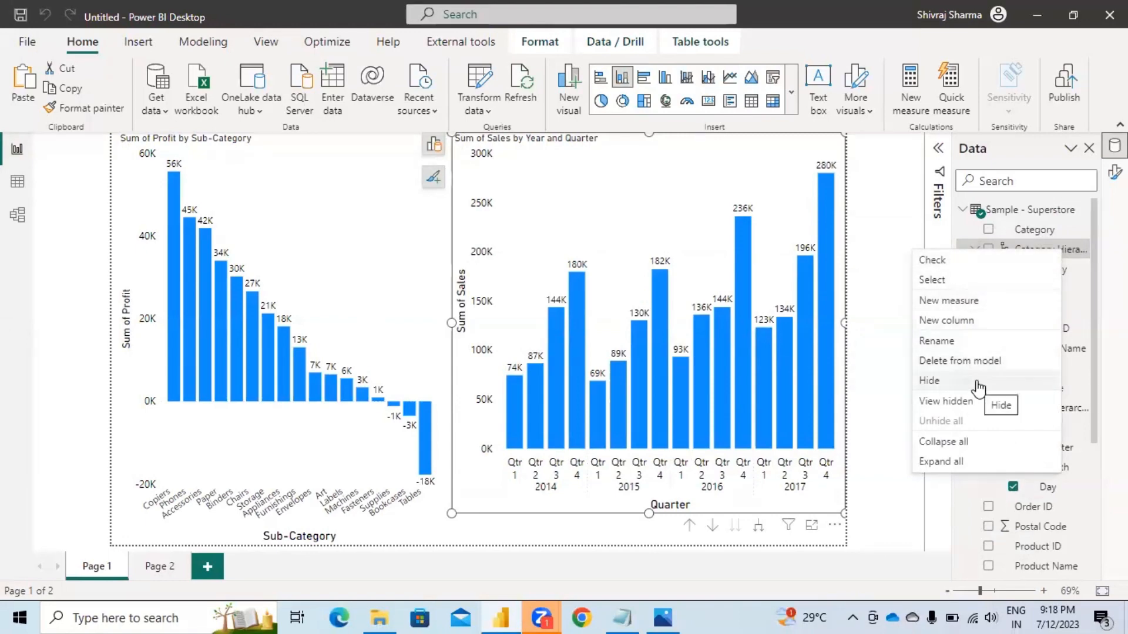
left_click(1092, 294)
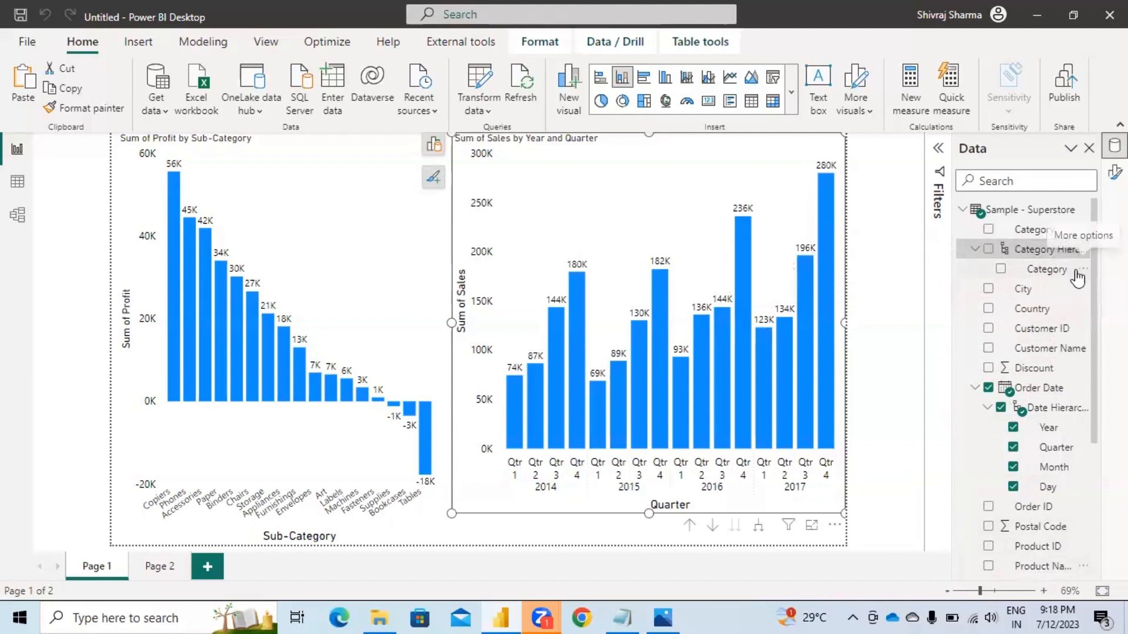
left_click_drag(1034, 567, 1033, 248)
scroll(1025, 381, "down", 4)
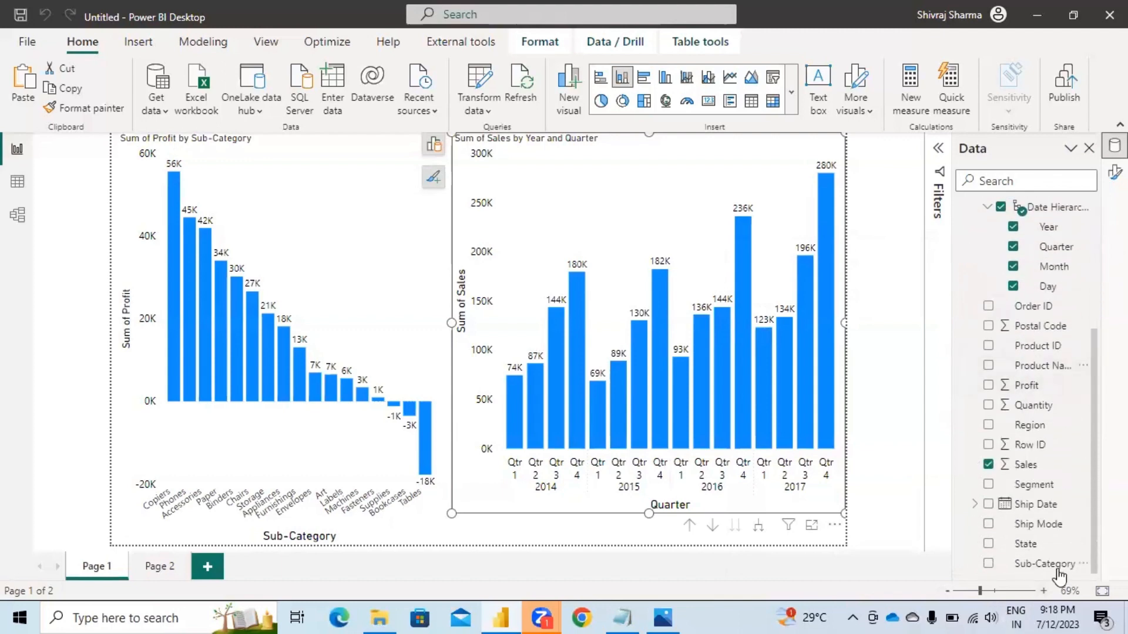
left_click_drag(1051, 567, 1045, 209)
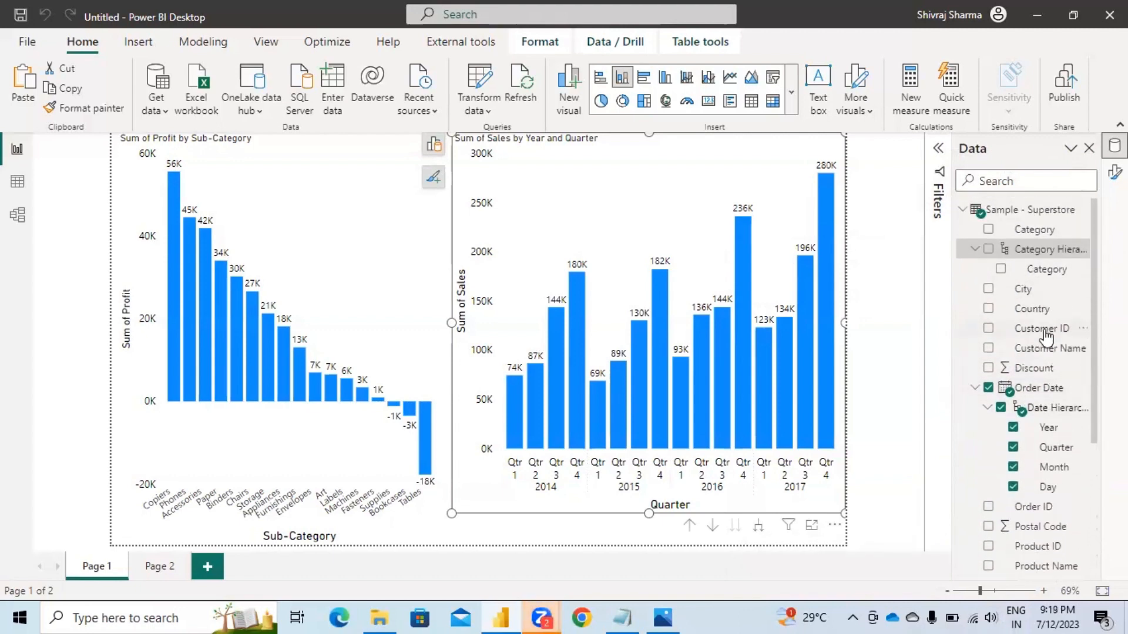
Step: Add the Category Hierarchy to the quarterly Sales chart's X-axis
left_click(976, 251)
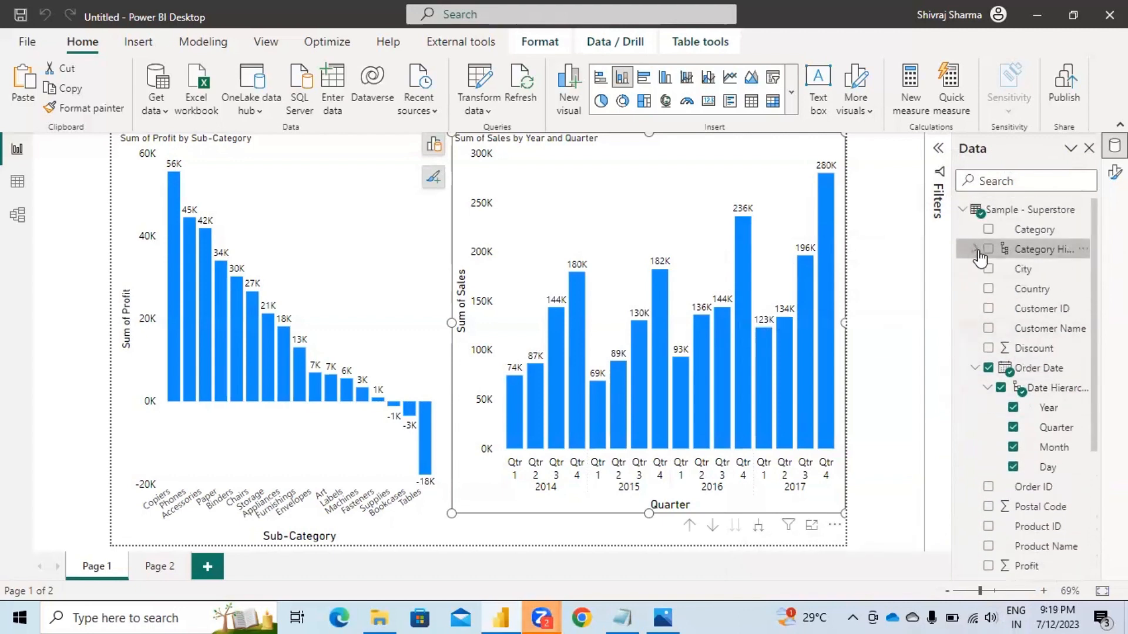
left_click(976, 251)
left_click(1084, 251)
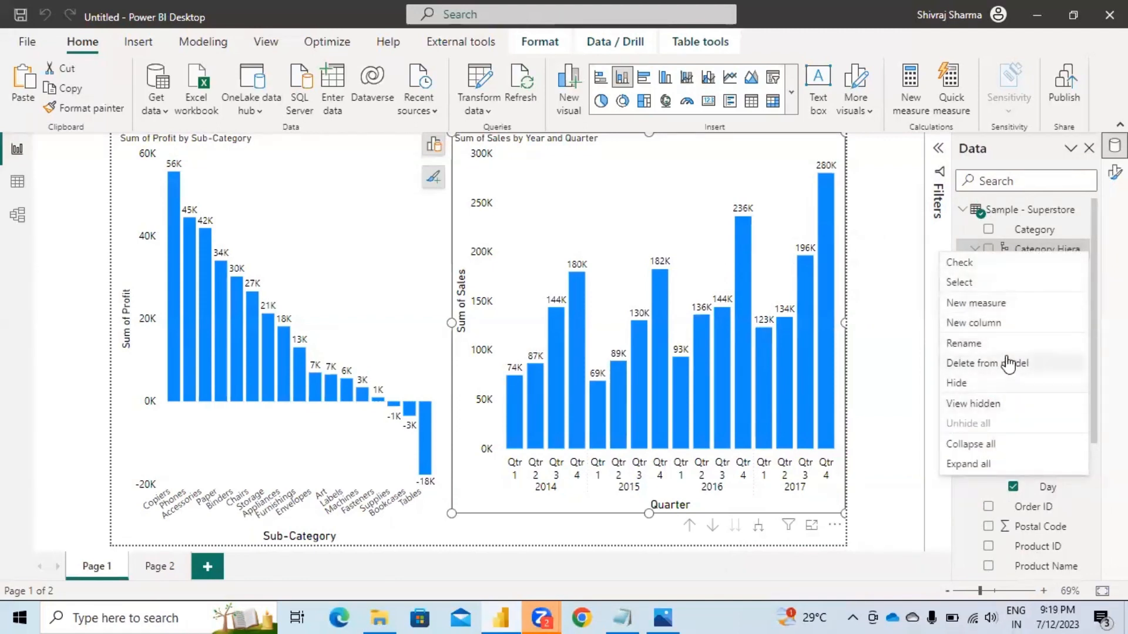
left_click(963, 263)
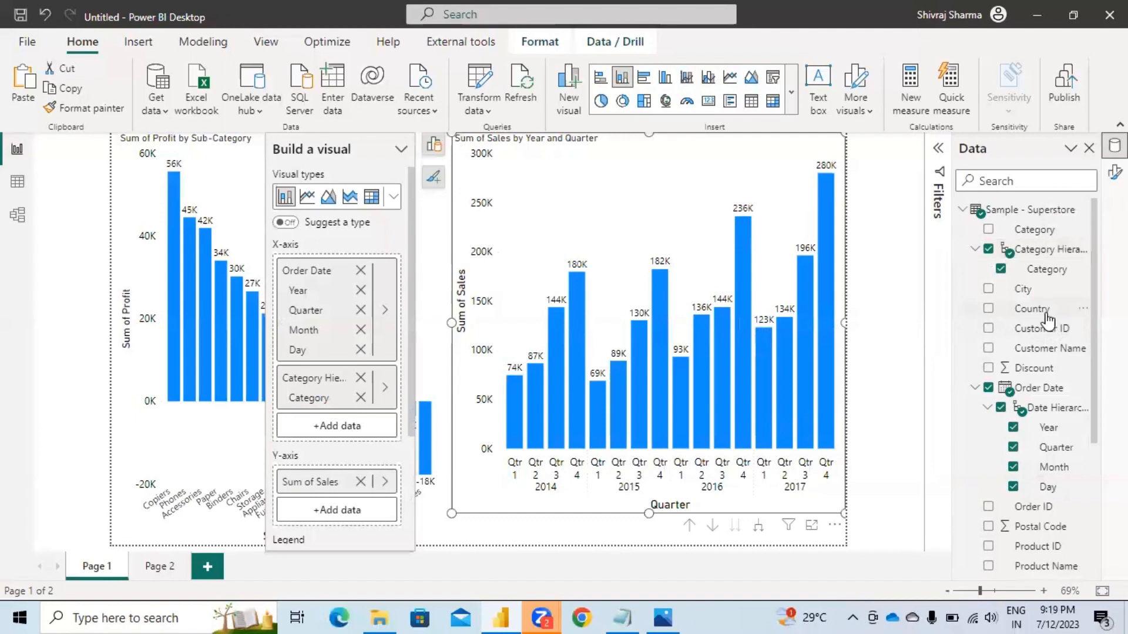
Step: Try to add the Sub-Category field to the hierarchy with its Add to hierarchy option
left_click(1029, 232)
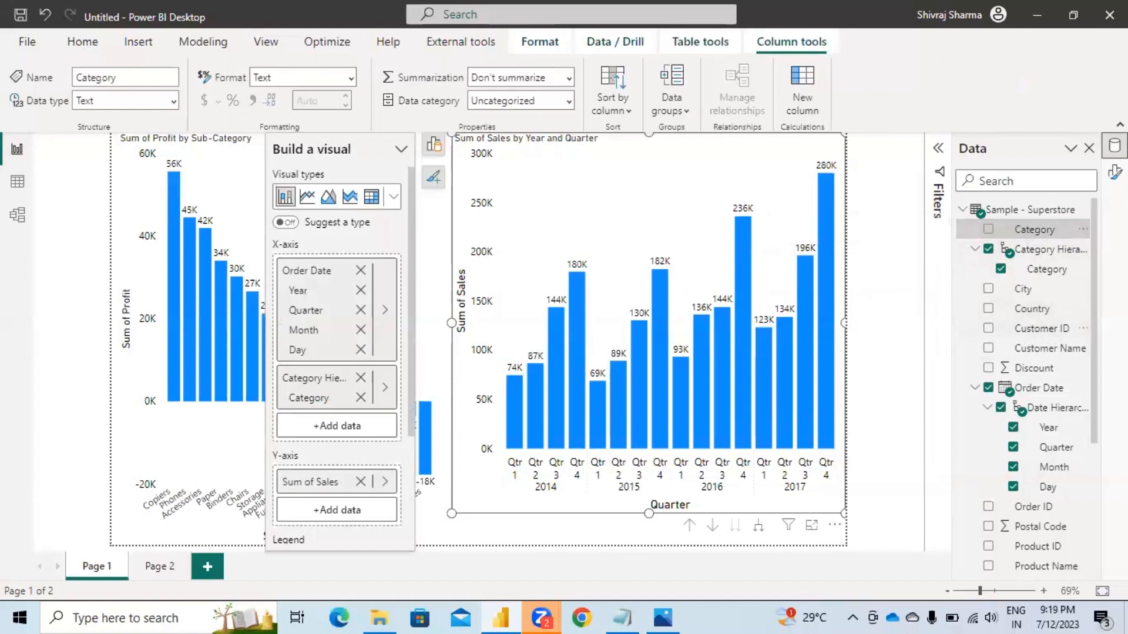
left_click_drag(1096, 323, 1099, 521)
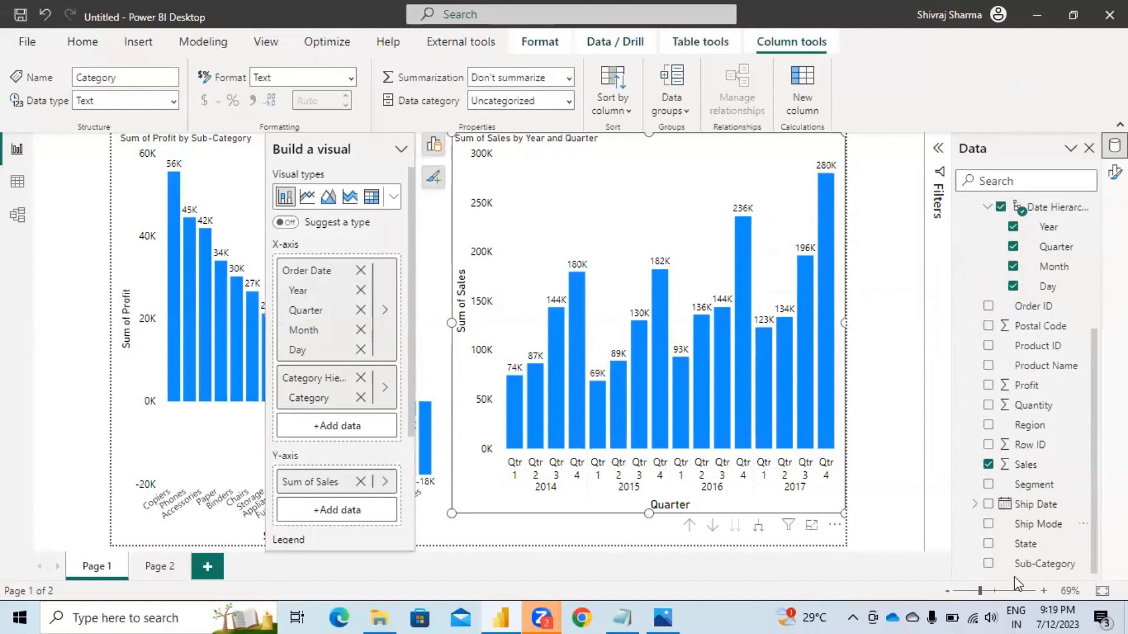
left_click(1034, 564)
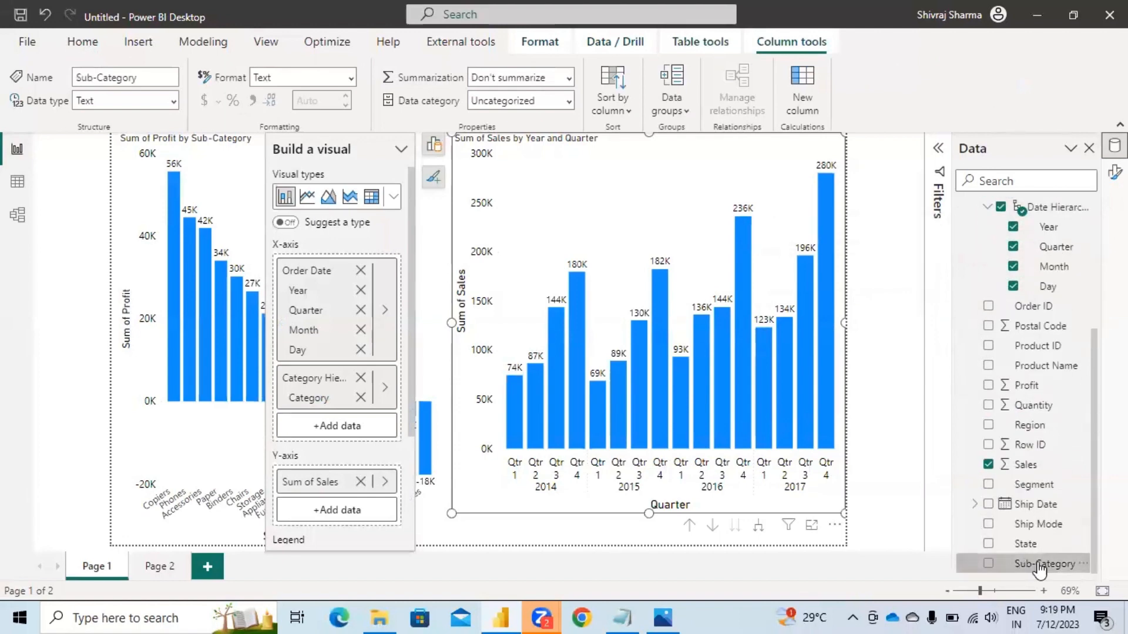
right_click(1076, 567)
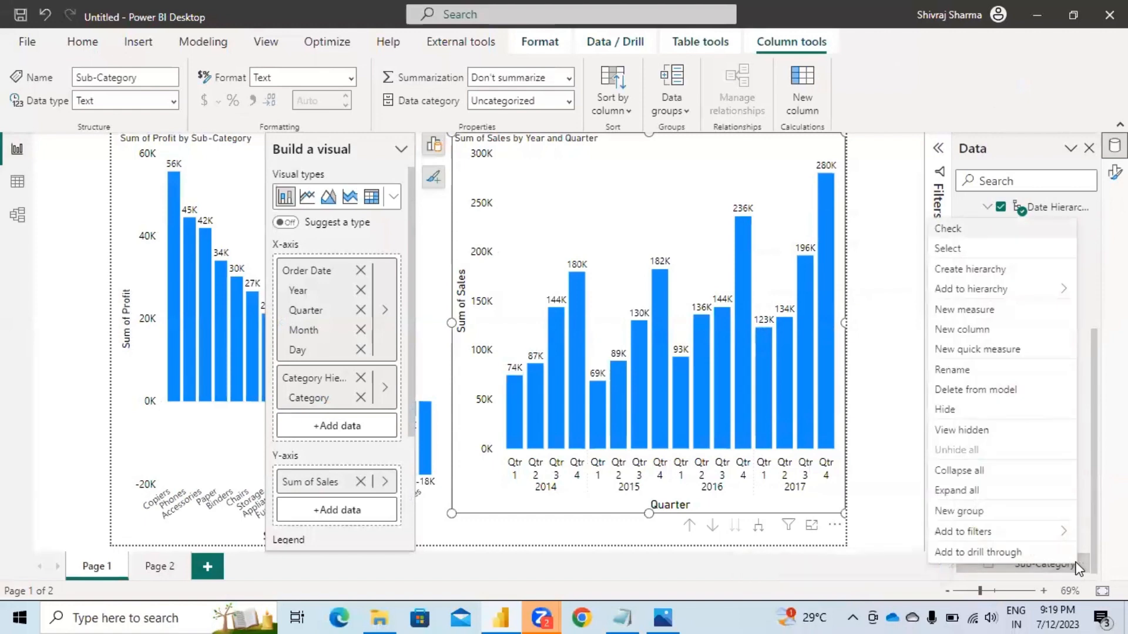
left_click(978, 291)
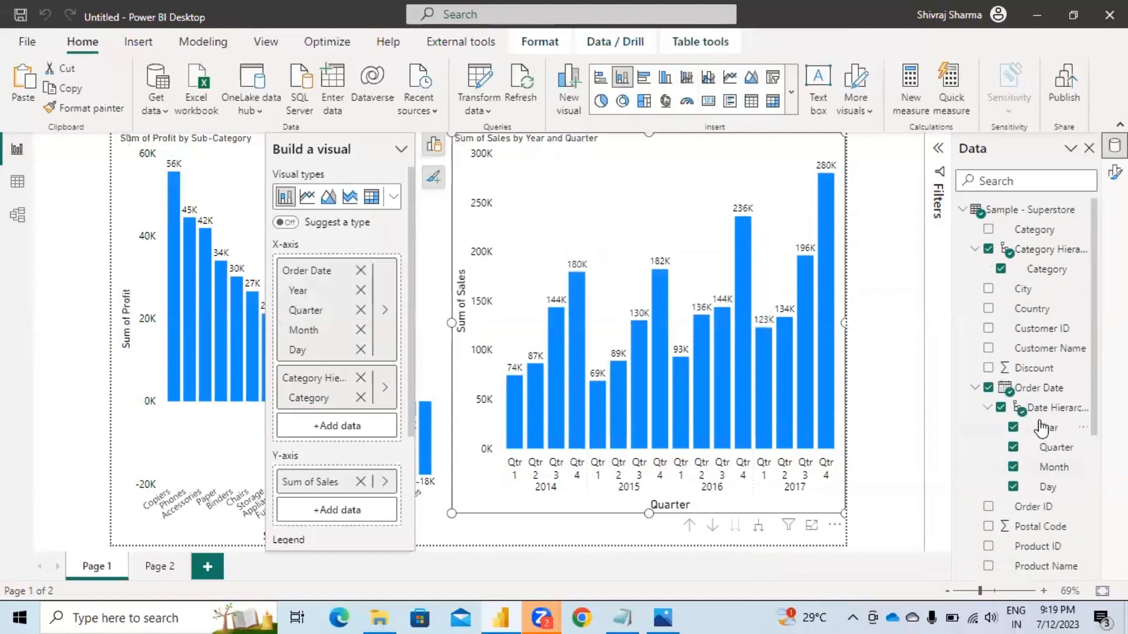
Step: Collapse the Date Hierarchy levels and remove the Category Hierarchy from the Sales chart's X-axis
scroll(1041, 429, "up", 3)
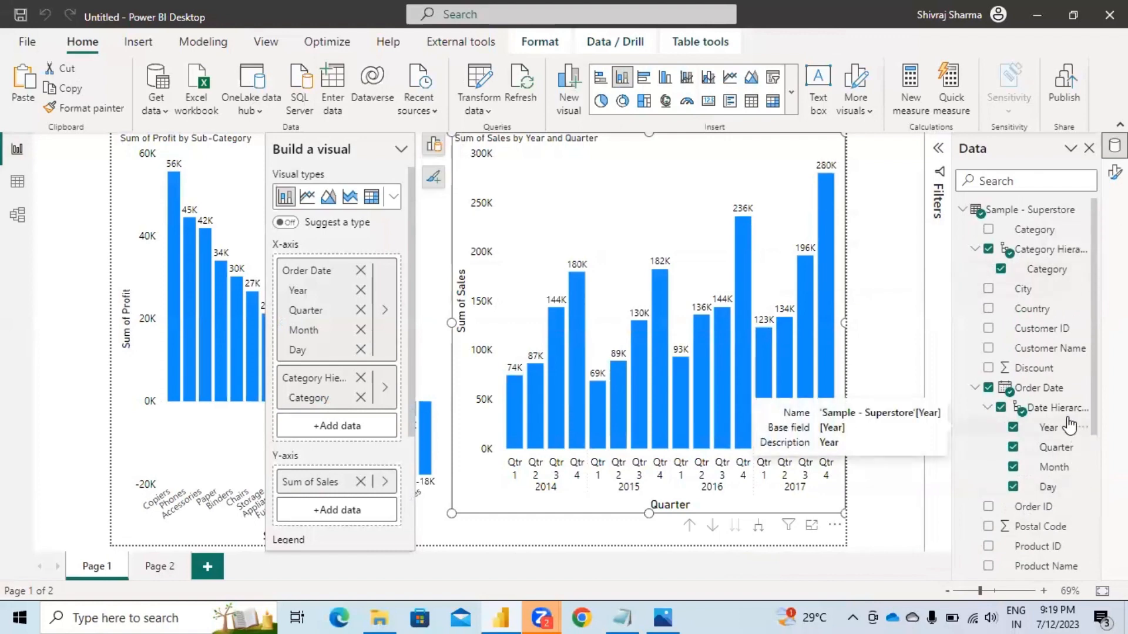
left_click(987, 407)
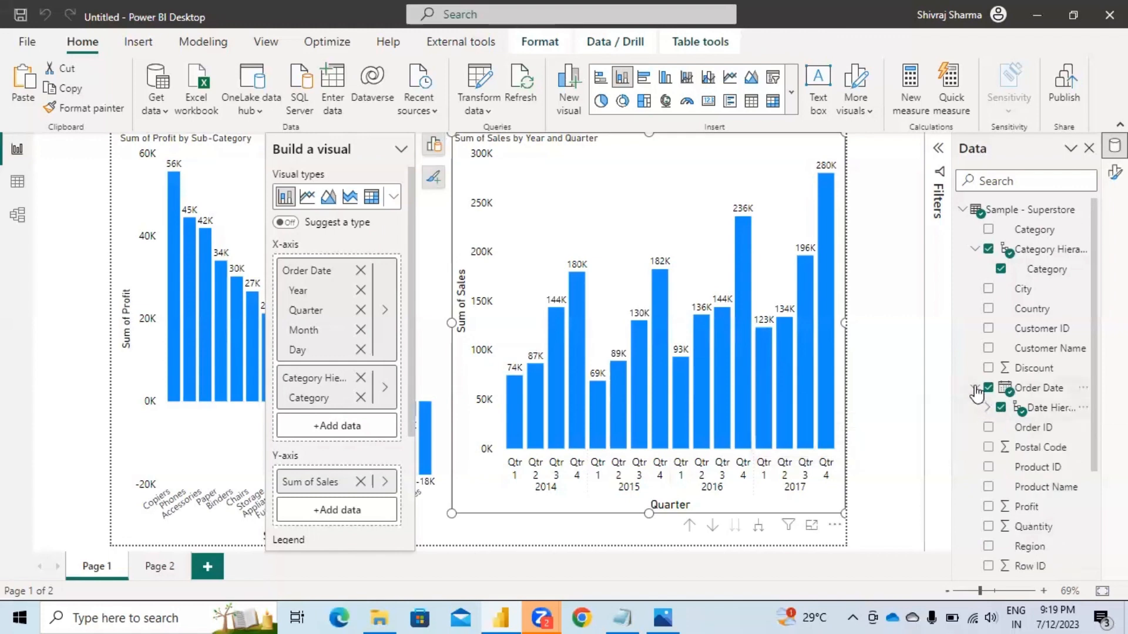
left_click(989, 249)
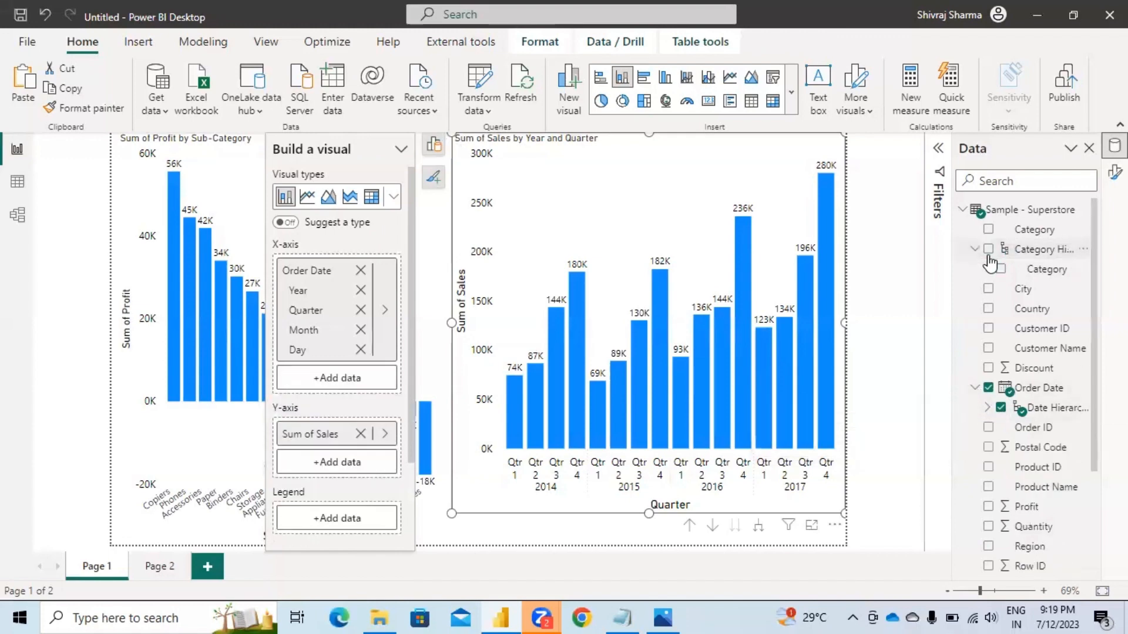
Step: View the elements that can be added to the Sales chart and clear the chart selection
left_click(434, 176)
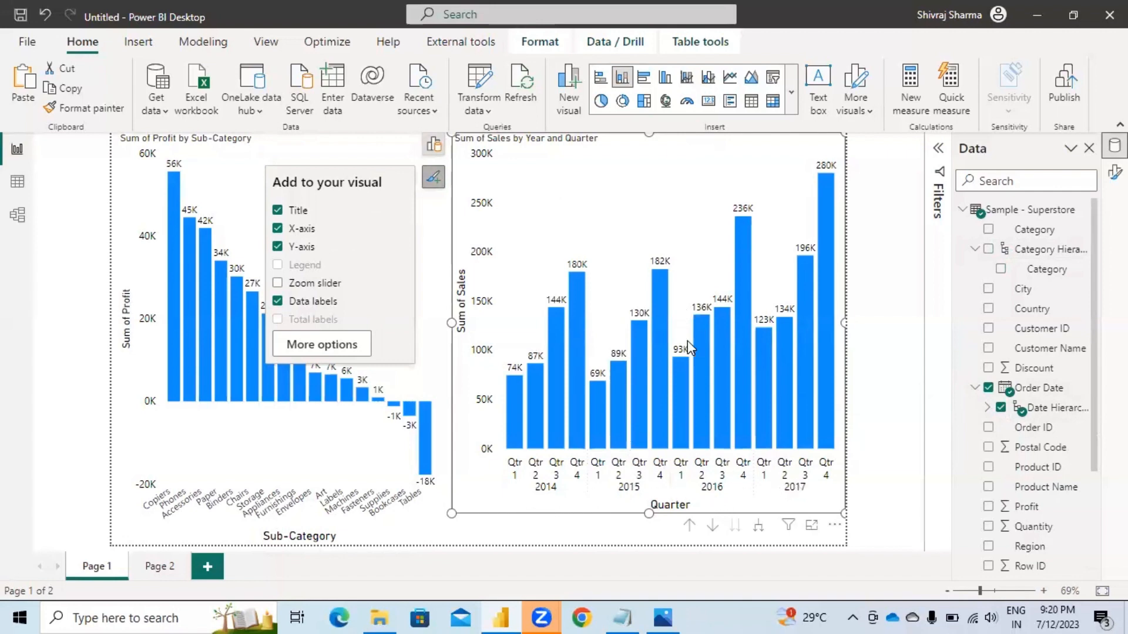
left_click(433, 177)
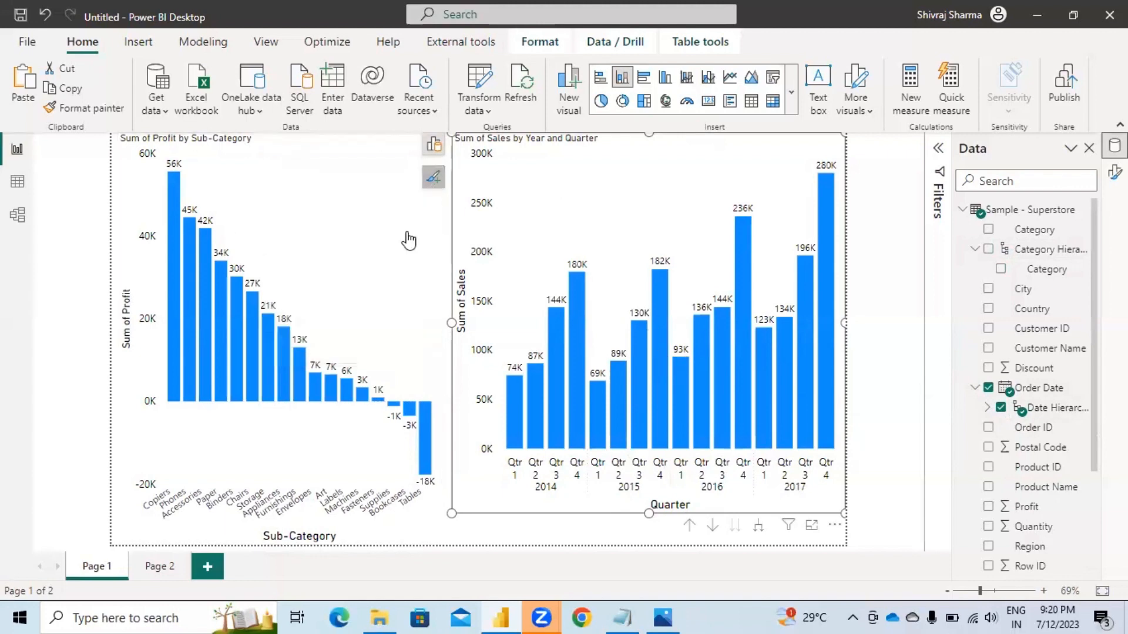
left_click(869, 327)
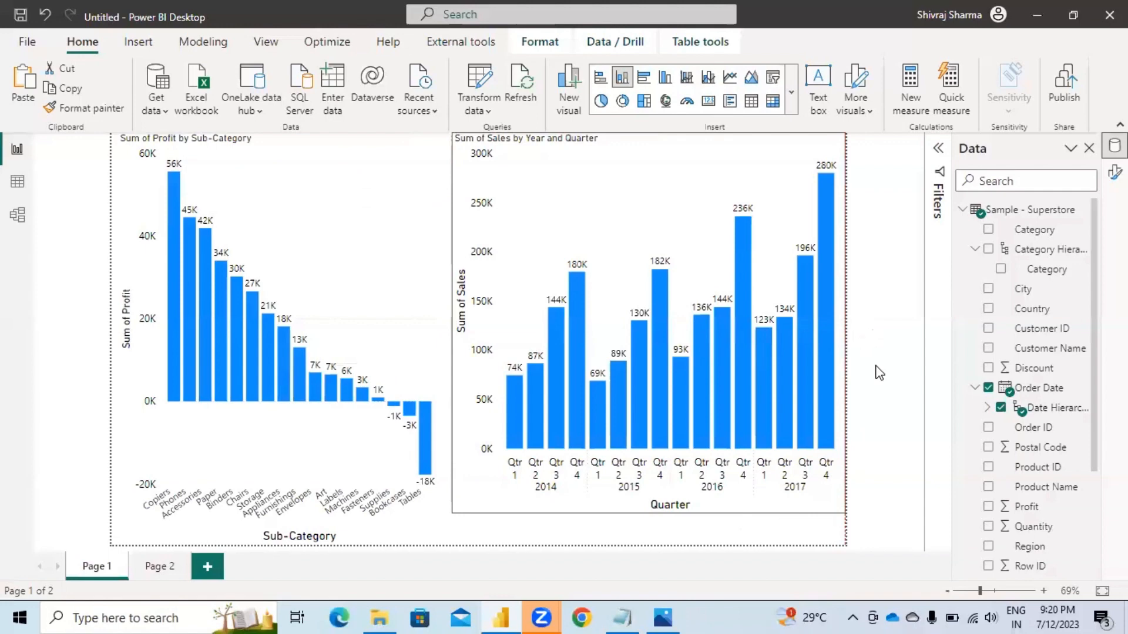
left_click(908, 427)
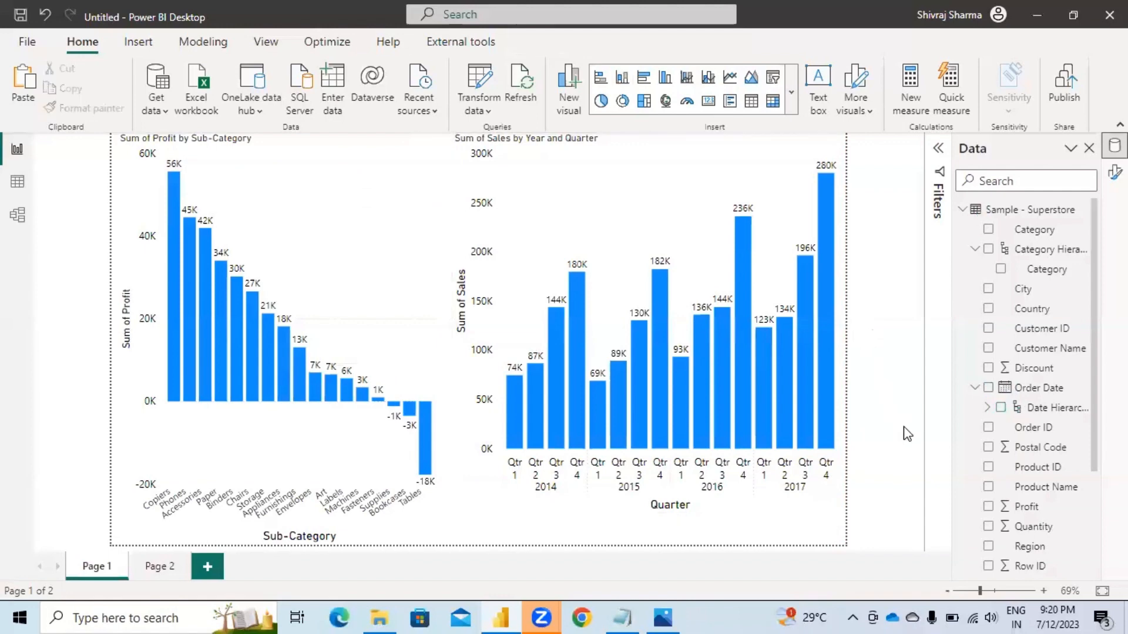
Step: Collapse the Order Date field and examine the available options for the Category Hierarchy and its Category level
left_click(975, 251)
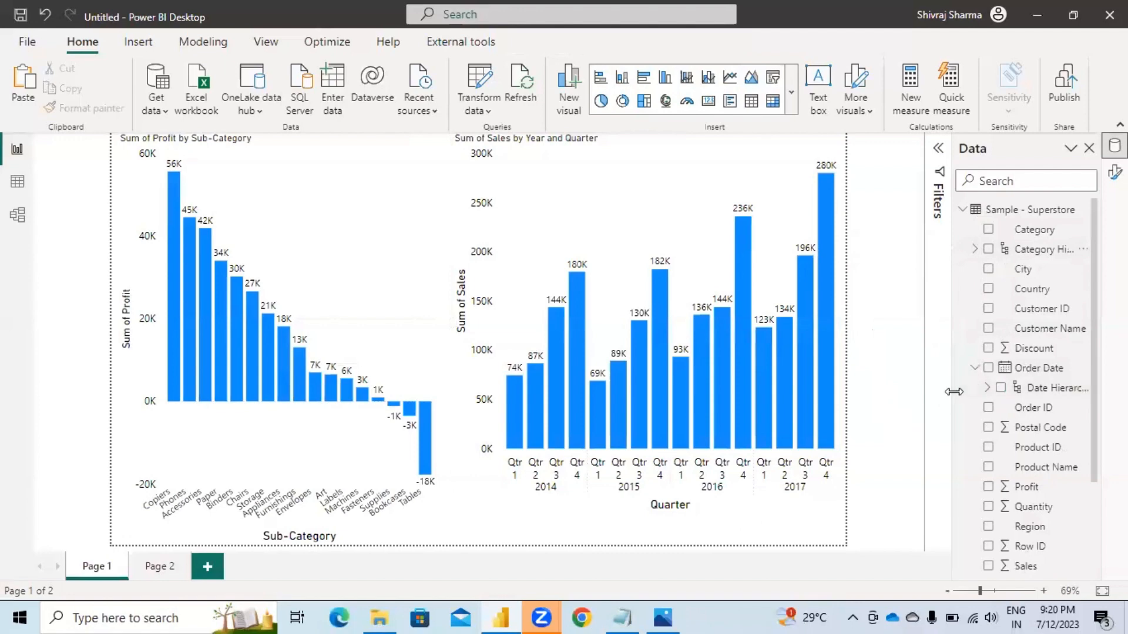
left_click(974, 369)
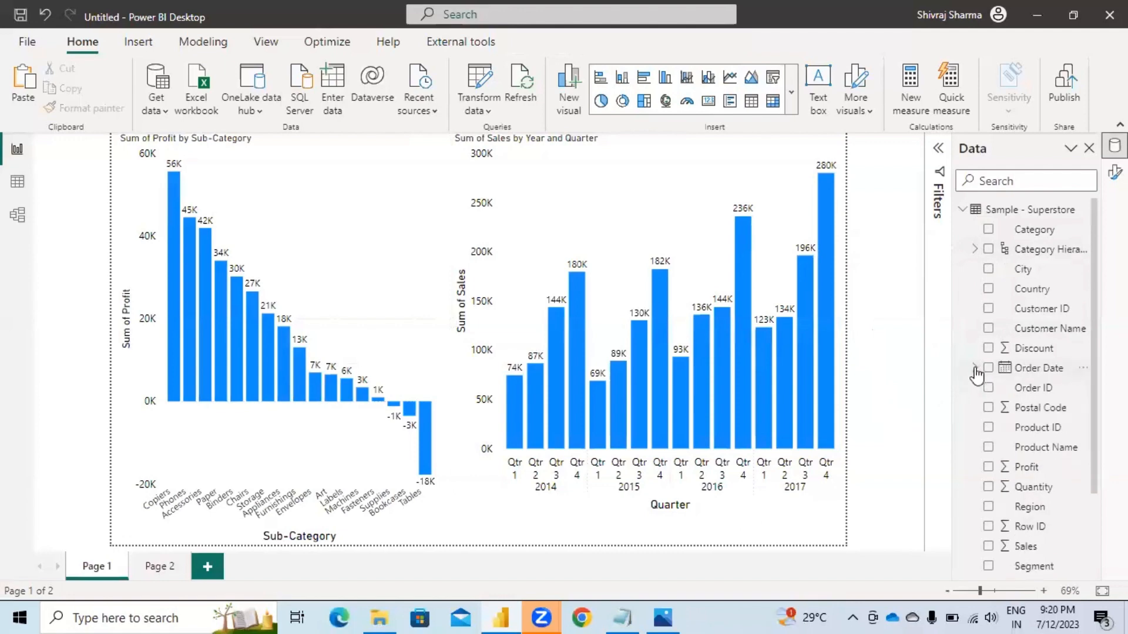
right_click(1037, 254)
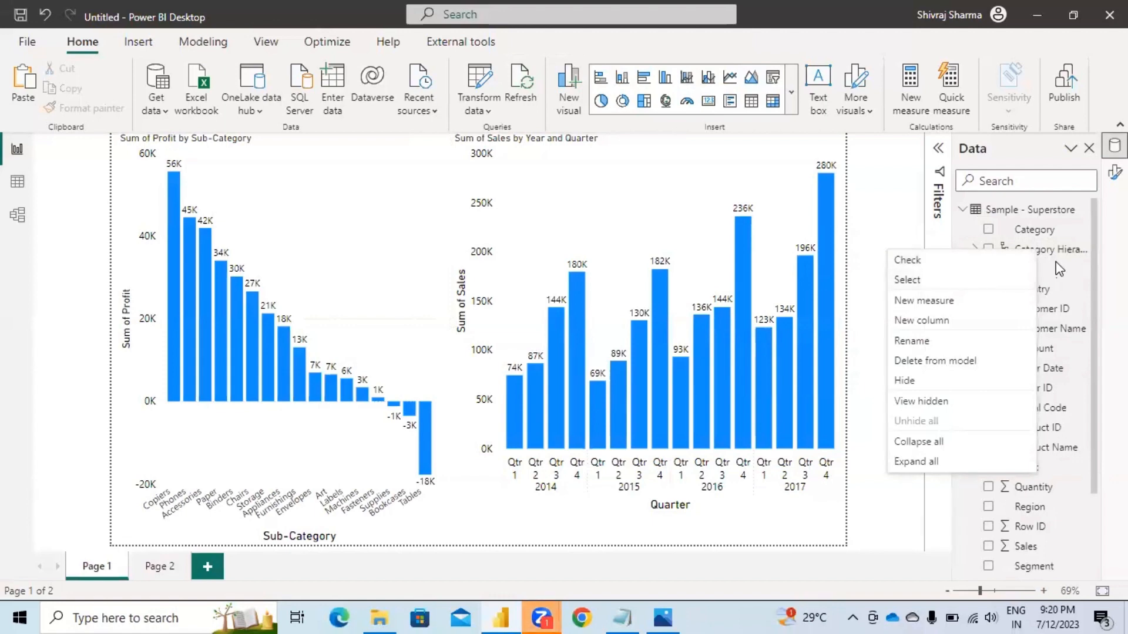
left_click(1098, 287)
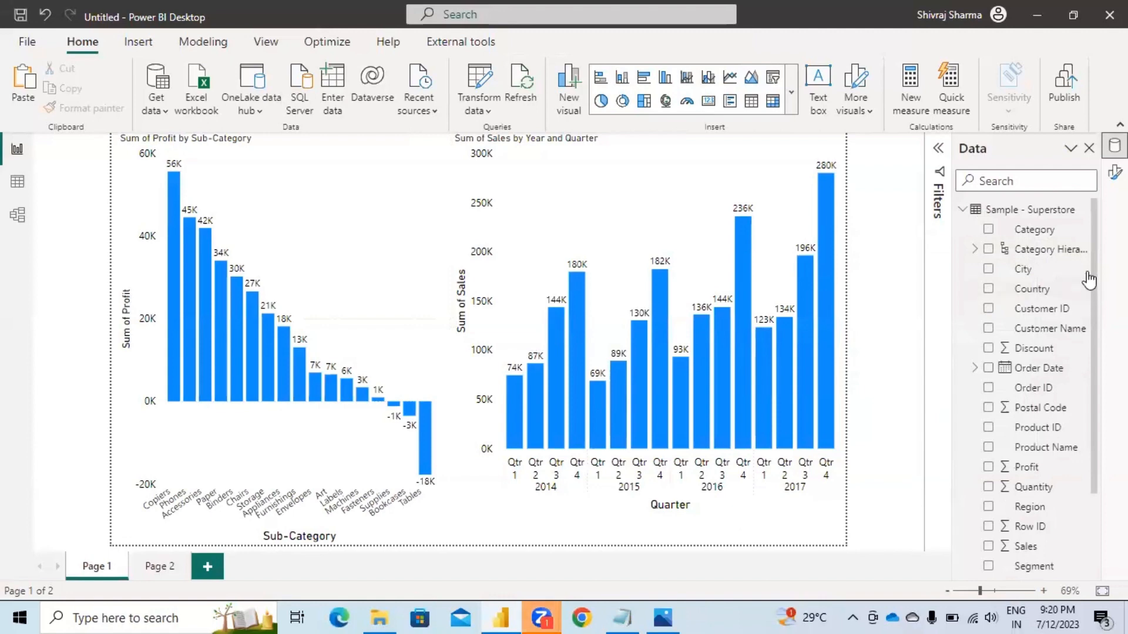
left_click(975, 249)
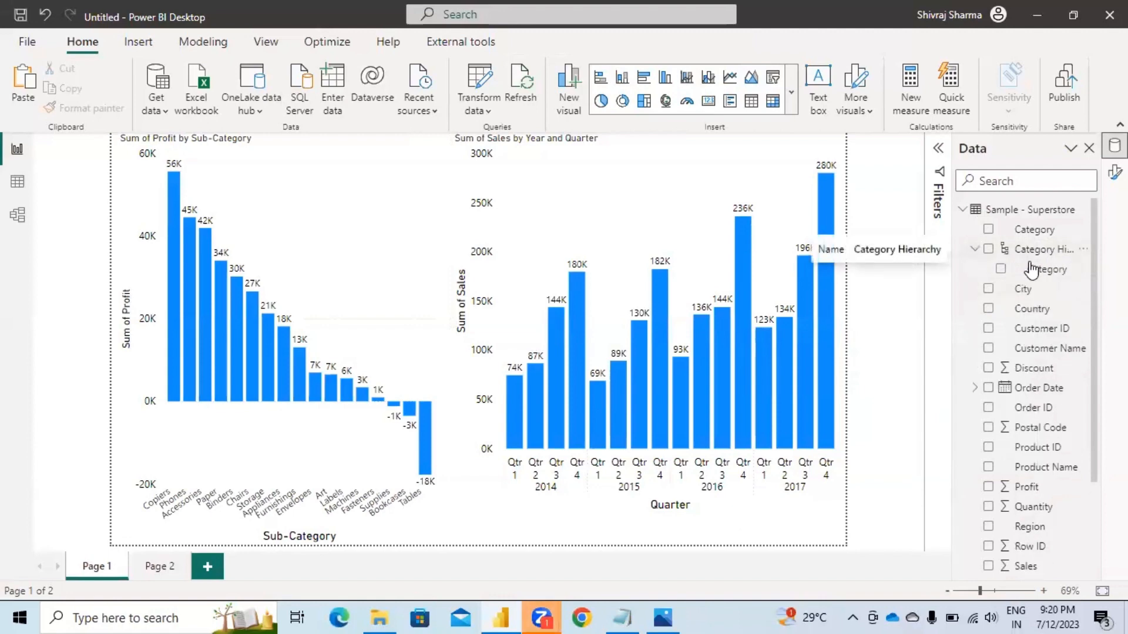
left_click(1083, 269)
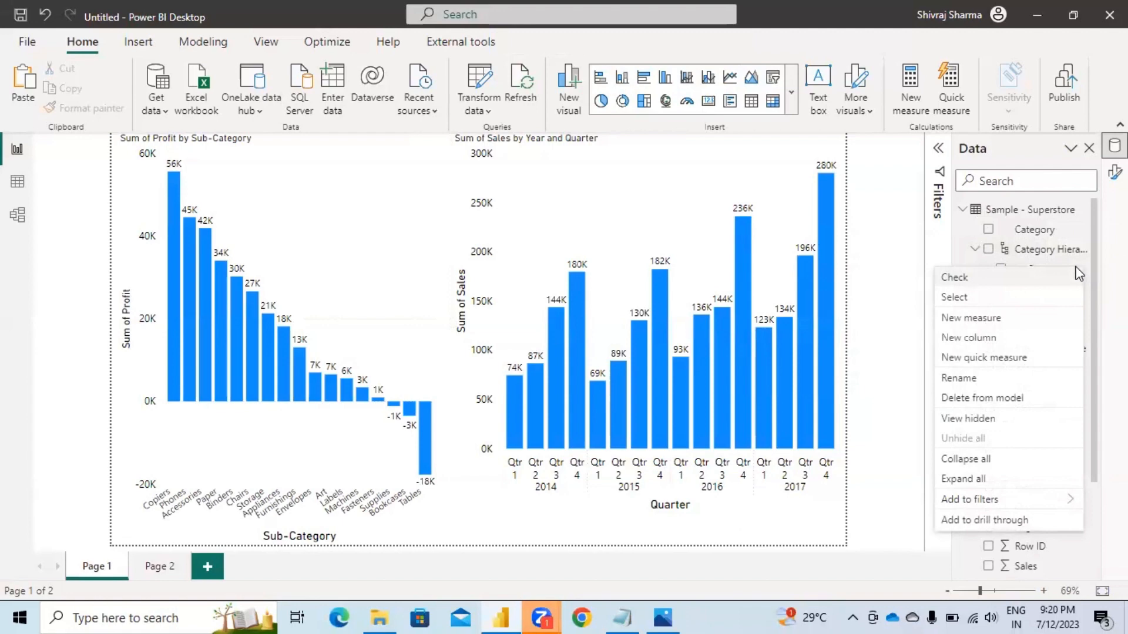
left_click(1080, 252)
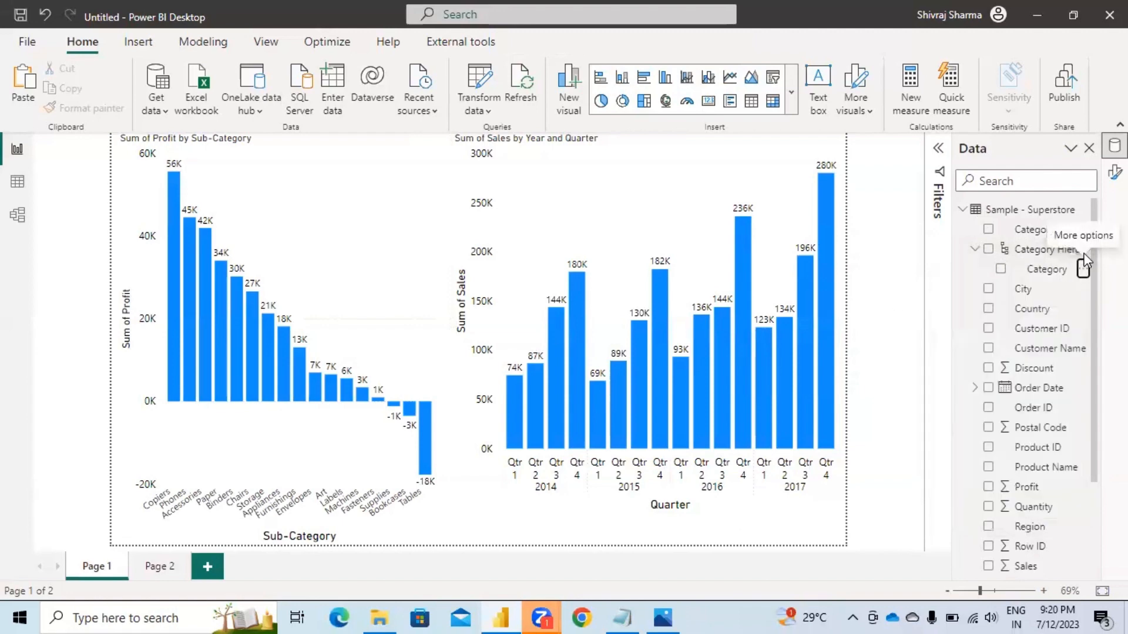
left_click(1081, 250)
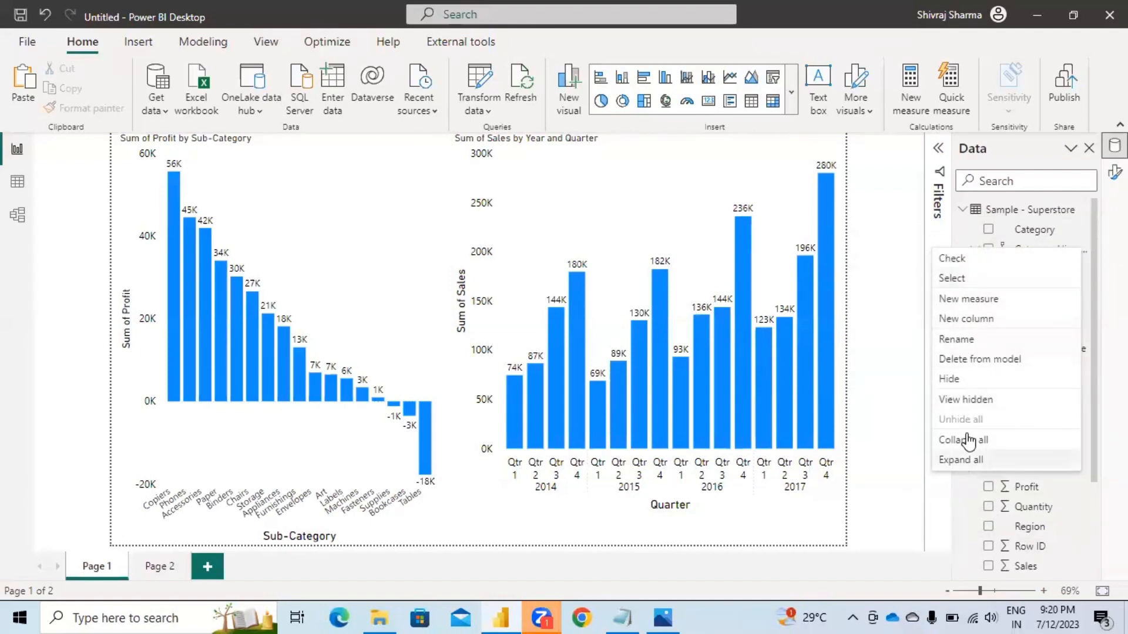
left_click(879, 330)
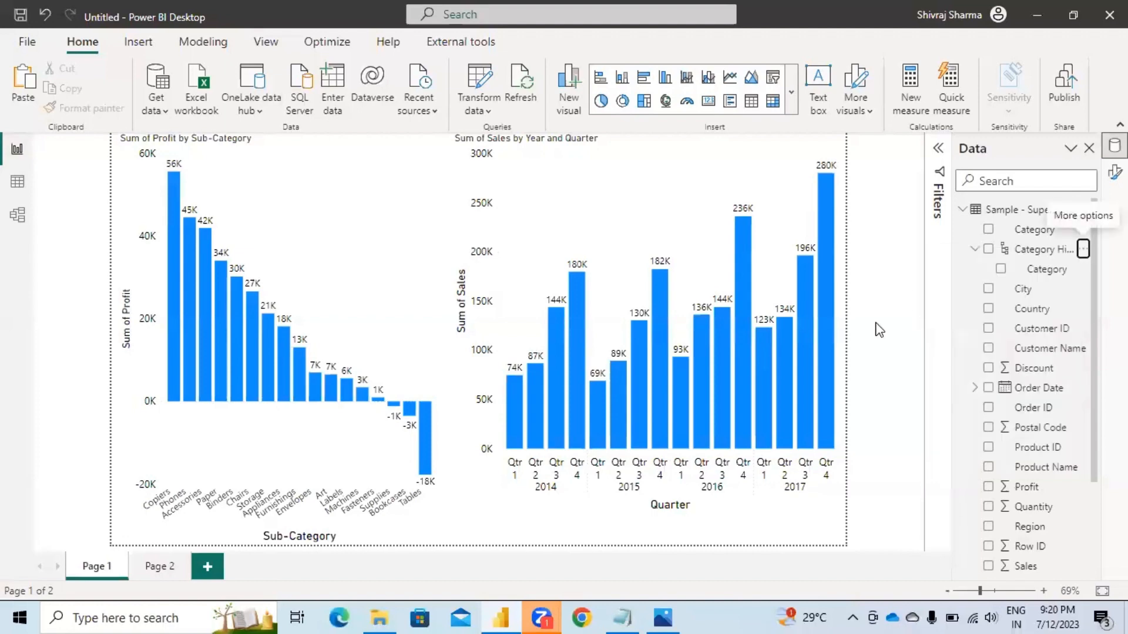
left_click(975, 251)
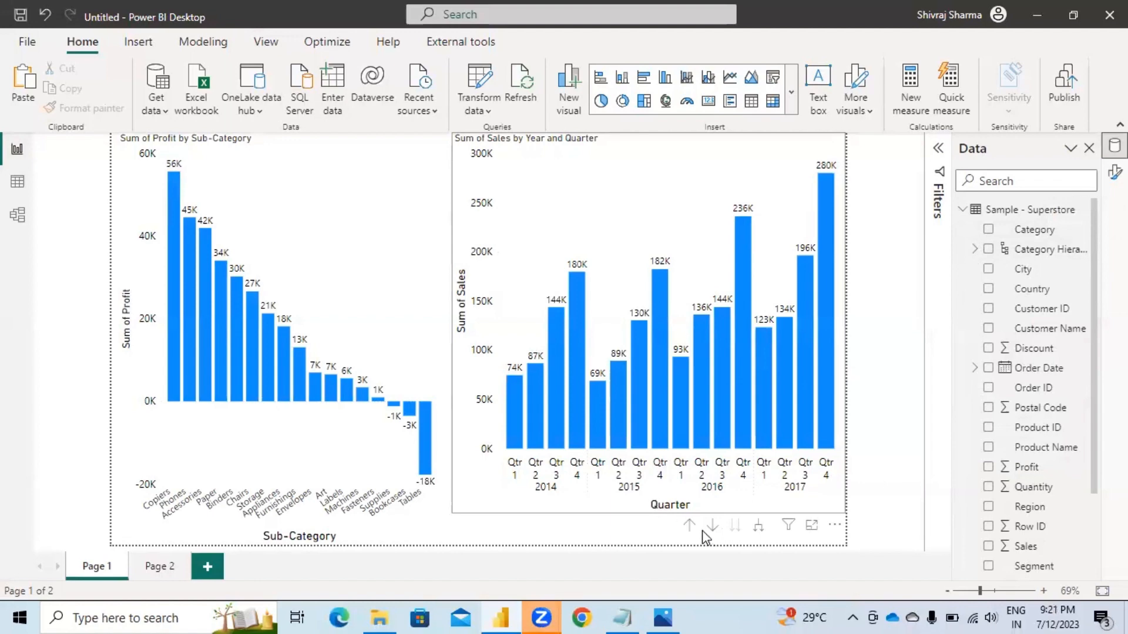
Step: Turn on drill-down for the Sales chart and drill it up to the Year level
left_click(703, 530)
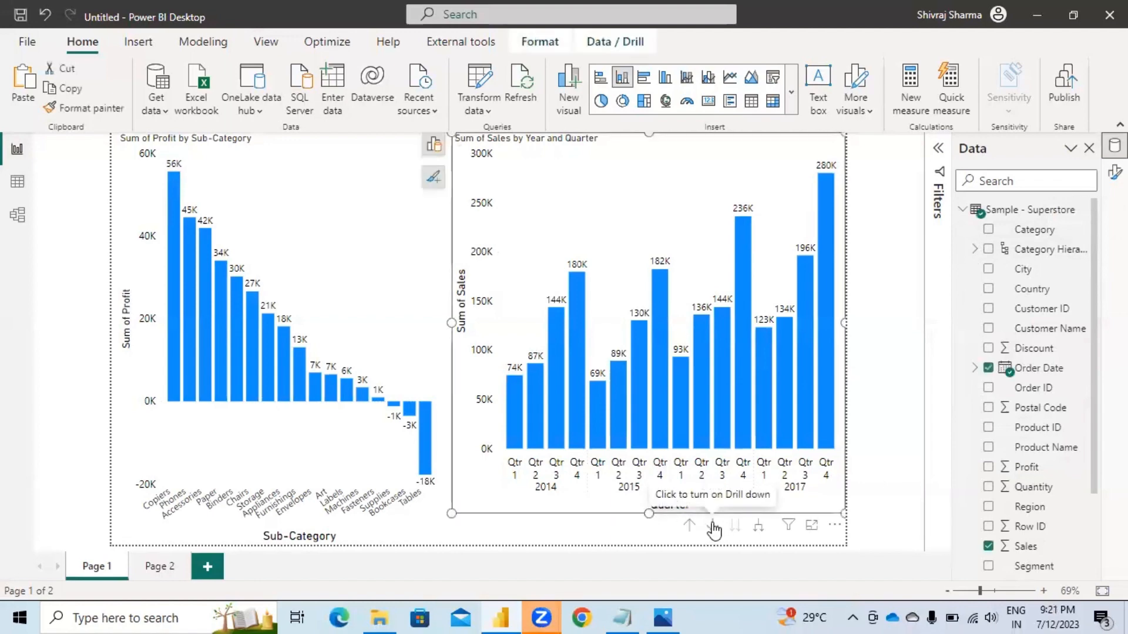
left_click(714, 527)
left_click(689, 525)
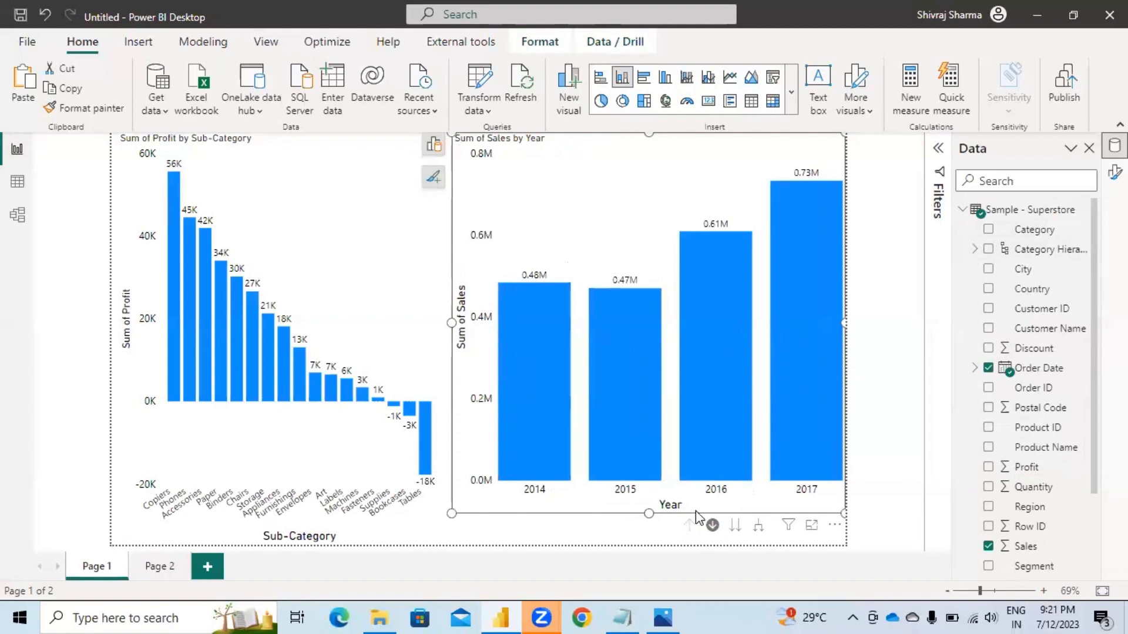
Step: Review the Order Date hierarchy levels and the Sales chart's axis fields, and expand the chart one level to quarters
left_click(975, 369)
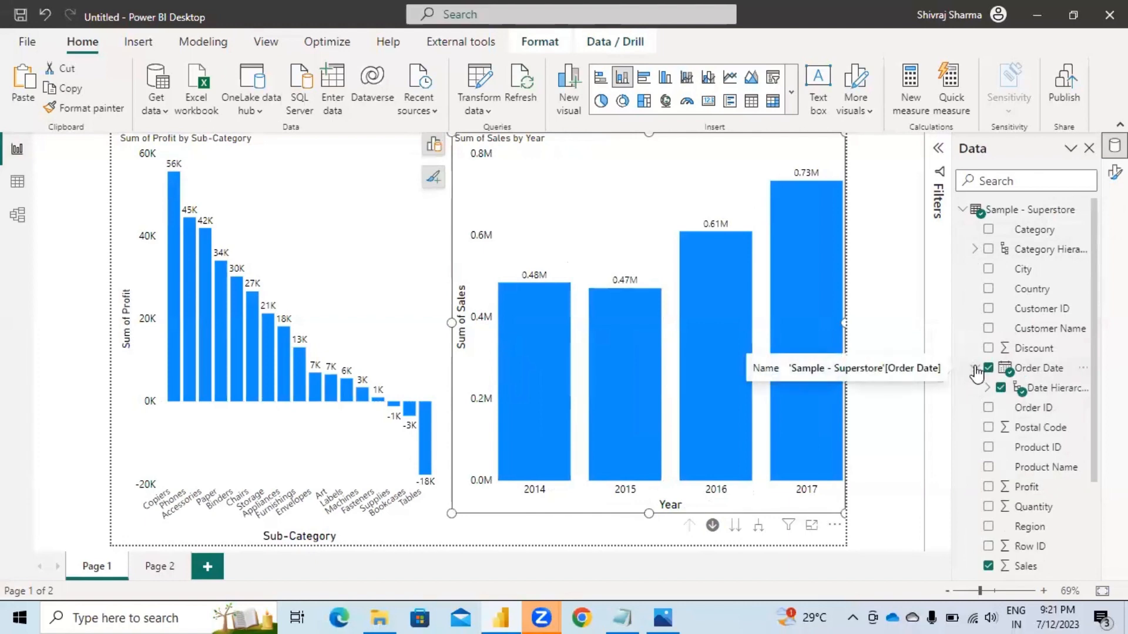
left_click(987, 388)
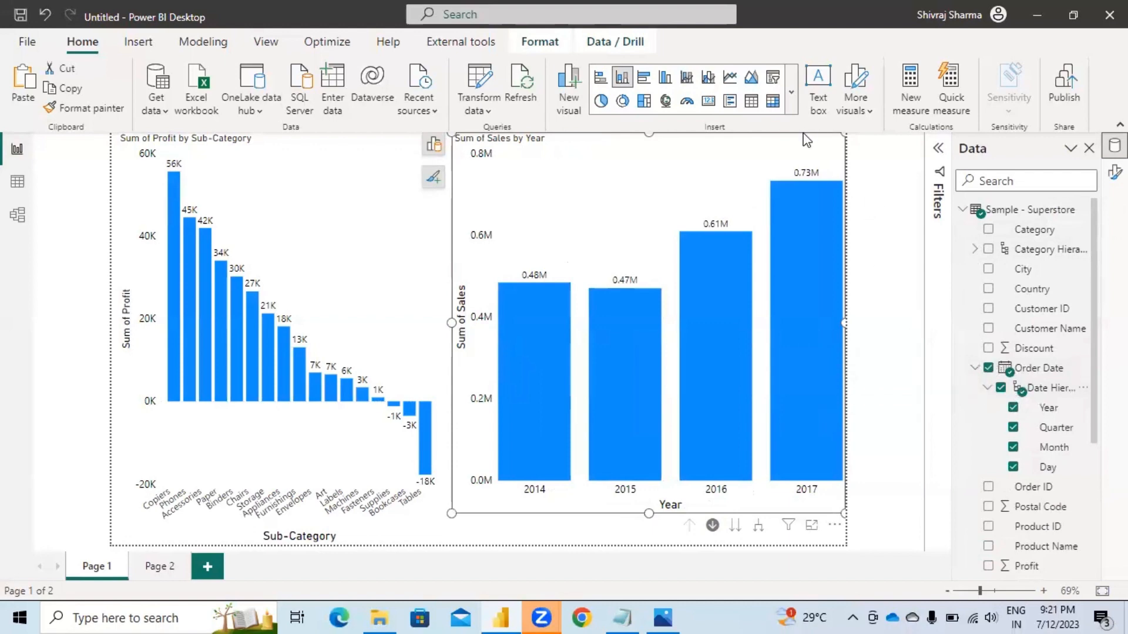
left_click(433, 147)
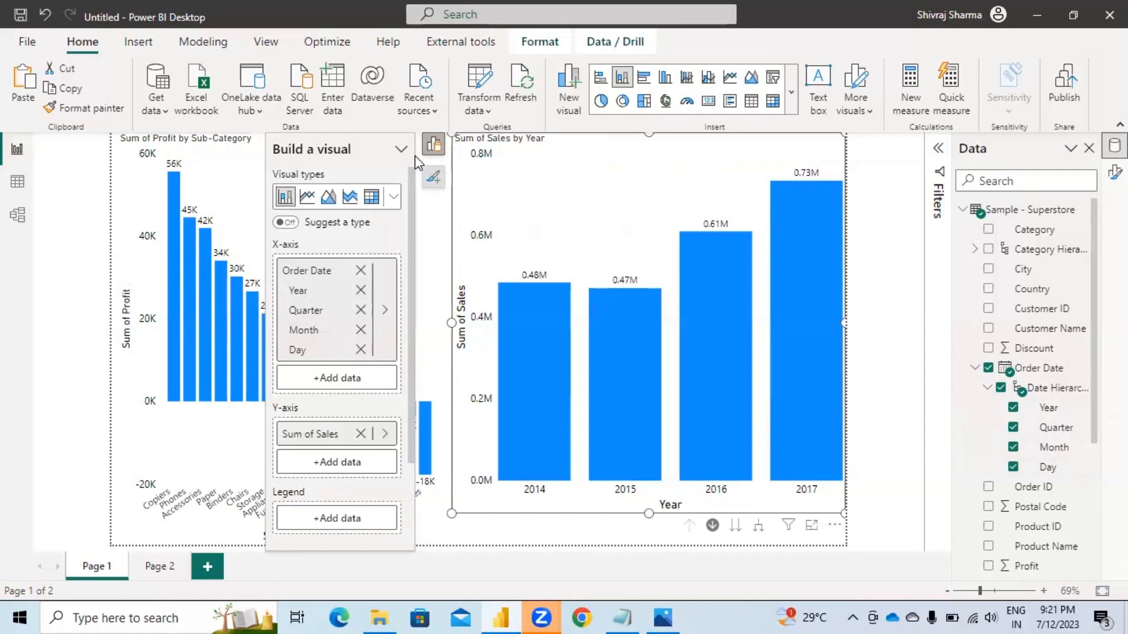
left_click(431, 148)
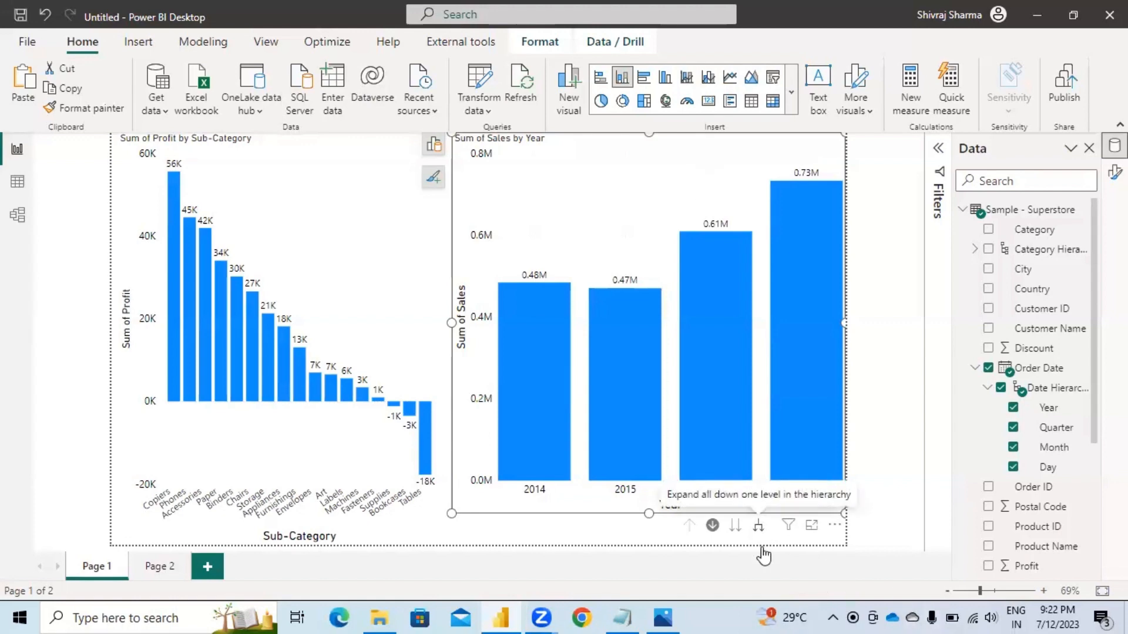
left_click(760, 526)
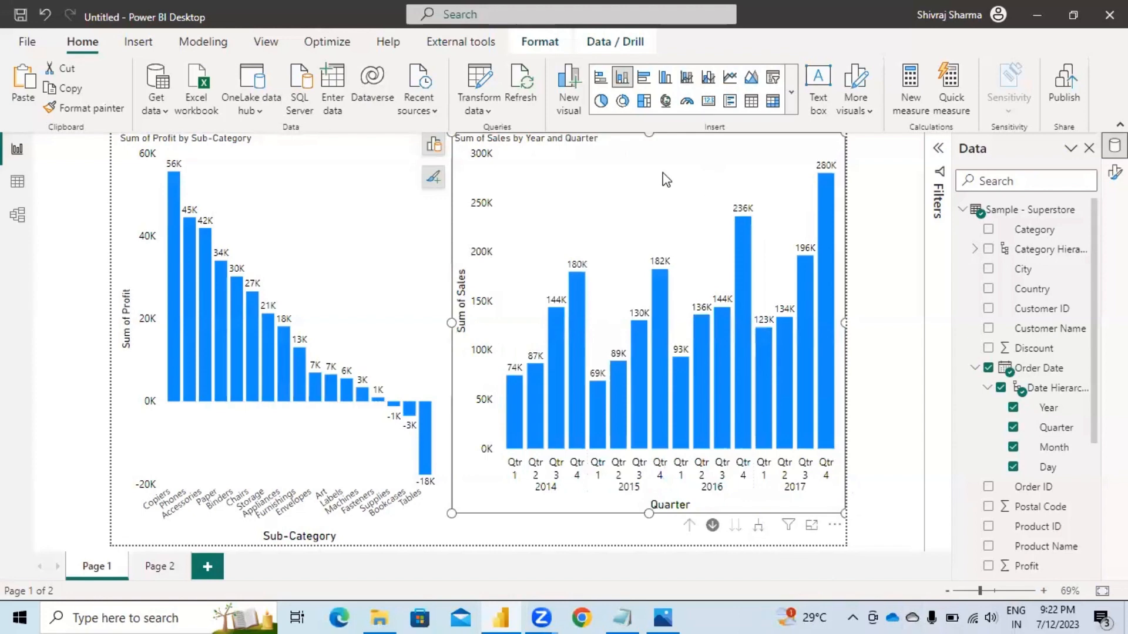
Step: Delete the quarterly Sales chart from Page 1 and widen the Profit by Sub-Category chart to just over half the page
key("Delete")
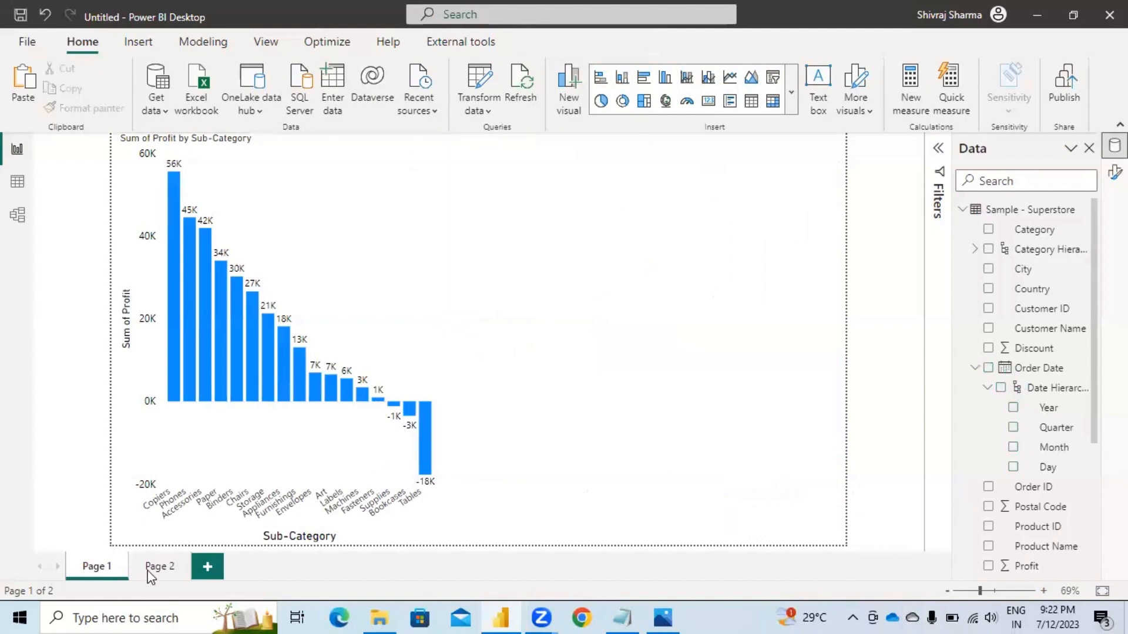
left_click(157, 567)
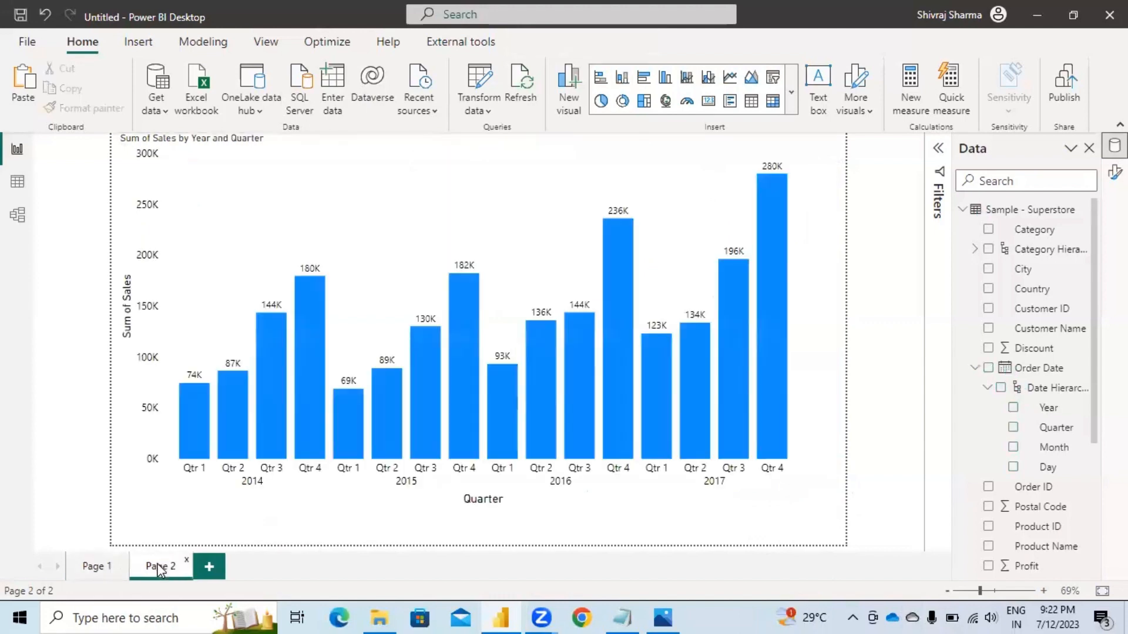
left_click(94, 567)
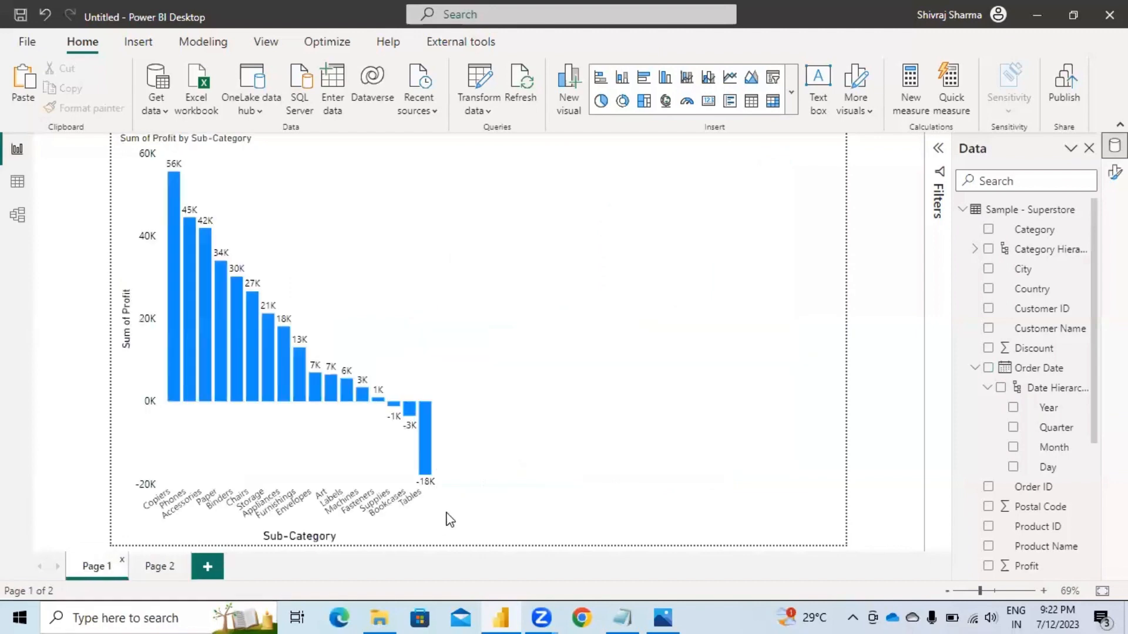
left_click(440, 339)
left_click_drag(435, 342, 533, 335)
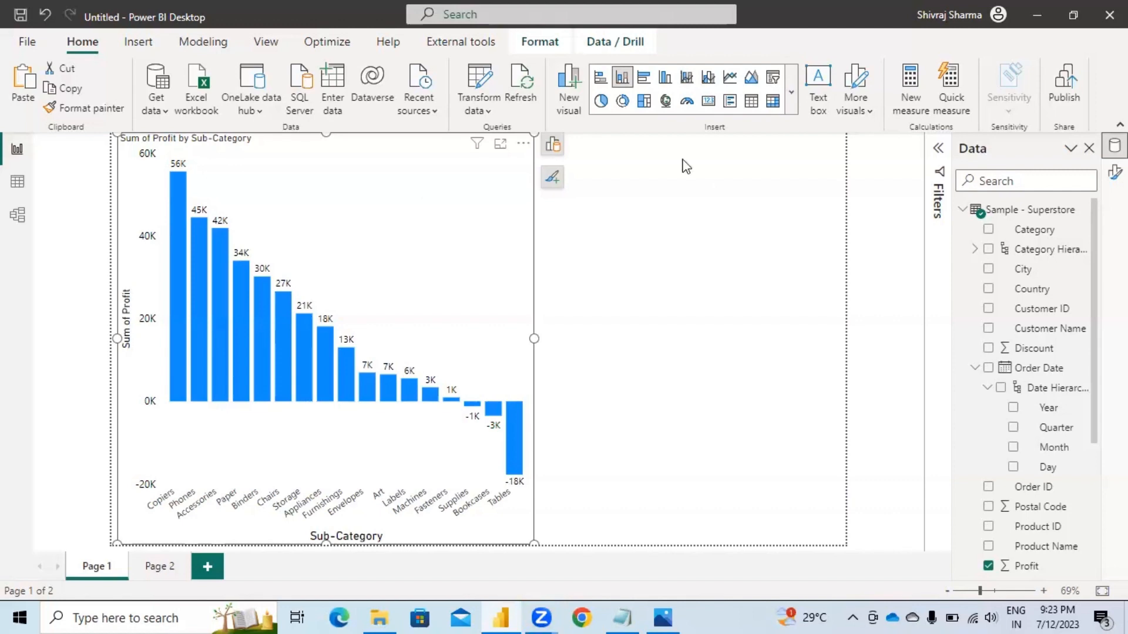
Step: Try building a stacked column chart of Discount by Sub-Category beside the Profit chart on Page 1 and delete it
left_click(976, 369)
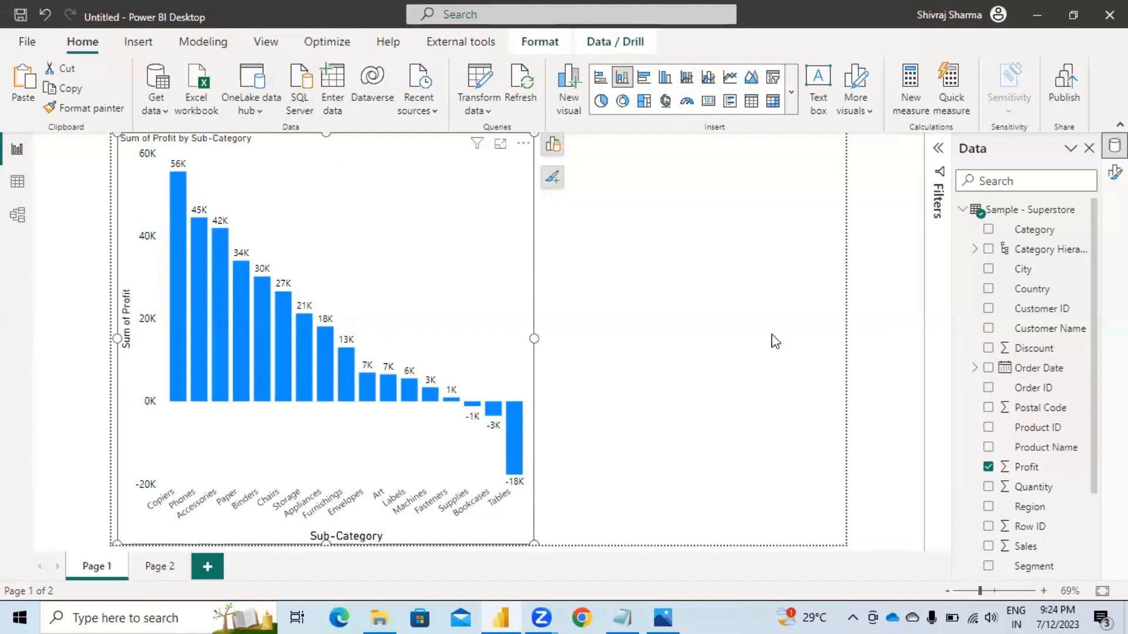
left_click(773, 356)
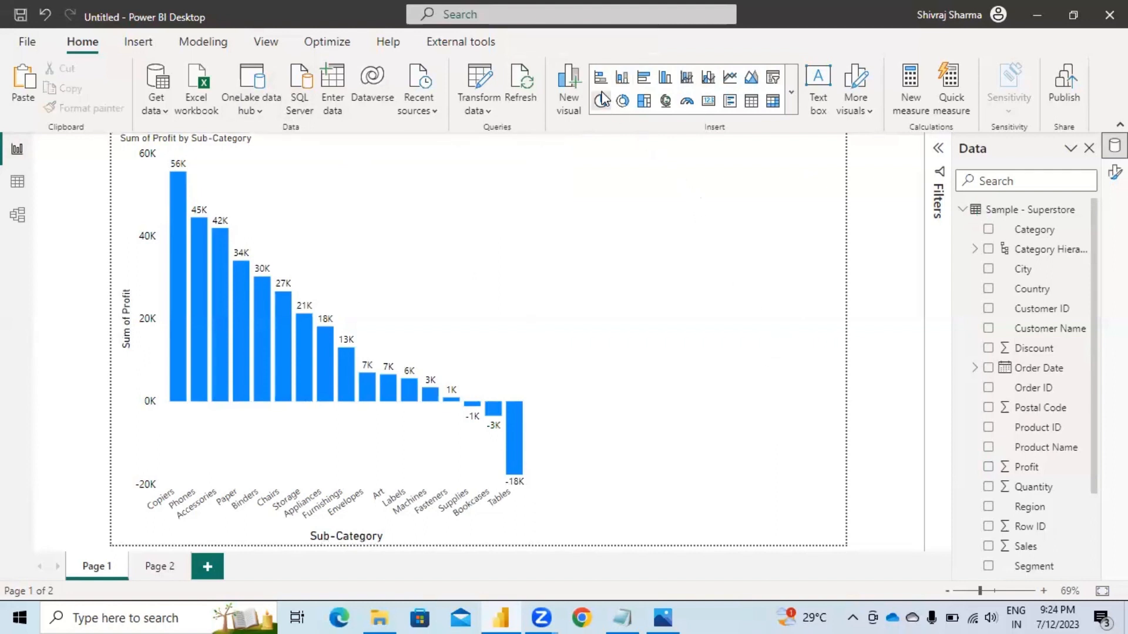
left_click(622, 77)
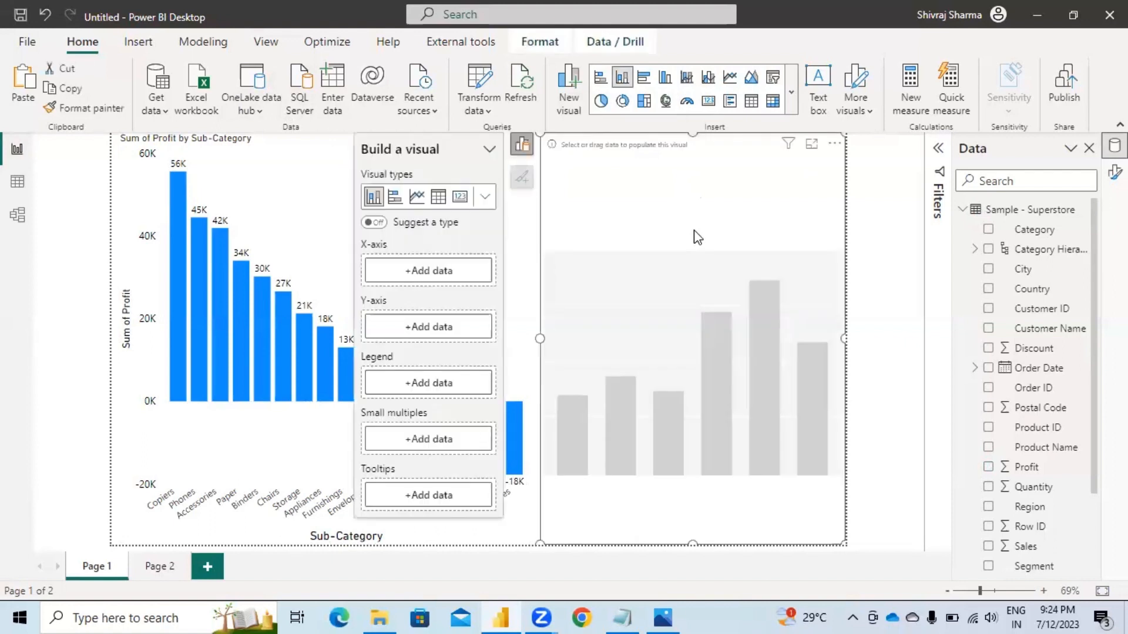
scroll(1070, 502, "down", 5)
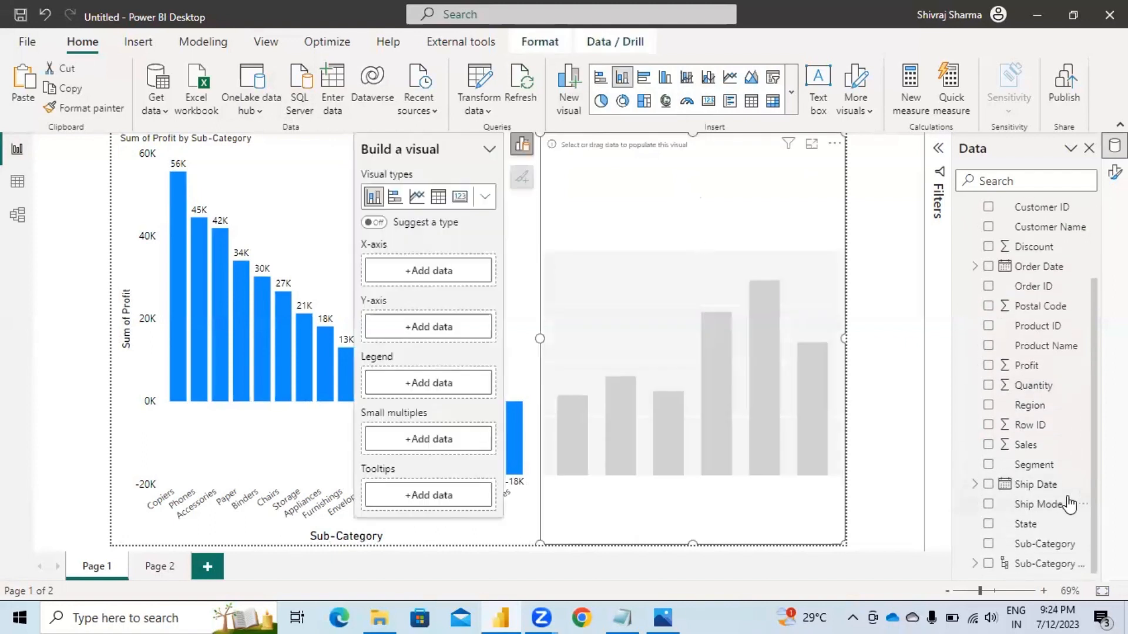
left_click(988, 543)
left_click(975, 563)
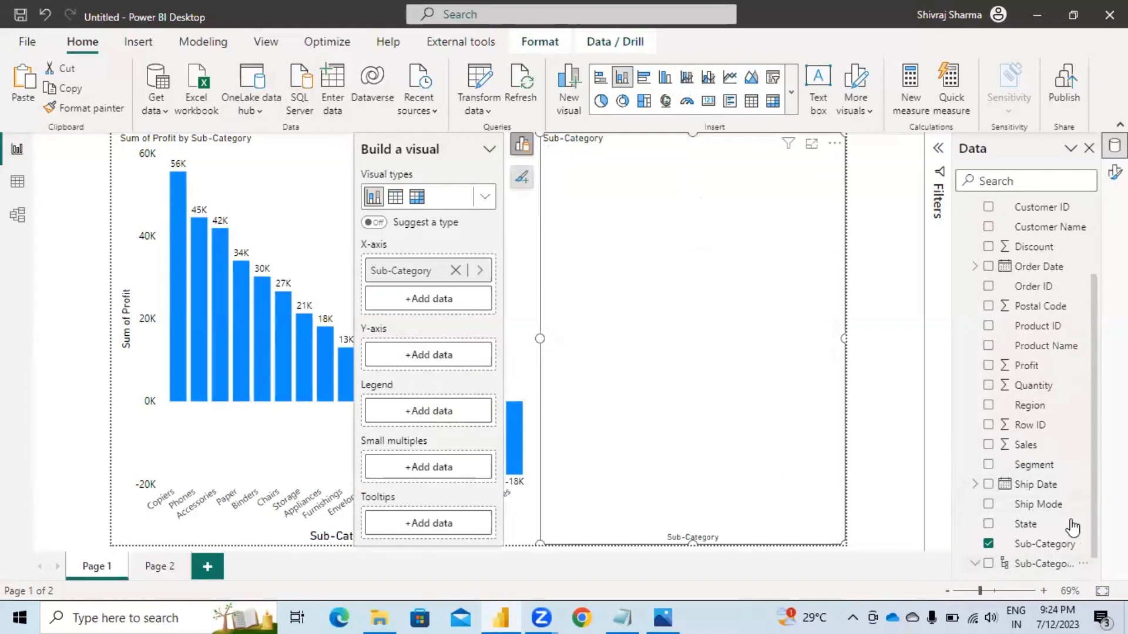
left_click(974, 544)
scroll(1005, 376, "up", 2)
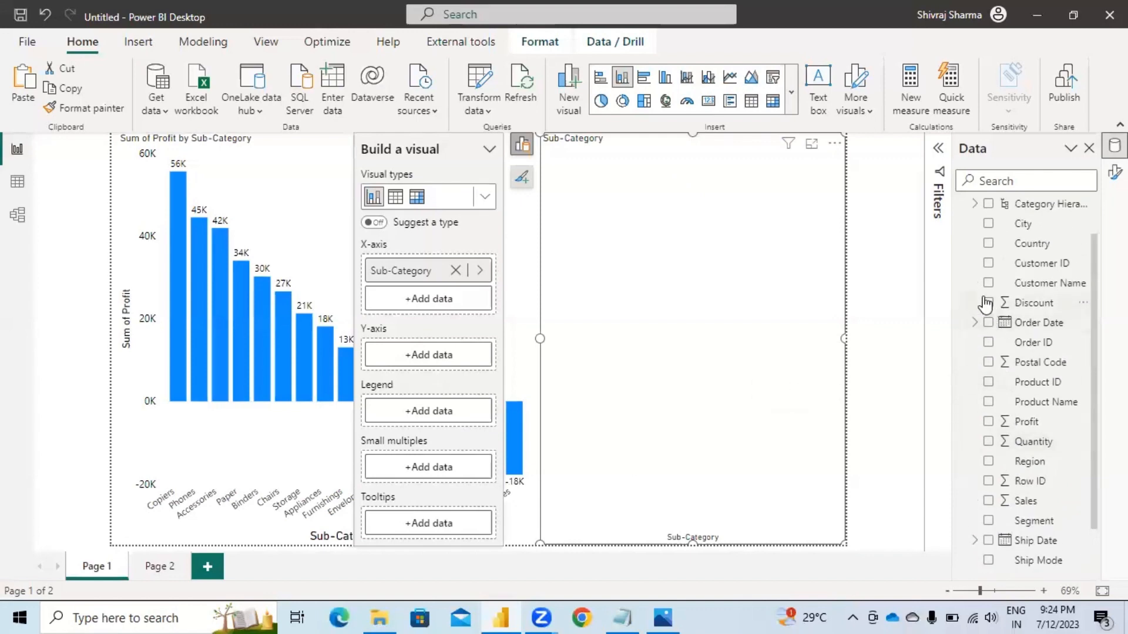
left_click(988, 303)
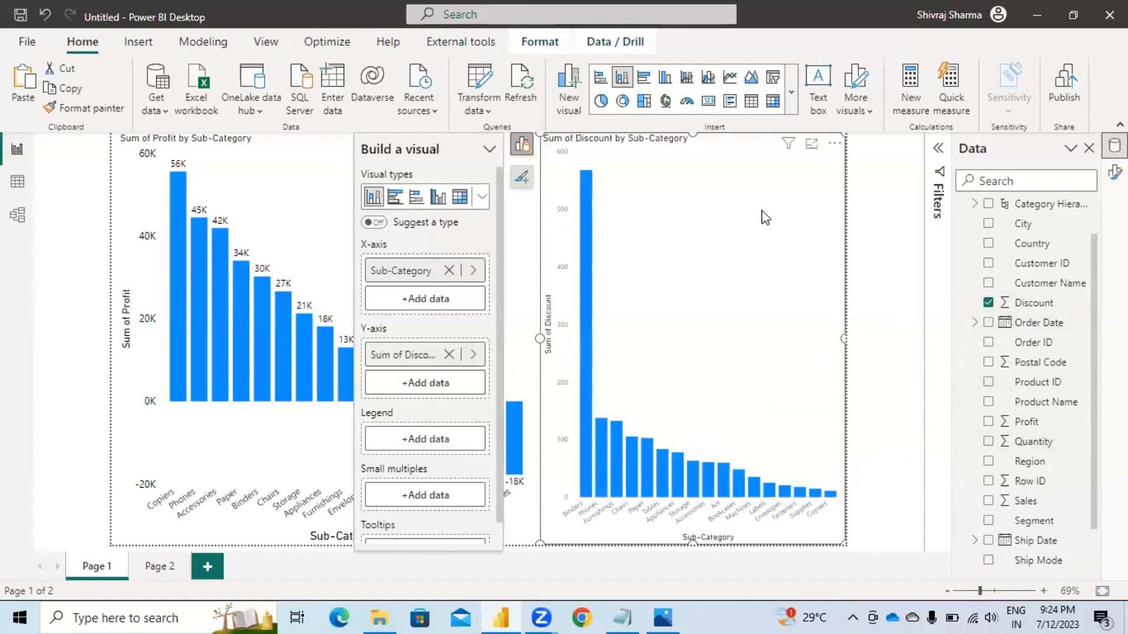
key("Delete")
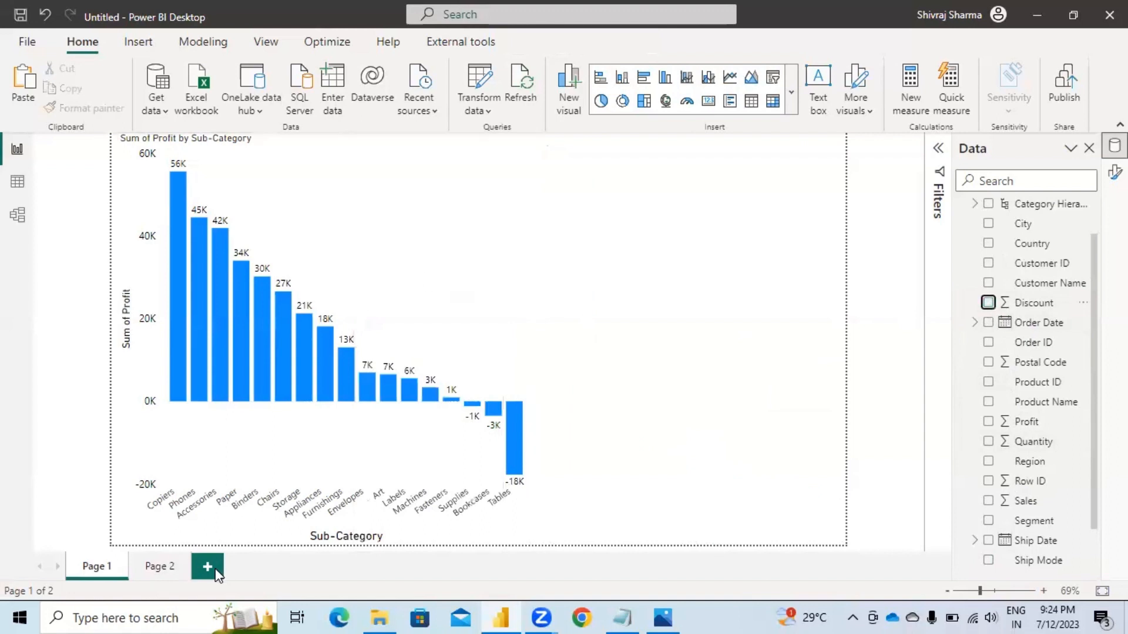
Step: Add a third report page with a stacked column chart of Discount by Sub-Category, enlarged to fill the page
left_click(216, 573)
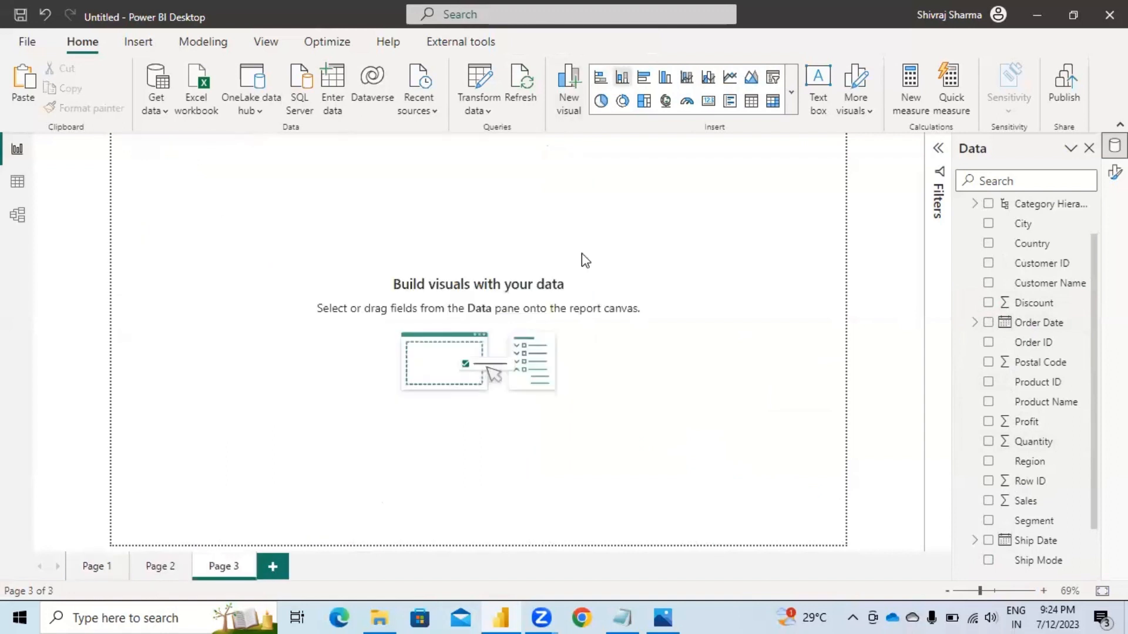
left_click(622, 77)
scroll(1042, 484, "down", 2)
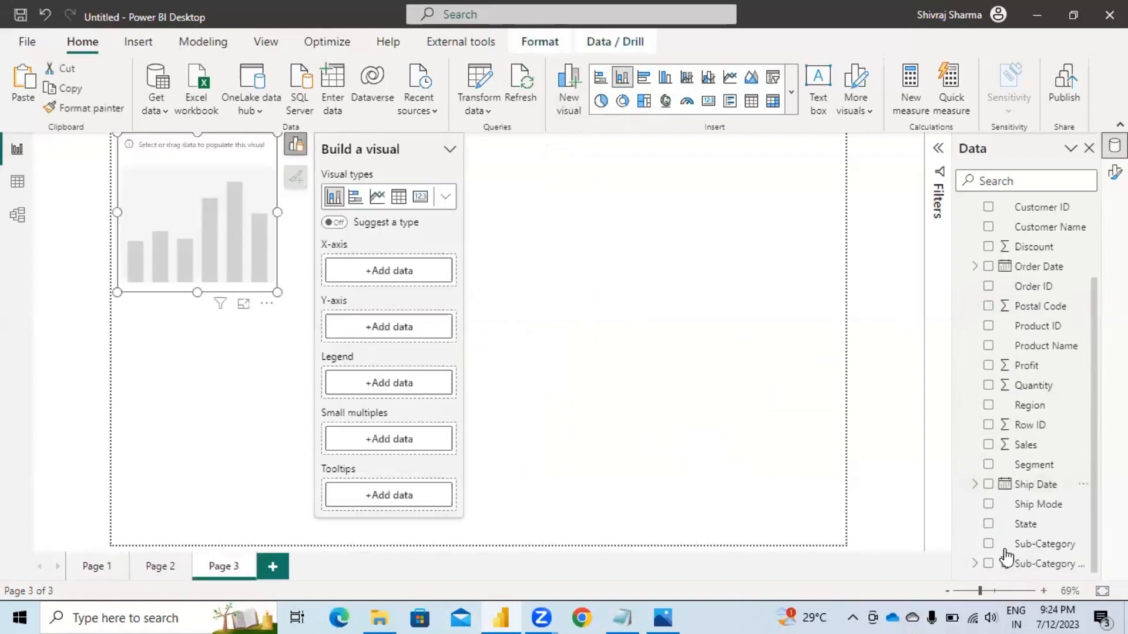
left_click(988, 544)
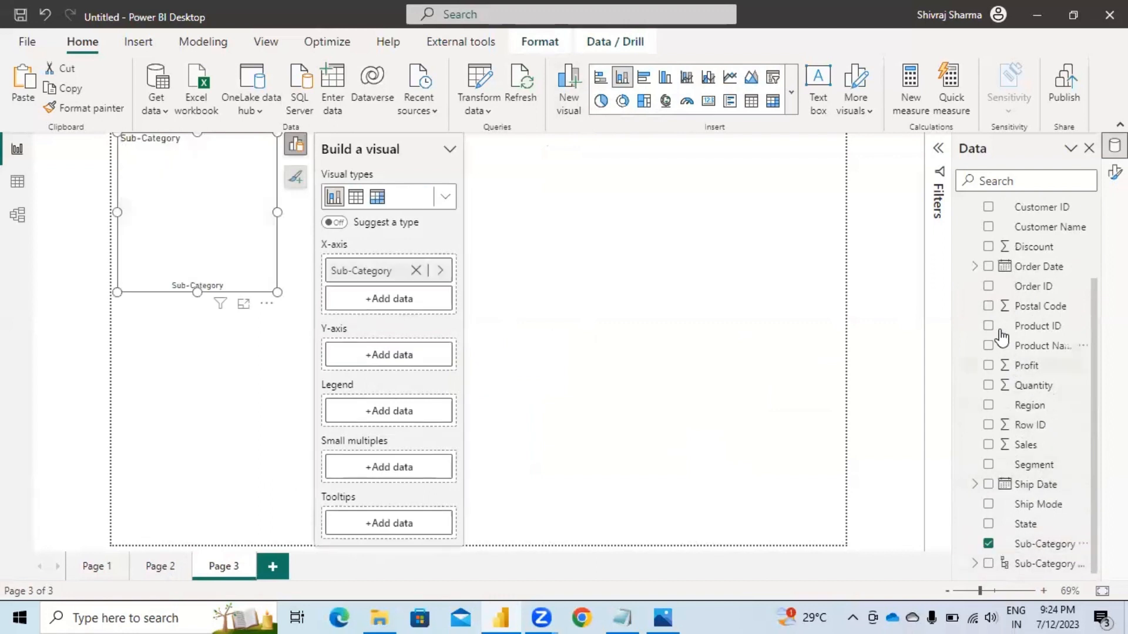
left_click(988, 246)
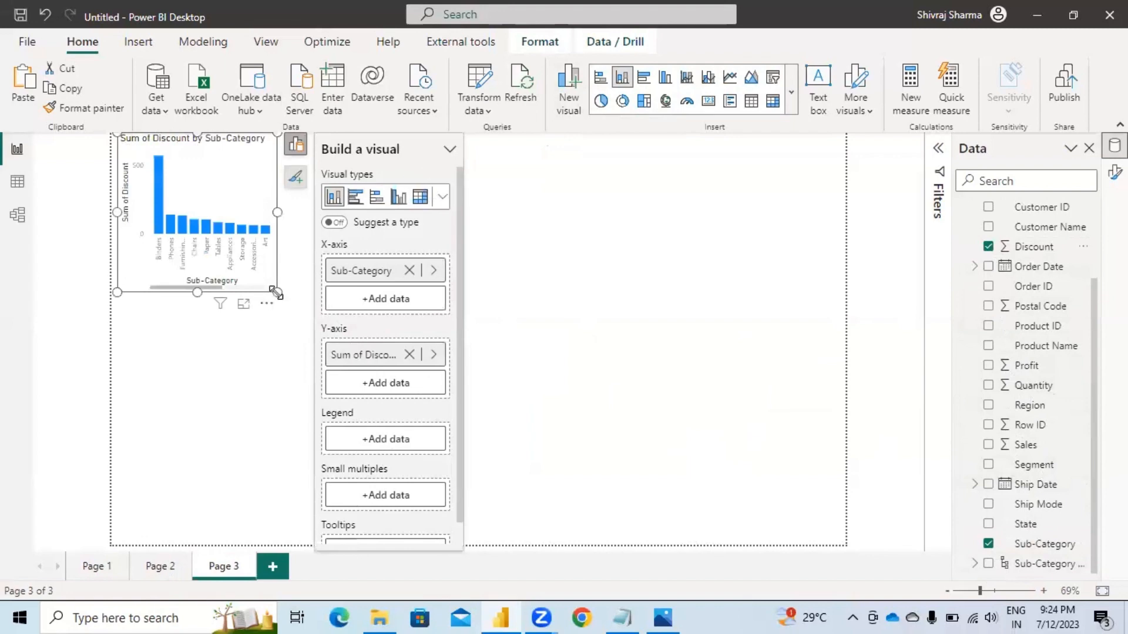
left_click_drag(276, 291, 844, 547)
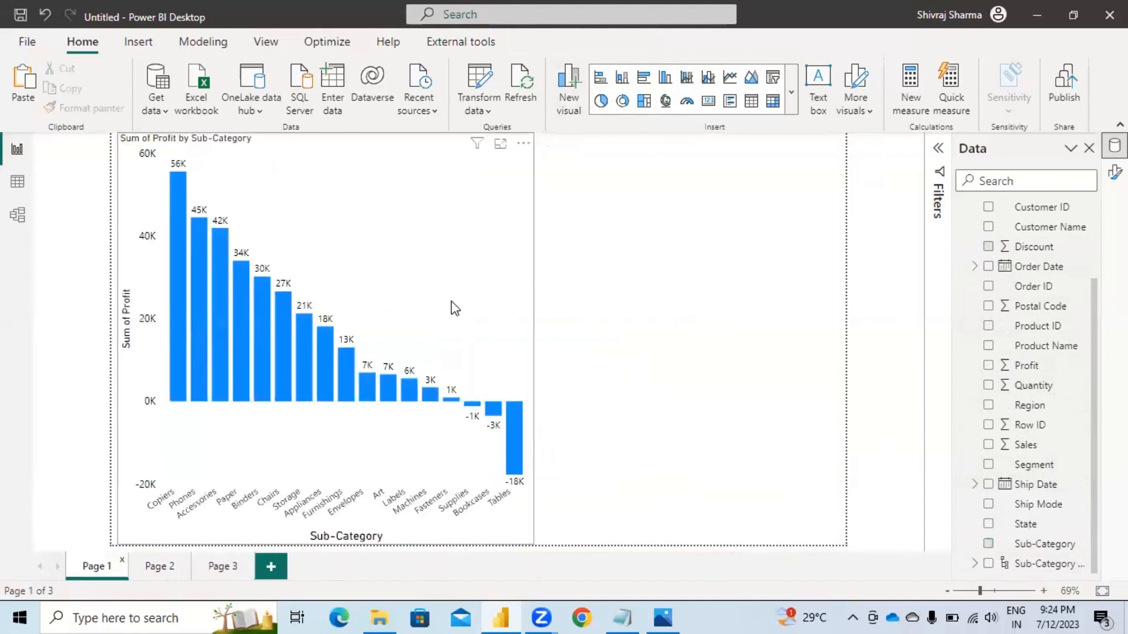
Step: Widen the Profit by Sub-Category chart to the full page width and change it to a line and stacked column chart
left_click(528, 316)
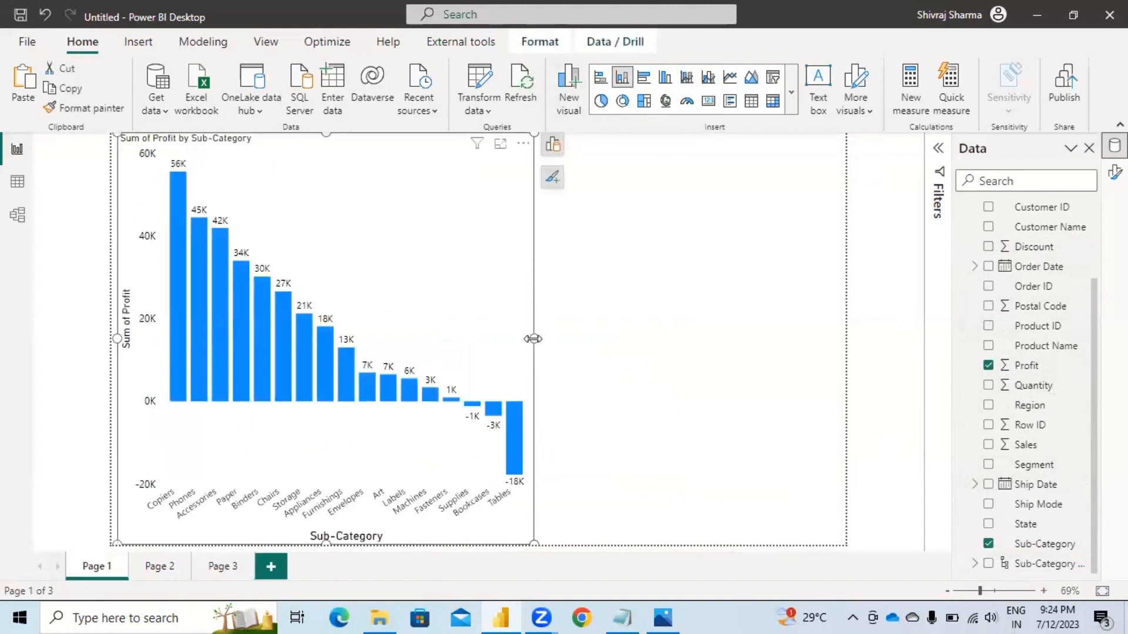
left_click_drag(530, 338, 844, 351)
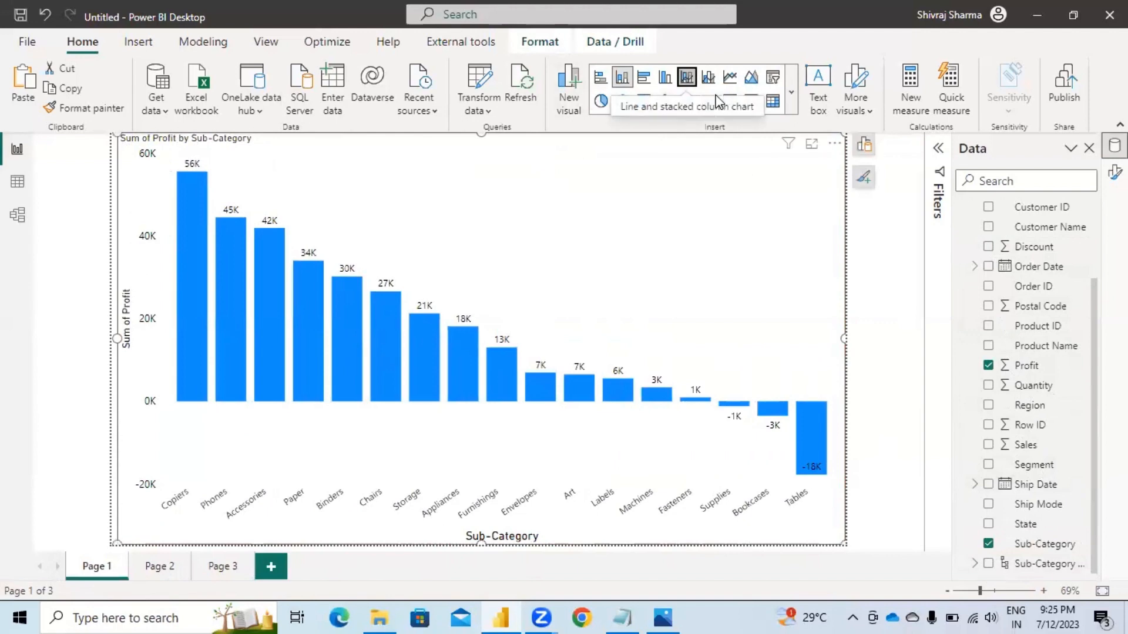
left_click(686, 77)
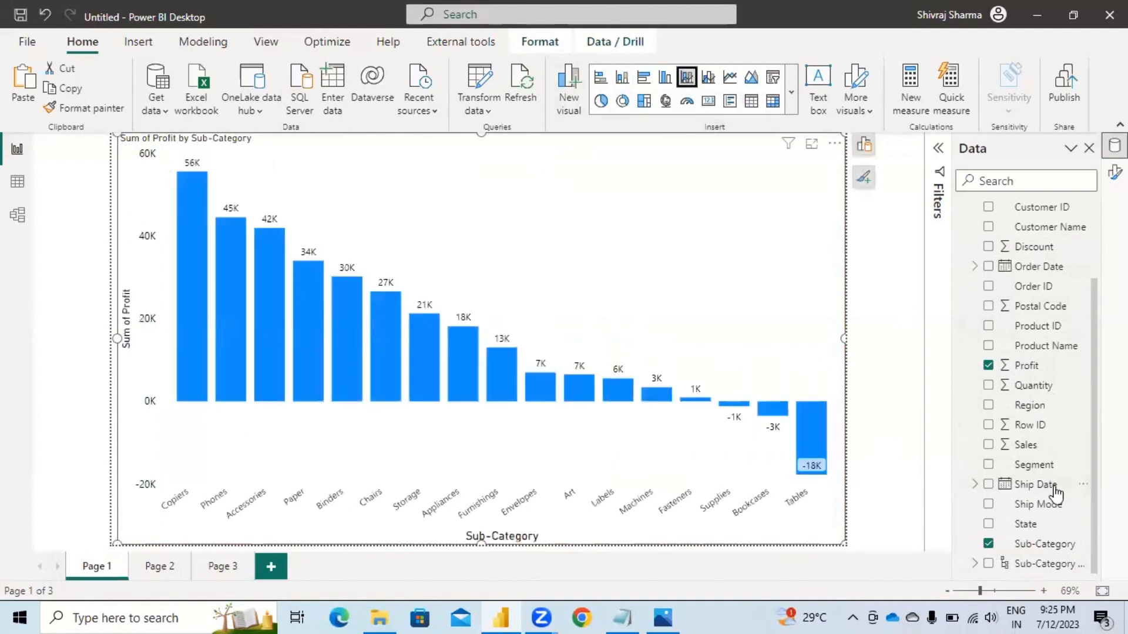
Step: Add Discount to the combo chart and move it from the column y-axis to the line y-axis
left_click(988, 246)
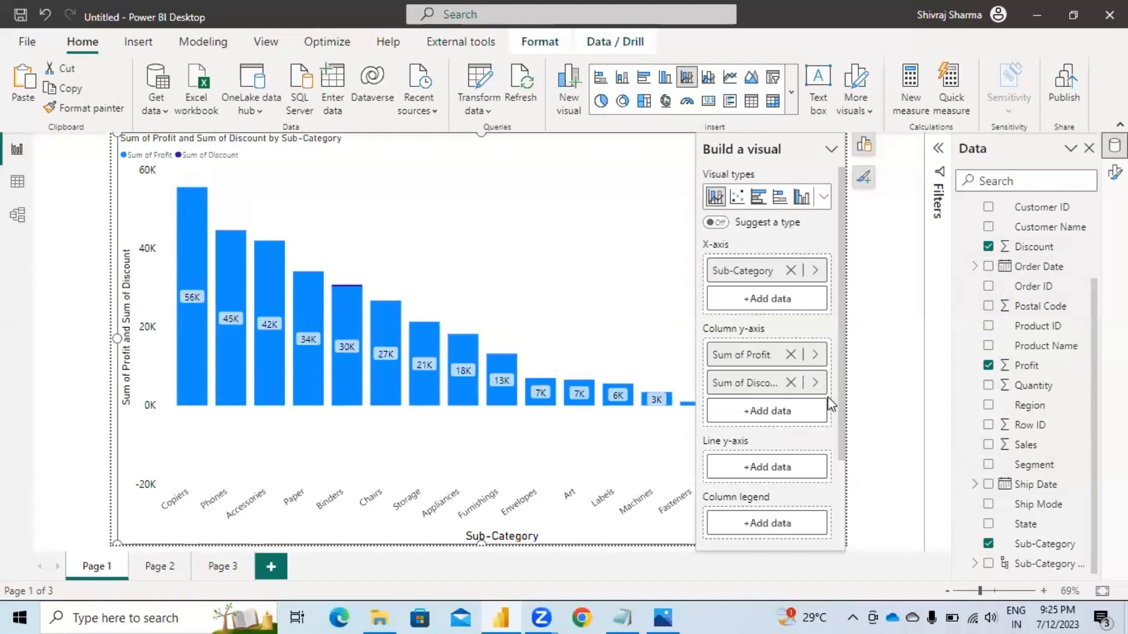
left_click_drag(734, 397, 741, 475)
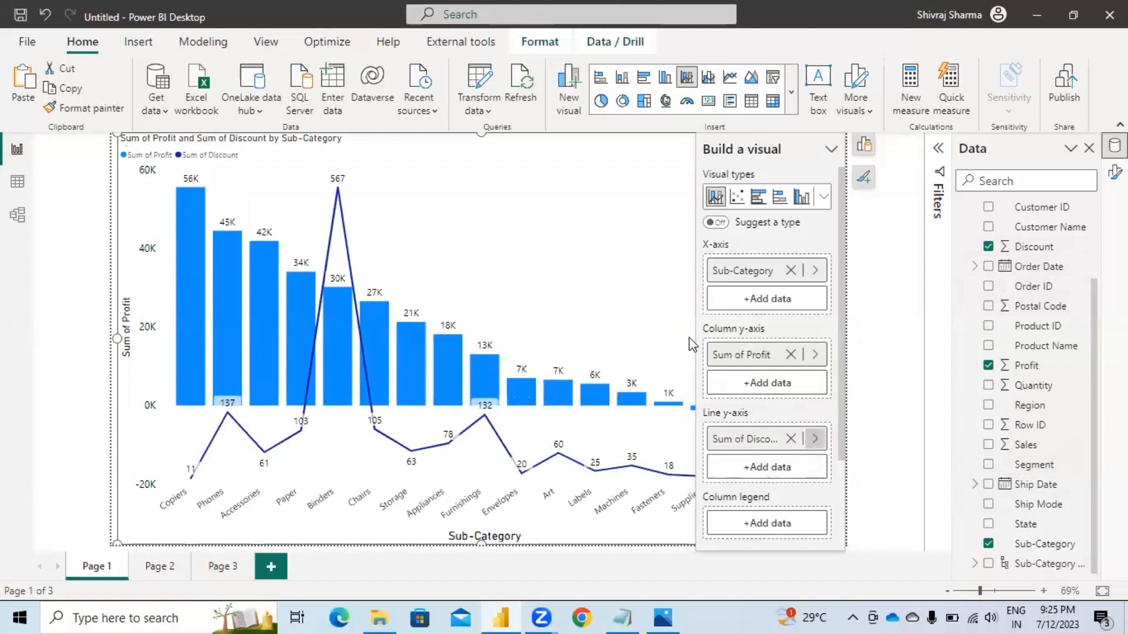
left_click(864, 145)
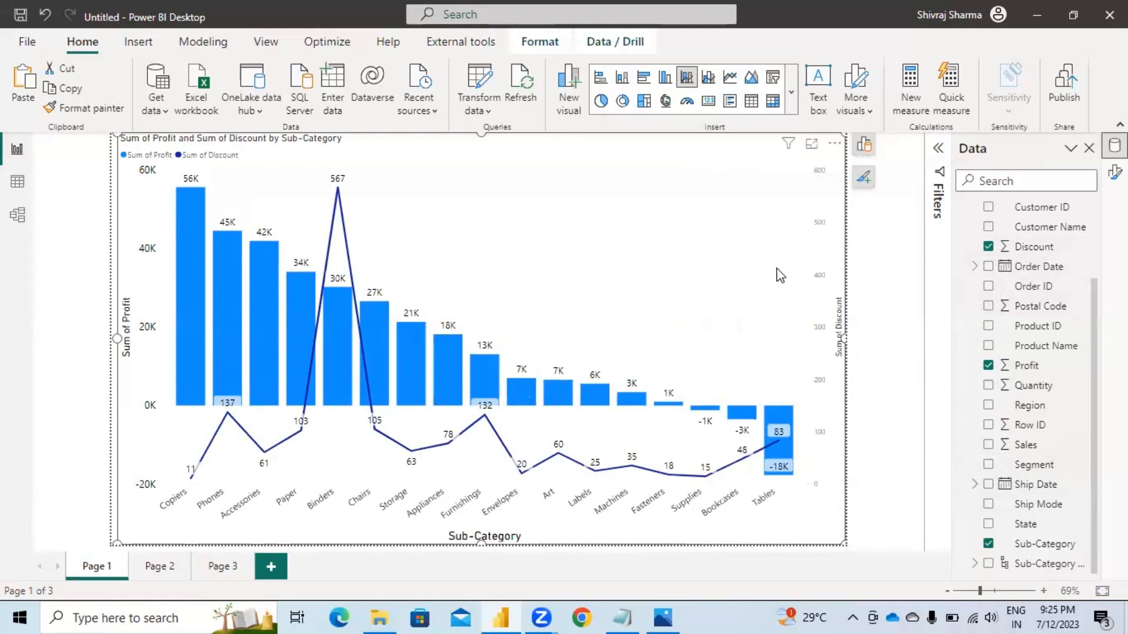
Step: Look through the combo chart's visual formatting options, including the axis, column and line settings
right_click(823, 309)
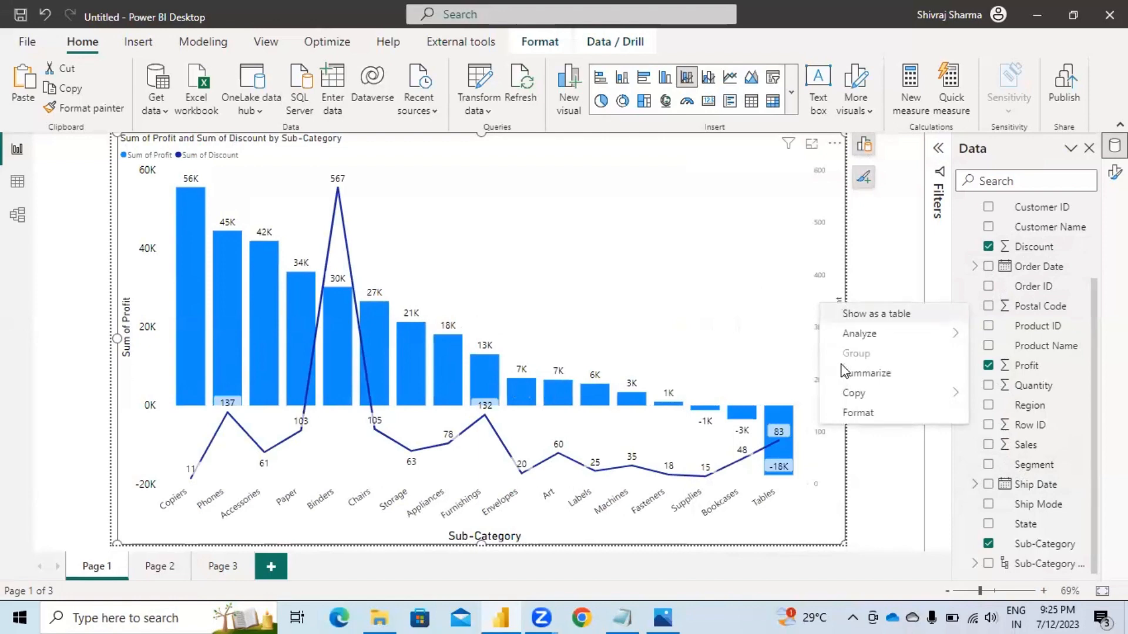
left_click(862, 414)
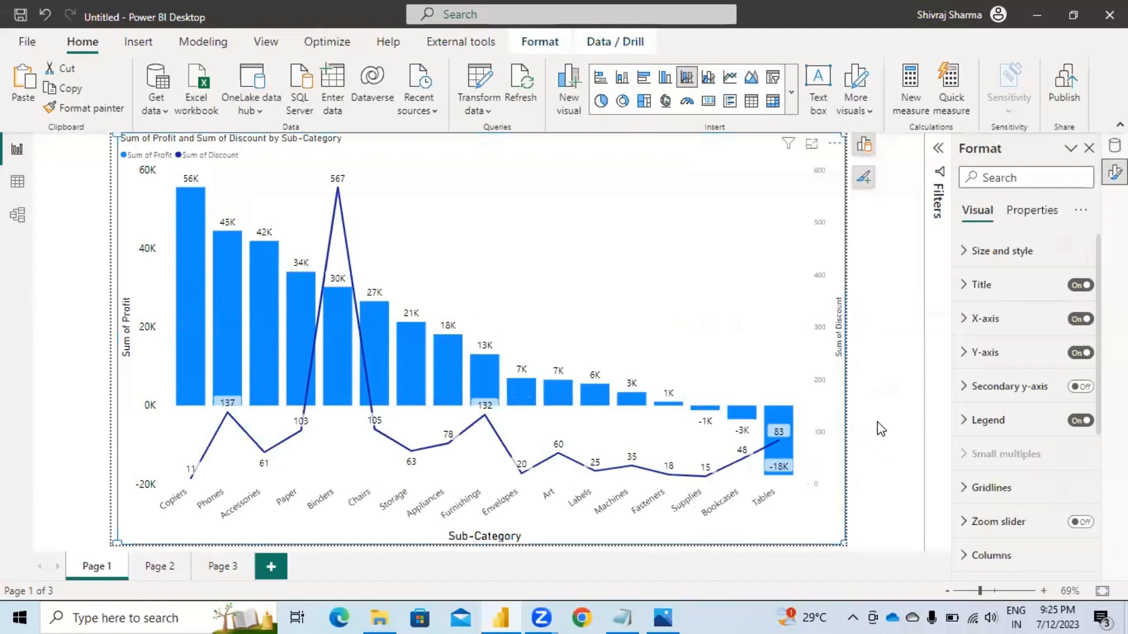
scroll(1021, 354, "down", 5)
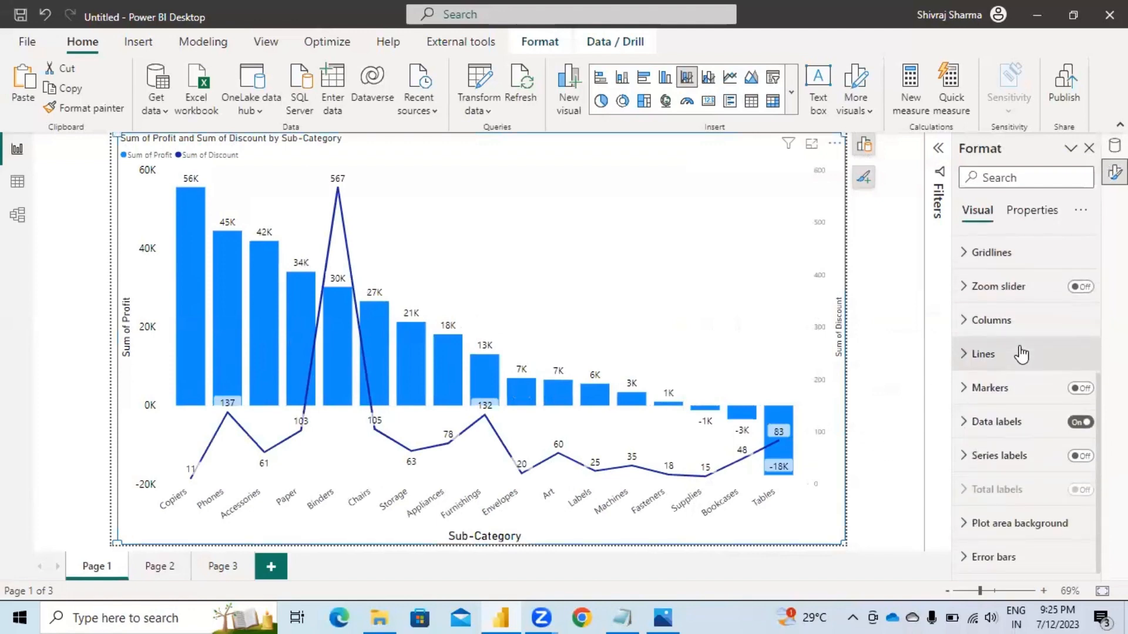
scroll(1021, 354, "up", 5)
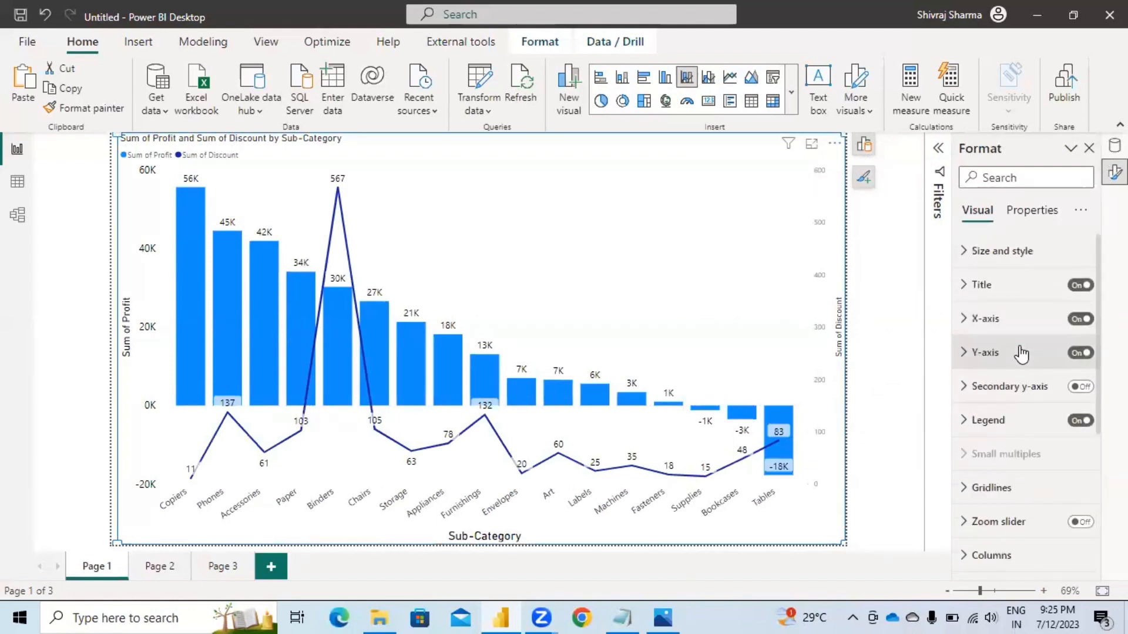
left_click(1088, 148)
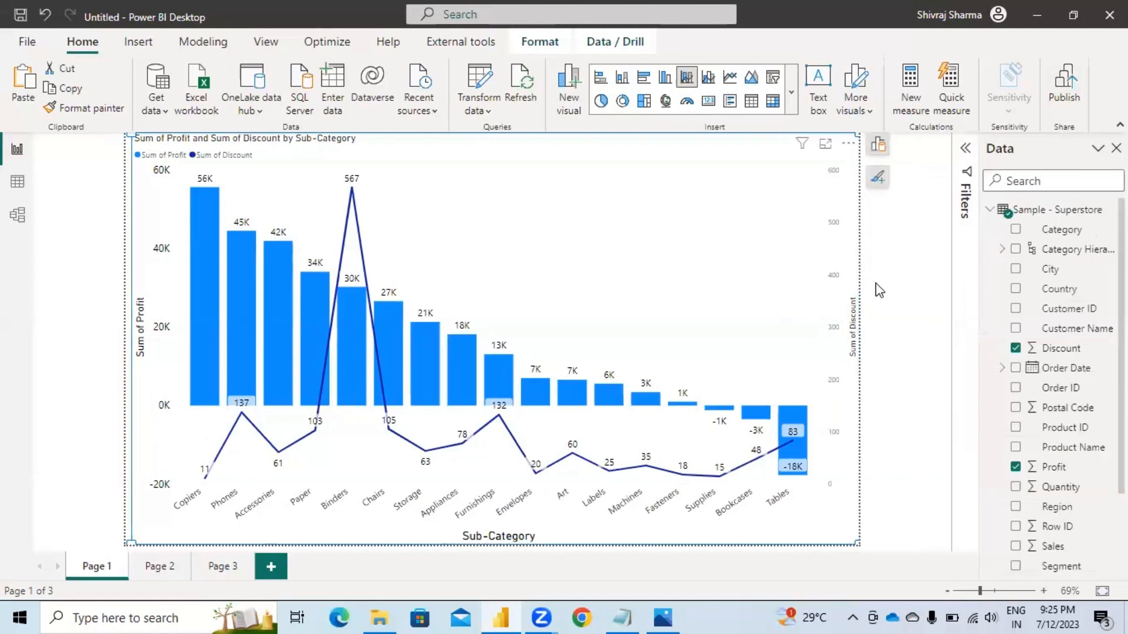
Step: Change the visual to a line and clustered column chart and remove Discount from its line y-axis
left_click(708, 83)
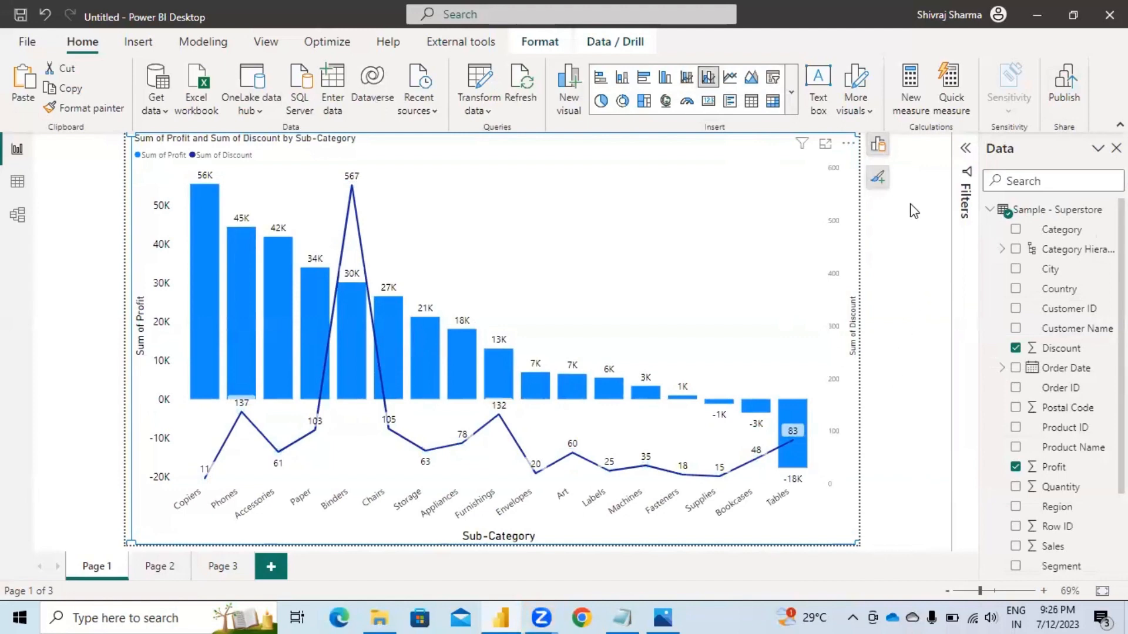
left_click(880, 146)
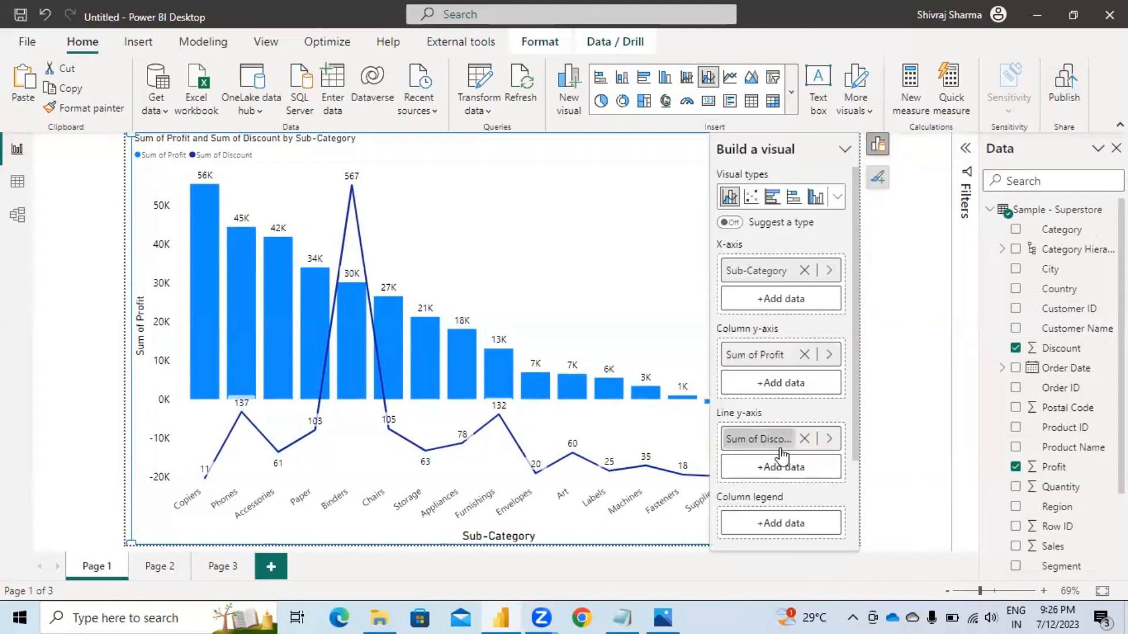
left_click(805, 439)
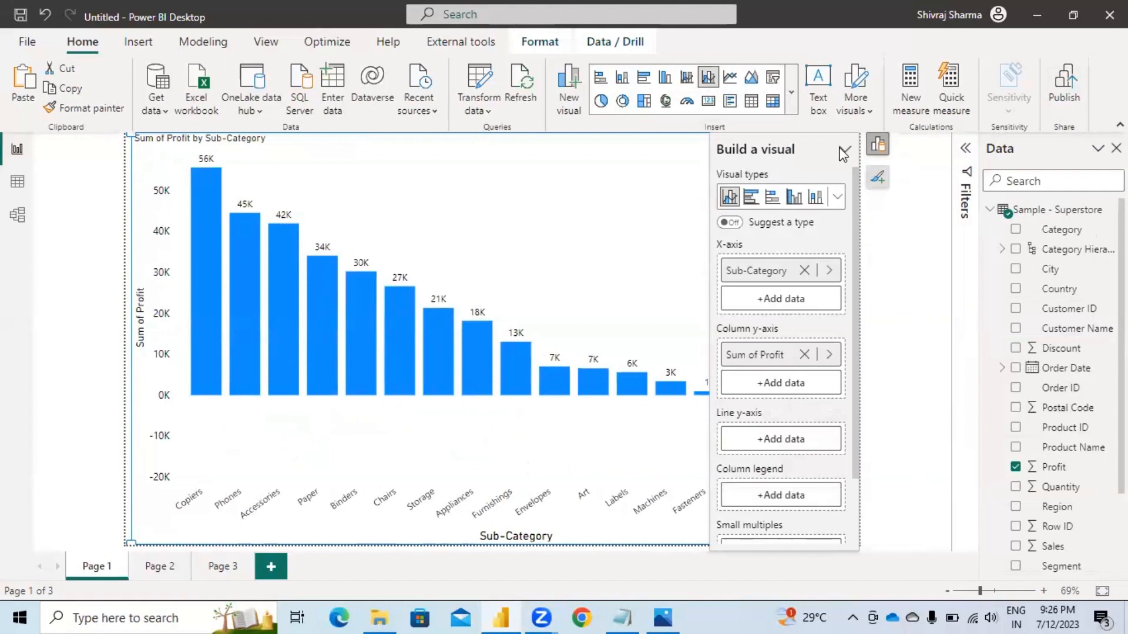
left_click(862, 202)
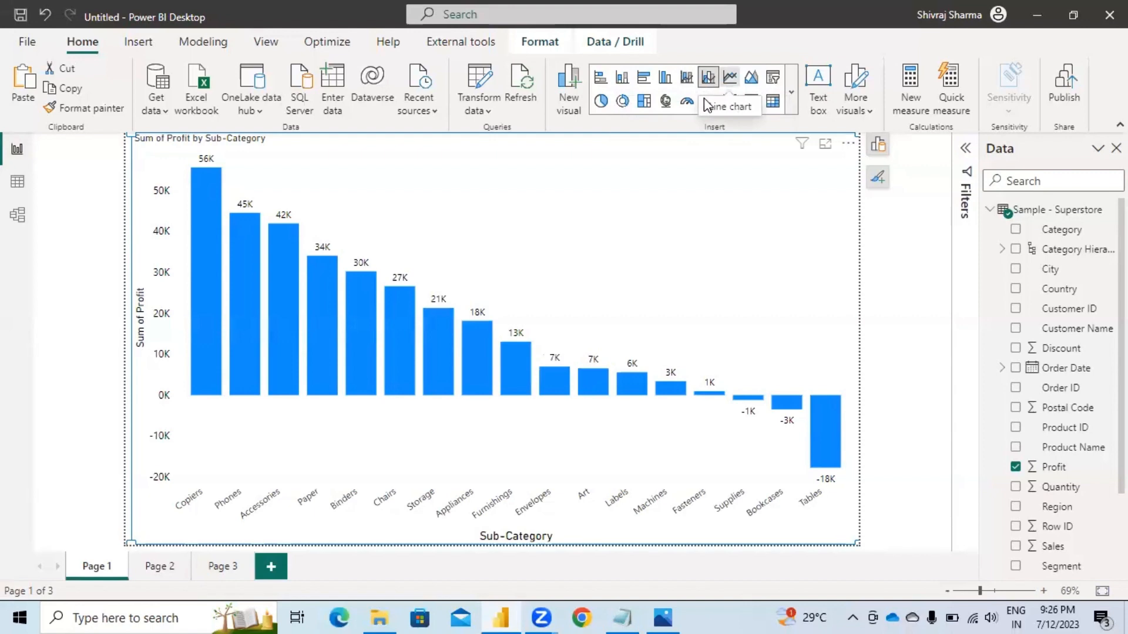
Step: Try the plain line chart type, return to the line and clustered column chart, and put Discount on its line y-axis
left_click(730, 77)
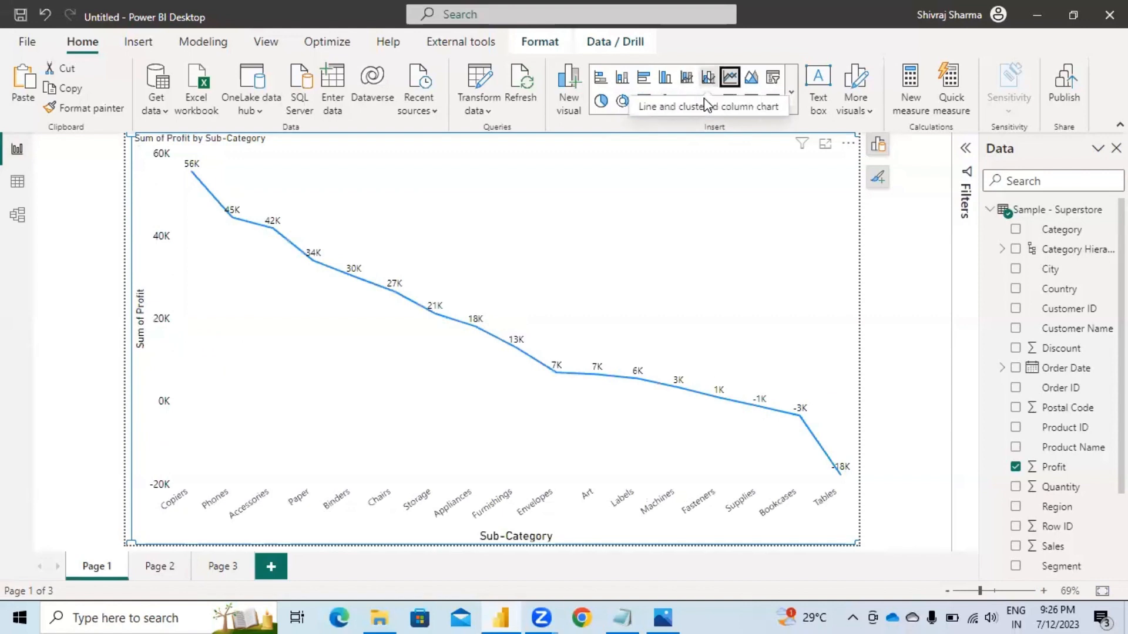
left_click(707, 77)
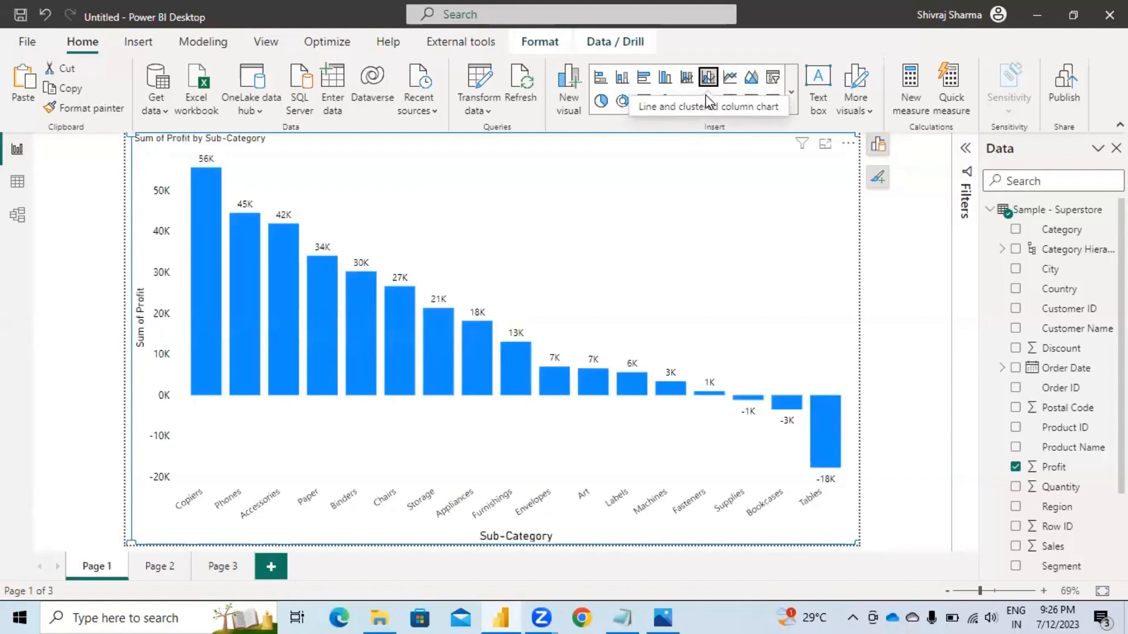
left_click(877, 145)
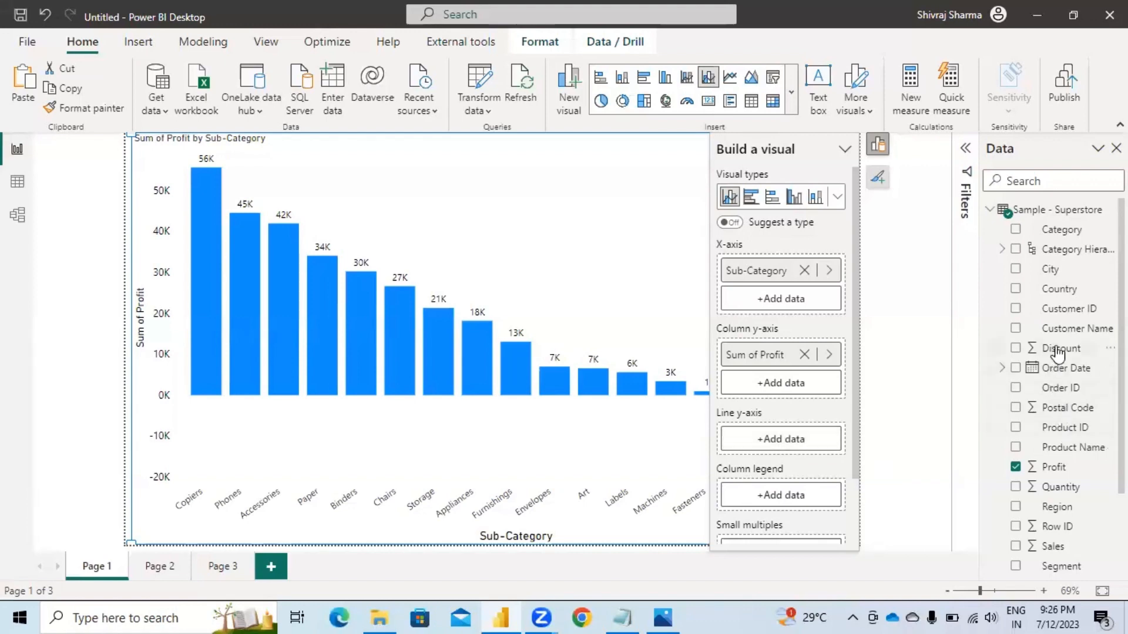
left_click_drag(1030, 352, 786, 445)
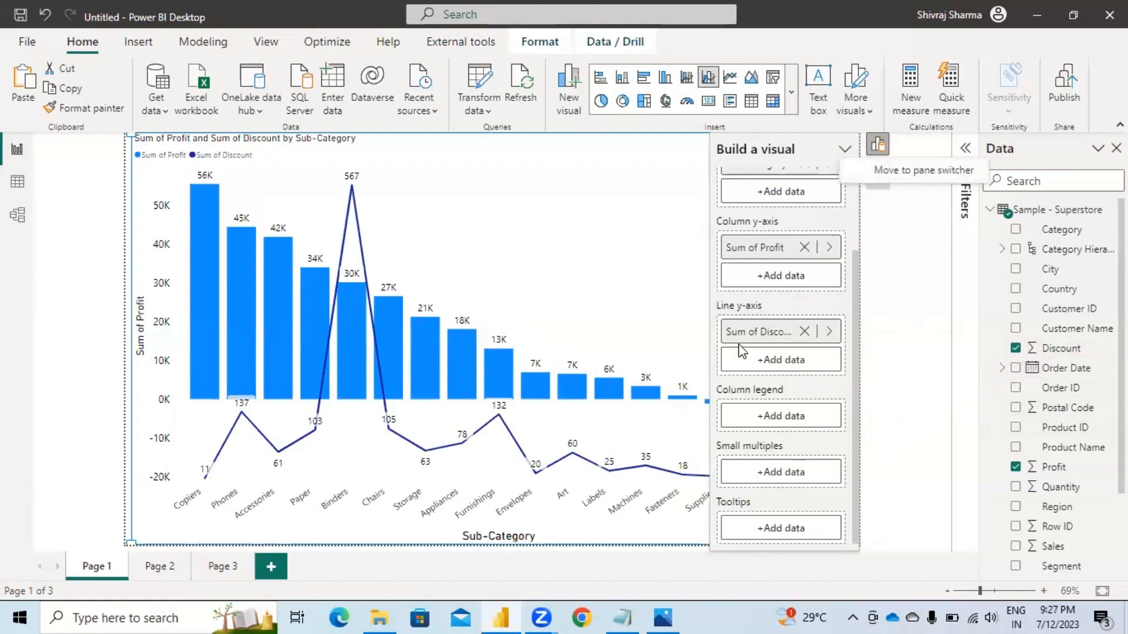
Step: Review the aggregation options for Discount on the line y-axis, leaving Sum selected
left_click(828, 332)
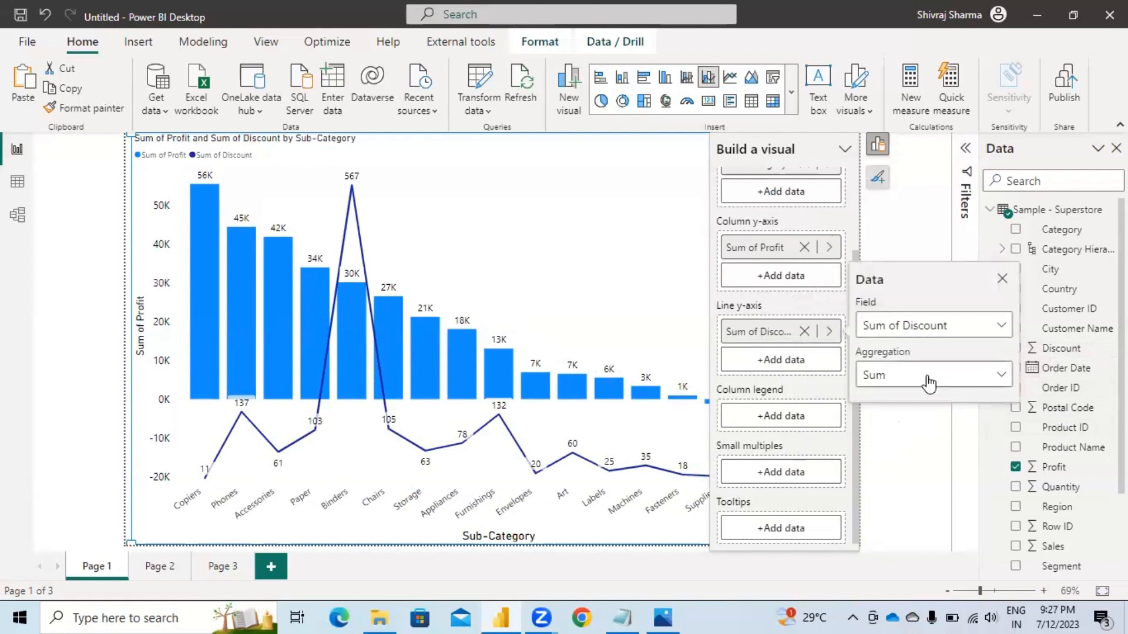
left_click(1001, 376)
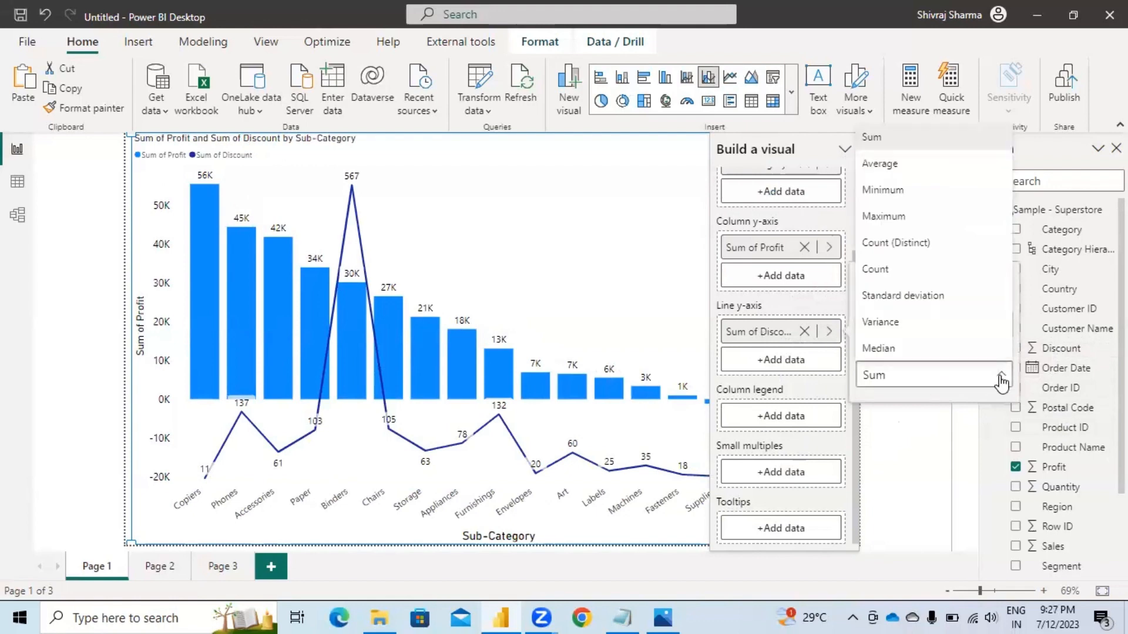
left_click(918, 440)
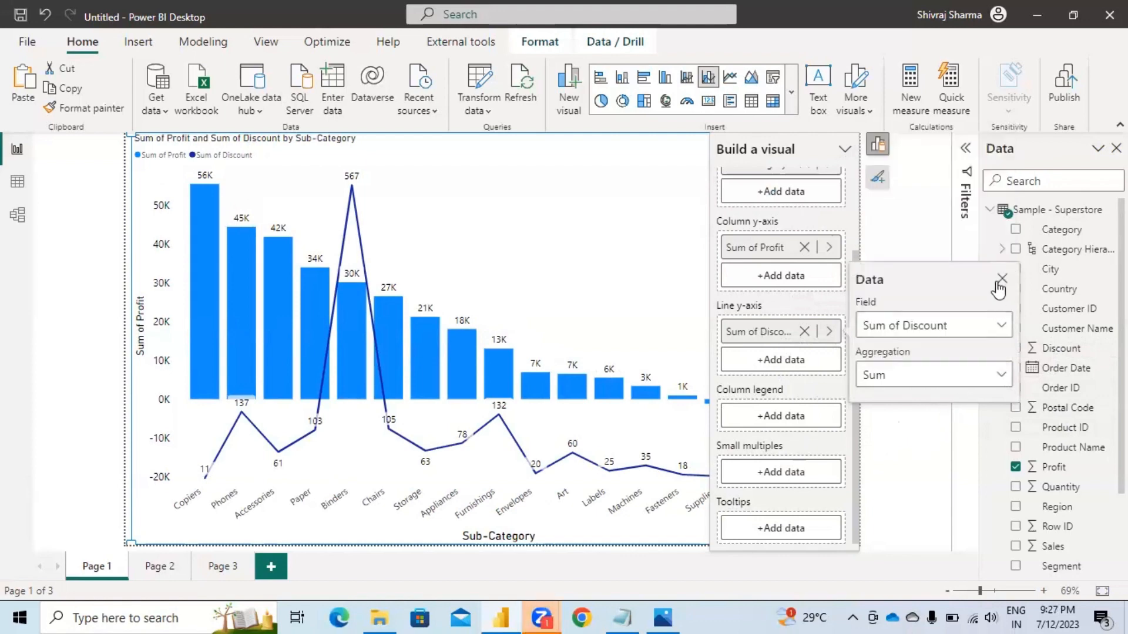
left_click(1002, 278)
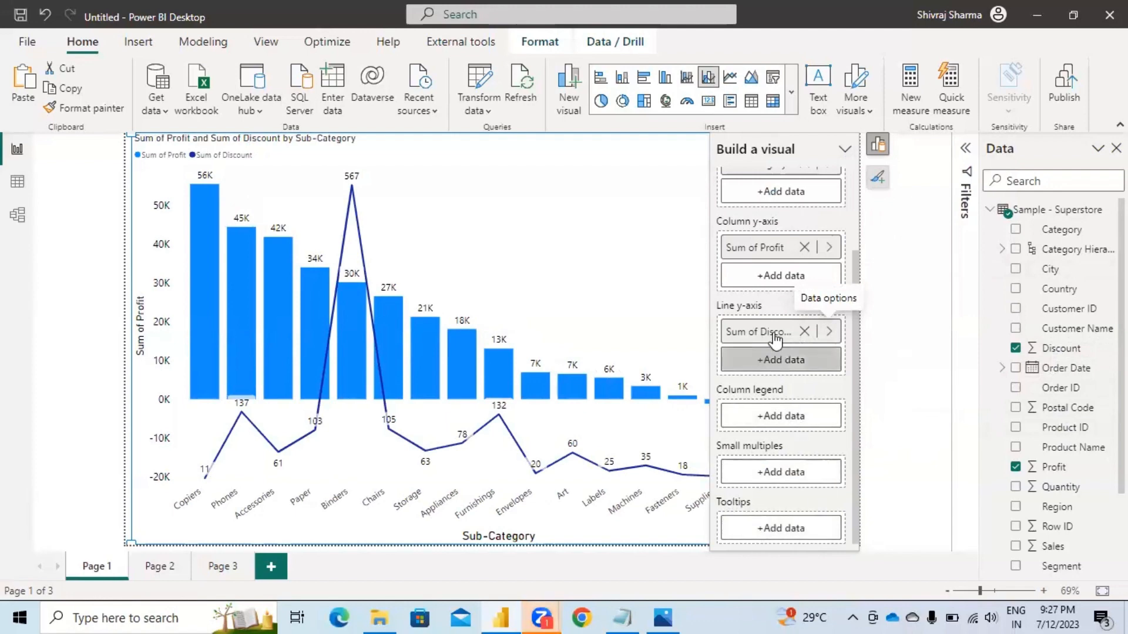
Step: Move Discount from the line y-axis to the tooltips and check the bar for Tables
left_click_drag(759, 332, 787, 528)
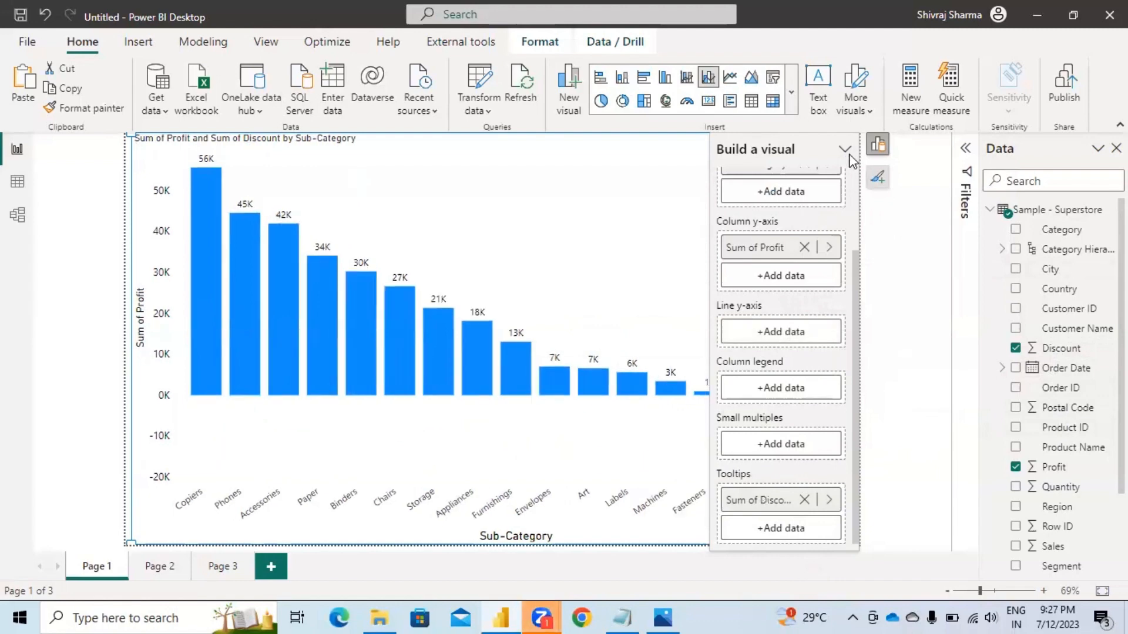
left_click(878, 145)
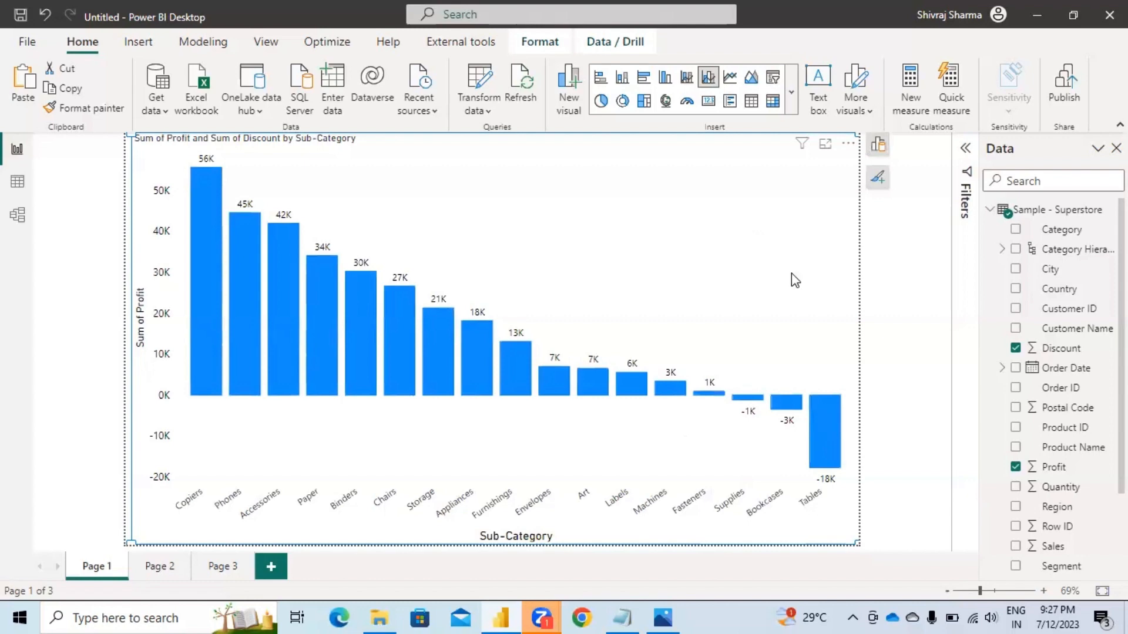
left_click(833, 434)
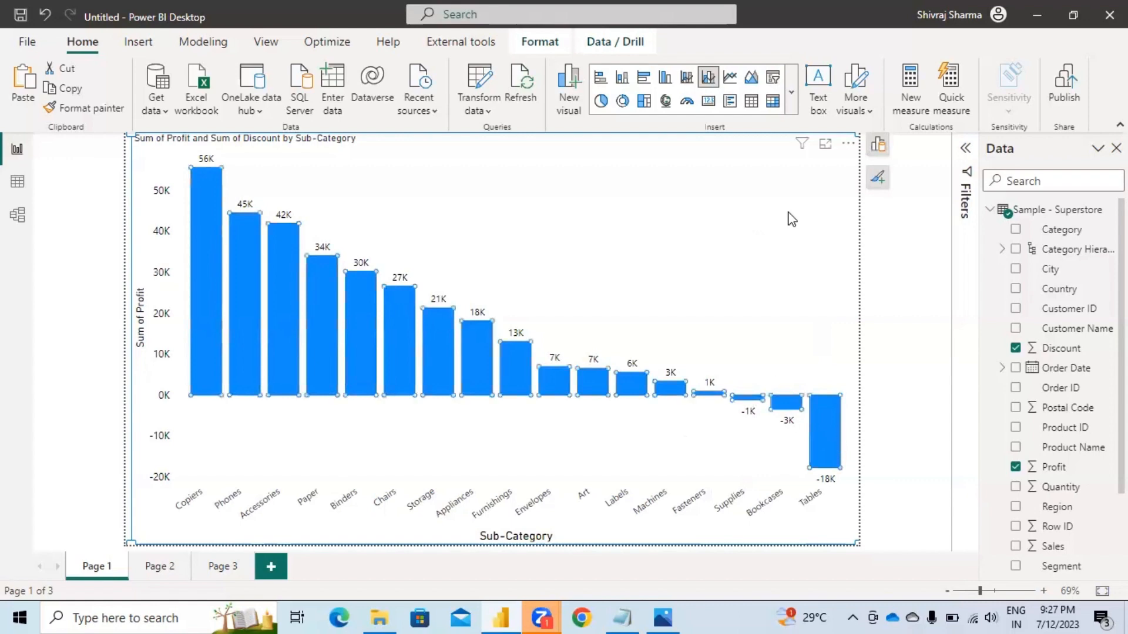
Step: Move Discount from the tooltips to the column legend of the Profit by Sub-Category chart
left_click(877, 145)
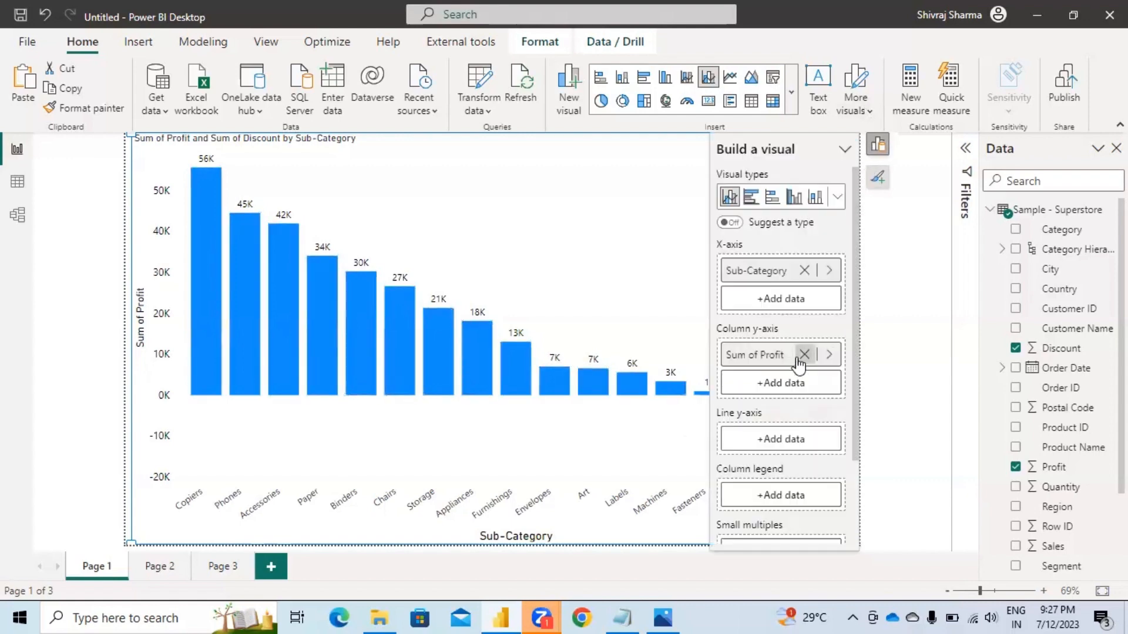
scroll(799, 355, "down", 3)
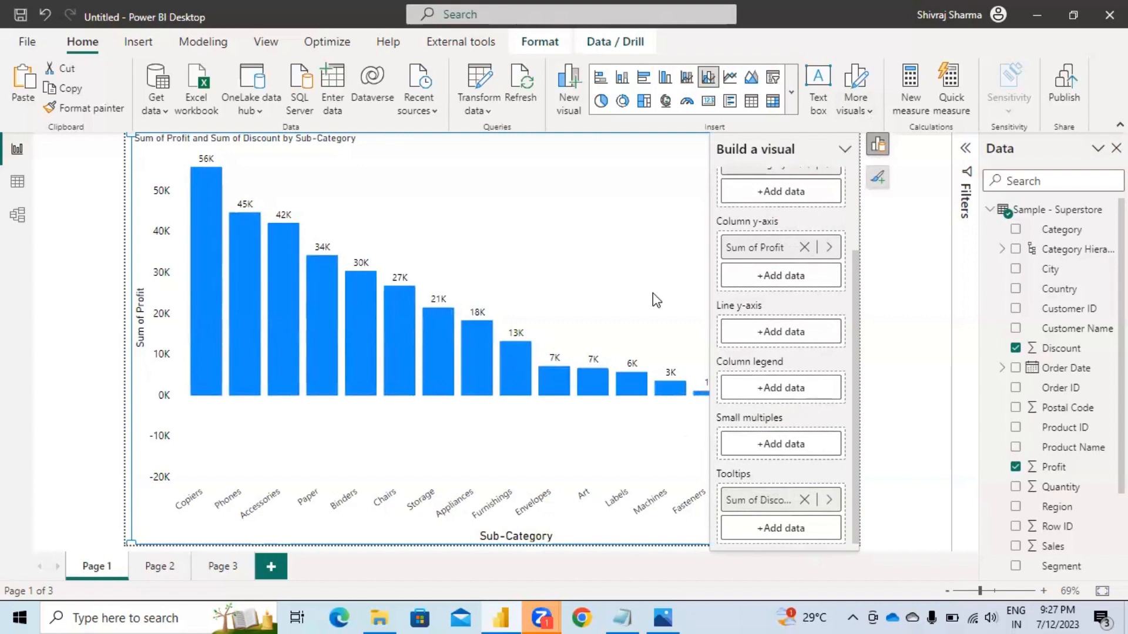
left_click_drag(766, 509, 775, 404)
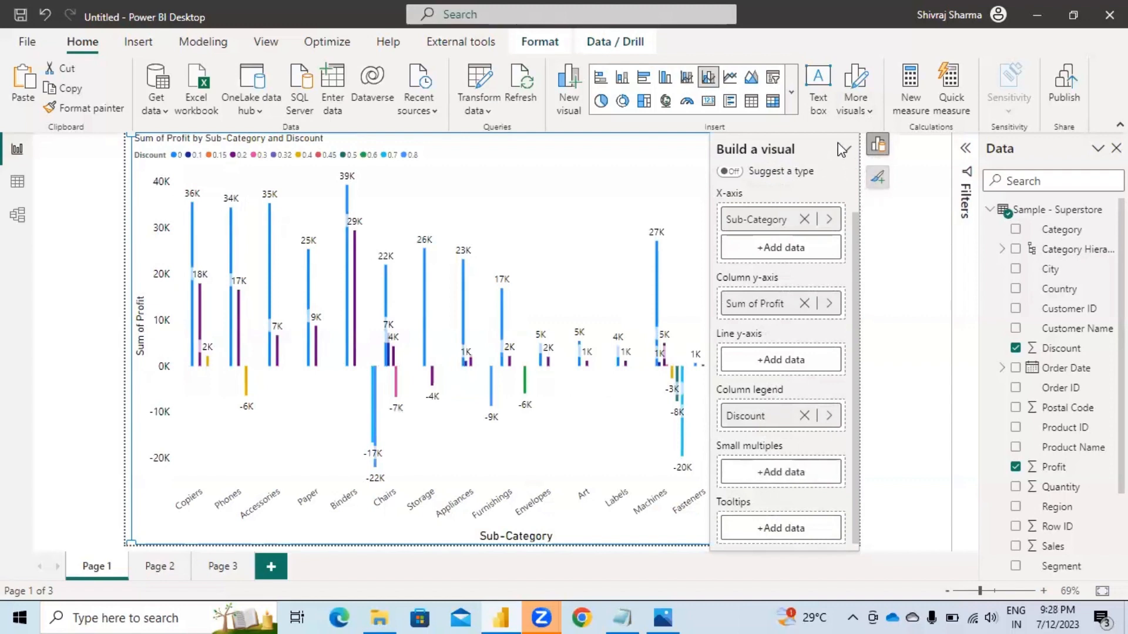
left_click(876, 147)
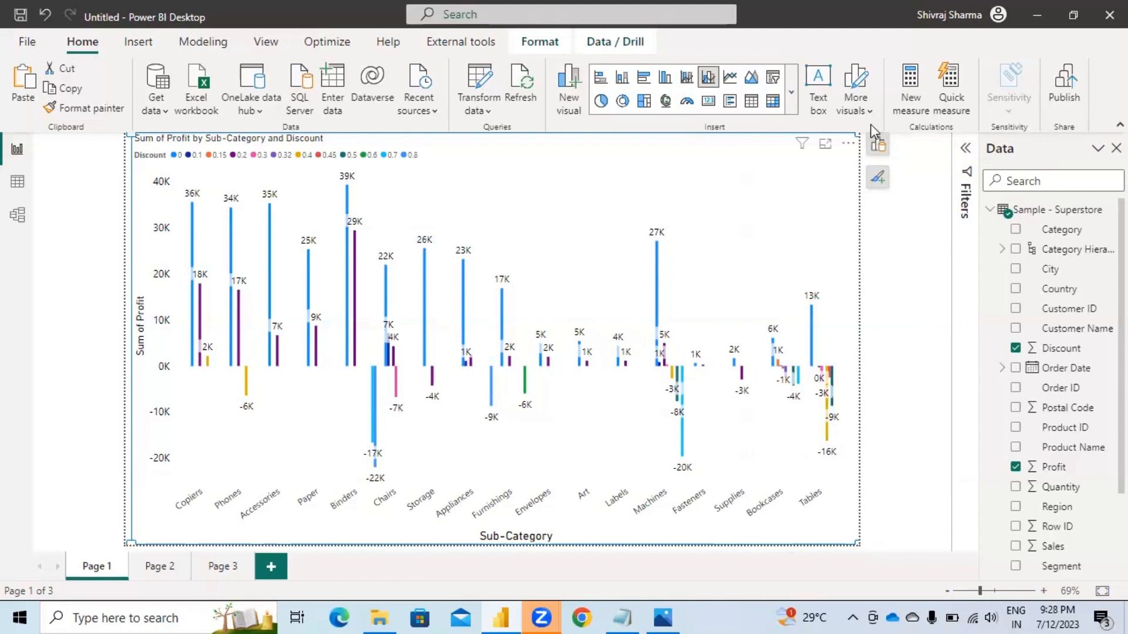
Step: Move Discount from the column legend back to the line y-axis
left_click(878, 144)
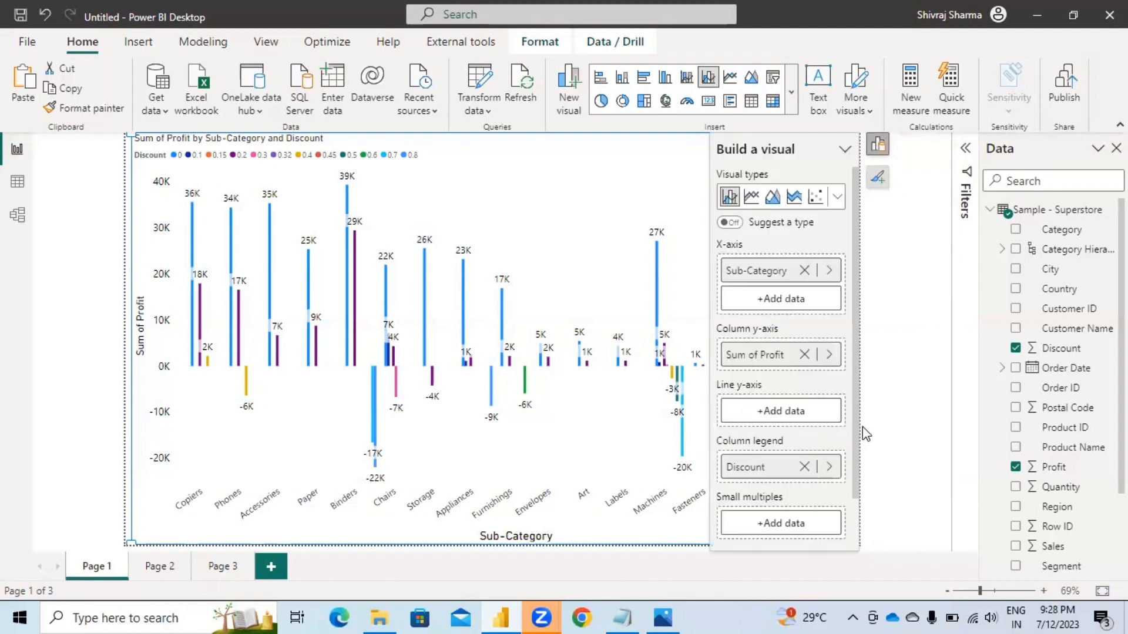
left_click_drag(752, 468, 774, 410)
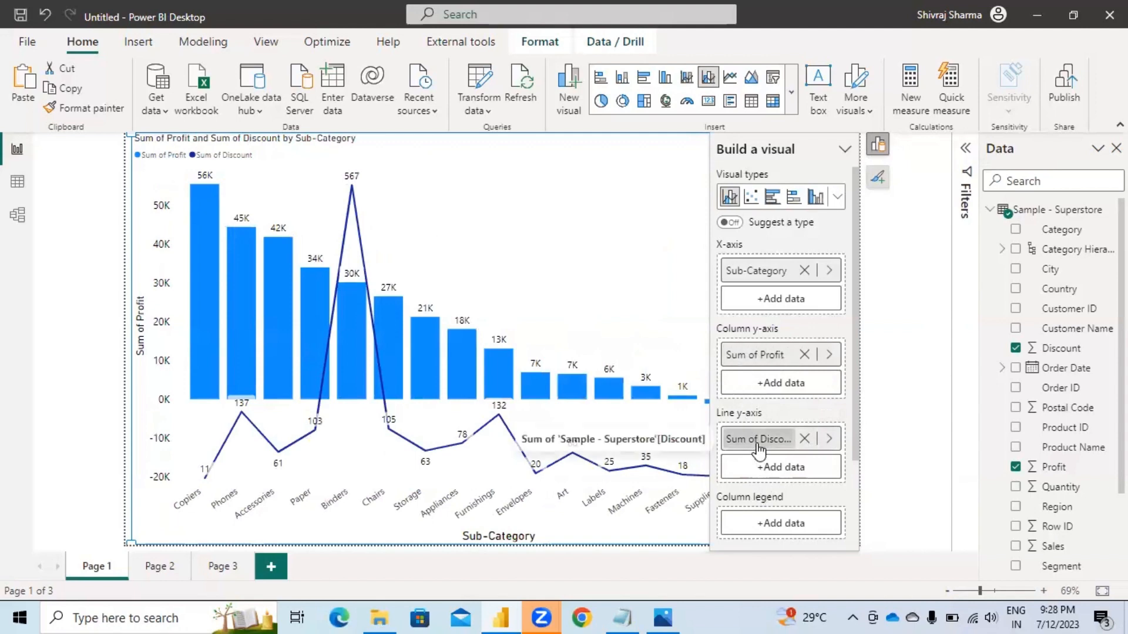
left_click(877, 144)
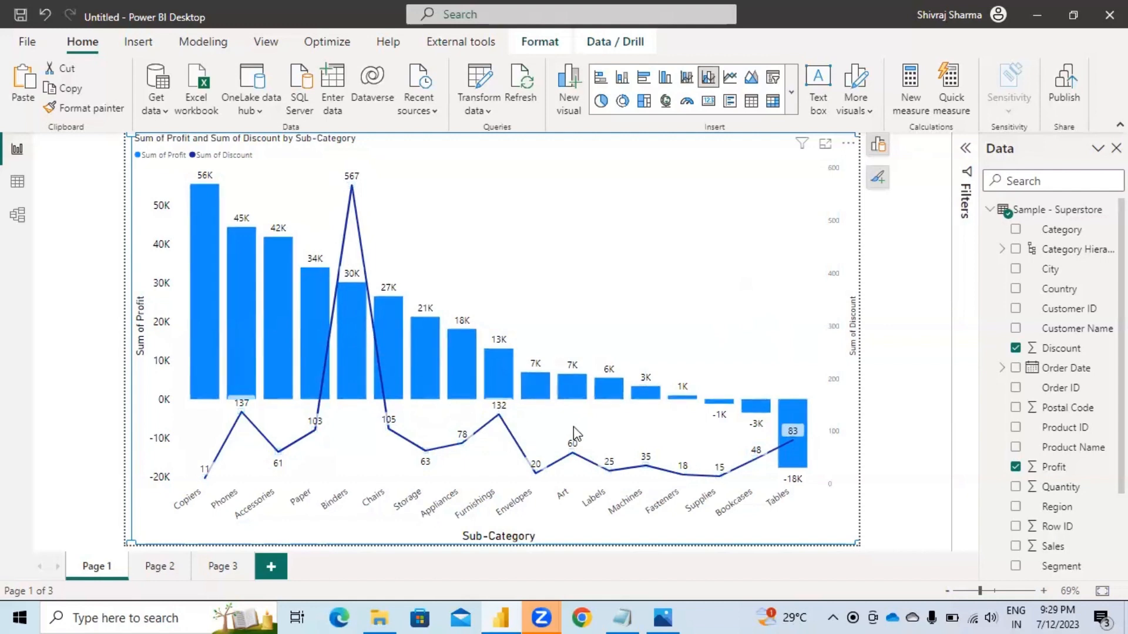
Step: Remove the Discount sum from the chart's line y-axis
left_click(879, 156)
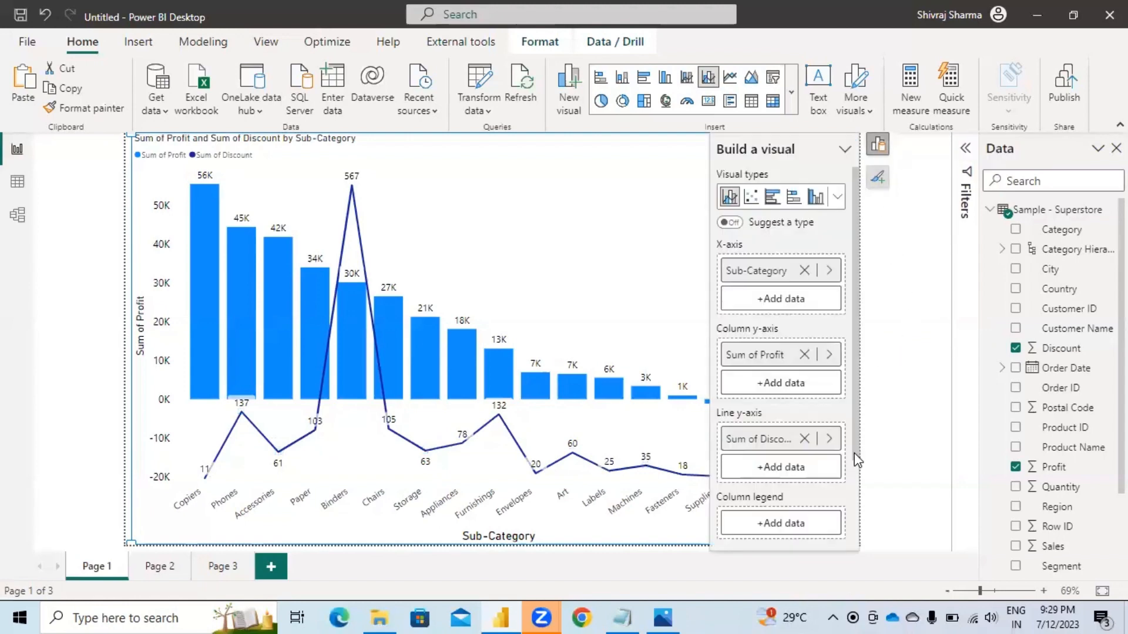
left_click(804, 439)
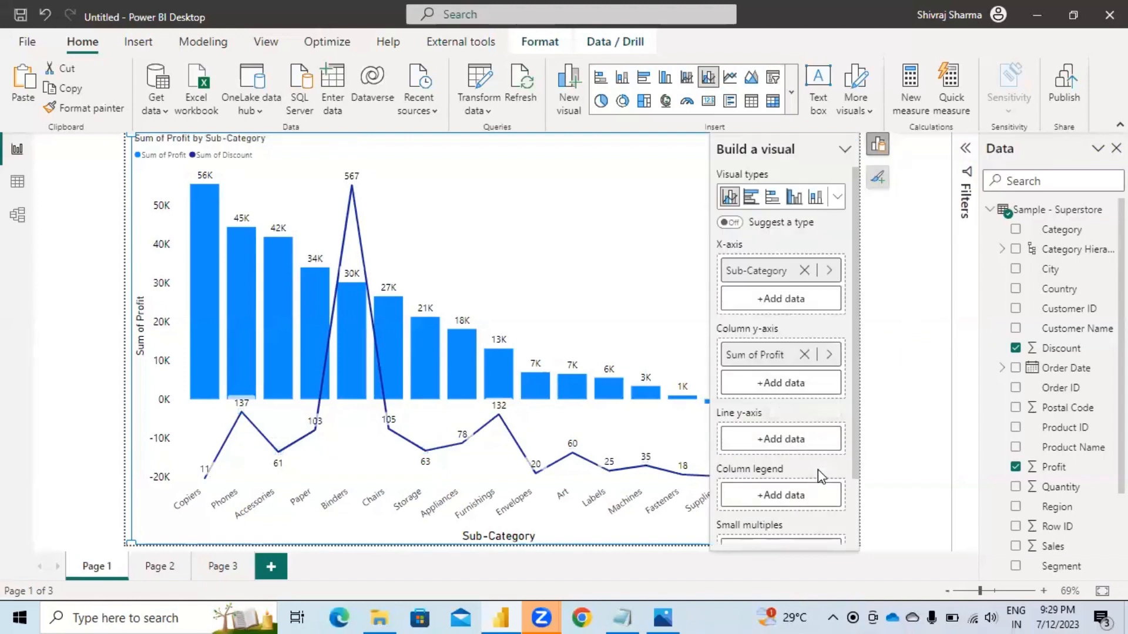
Step: Convert the Profit by Sub-Category combo chart into a stacked column chart
left_click(878, 145)
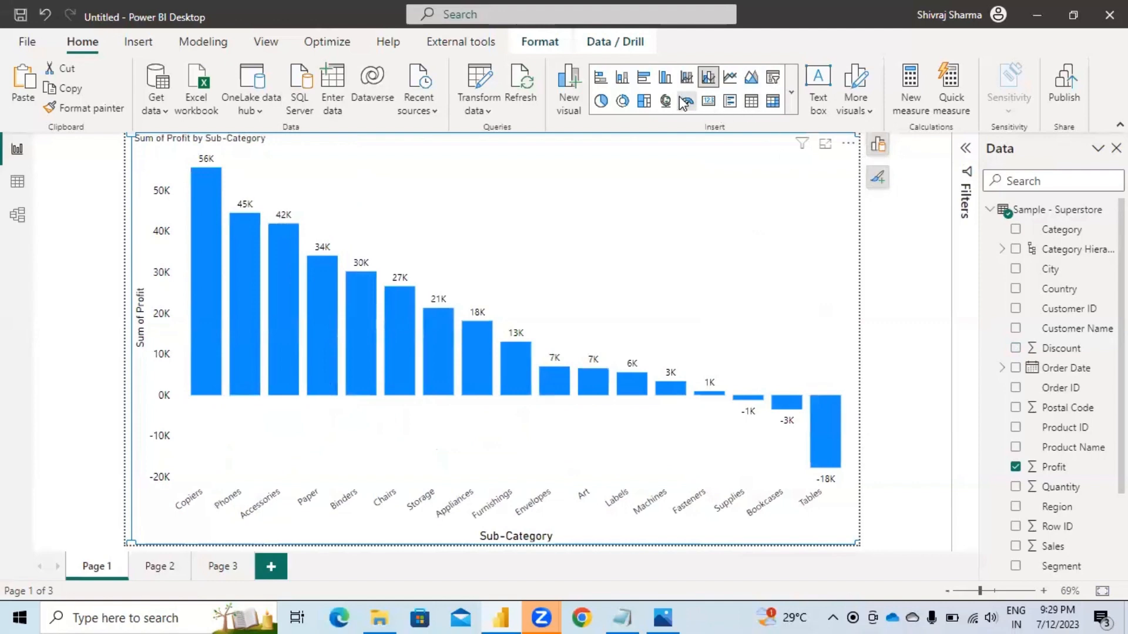
left_click(622, 76)
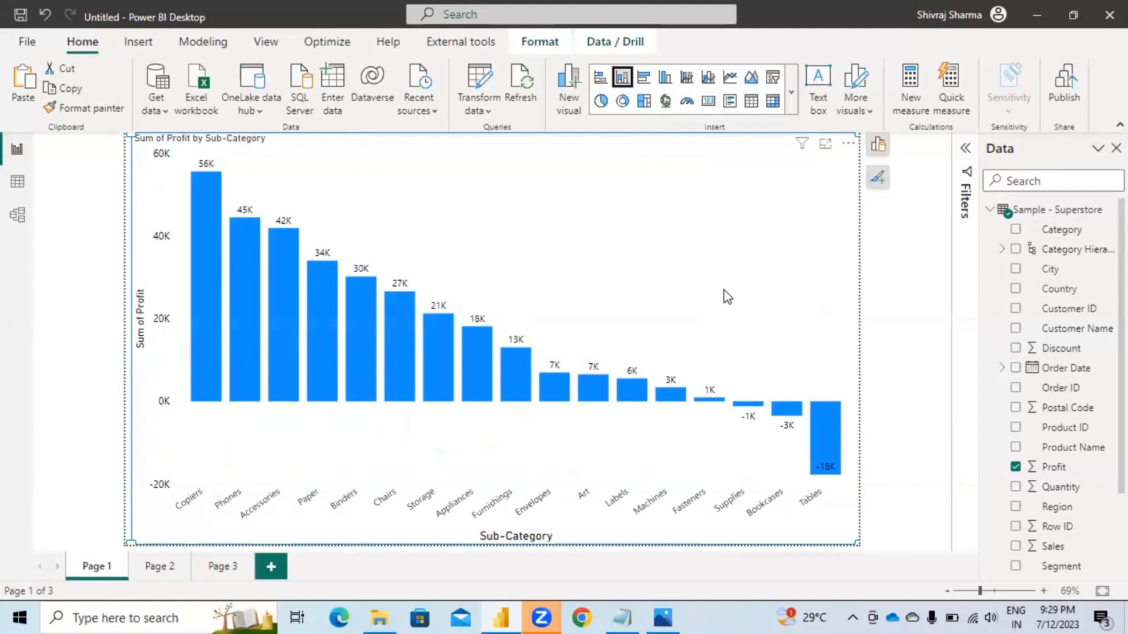
left_click(827, 445)
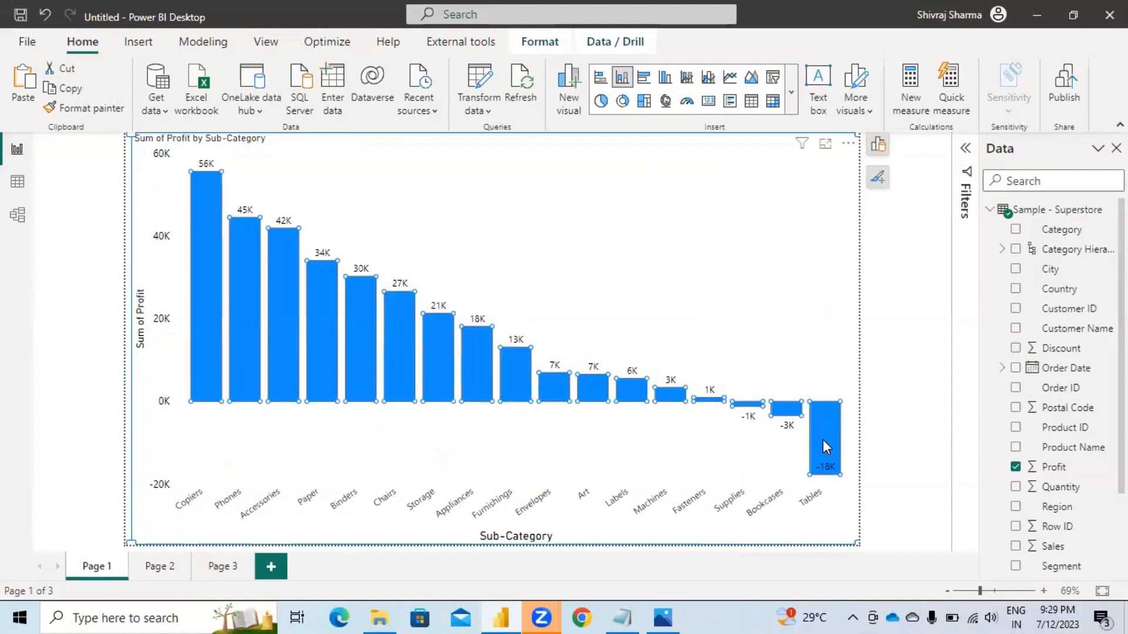
right_click(822, 439)
left_click(741, 464)
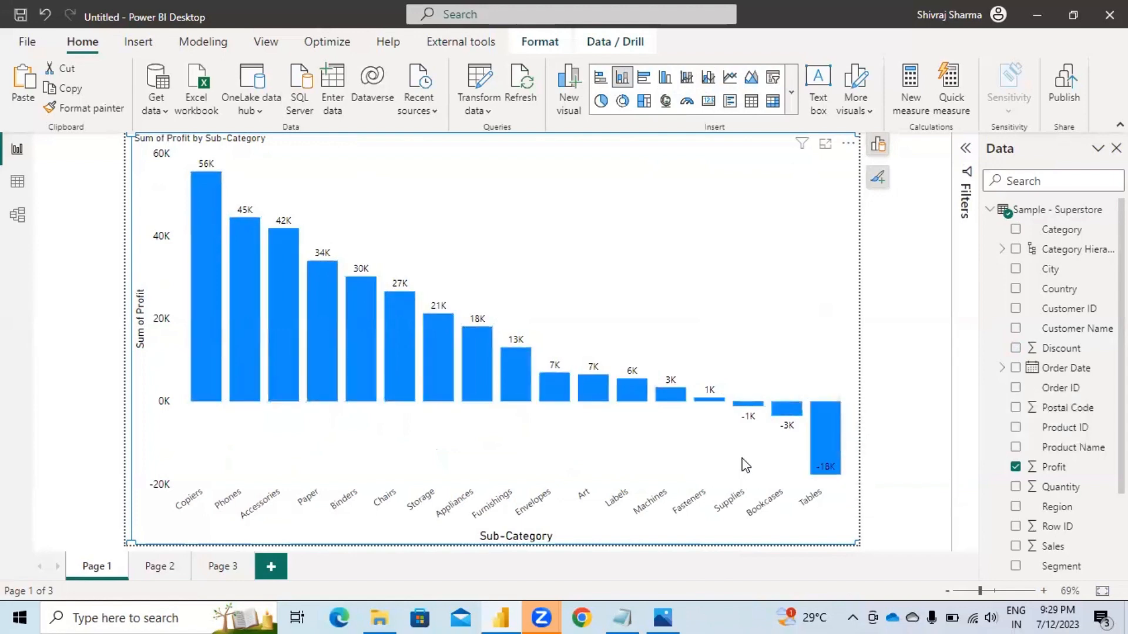
right_click(825, 445)
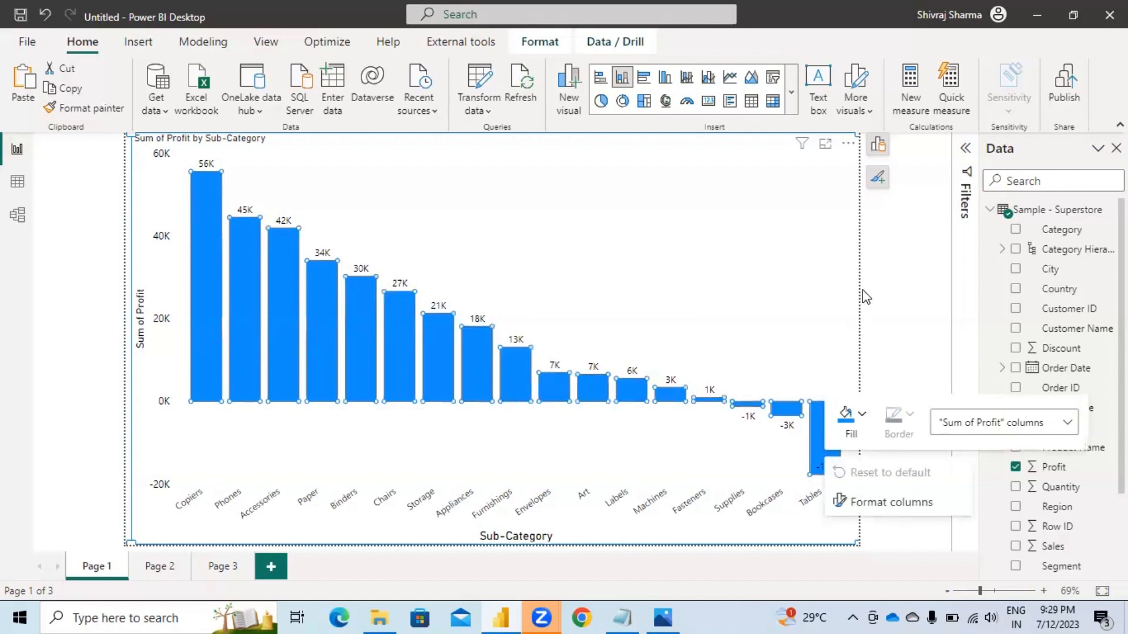
left_click(898, 299)
left_click(810, 281)
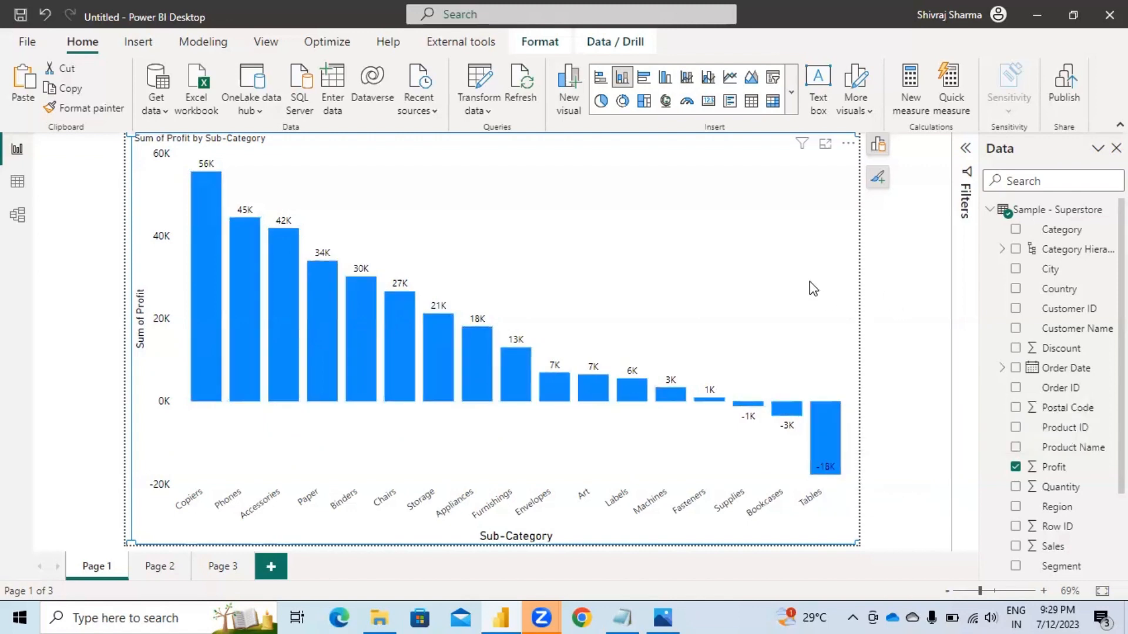
right_click(817, 424)
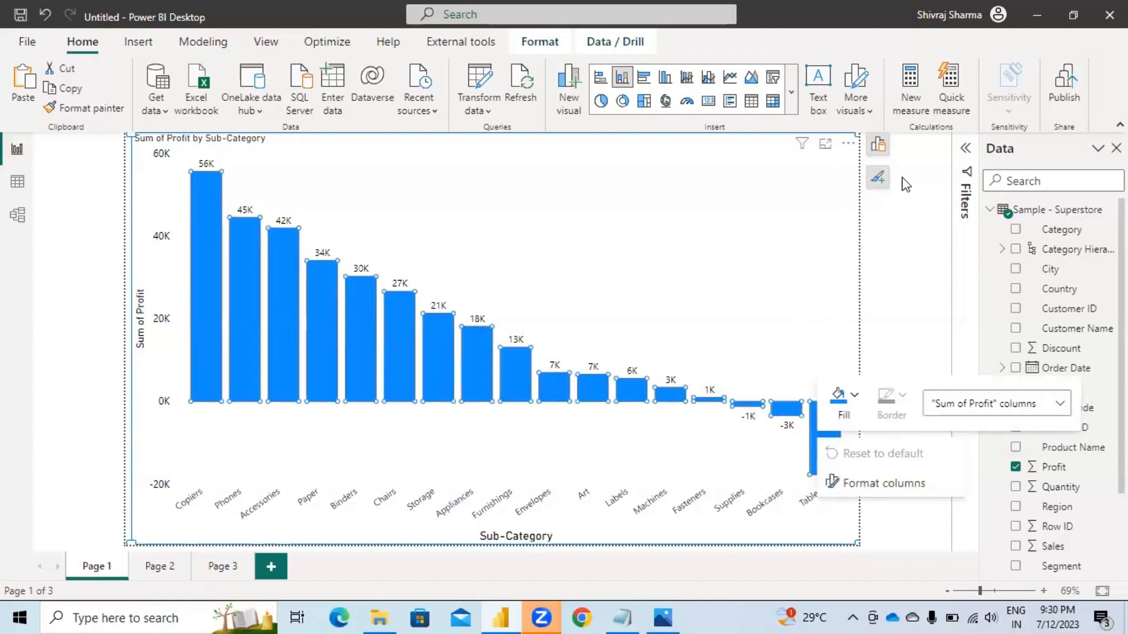
left_click(881, 148)
left_click(881, 148)
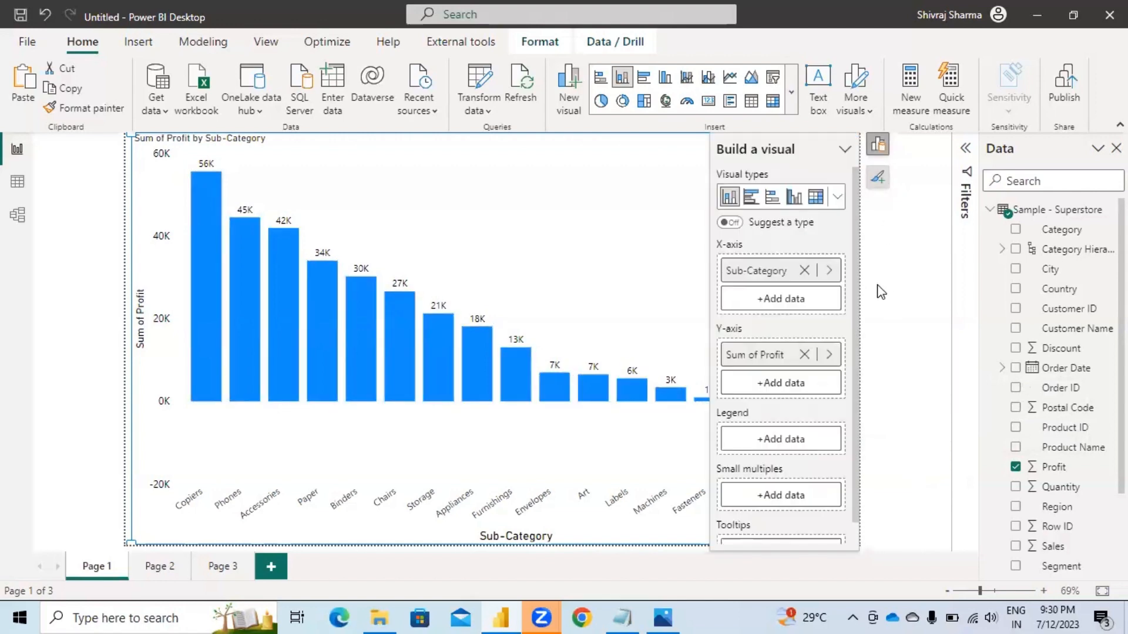
scroll(798, 373, "down", 1)
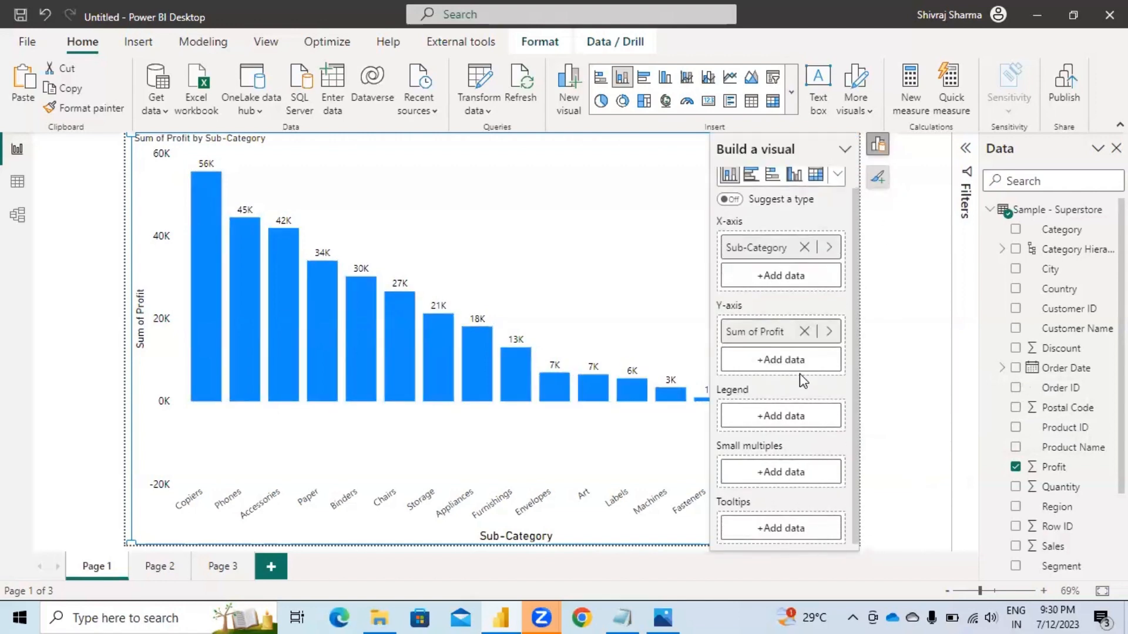
scroll(799, 373, "up", 1)
left_click(878, 145)
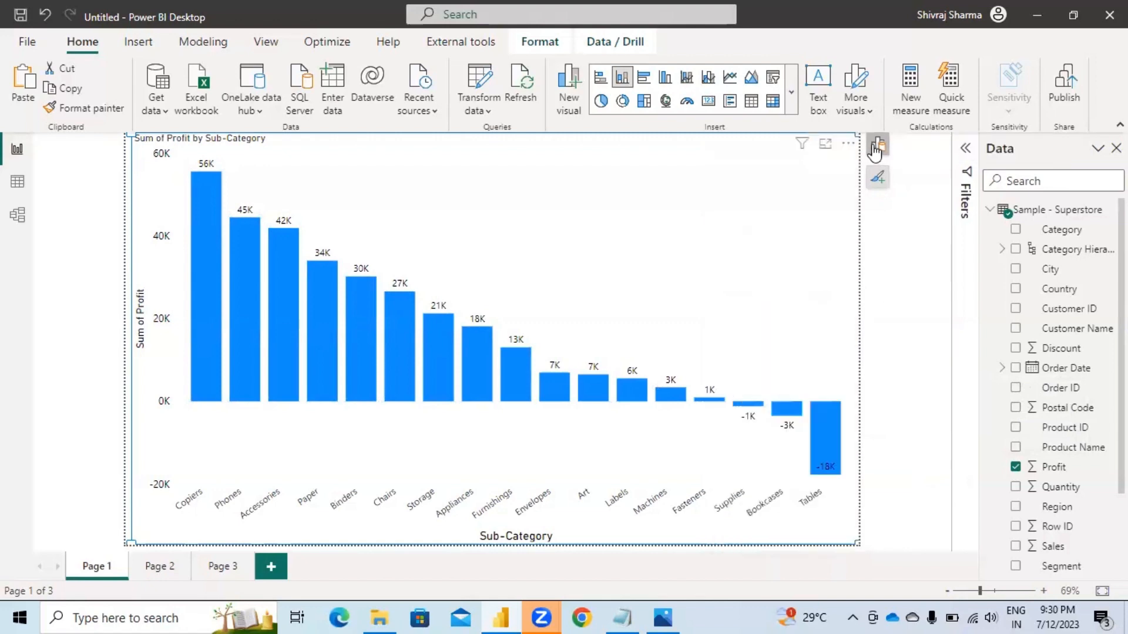
right_click(319, 325)
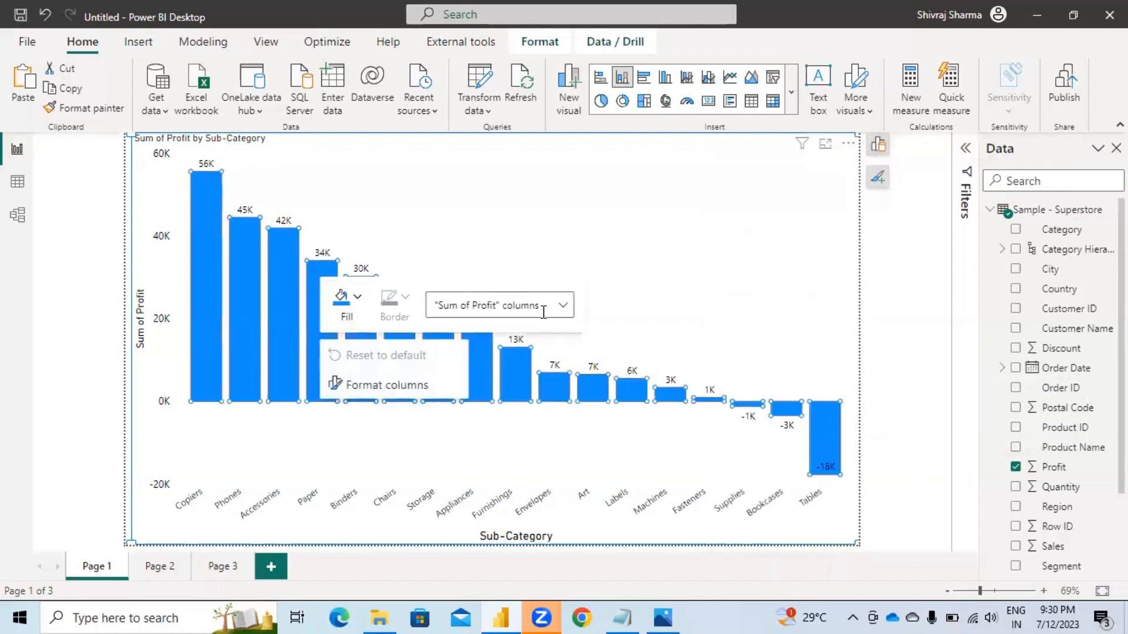
left_click(563, 313)
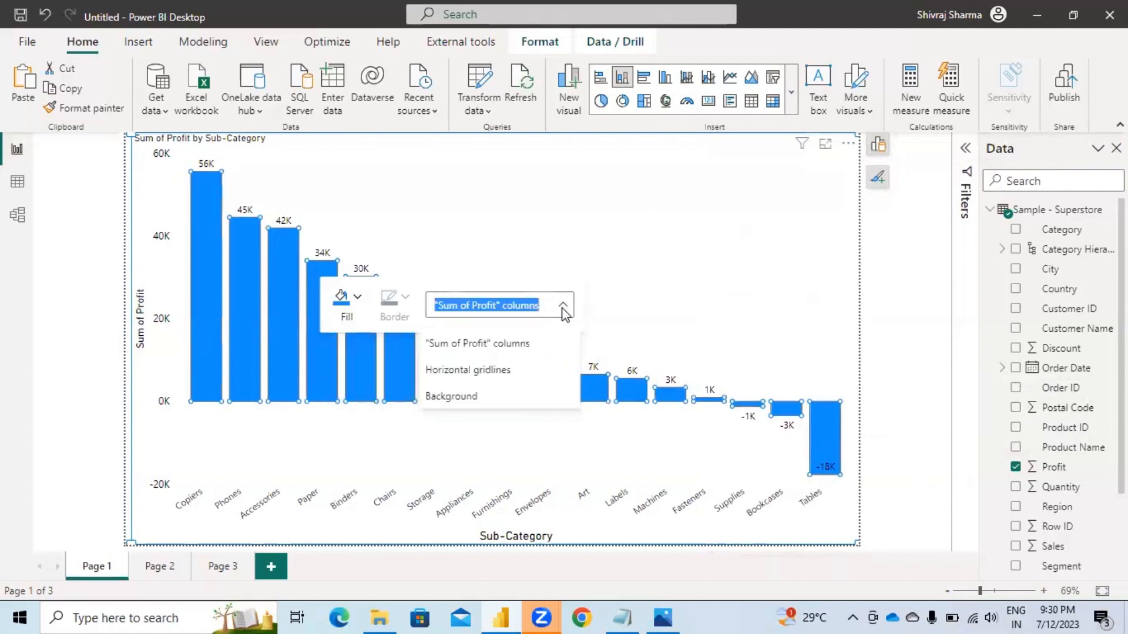
left_click(917, 342)
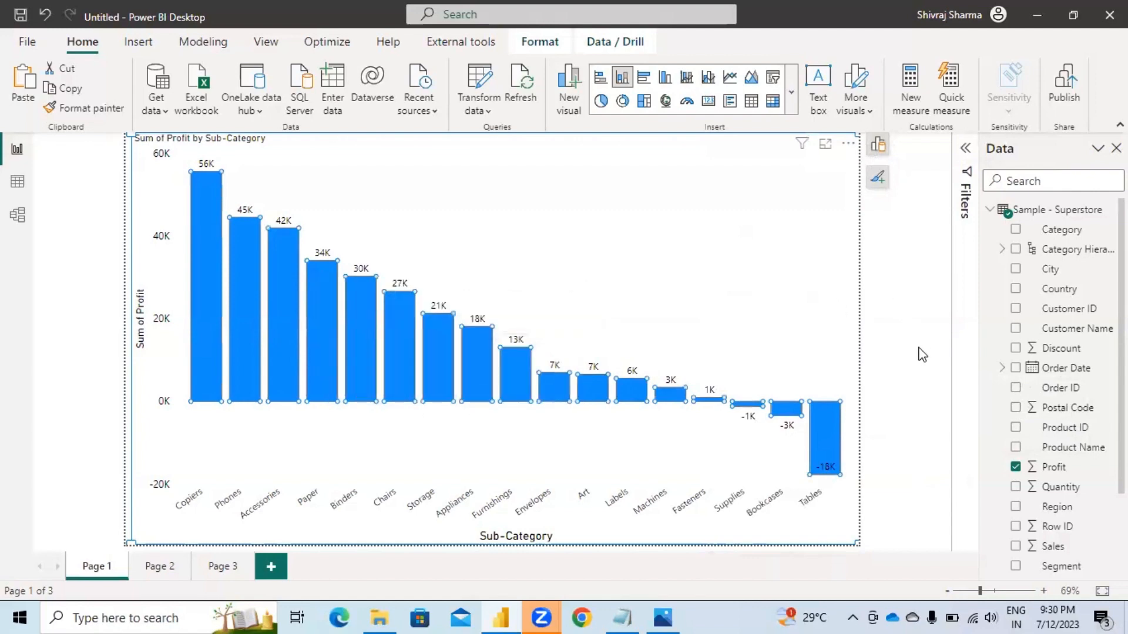
Step: Deselect the column chart, then run the Analyze option that finds where this distribution is different from the Tables bar
left_click(918, 355)
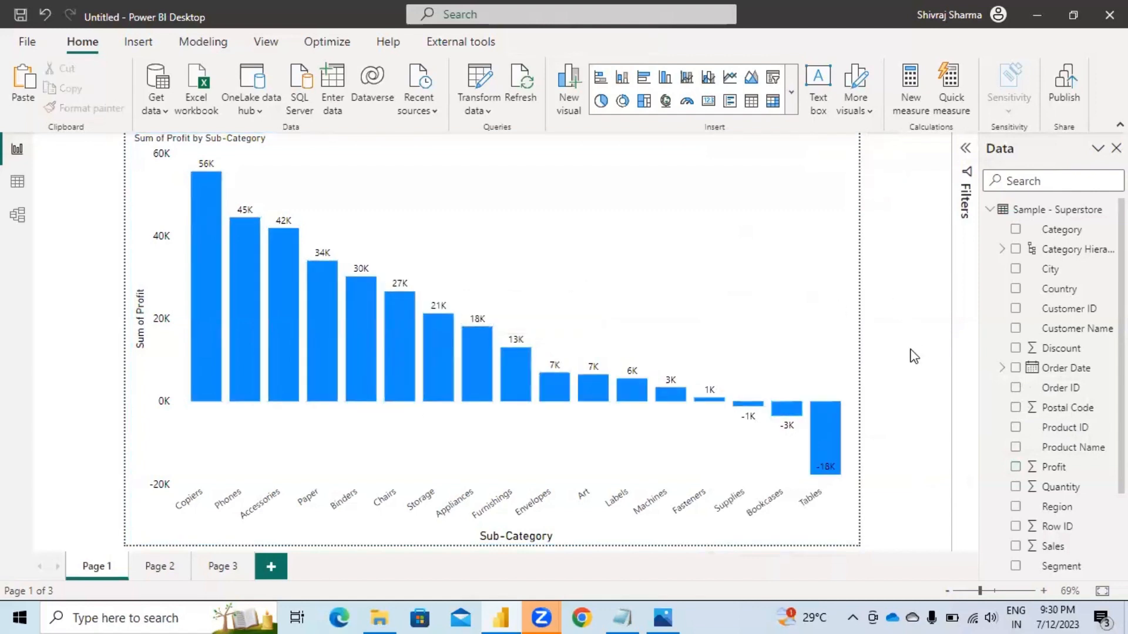
right_click(639, 386)
left_click(879, 335)
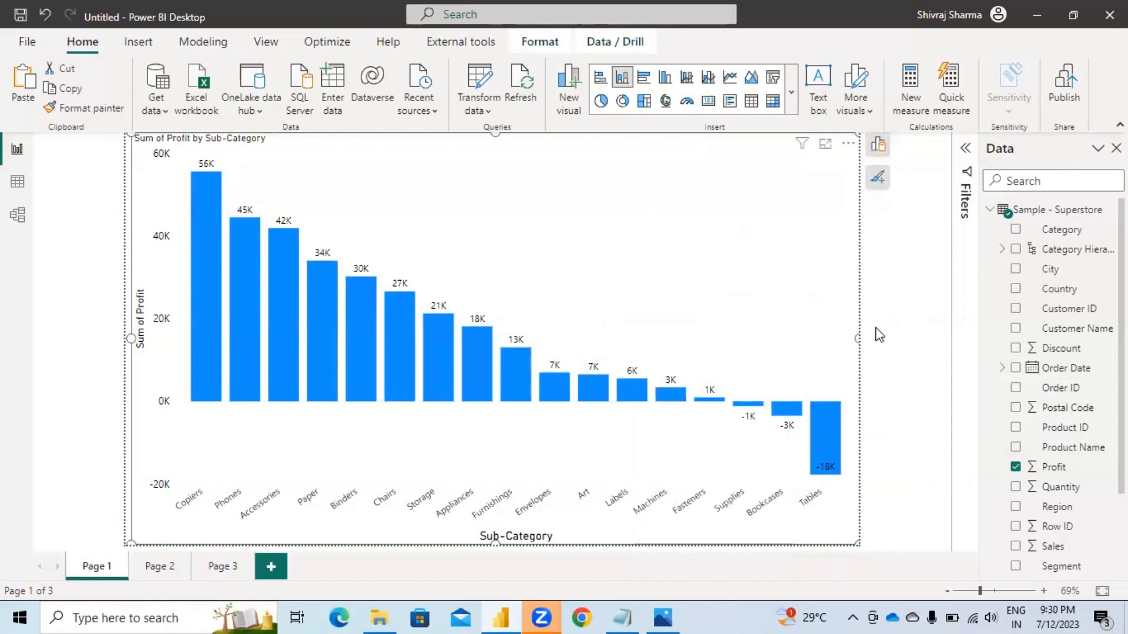
right_click(827, 424)
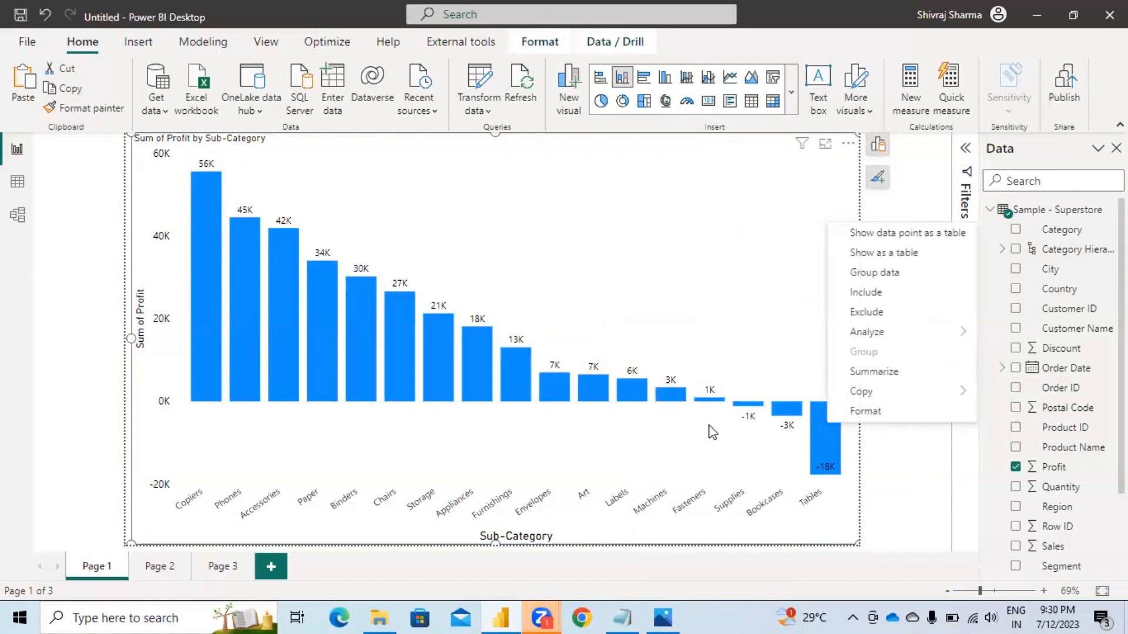
left_click(895, 467)
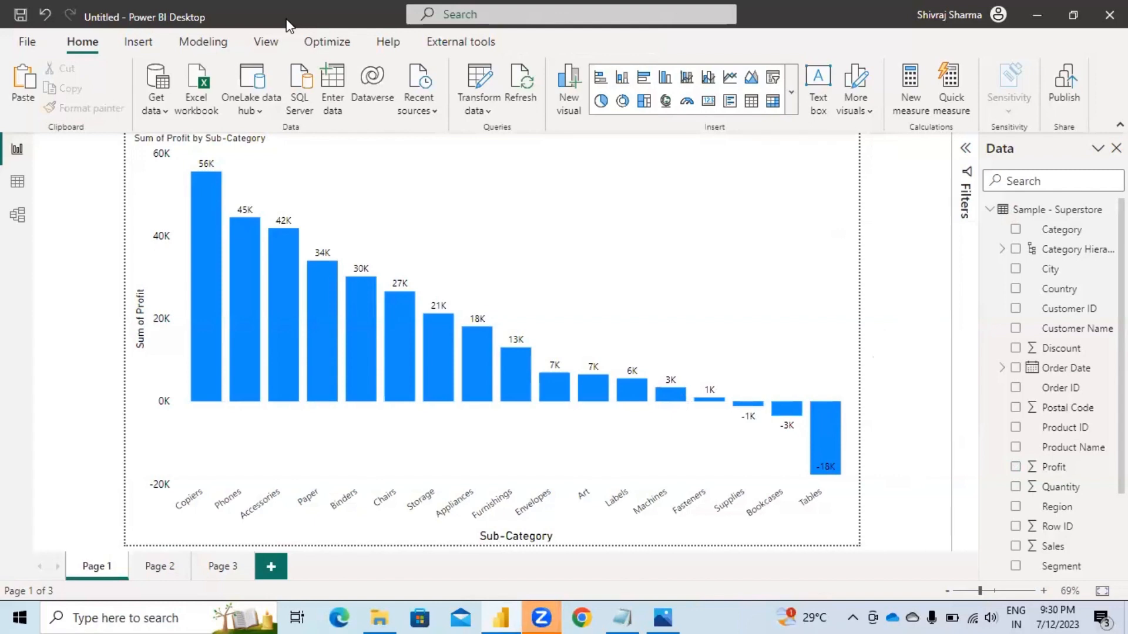
right_click(817, 426)
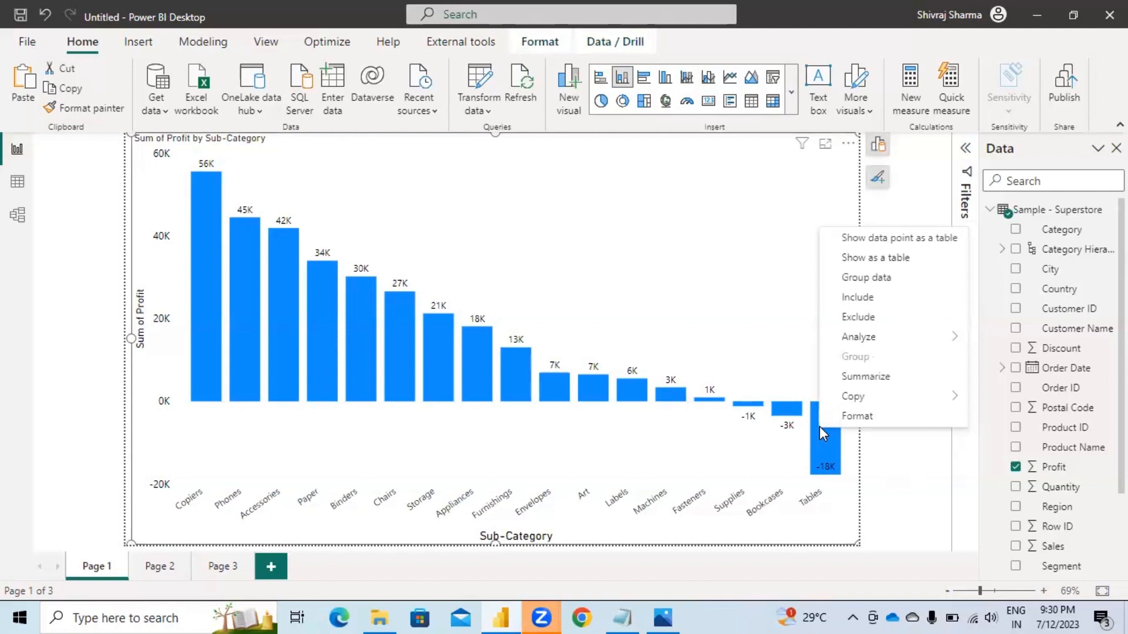
mouse_move(863, 344)
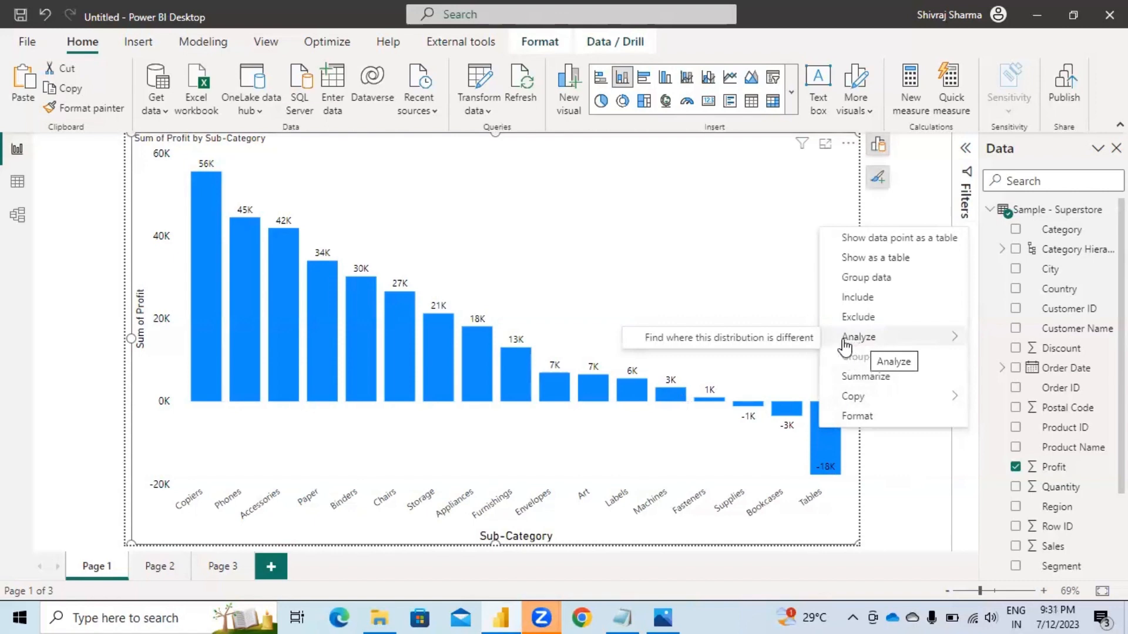
left_click(783, 339)
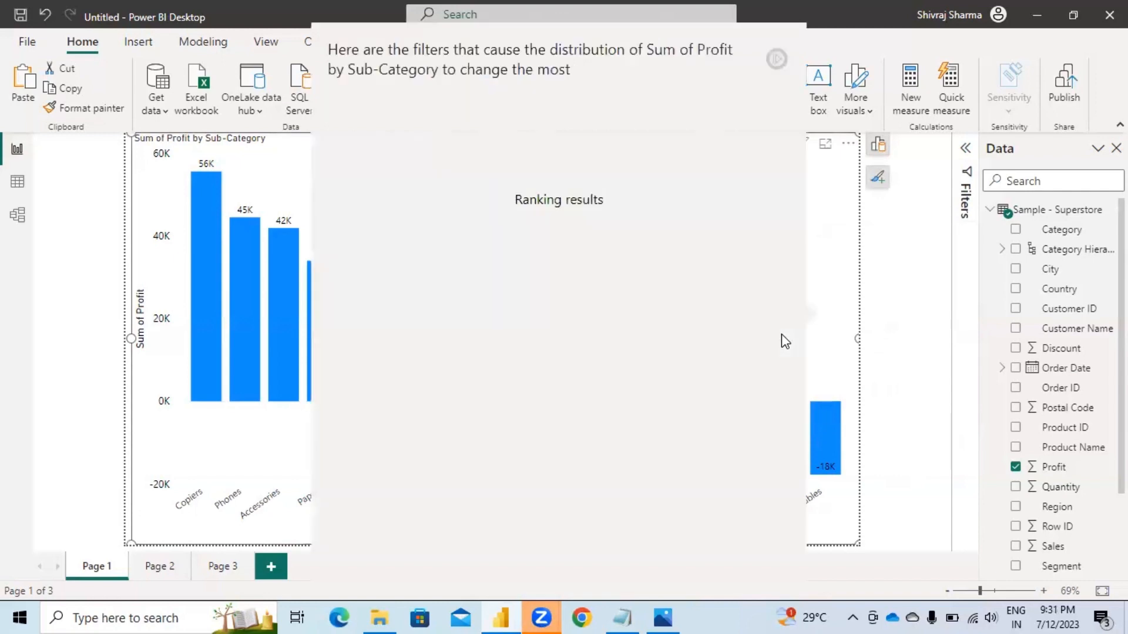
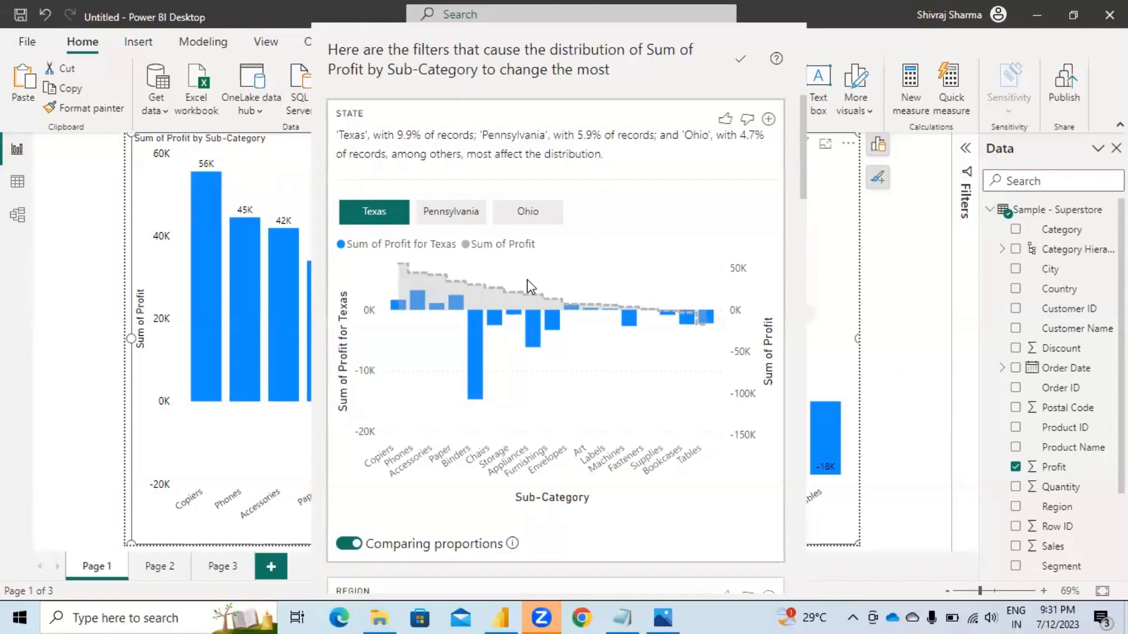
Step: Compare the State analysis of Sum of Profit by Sub-Category for Texas, Pennsylvania and Ohio, checking the Tables bar
left_click(461, 212)
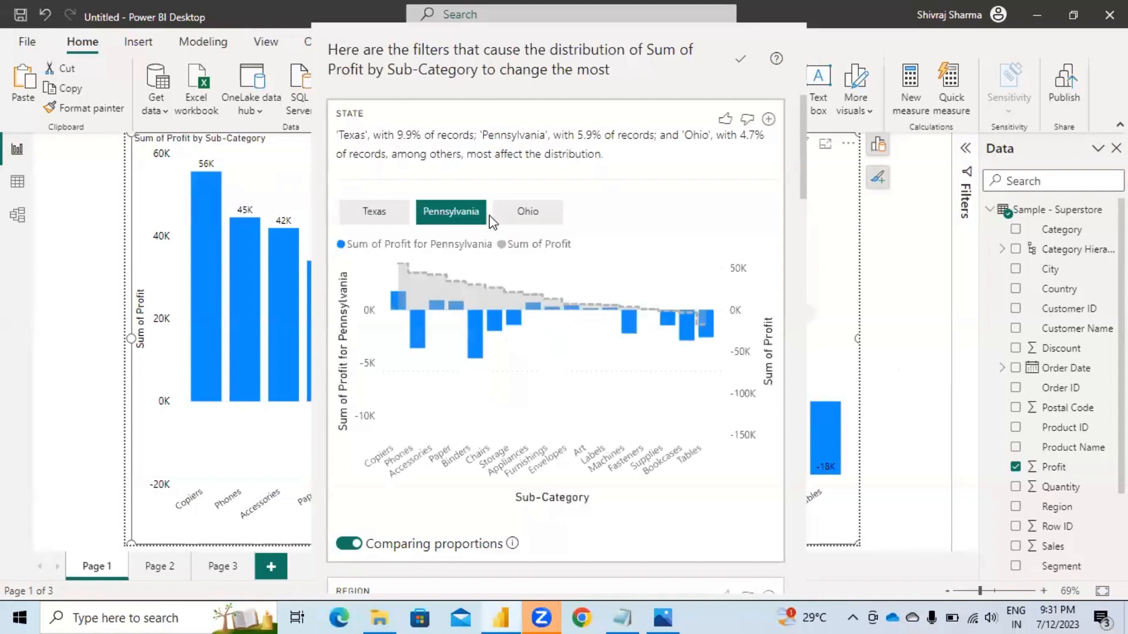
left_click(528, 218)
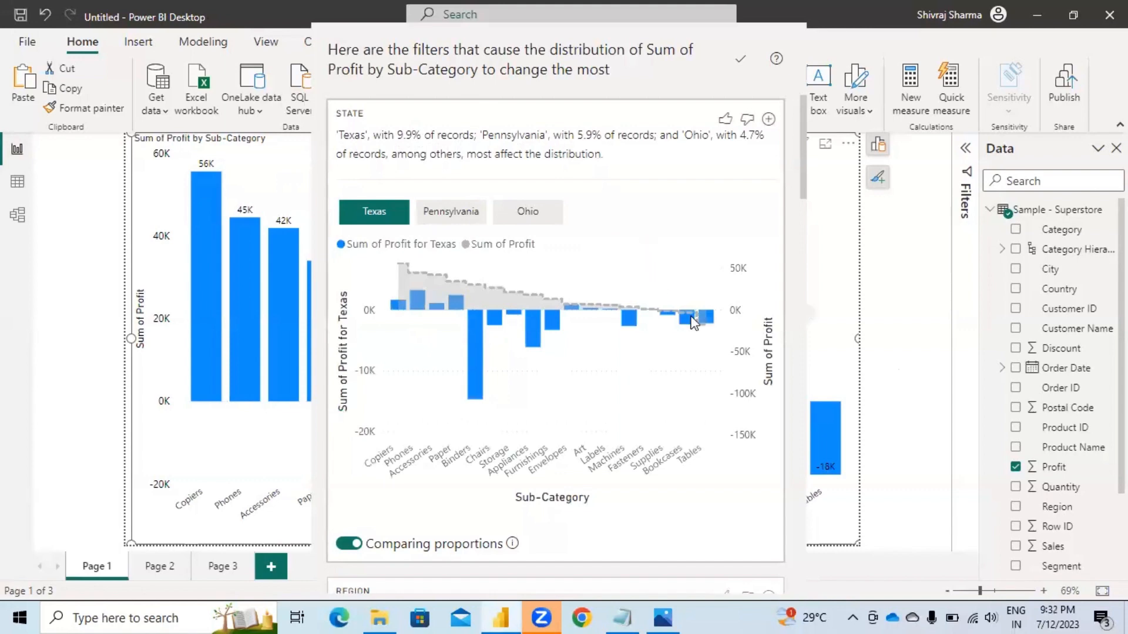
mouse_move(713, 324)
left_click(456, 218)
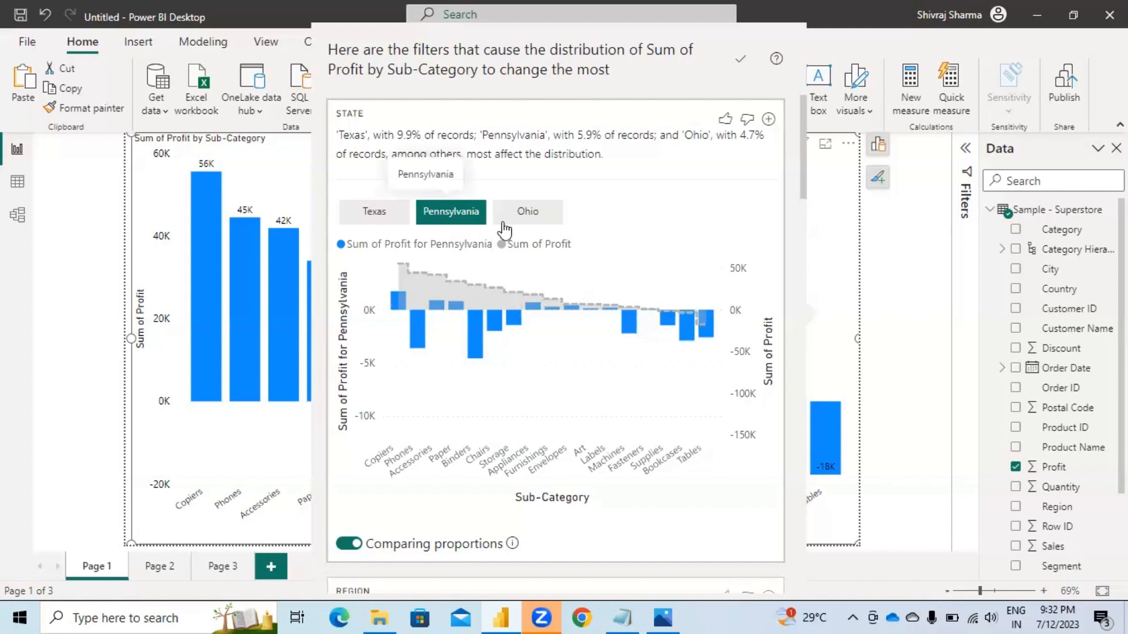
left_click(544, 215)
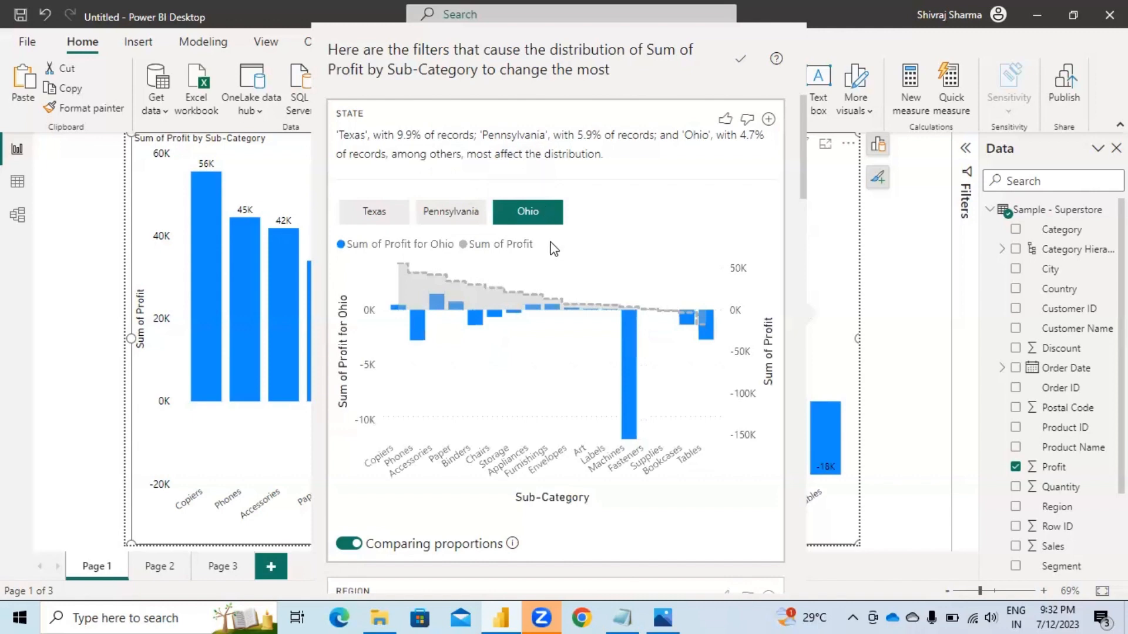
Step: Compare the Region analysis of Sum of Profit by Sub-Category for Central, West and East, checking the Tables bar
scroll(555, 250, "down", 8)
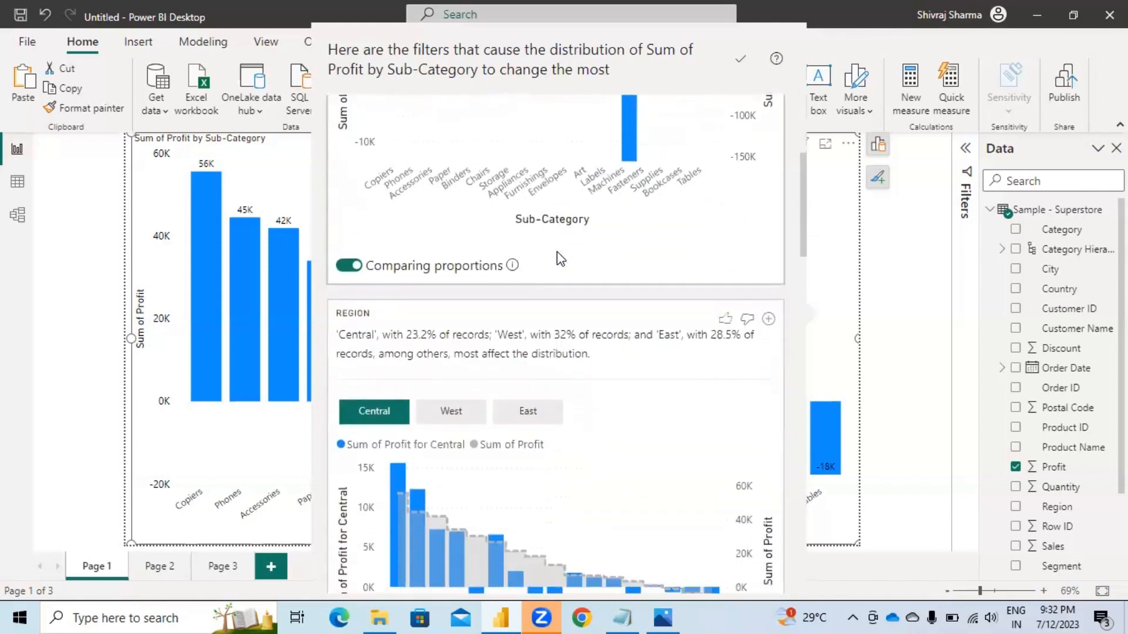
scroll(558, 256, "down", 2)
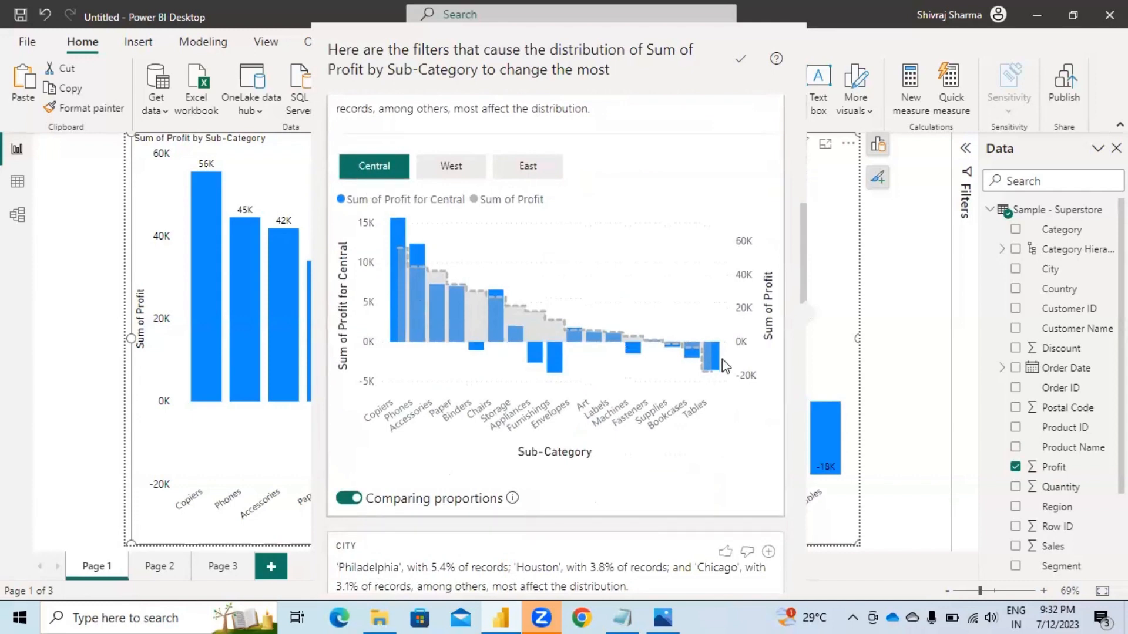
left_click(454, 175)
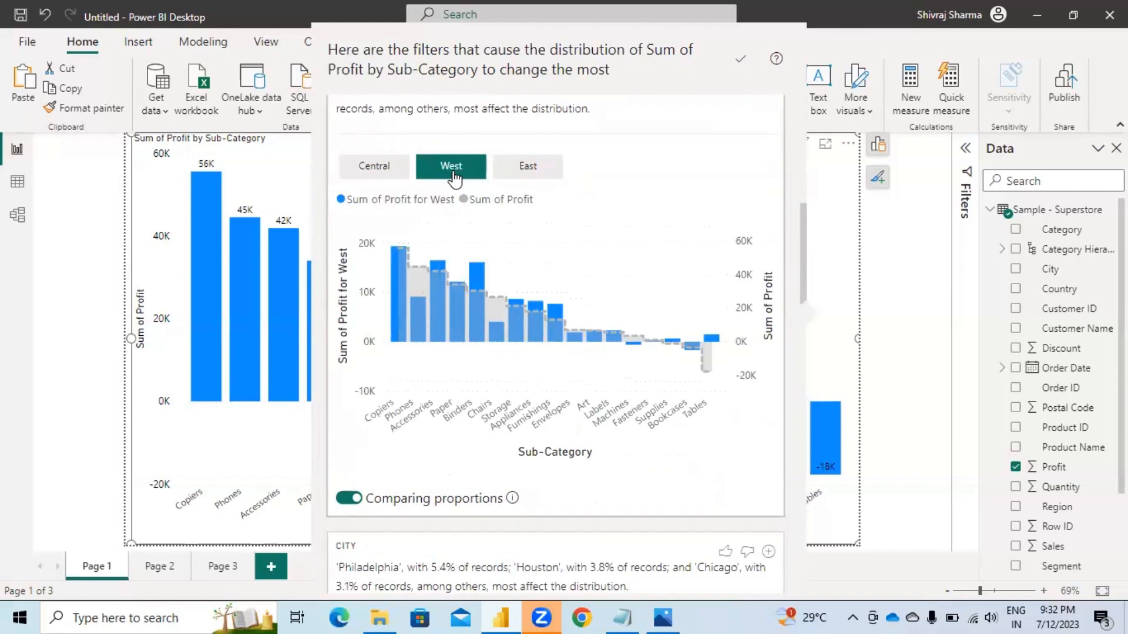
left_click(538, 176)
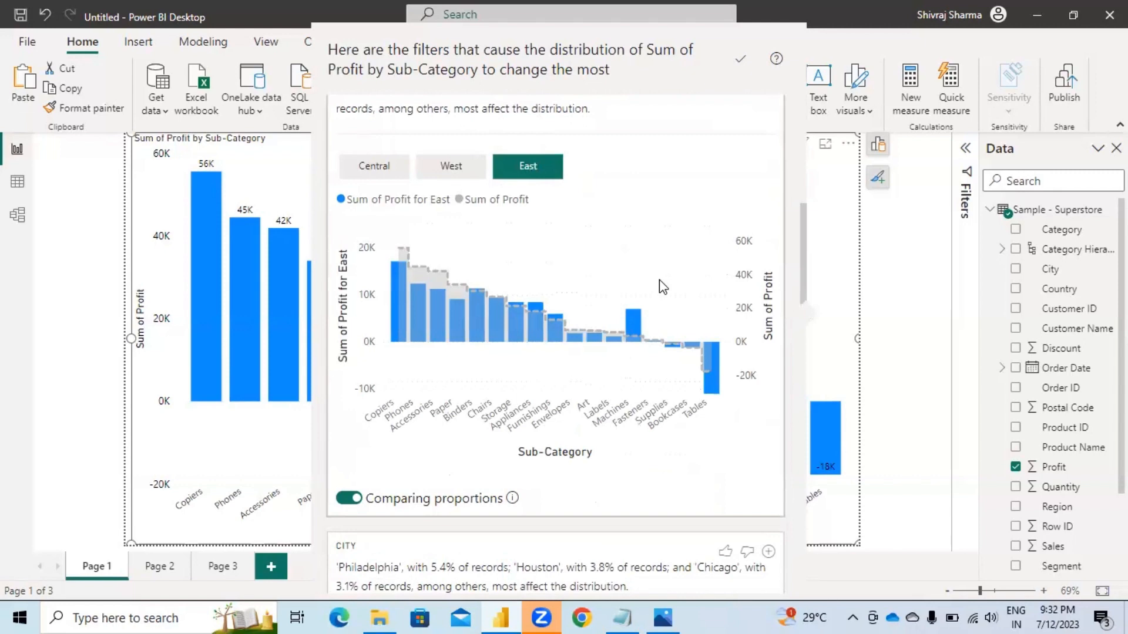
left_click(361, 169)
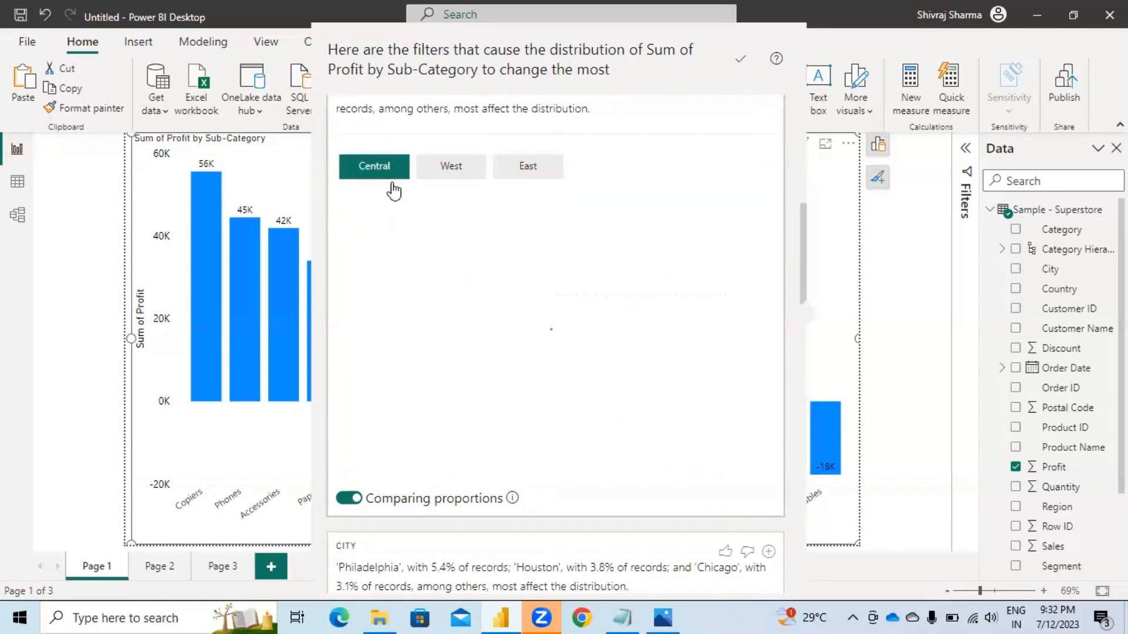
left_click(467, 171)
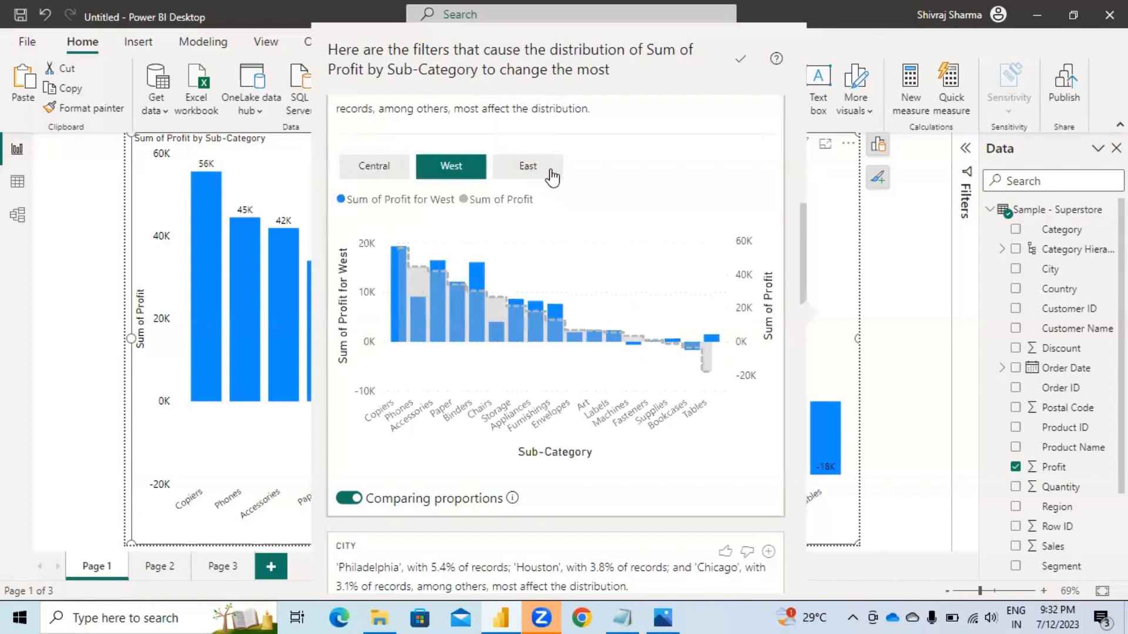
left_click(552, 176)
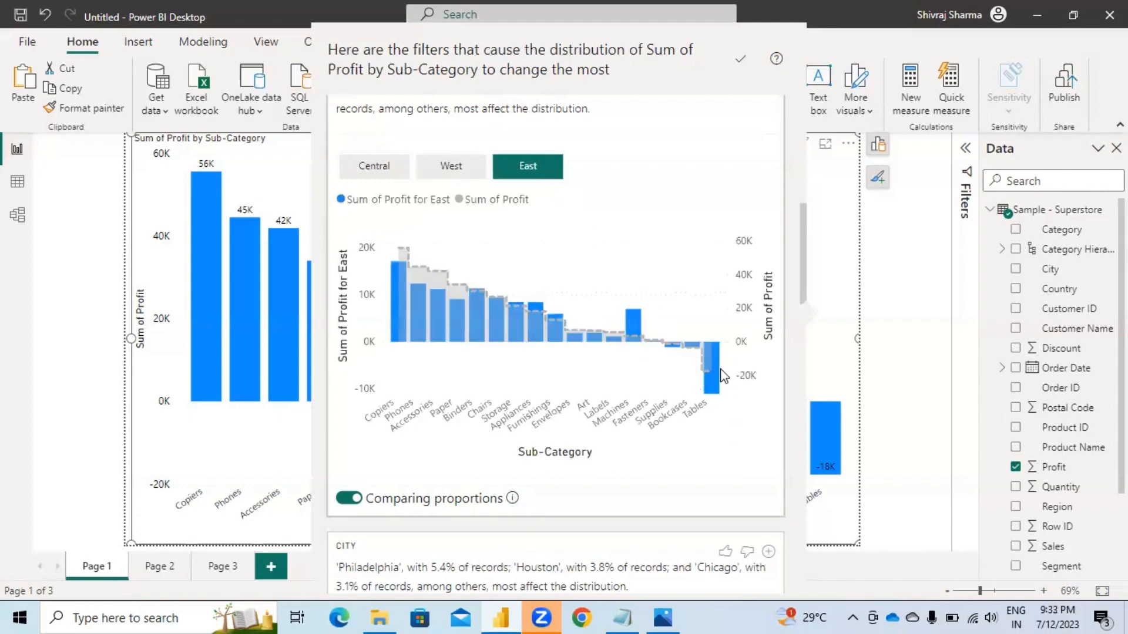
mouse_move(712, 380)
Step: Examine the City analysis of Sum of Profit by Sub-Category for Philadelphia and Houston
scroll(713, 269, "down", 5)
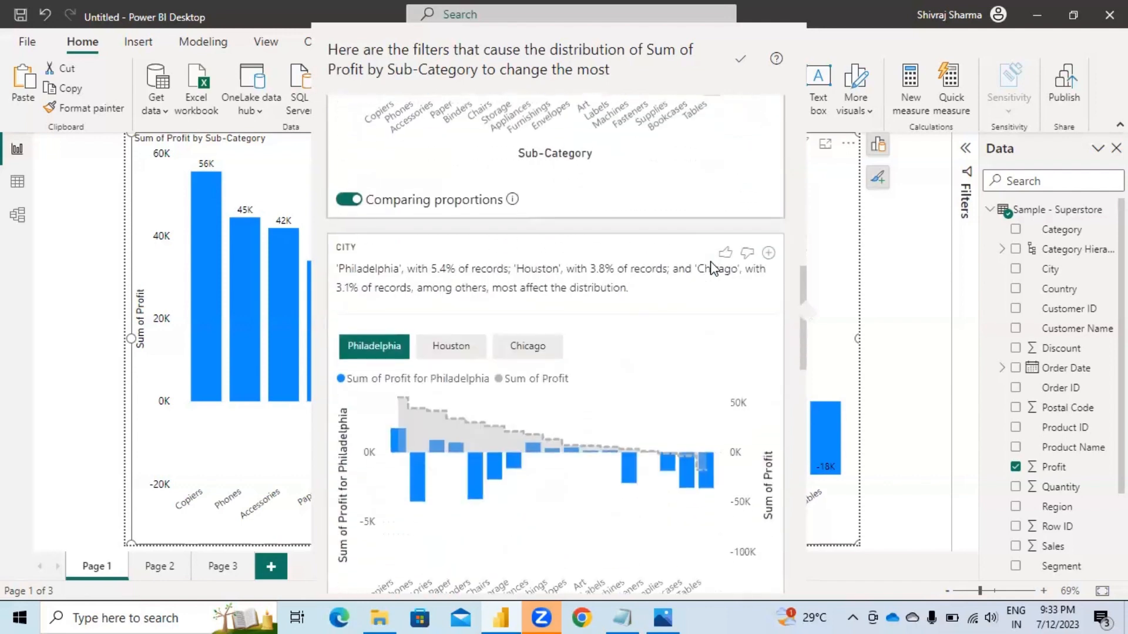
scroll(713, 268, "down", 1)
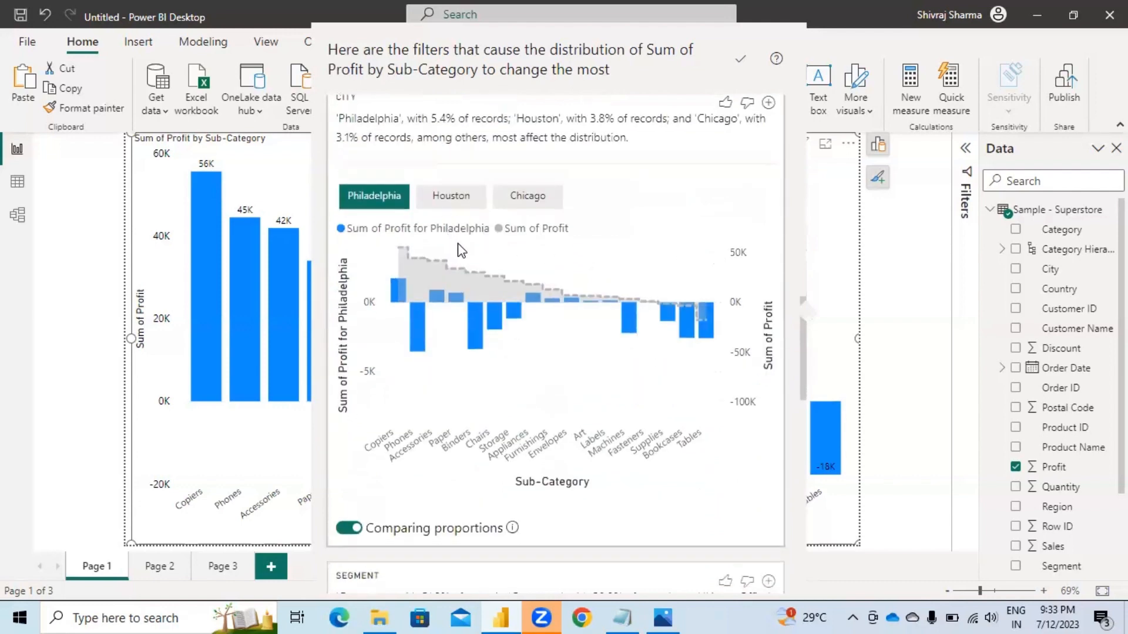
left_click(454, 204)
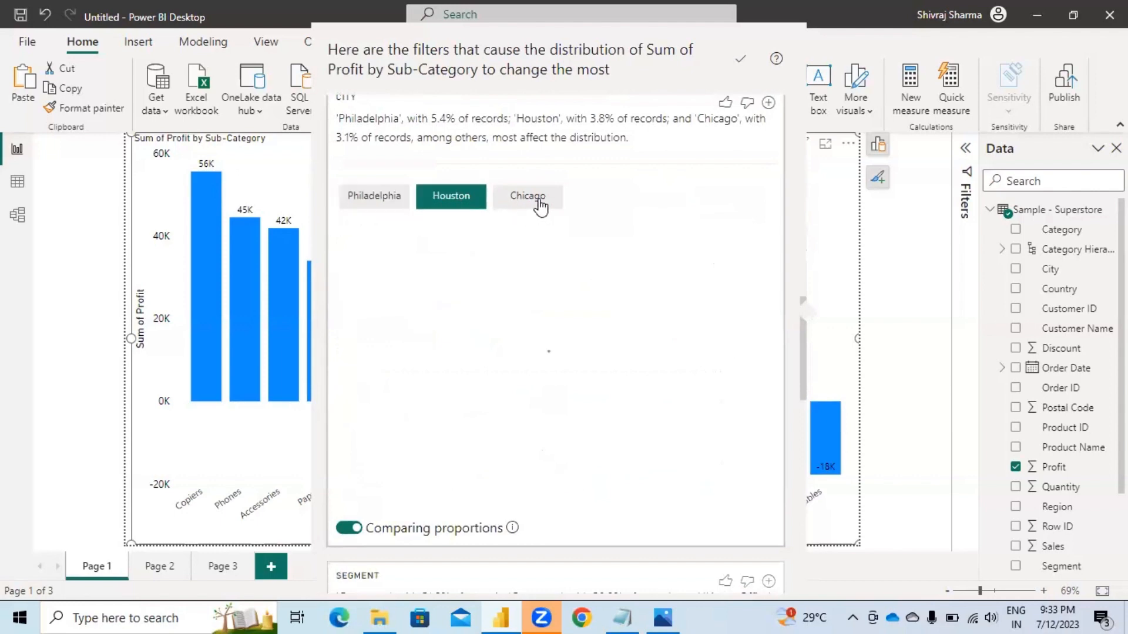
Step: View how the profit distribution by sub-category differs for the city Chicago and for the Corporate and Home Office segments
left_click(538, 206)
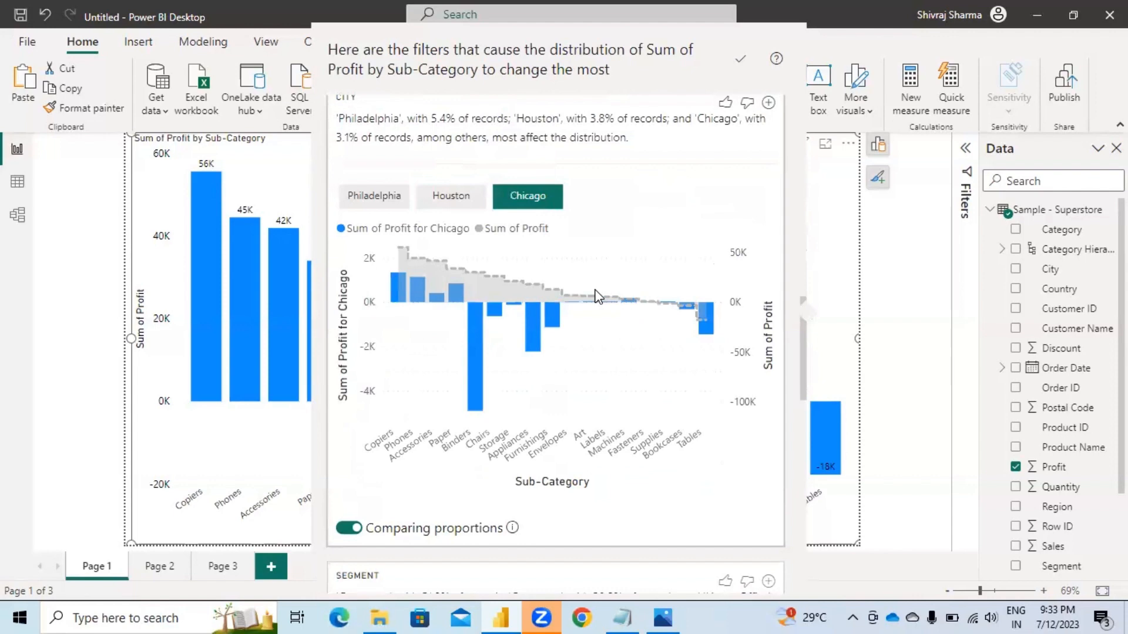
scroll(597, 295, "down", 6)
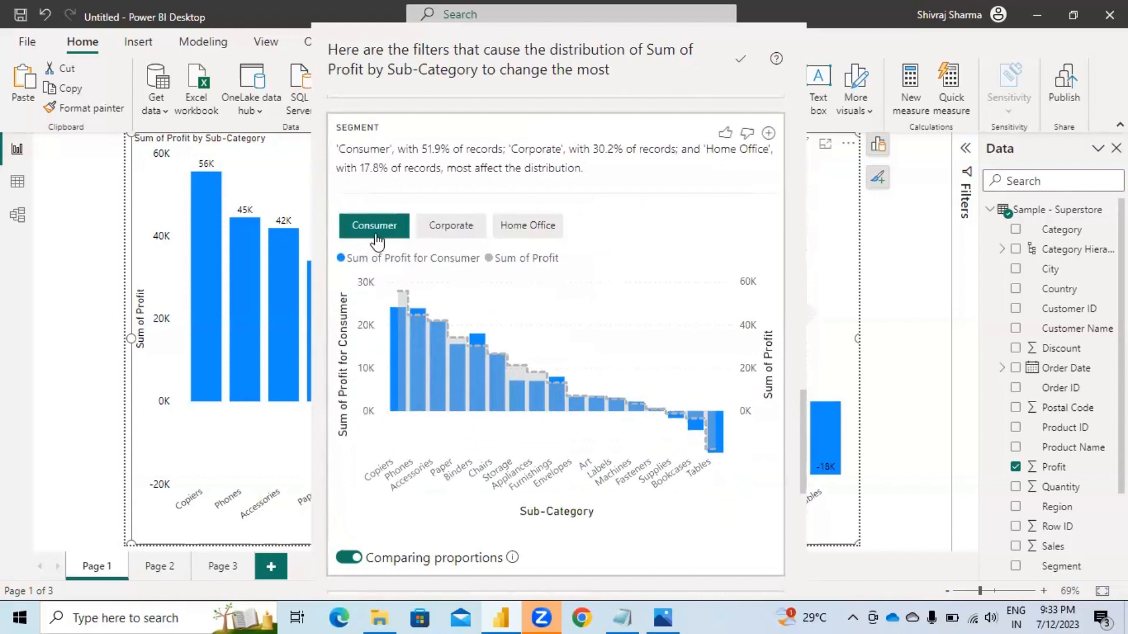
left_click(458, 233)
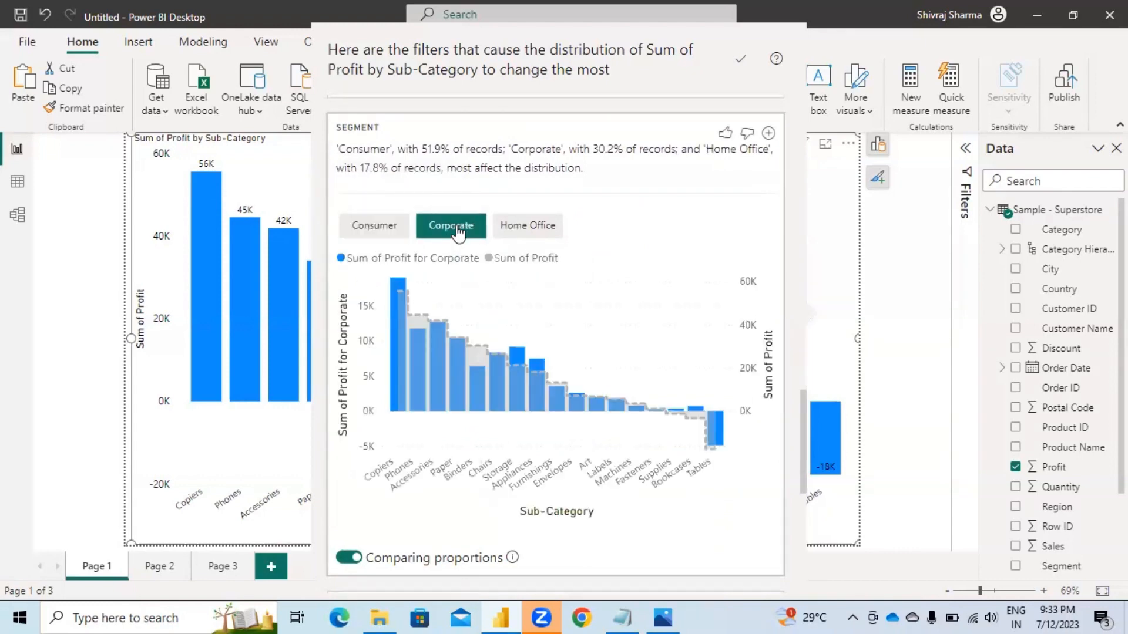
left_click(528, 231)
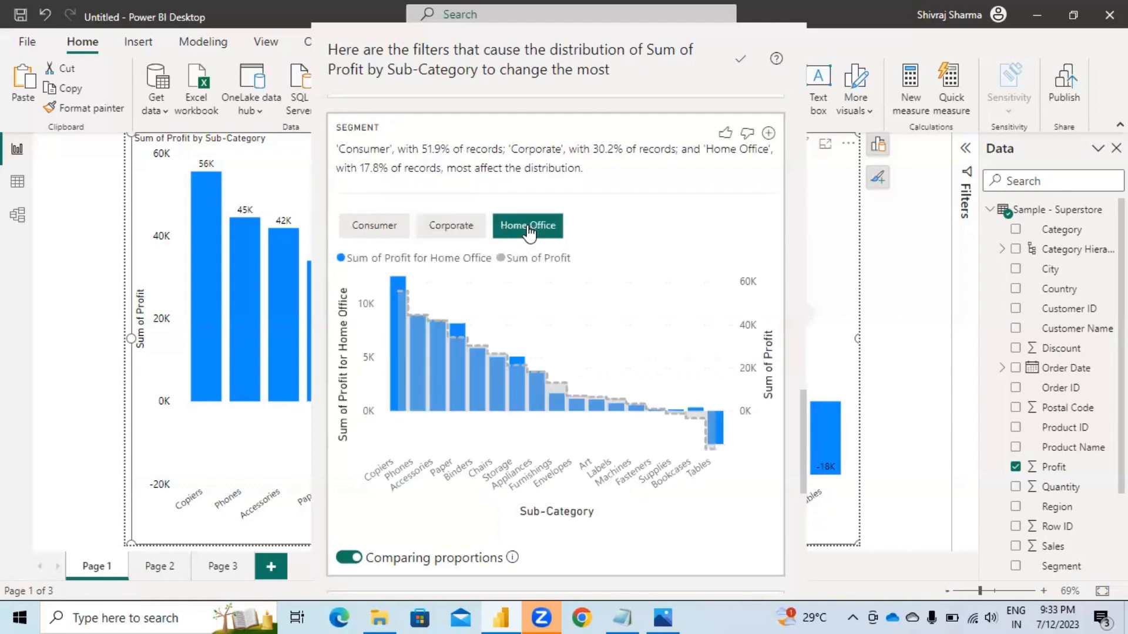
Step: Compare the Ship Mode profit distributions for First Class, Second Class and Standard Class, examining the Tables sub-category in each
scroll(529, 232, "down", 8)
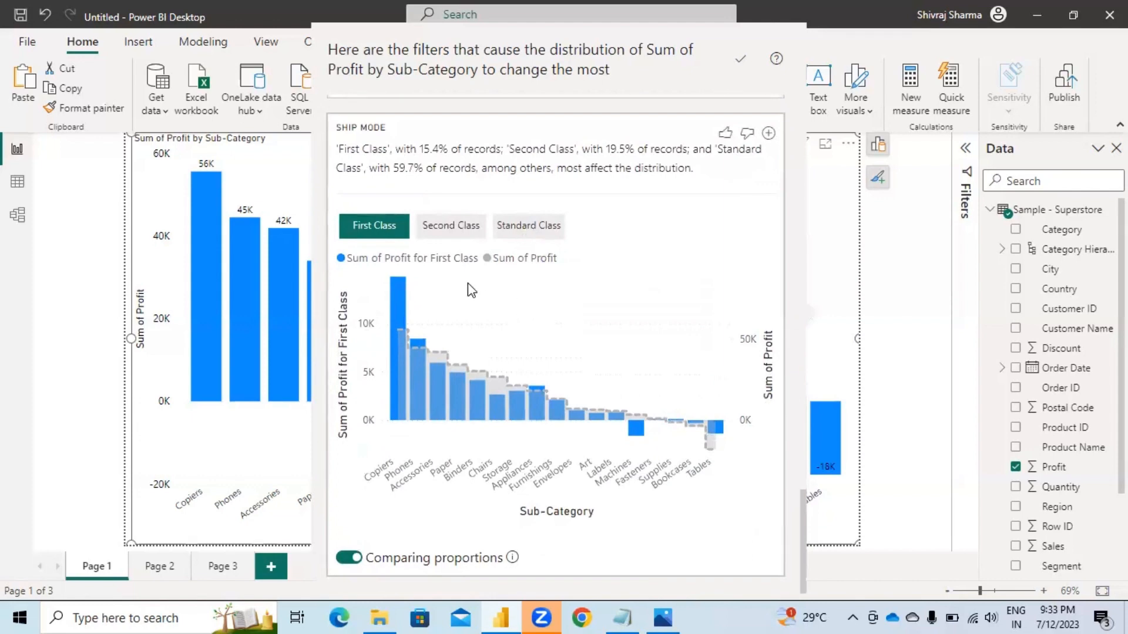
left_click(442, 234)
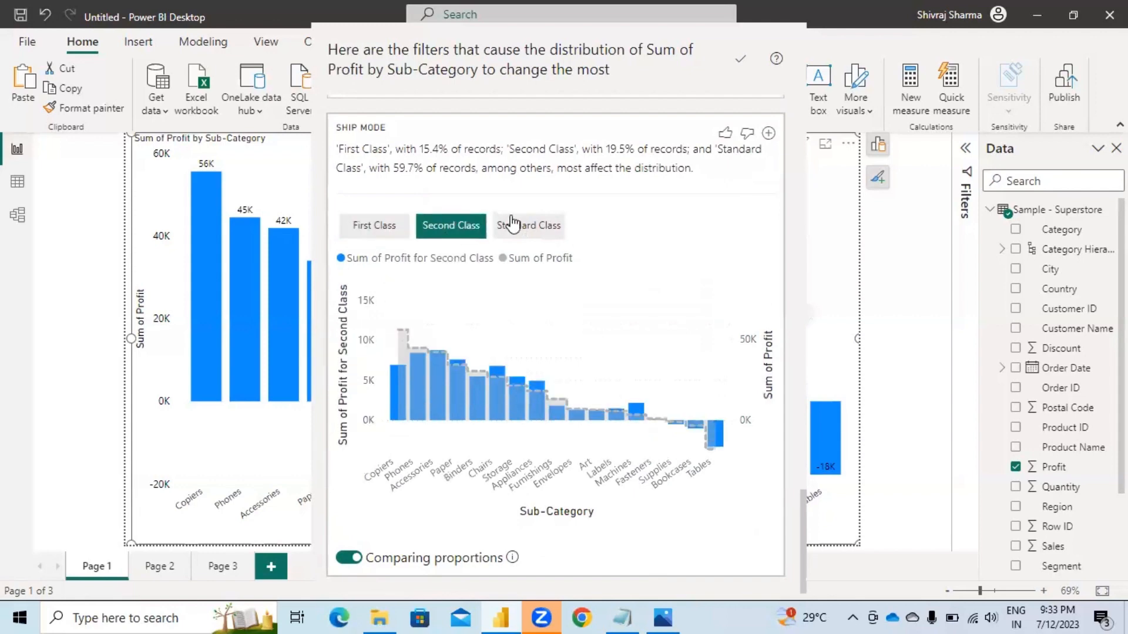
left_click(530, 232)
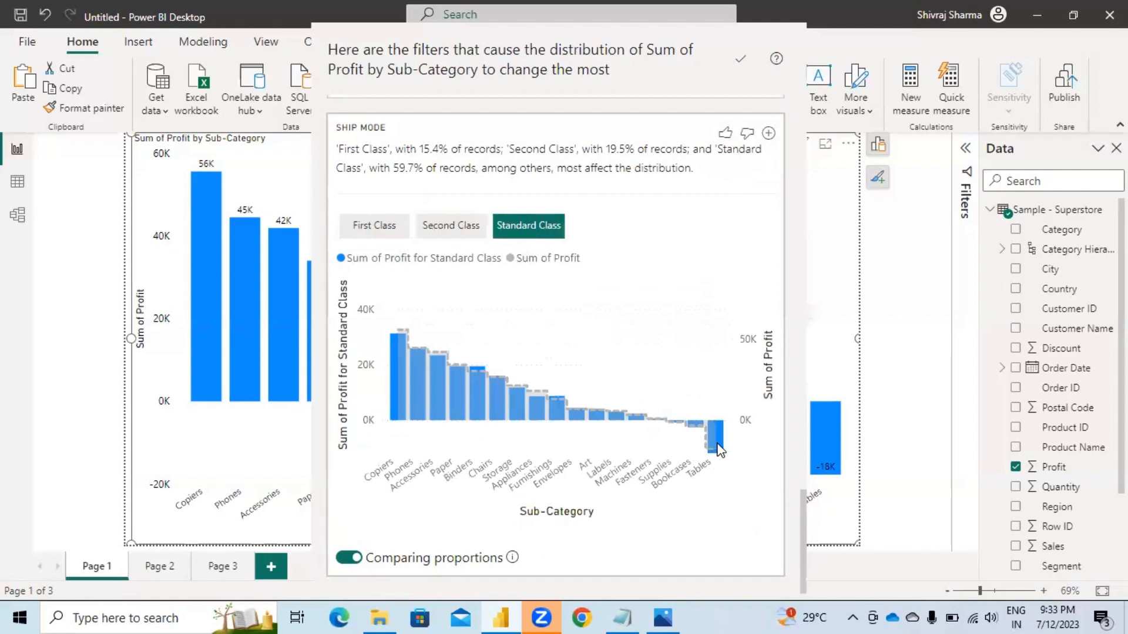
mouse_move(720, 450)
left_click(442, 229)
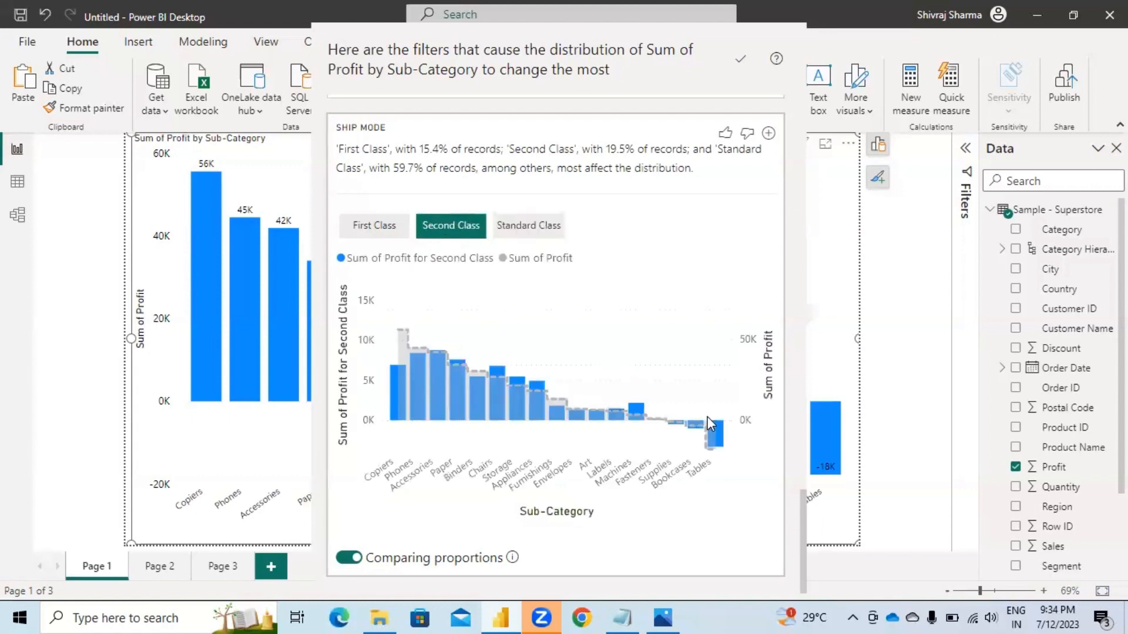
left_click(372, 229)
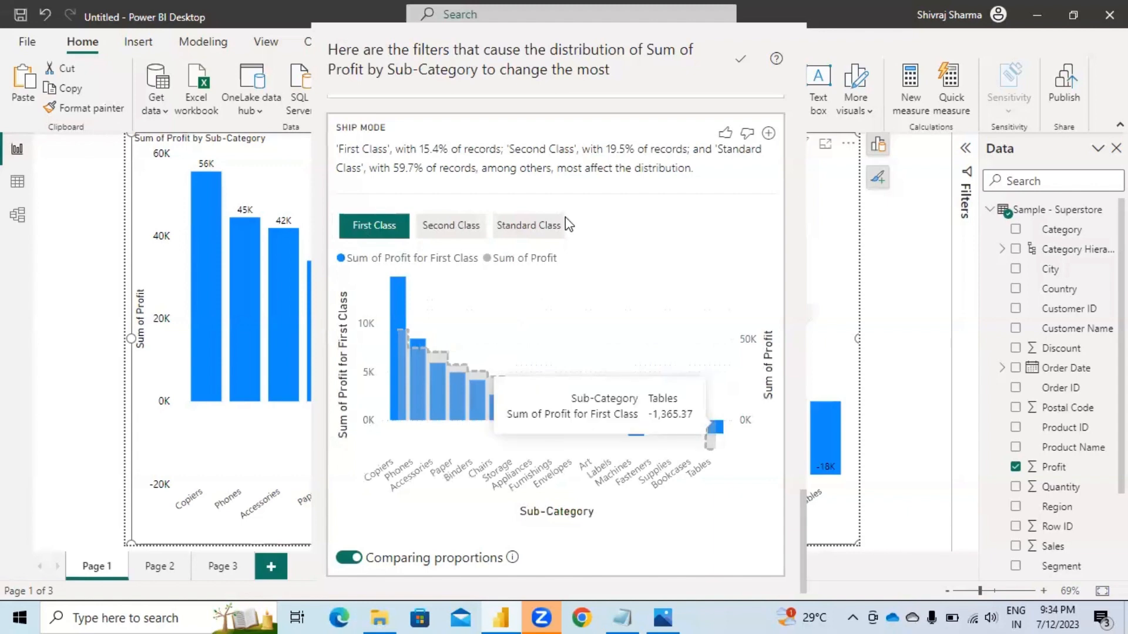
left_click(520, 226)
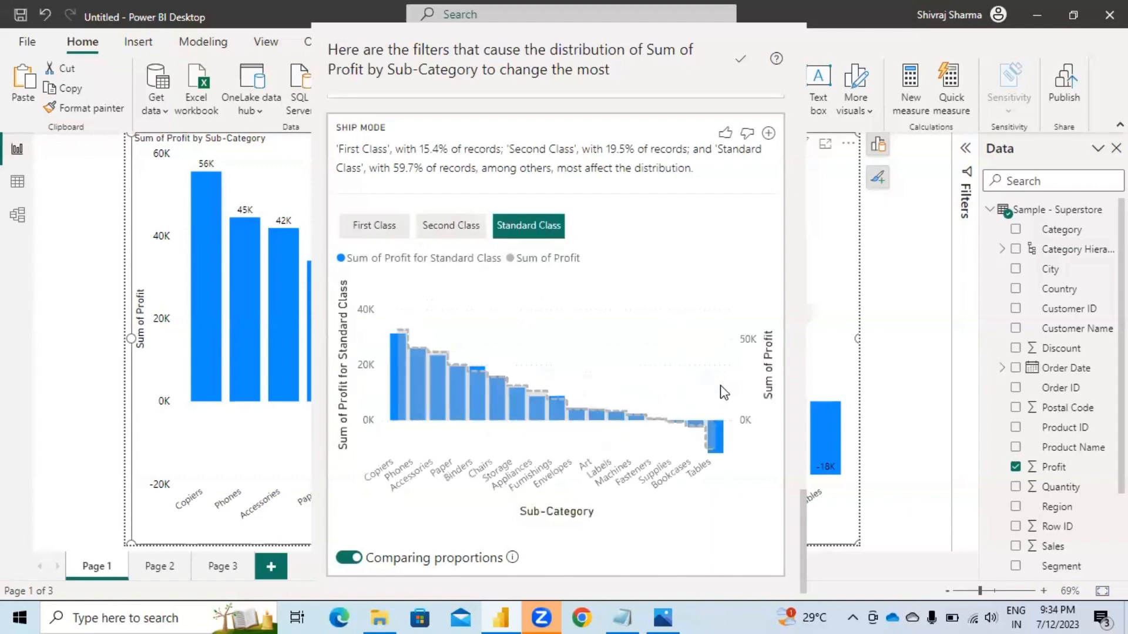
mouse_move(722, 450)
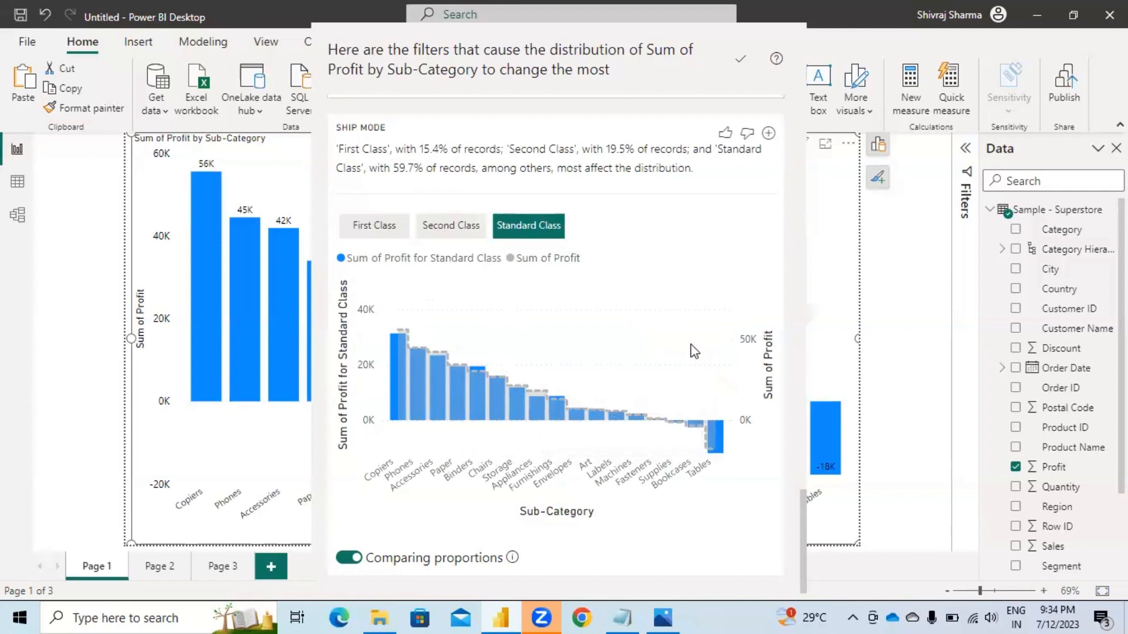
left_click(385, 234)
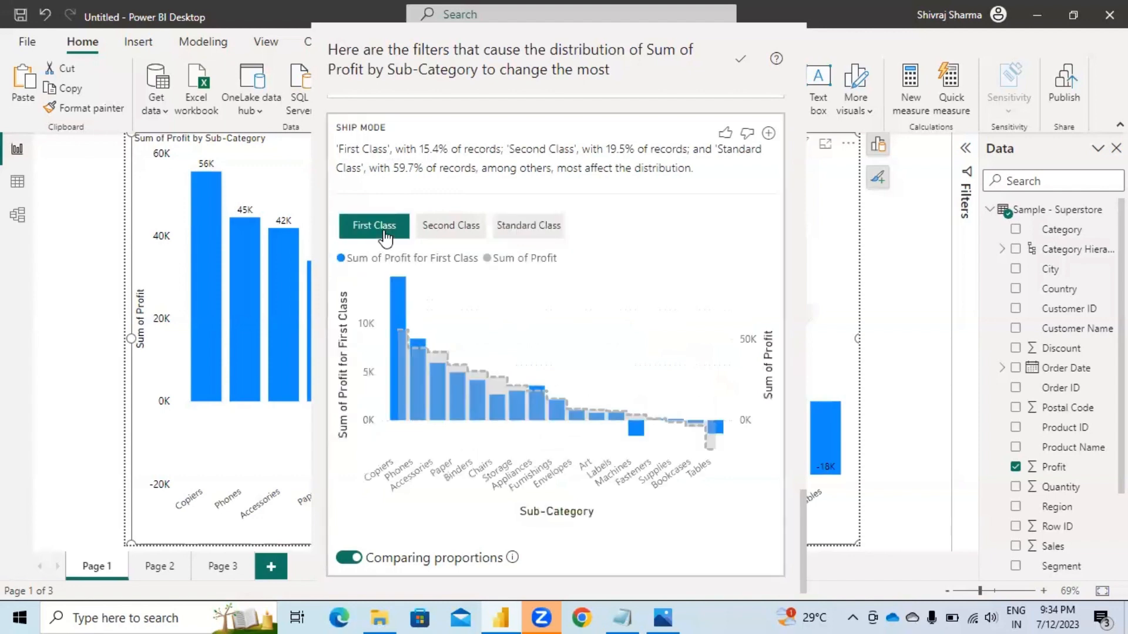
left_click(455, 230)
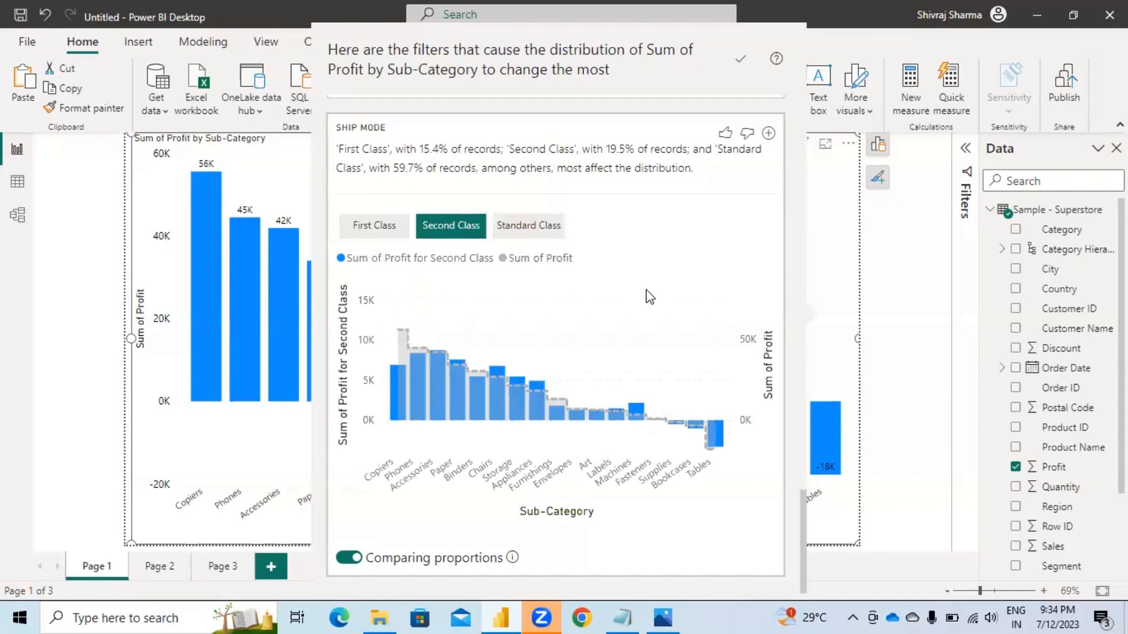
left_click(551, 228)
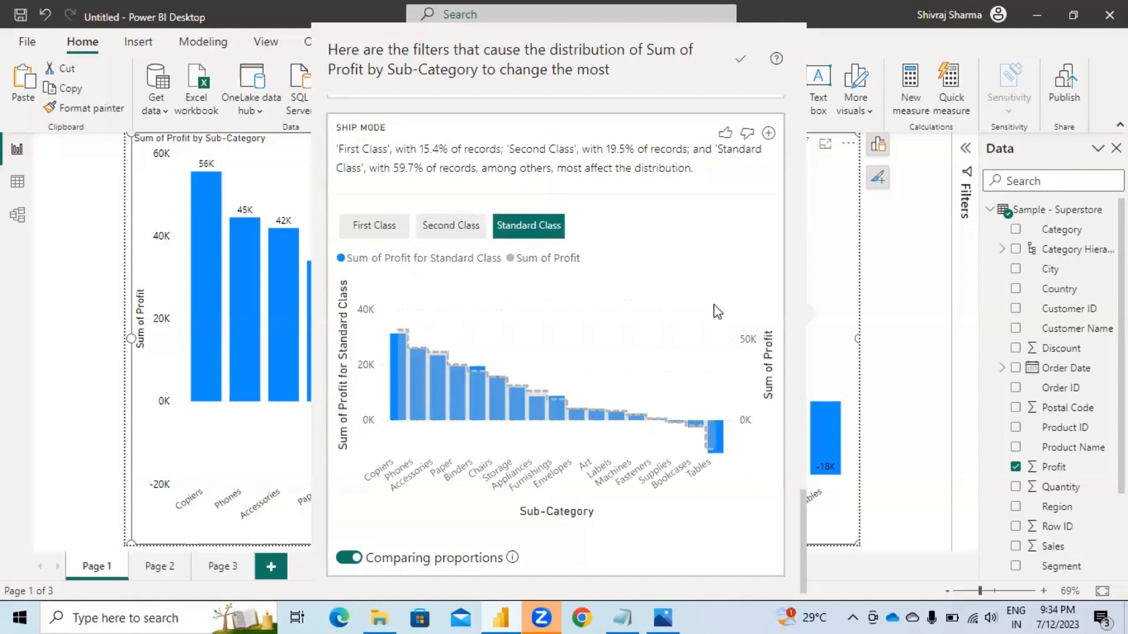
Step: Review the Segment insight for Home Office, Corporate and Consumer, checking the profit of the Tables sub-category
scroll(713, 306, "up", 5)
scroll(714, 305, "up", 3)
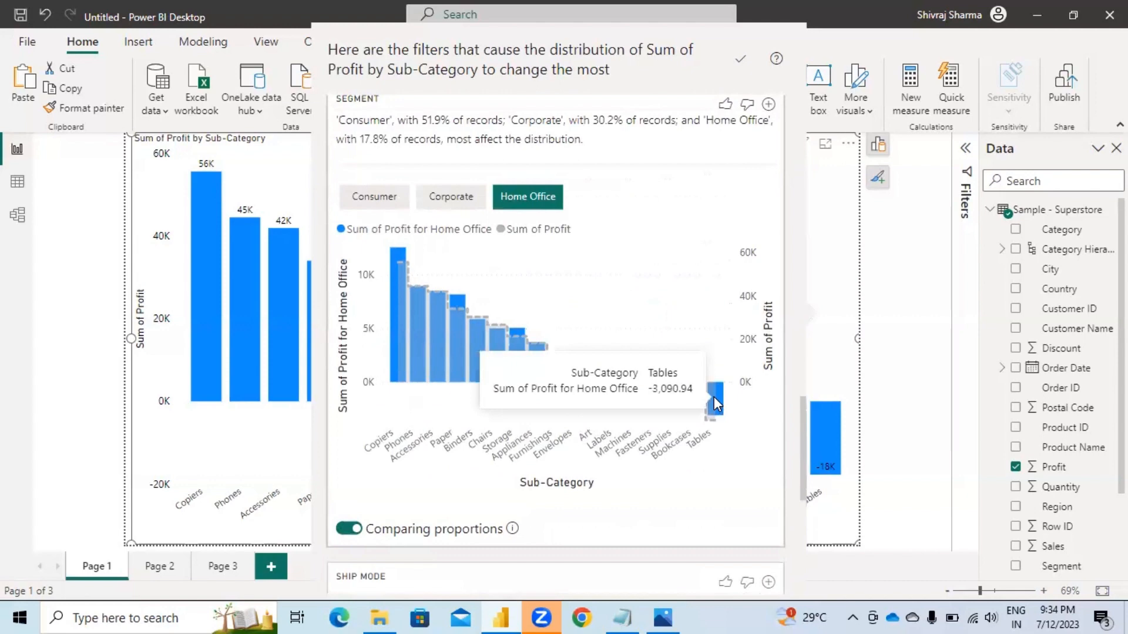
left_click(454, 212)
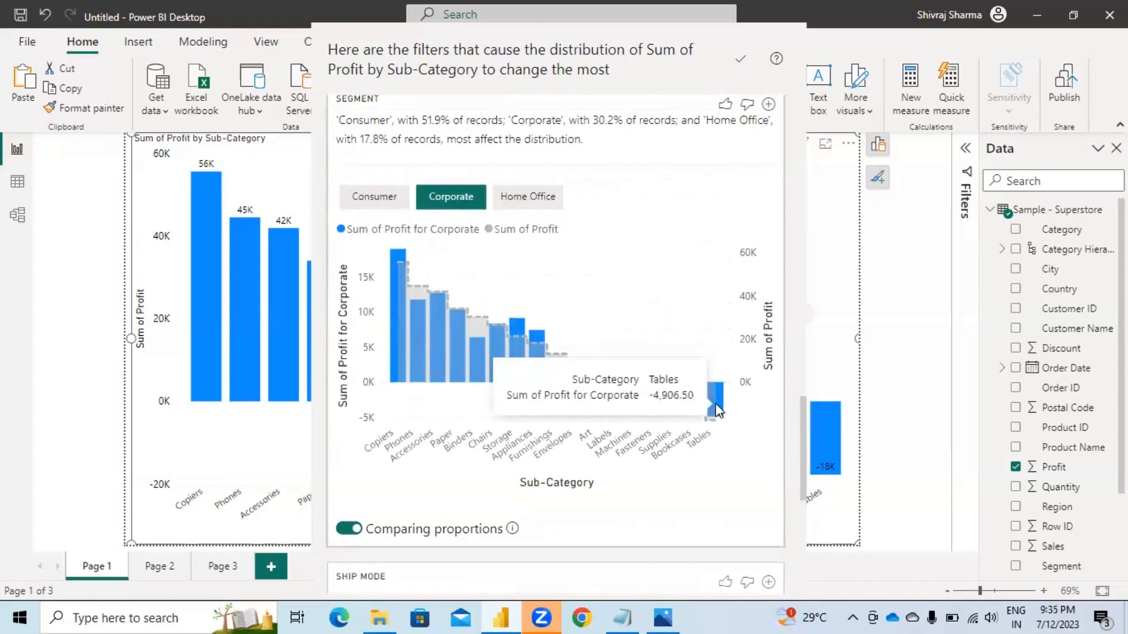
left_click(374, 200)
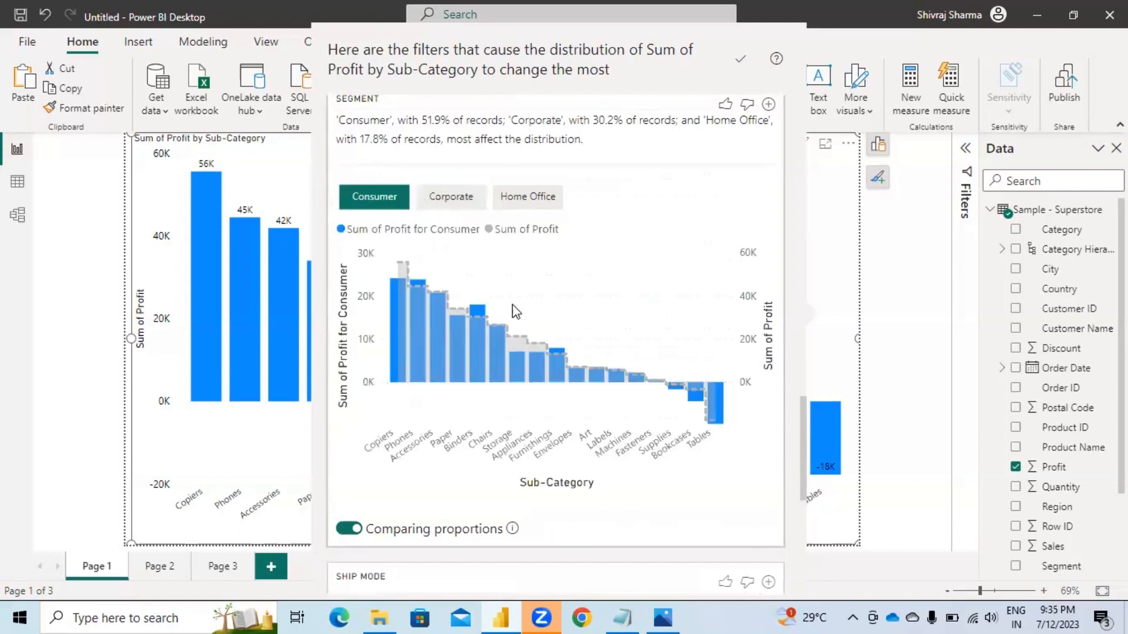
mouse_move(721, 410)
Step: Compare the Region insight's profit distributions by sub-category for West, Central and East
scroll(658, 272, "up", 6)
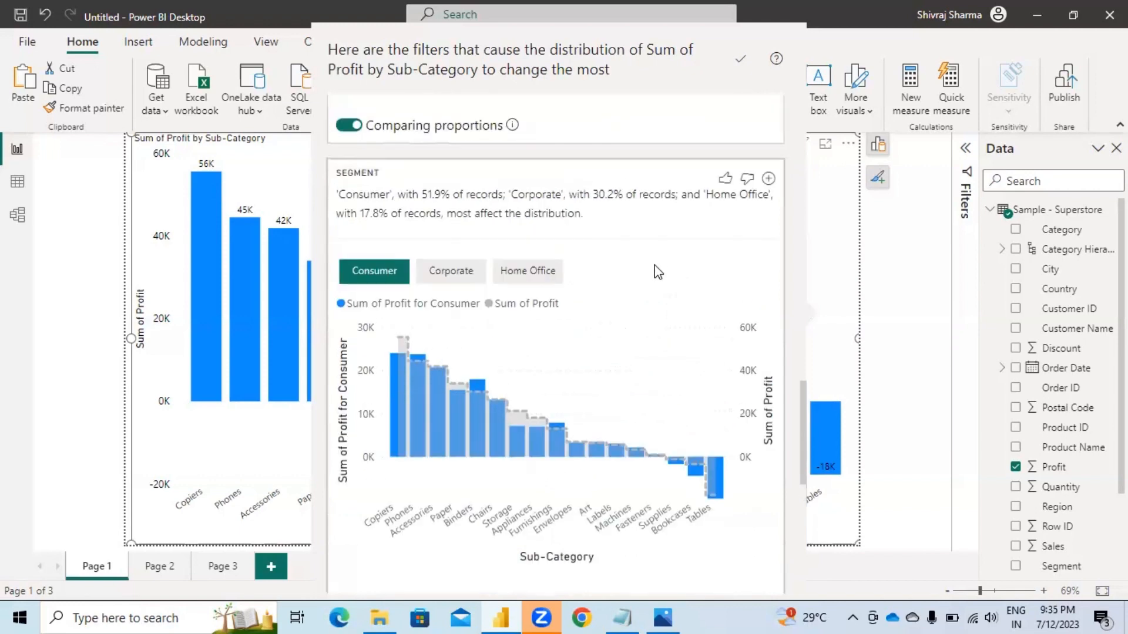
scroll(657, 271, "up", 2)
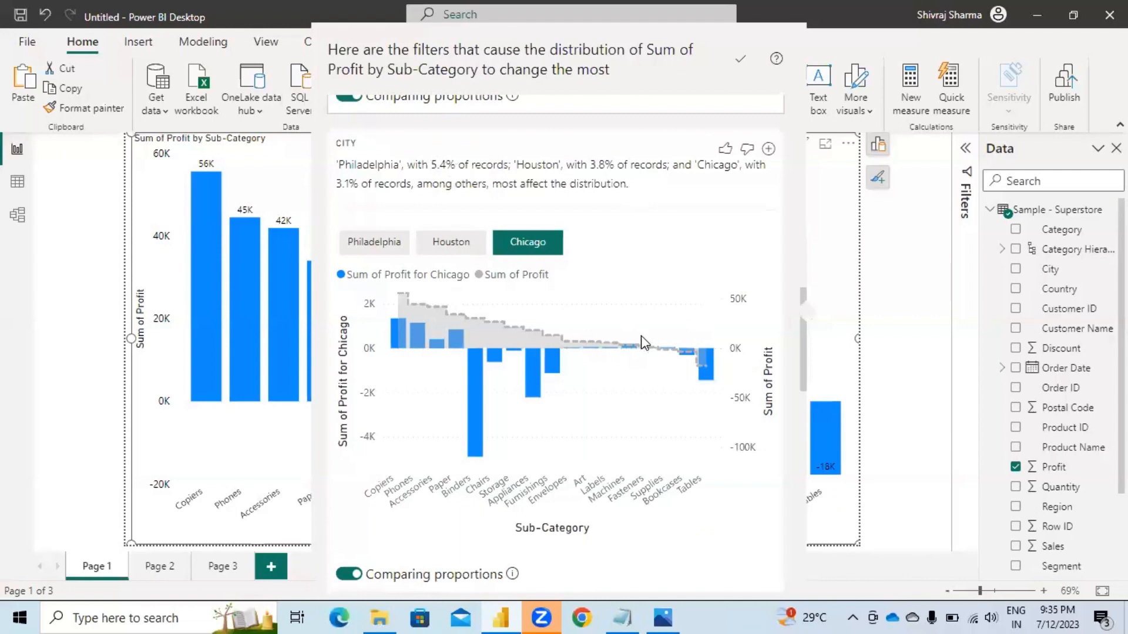
scroll(646, 341, "up", 6)
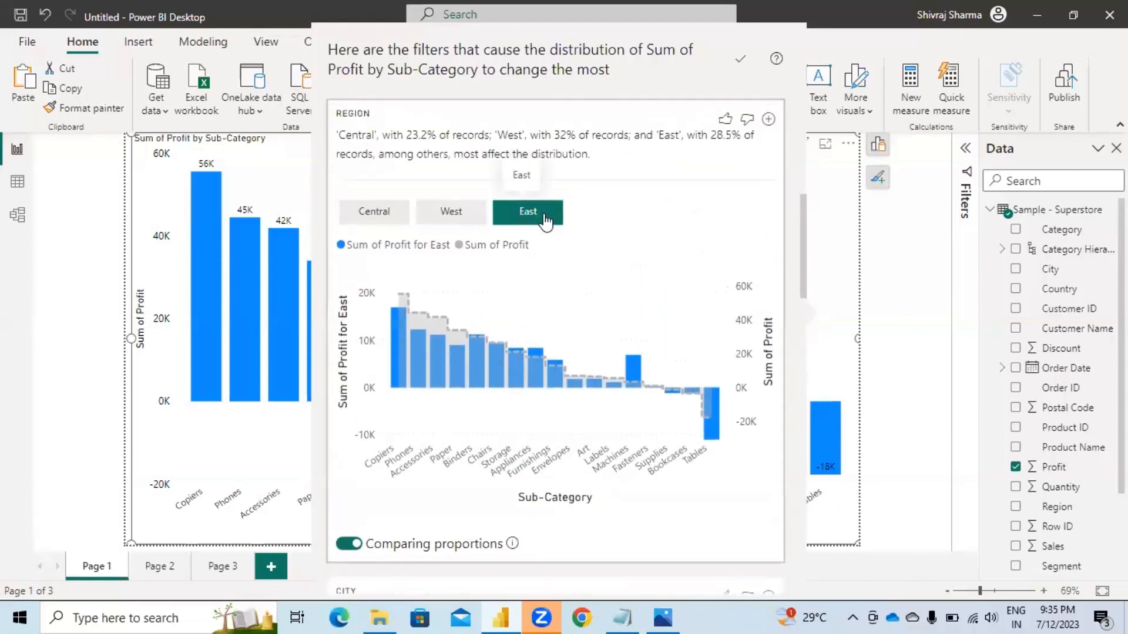
left_click(452, 216)
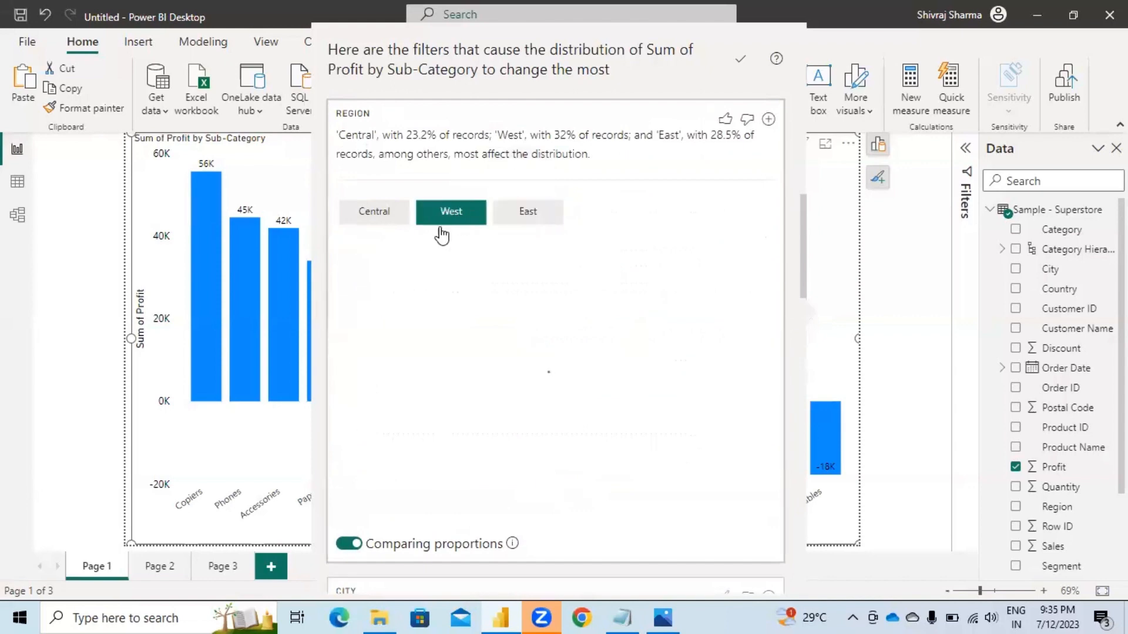
left_click(376, 216)
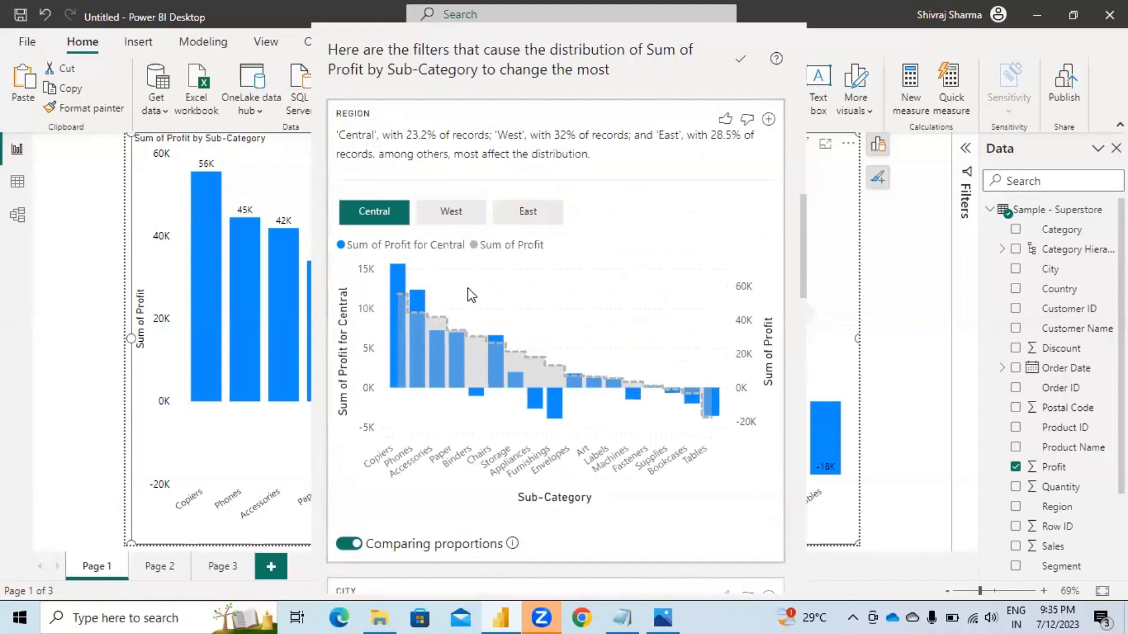
scroll(468, 288, "up", 5)
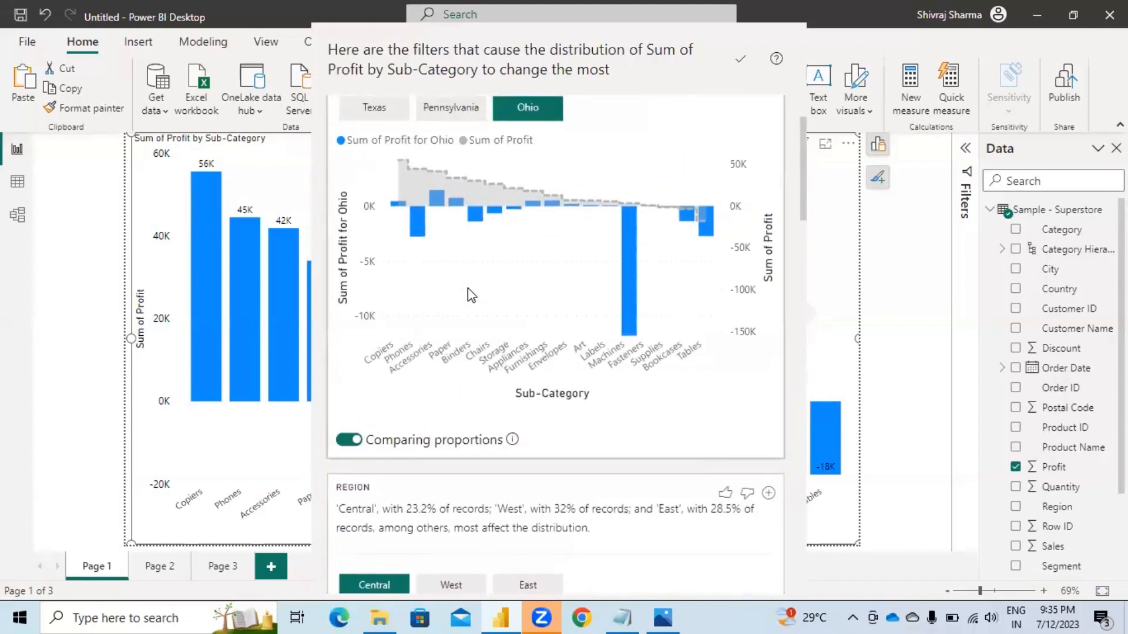
scroll(468, 288, "down", 5)
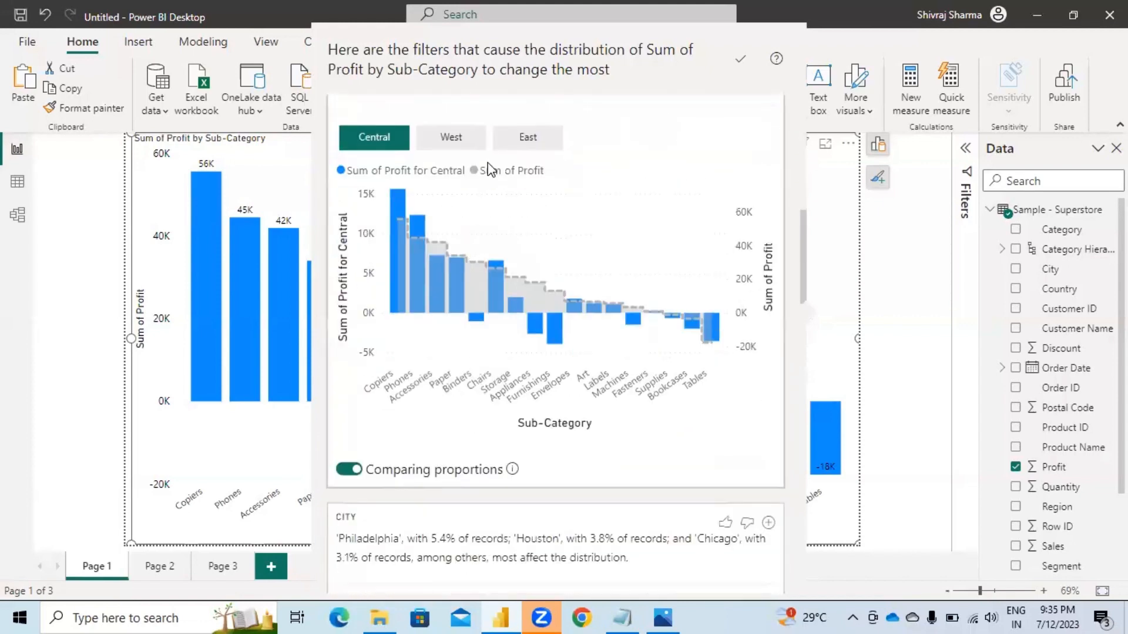
left_click(548, 138)
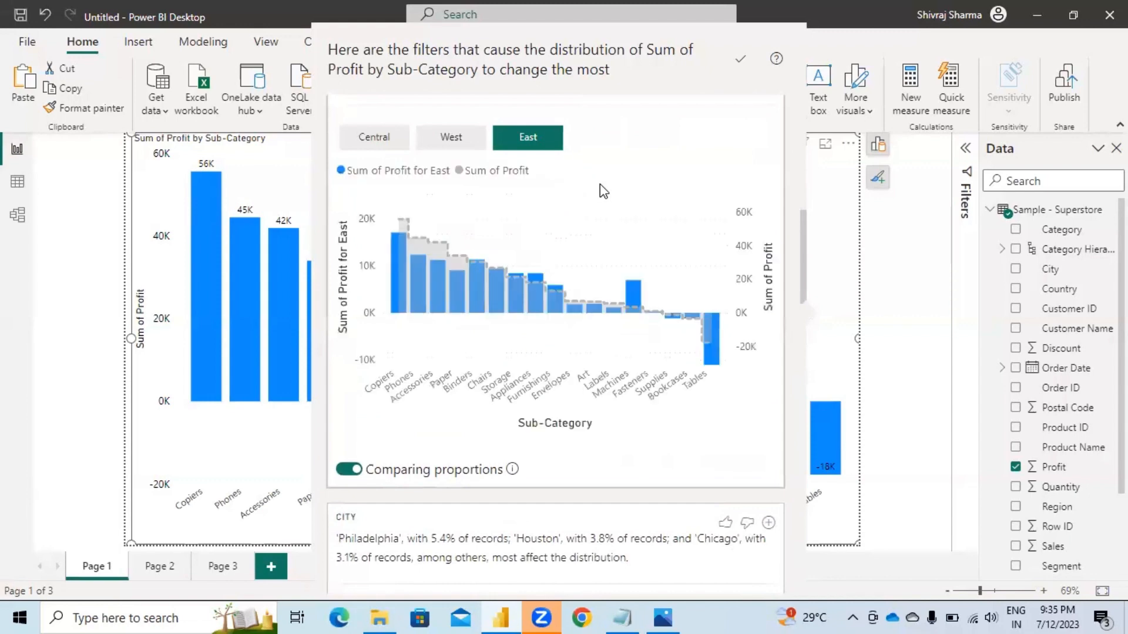
Step: Add the Ship Mode insight chart for Standard Class to the report page and close the insights window
scroll(600, 185, "down", 10)
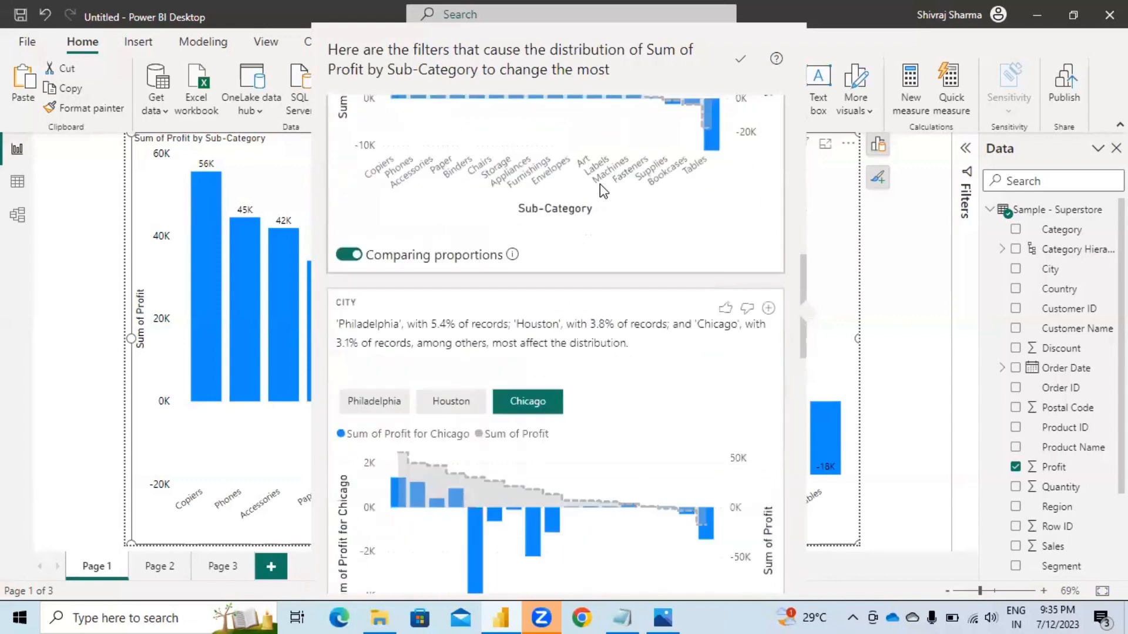
scroll(600, 184, "down", 5)
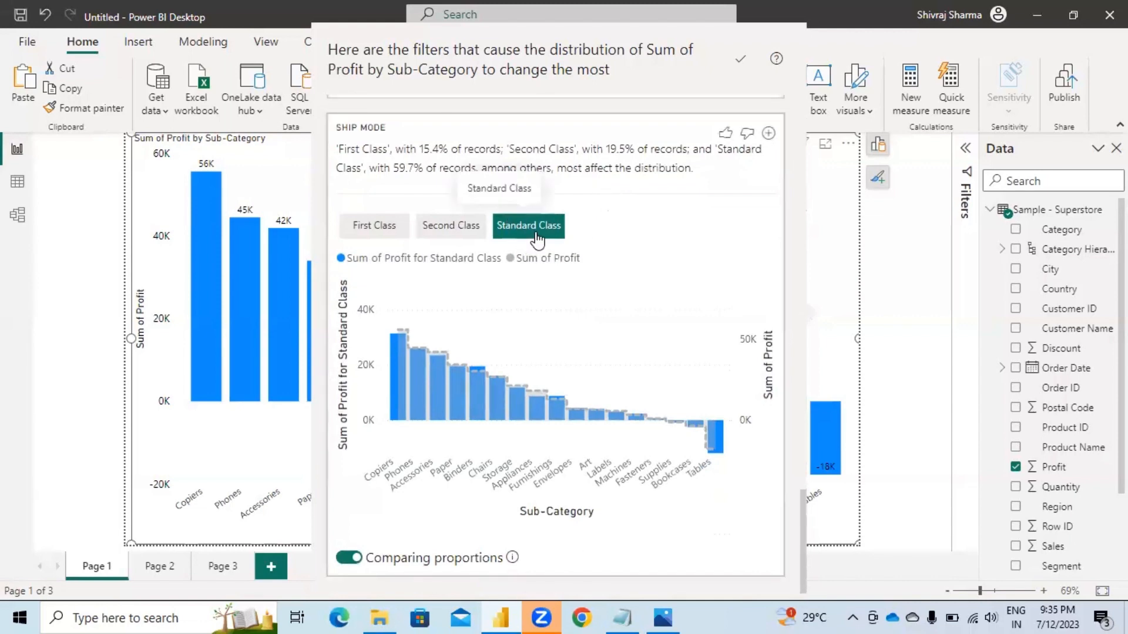
scroll(589, 304, "up", 3)
scroll(588, 304, "down", 3)
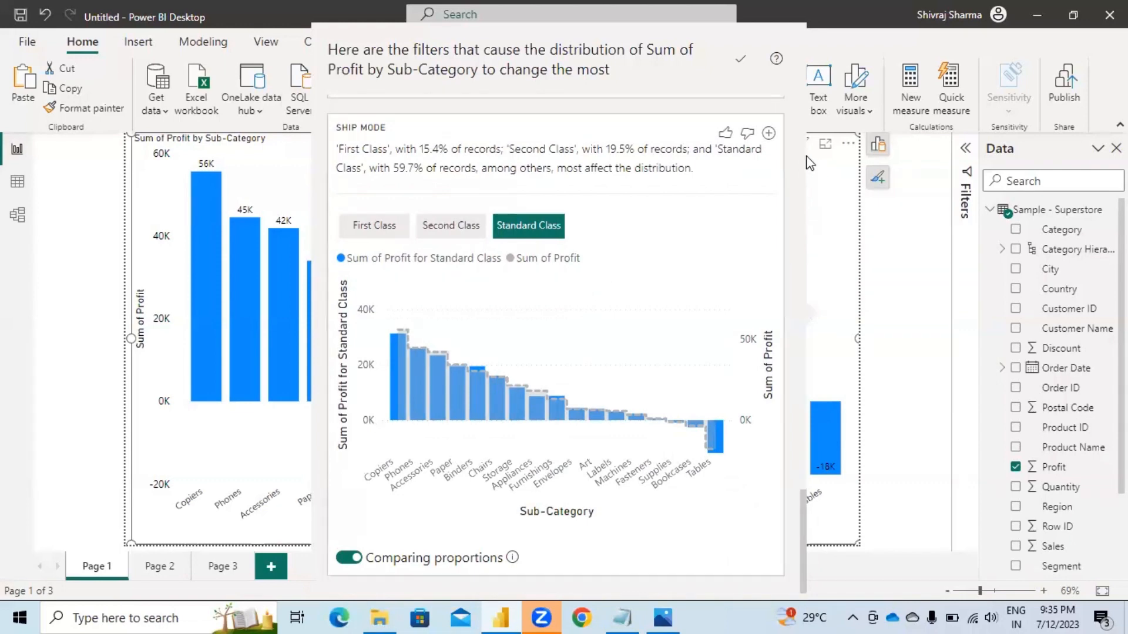
left_click(767, 134)
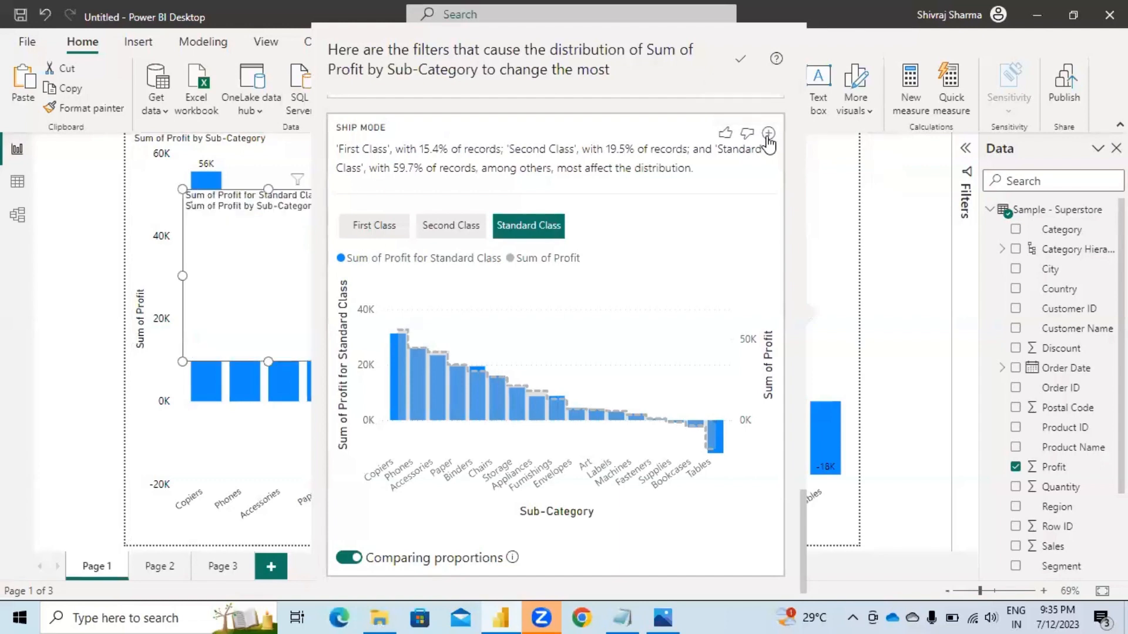
left_click(825, 184)
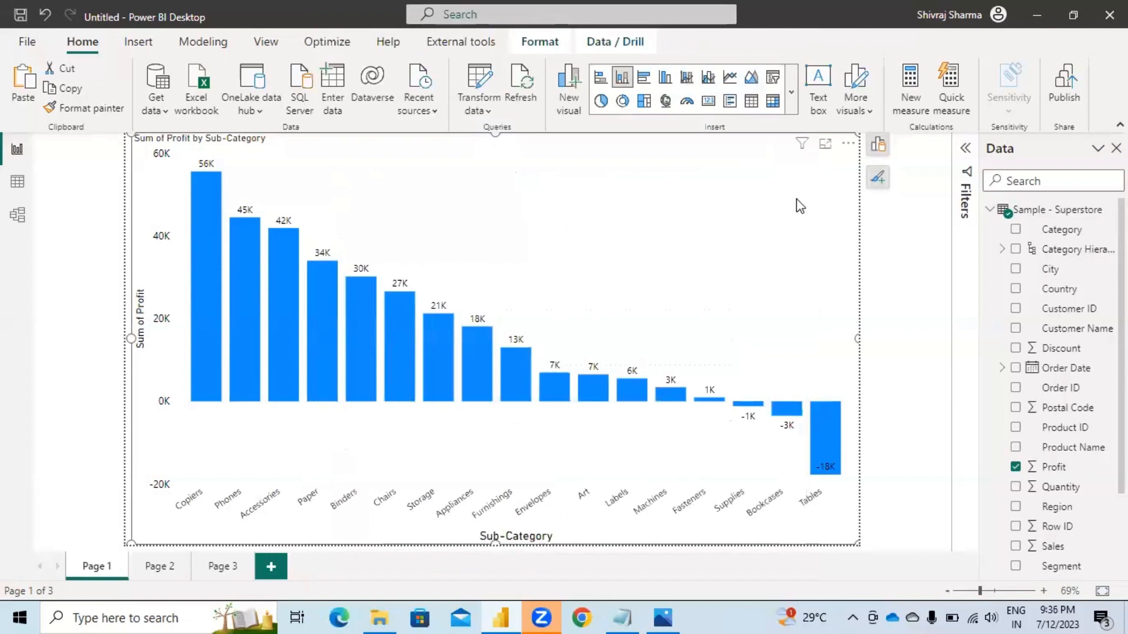
right_click(830, 435)
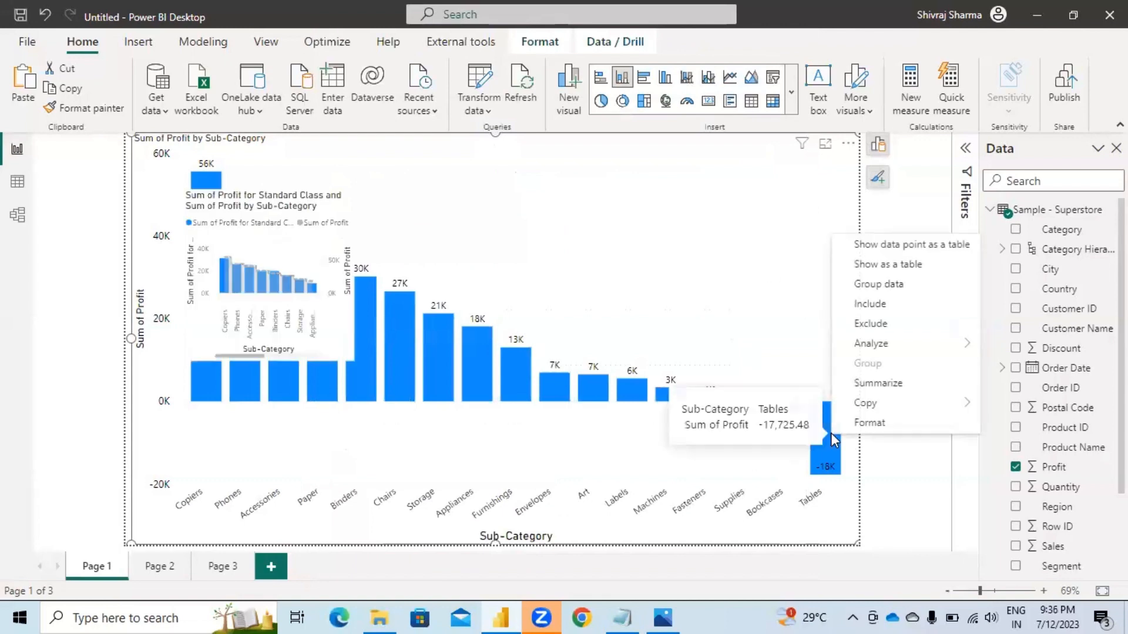
left_click(423, 258)
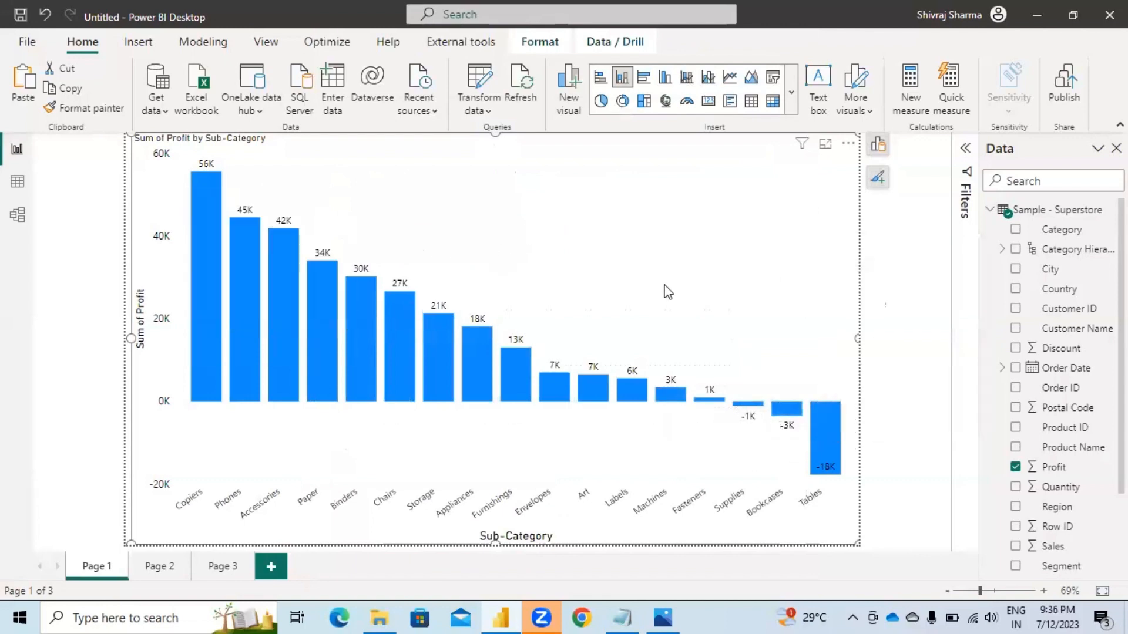
left_click(350, 340)
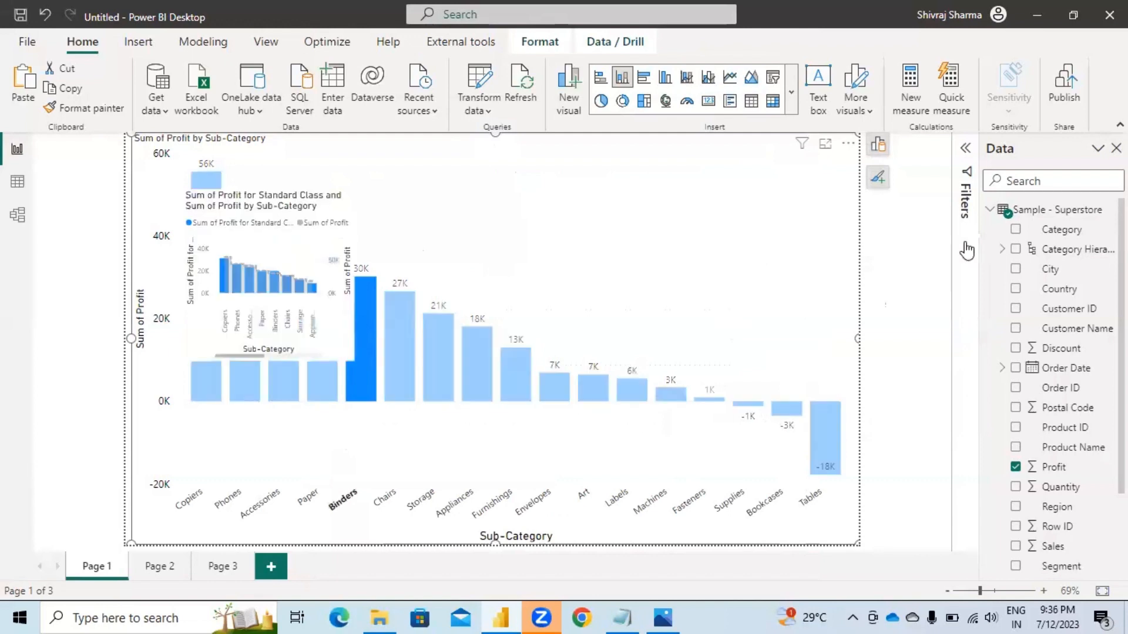
left_click(591, 282)
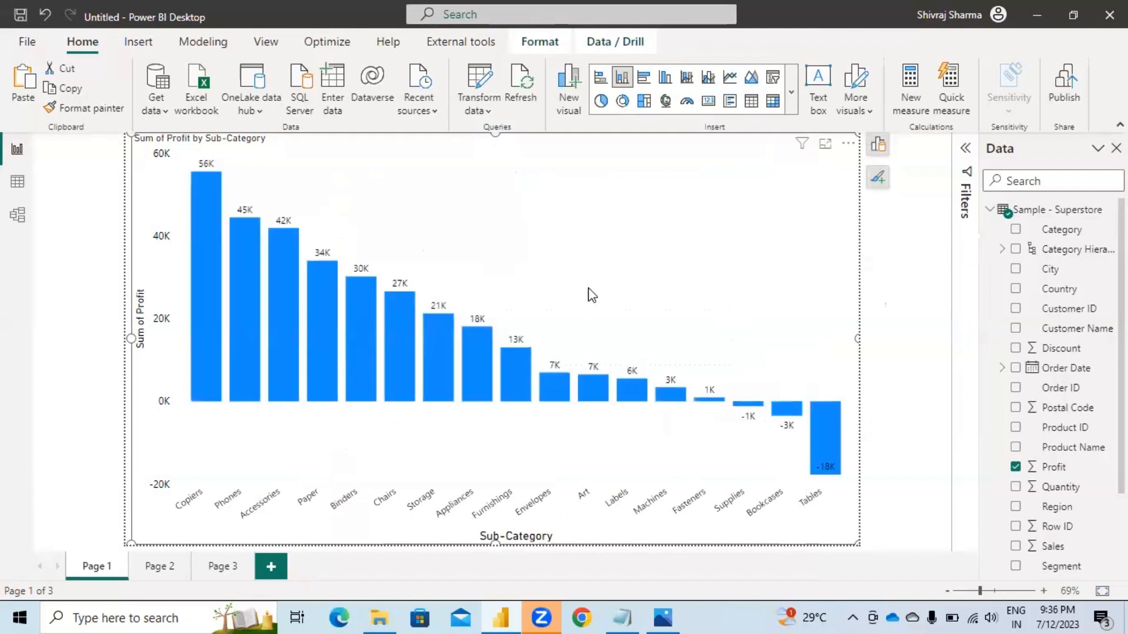
Step: Narrow the Sum of Profit by Sub-Category chart from its left edge to uncover the added Standard Class chart
left_click_drag(131, 339, 358, 340)
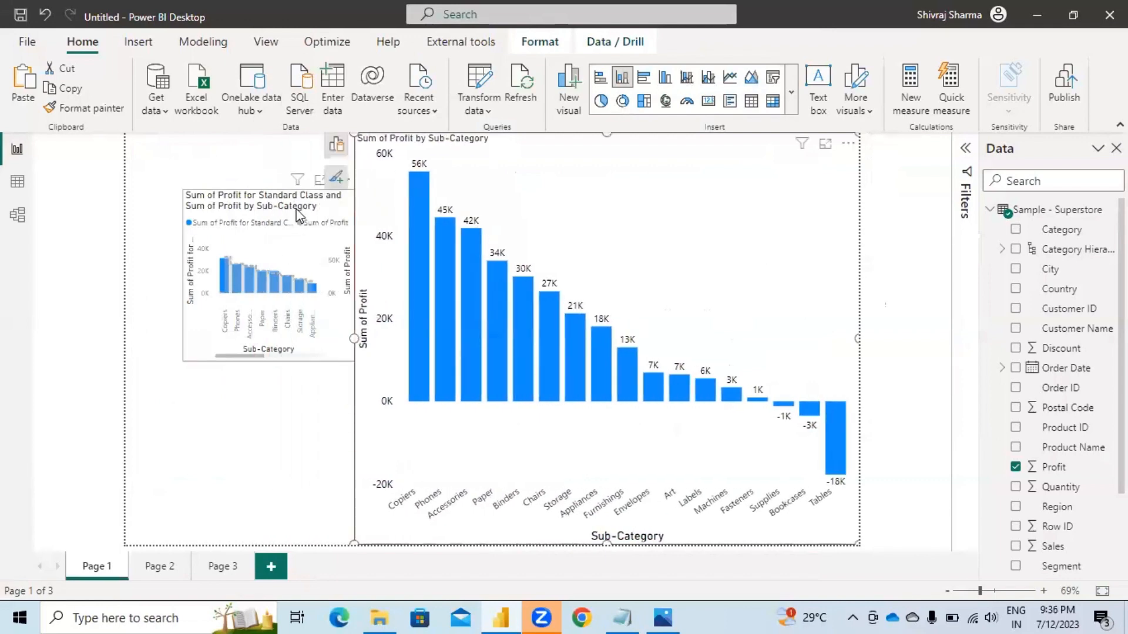
Step: Move the Standard Class chart to the page's upper right and resize the Sum of Profit by Sub-Category chart, leaving a gap at the page's right edge
left_click_drag(297, 210, 206, 164)
left_click_drag(461, 199, 776, 159)
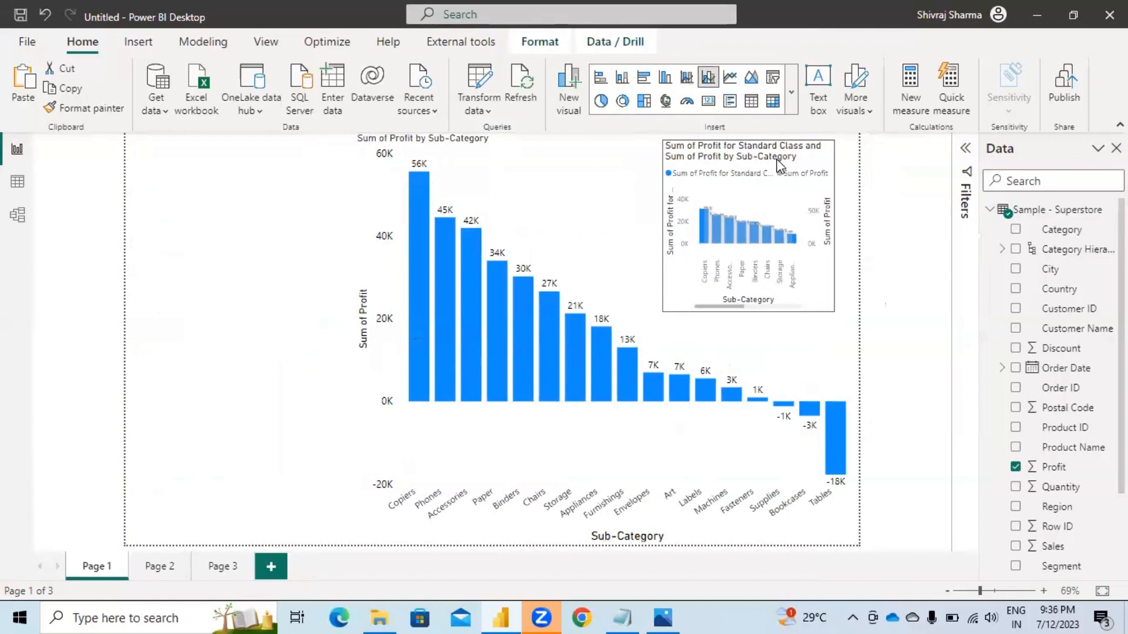
left_click(357, 344)
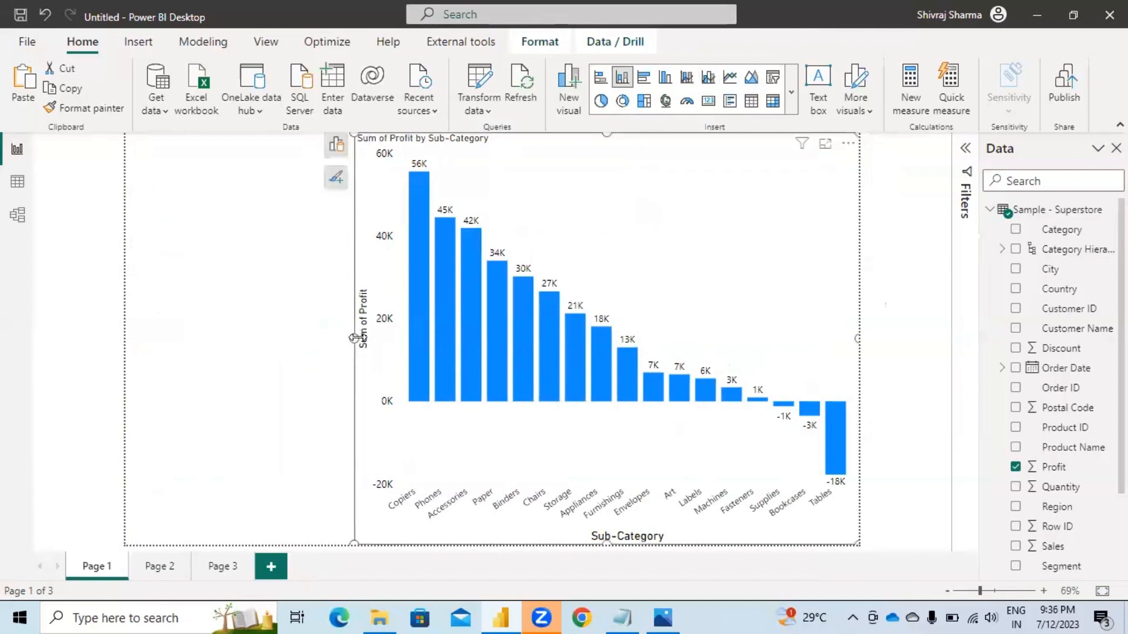
left_click_drag(354, 338, 132, 339)
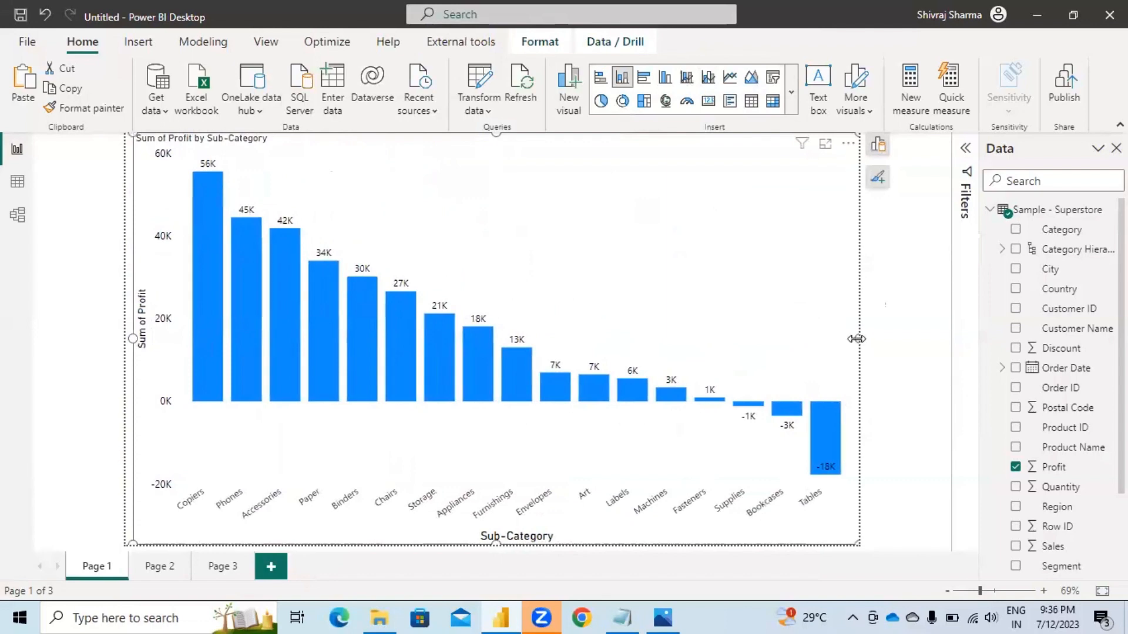
left_click_drag(856, 339, 729, 339)
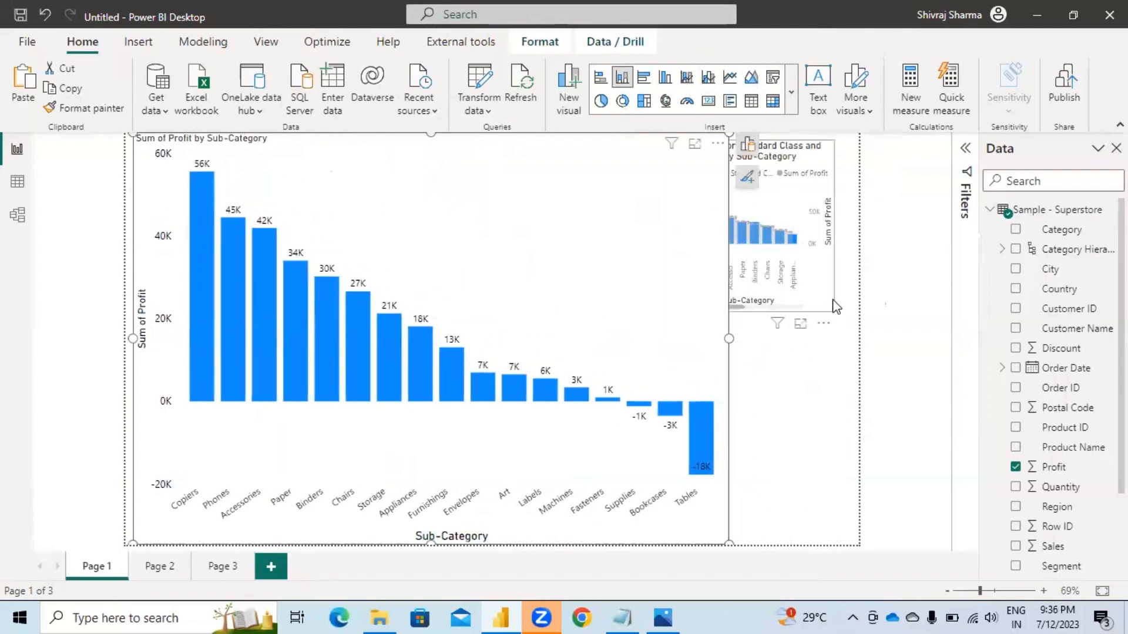
Step: Move the Standard Class chart over the empty upper part of the profit chart and enlarge it to fit all sub-categories
left_click_drag(832, 301, 659, 233)
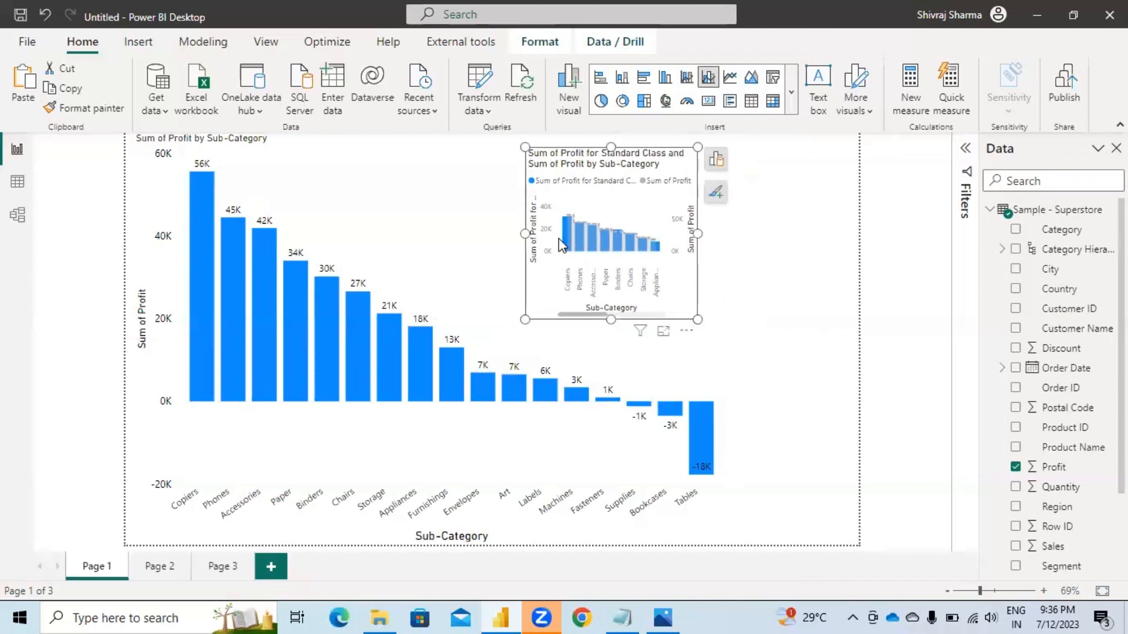
left_click_drag(520, 228, 414, 244)
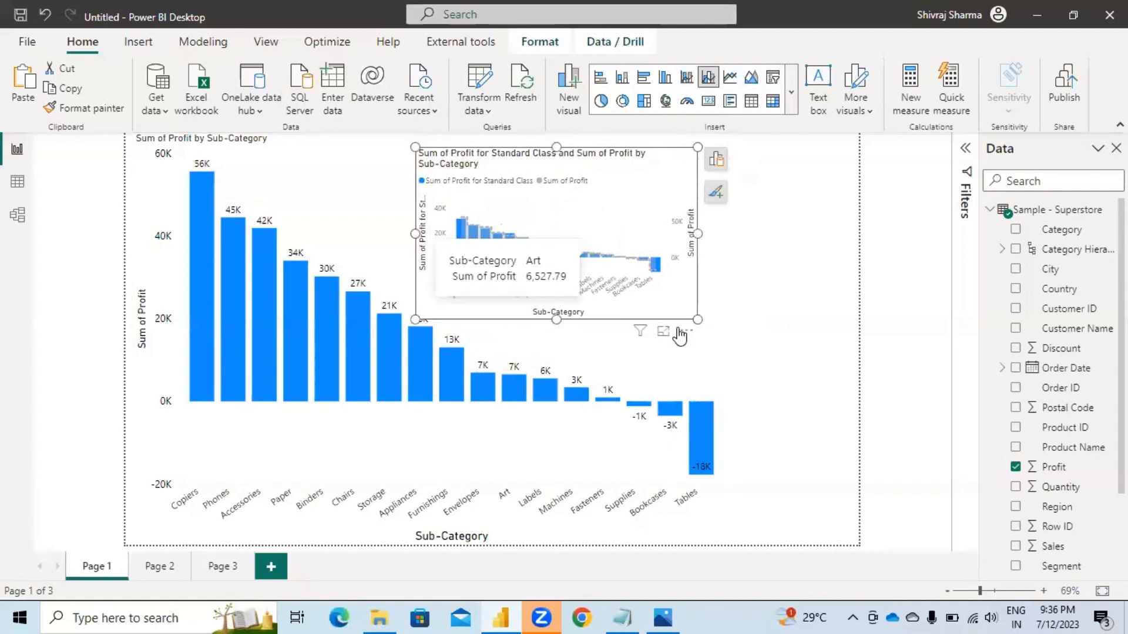
left_click_drag(695, 320, 844, 357)
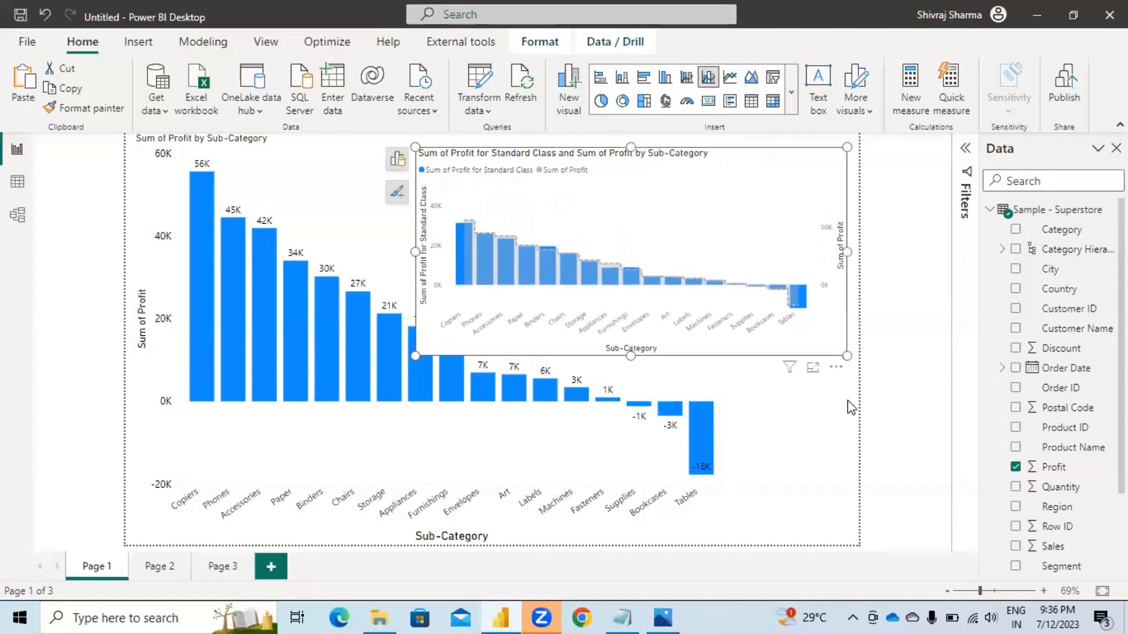
Step: Delete the Standard Class insight chart from the report page
left_click(885, 404)
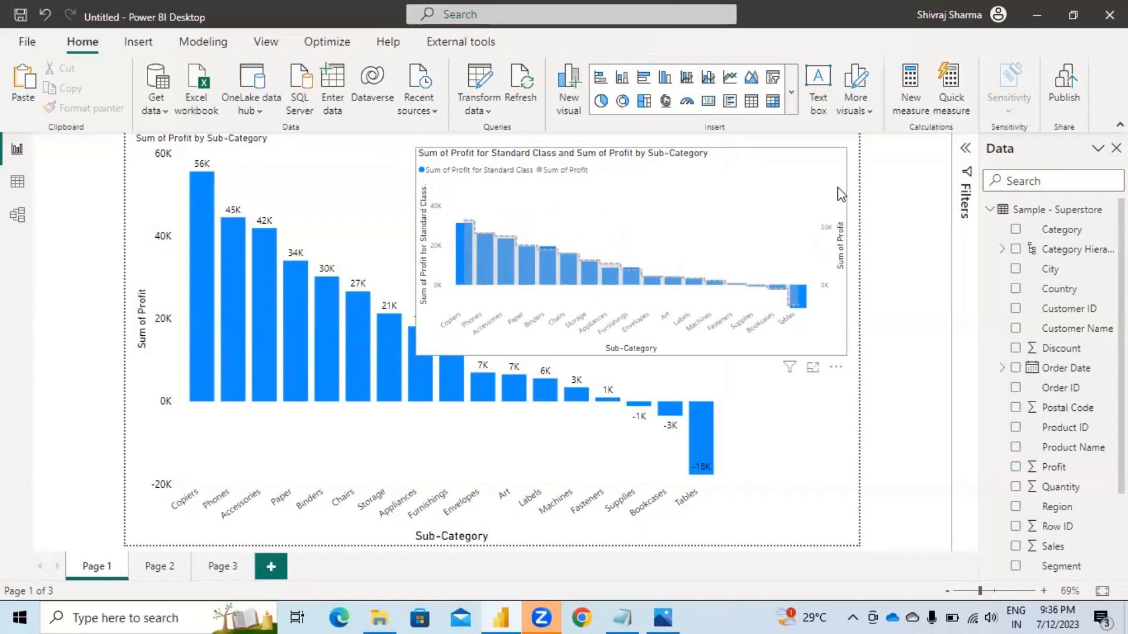
left_click(746, 163)
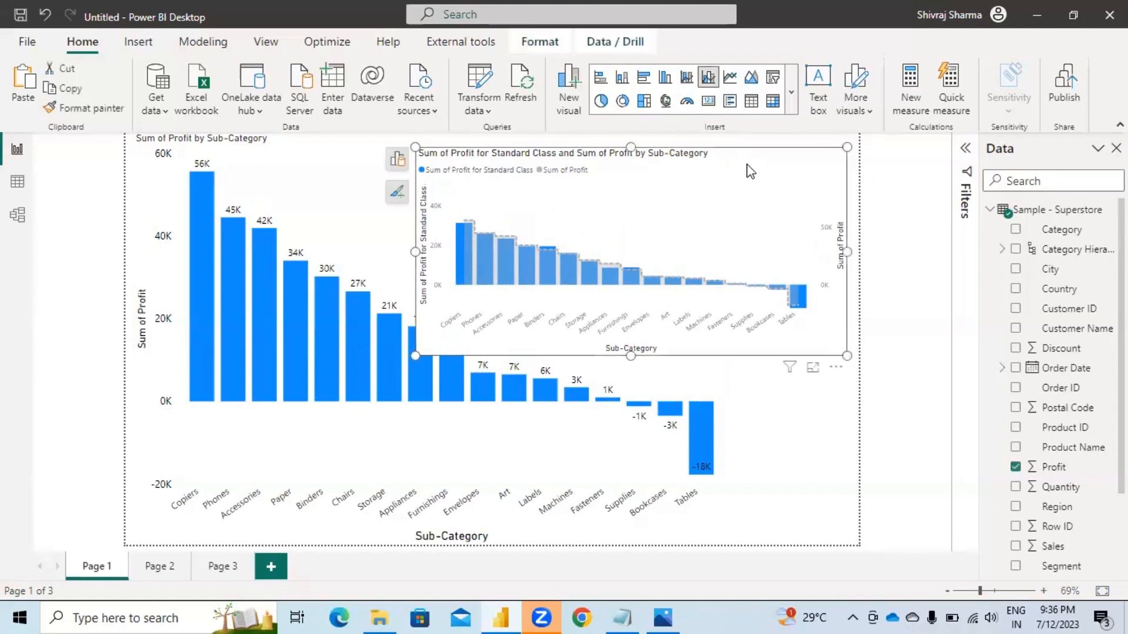
key("Delete")
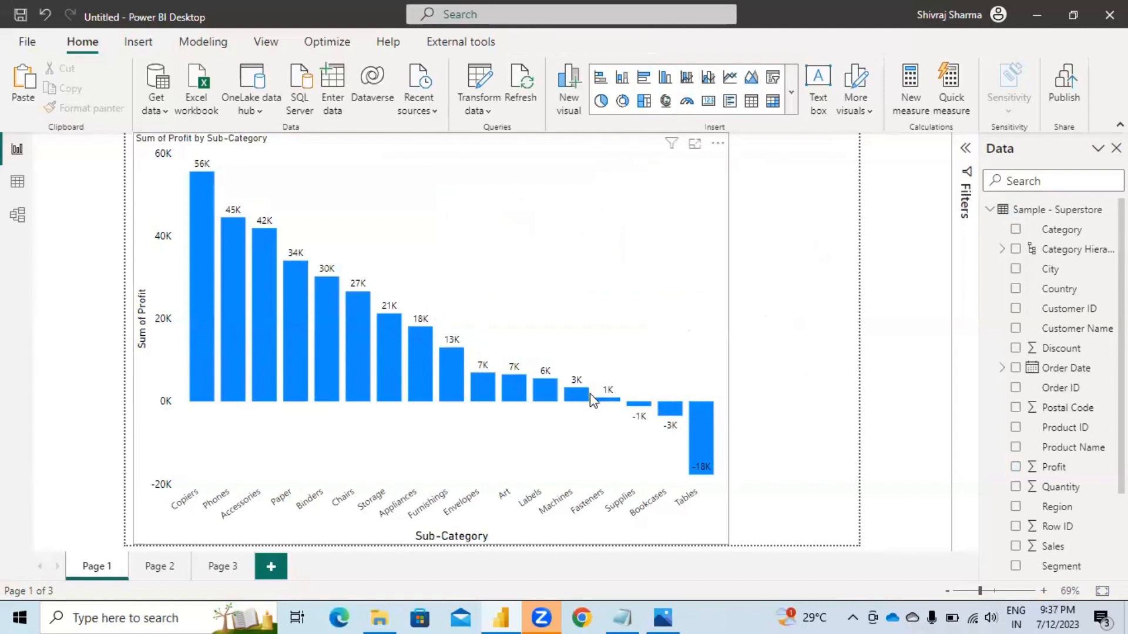
Step: Analyze where the distribution is different, starting from the Paper bar of the Sum of Profit by Sub-Category chart
right_click(290, 342)
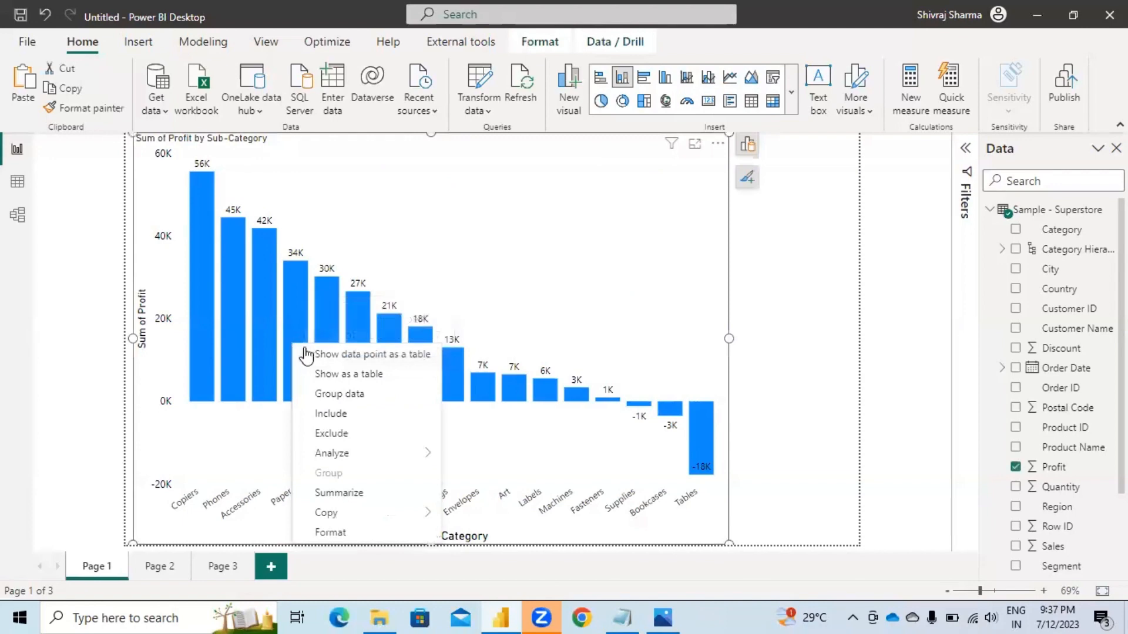
mouse_move(391, 461)
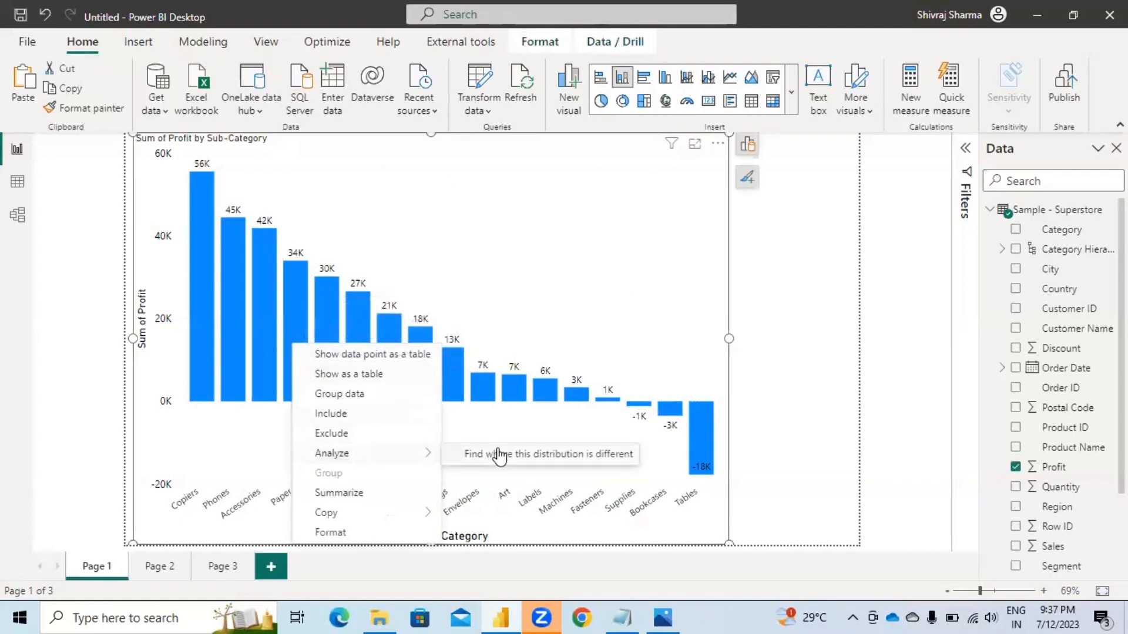
left_click(525, 454)
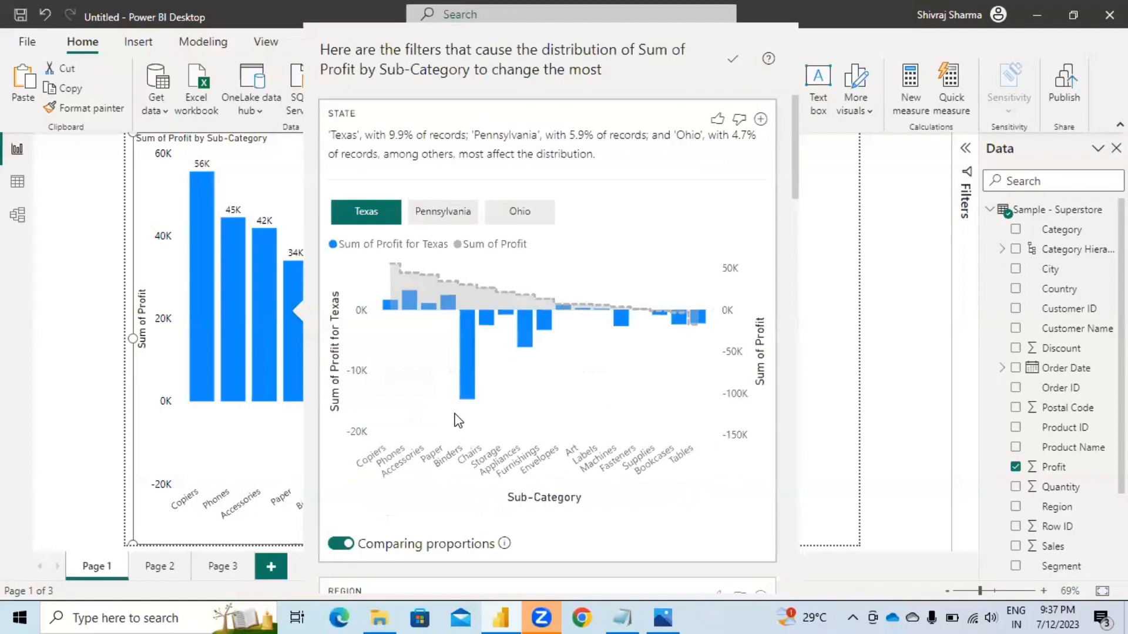
Step: Compare the Ship Mode insight for Standard Class, Second Class and First Class, and close the insights window
scroll(457, 420, "down", 2)
scroll(458, 421, "down", 15)
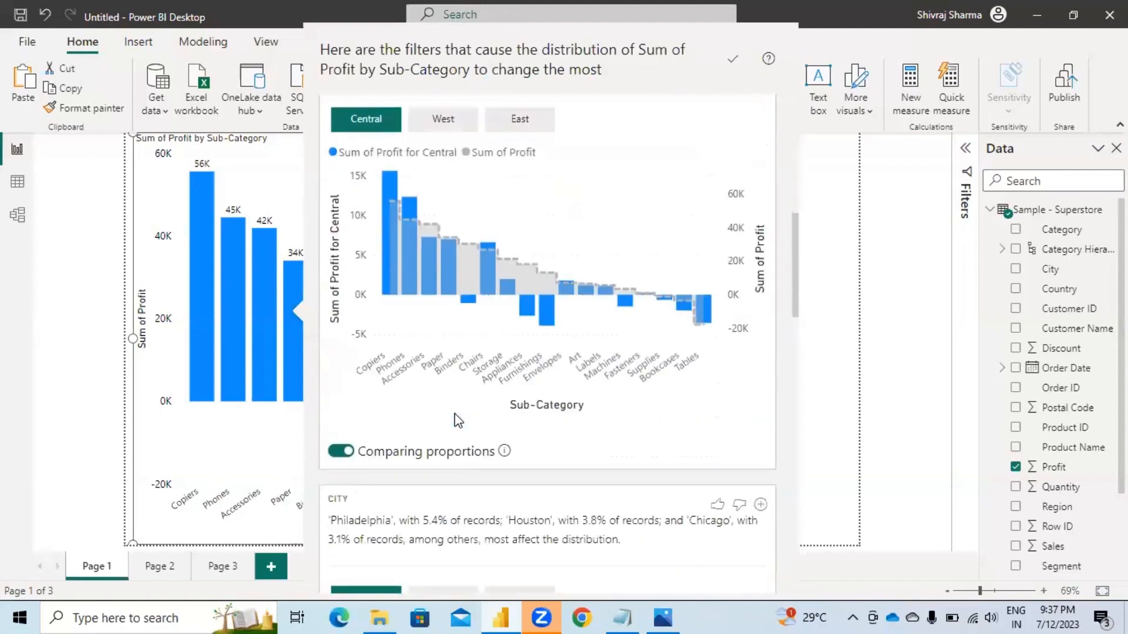
scroll(458, 421, "down", 6)
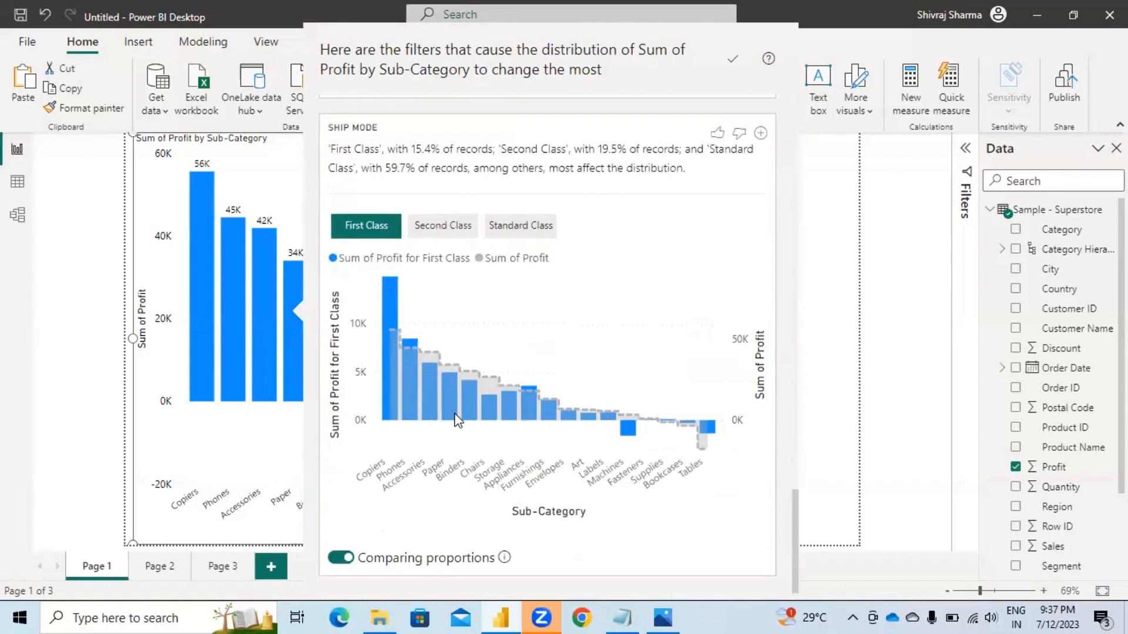
left_click(525, 229)
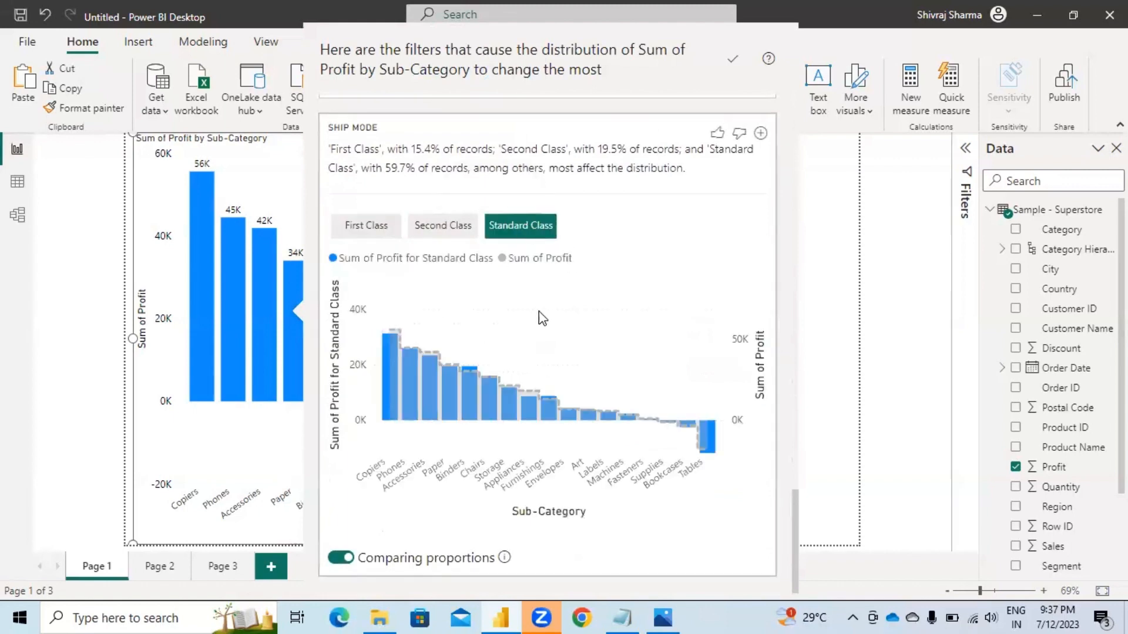
left_click(449, 227)
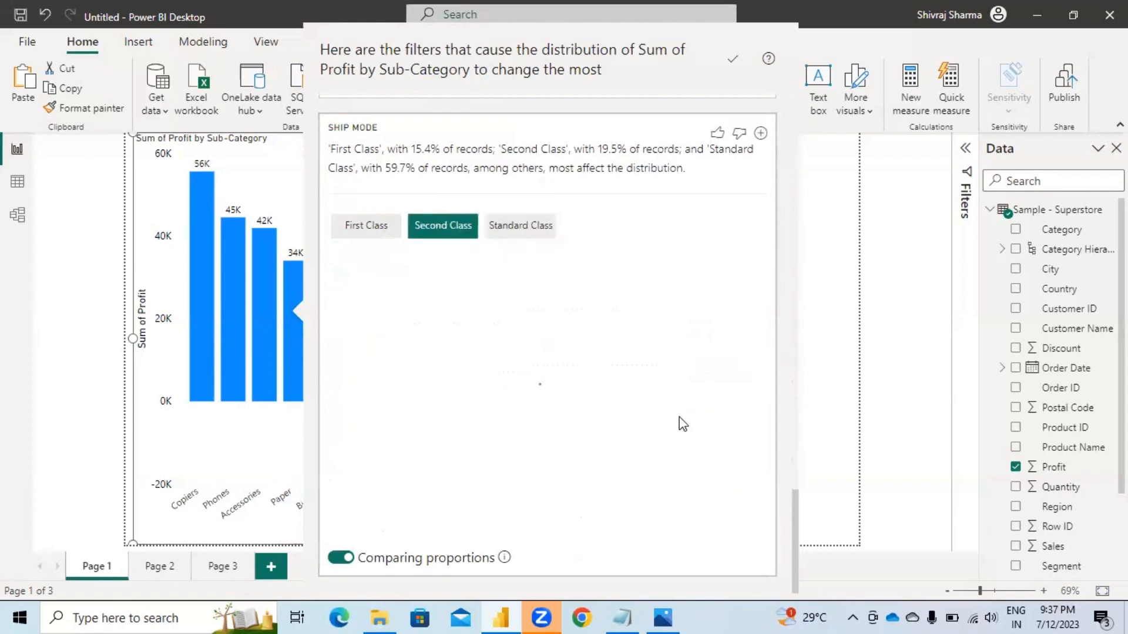
left_click(378, 229)
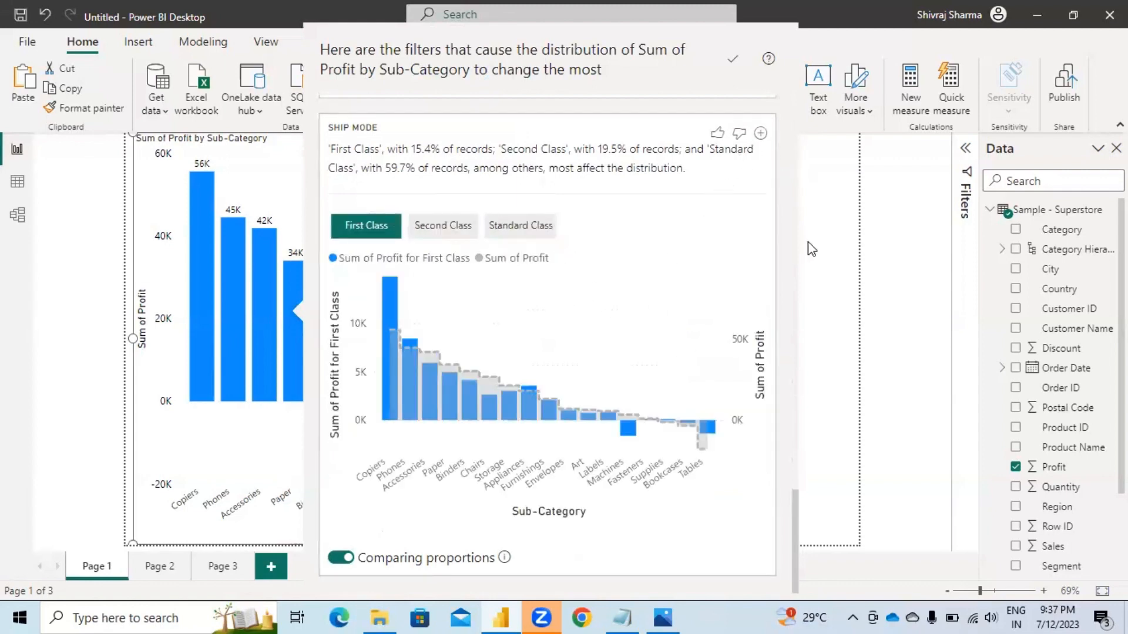
left_click(824, 324)
Step: Analyze where the distribution is different from the Copiers bar, look over the State and Region insights, and close the window
right_click(200, 289)
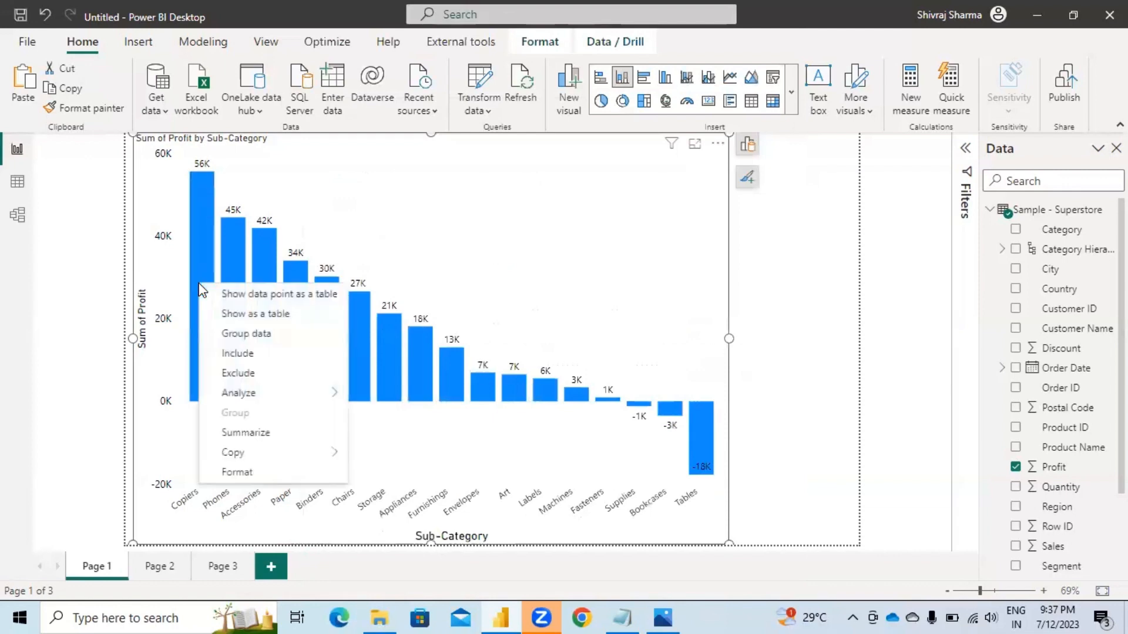
mouse_move(307, 393)
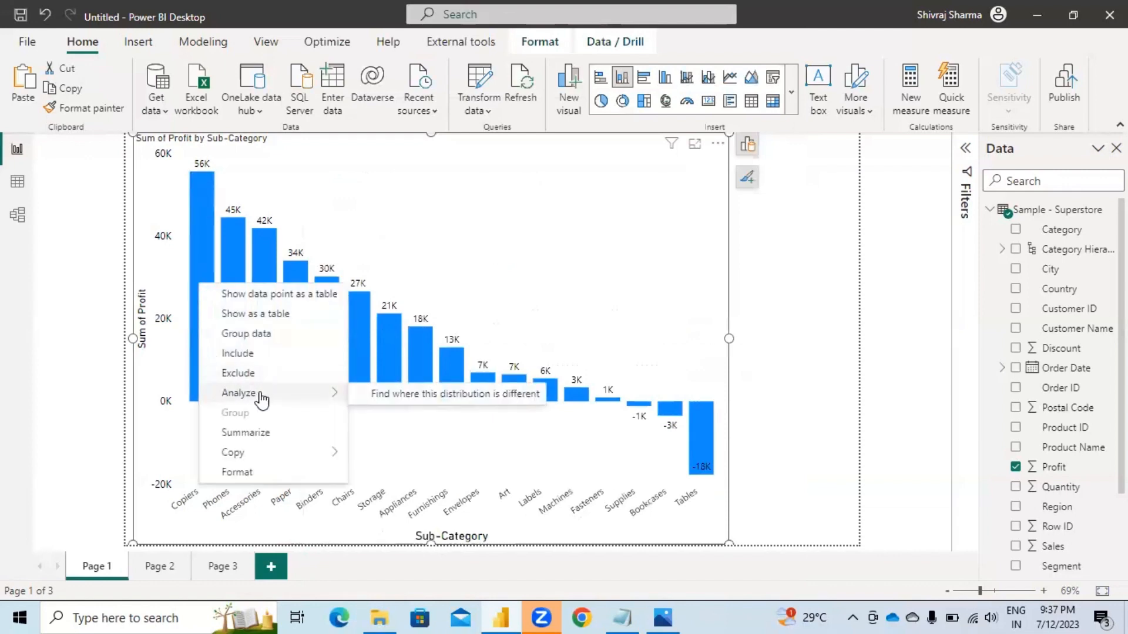
left_click(385, 394)
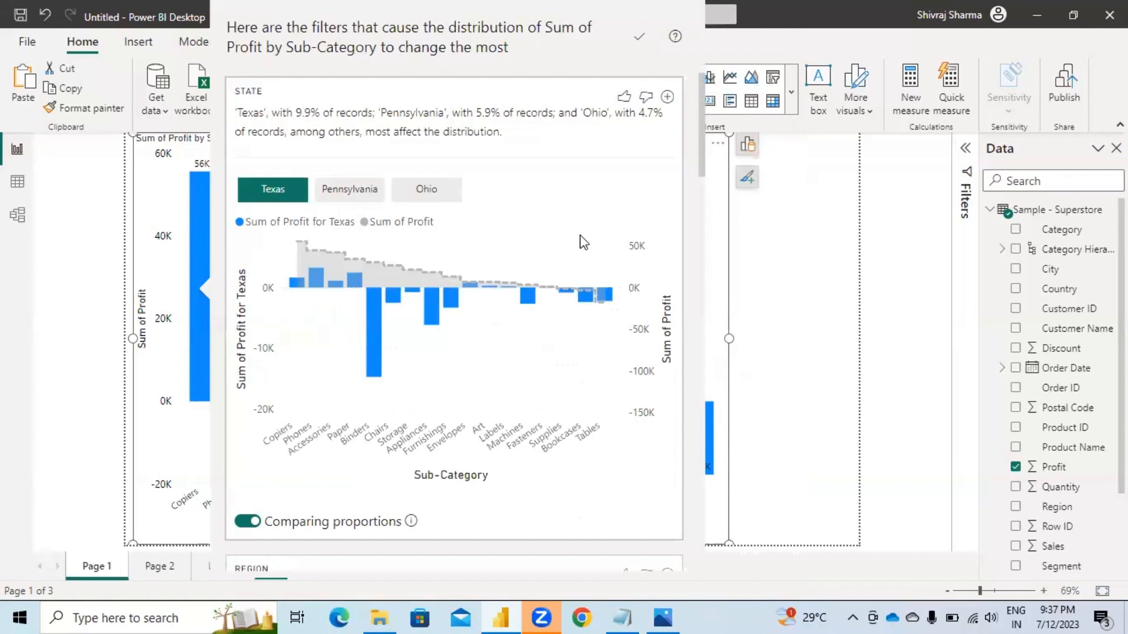
scroll(583, 241, "down", 8)
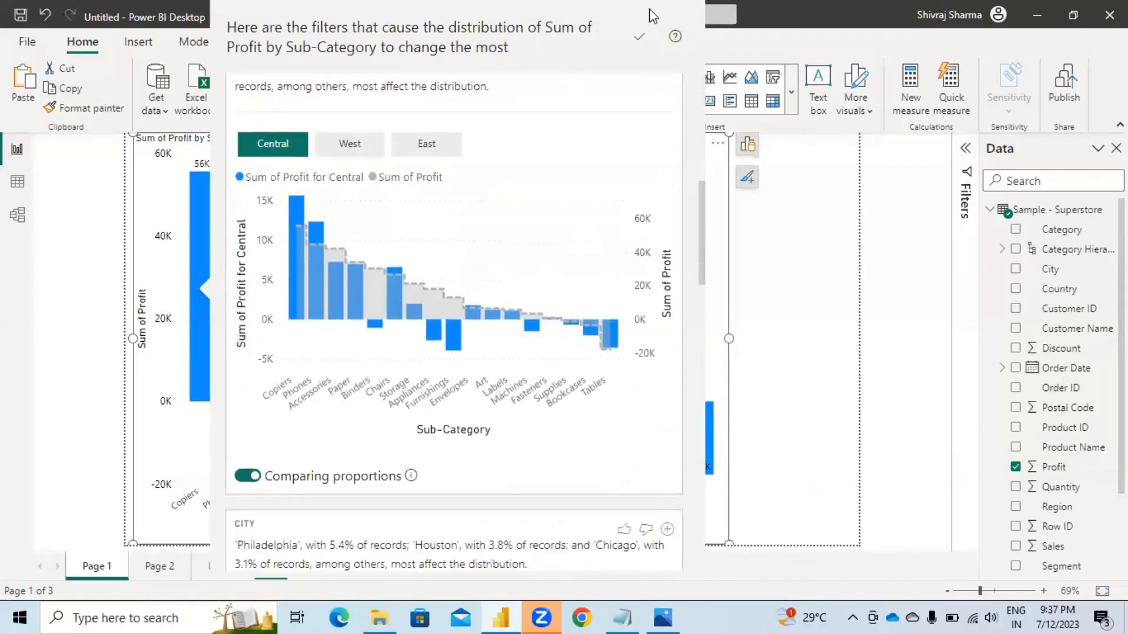
left_click(800, 251)
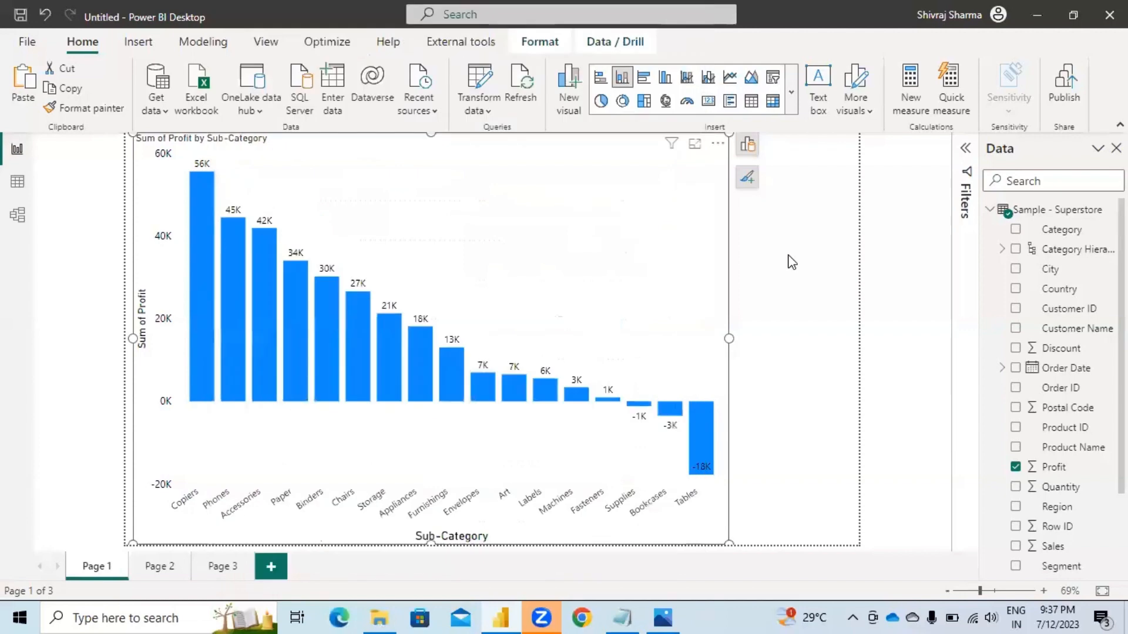
Step: Highlight the Copiers bar in the profit chart and analyze where the distribution is different with it selected
left_click(203, 306)
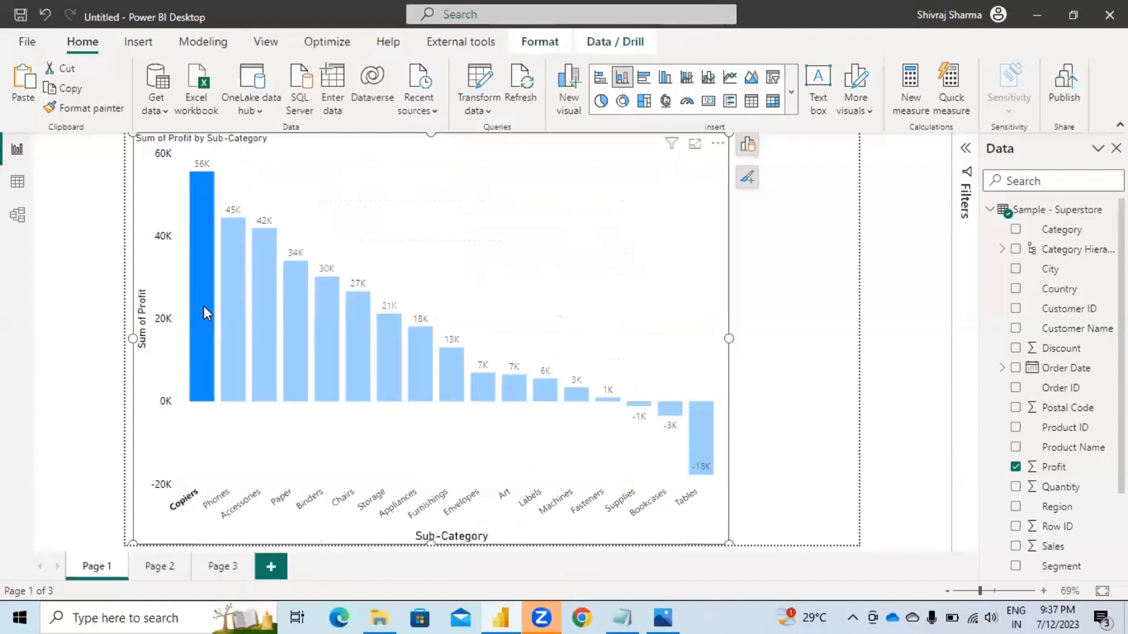
right_click(203, 313)
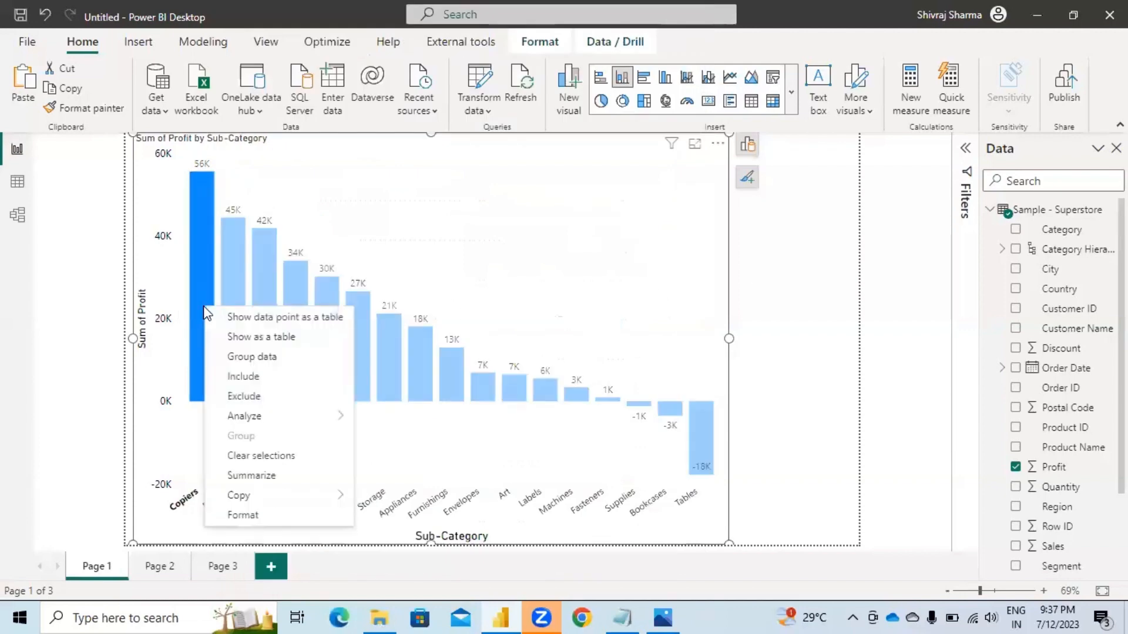
mouse_move(302, 421)
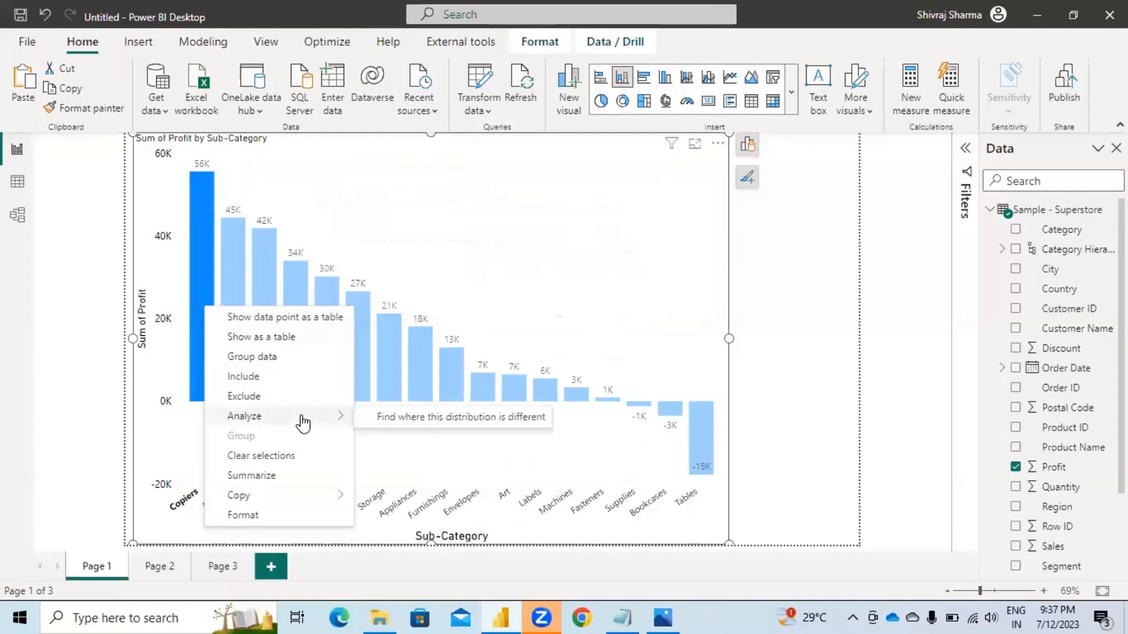
left_click(430, 418)
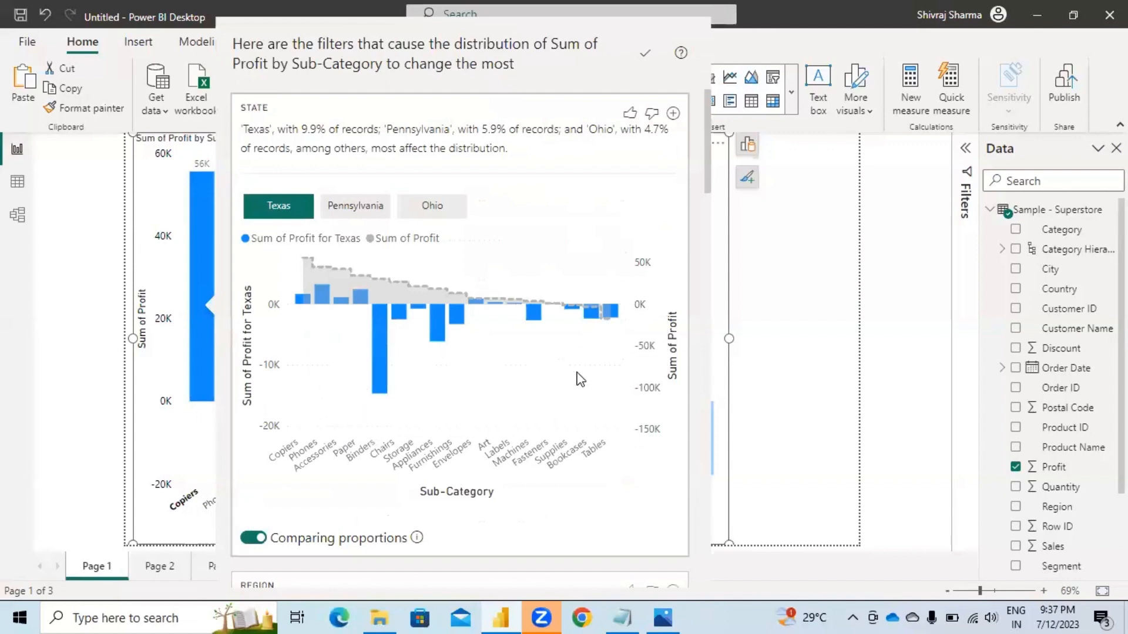
Step: Review the Ship Mode insight for First, Second and Standard Class, checking the profit of the Copiers sub-category, and close the insights window
scroll(578, 375, "down", 15)
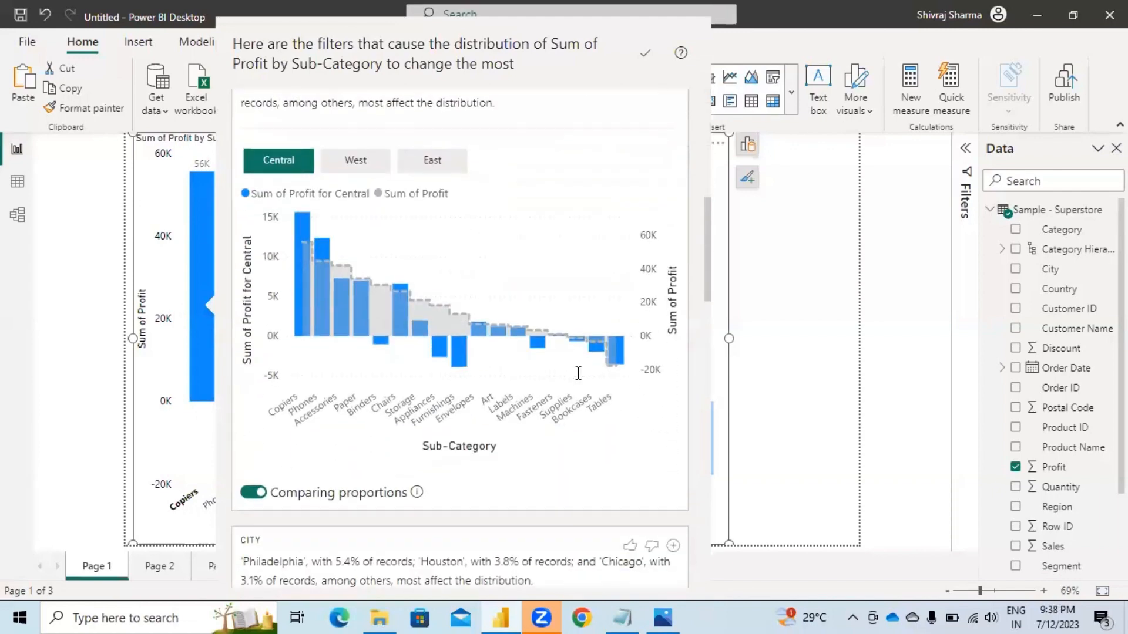
scroll(578, 373, "down", 6)
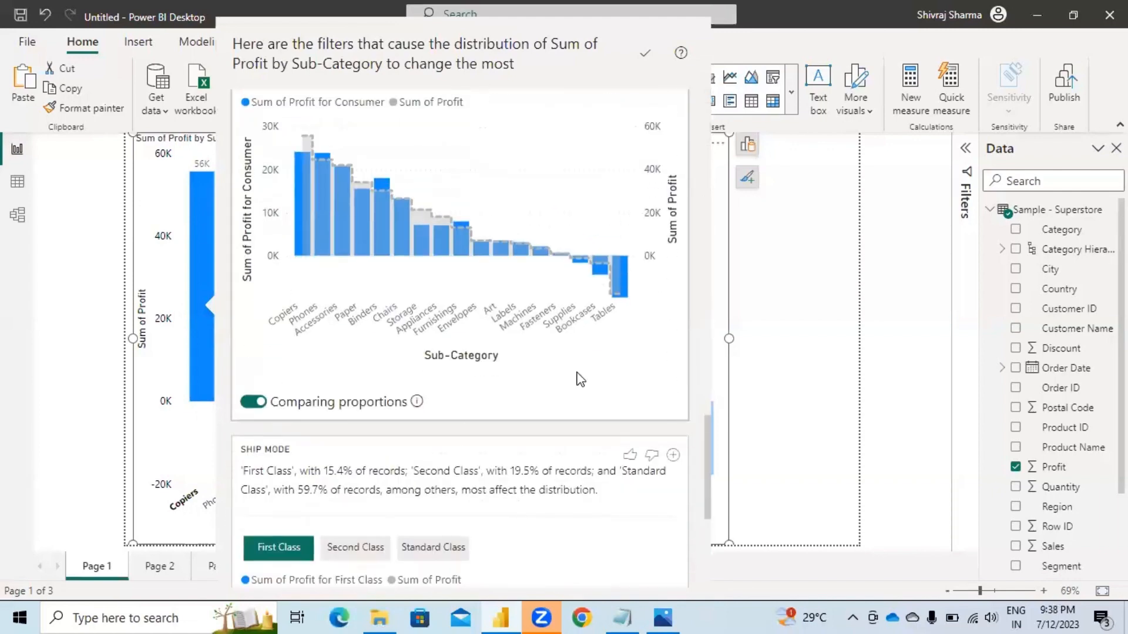
scroll(581, 379, "down", 5)
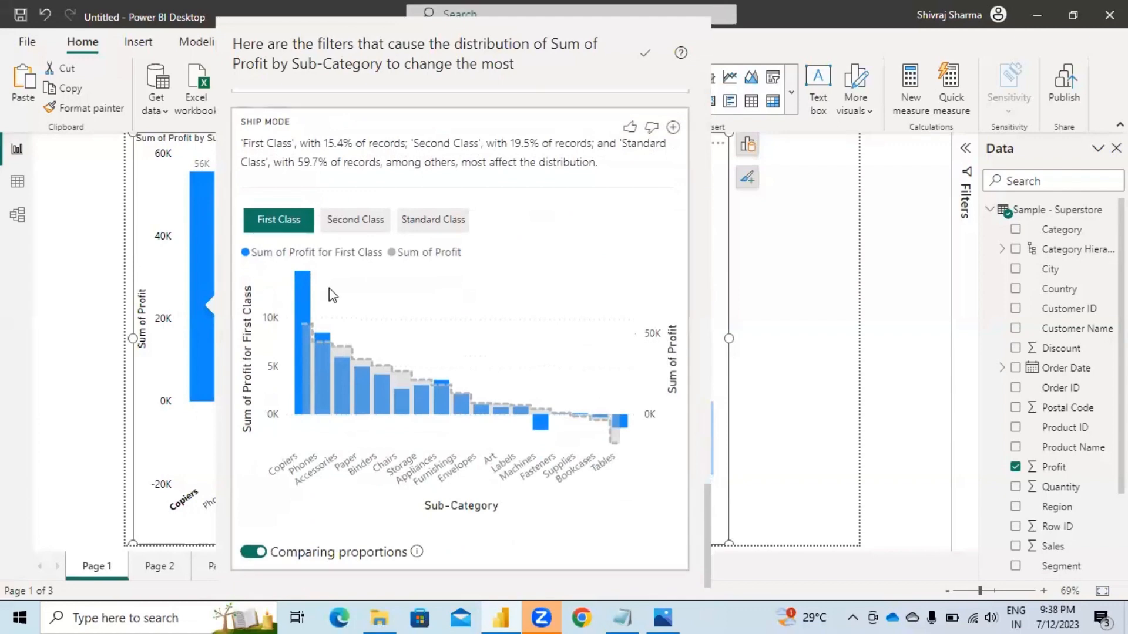
mouse_move(300, 305)
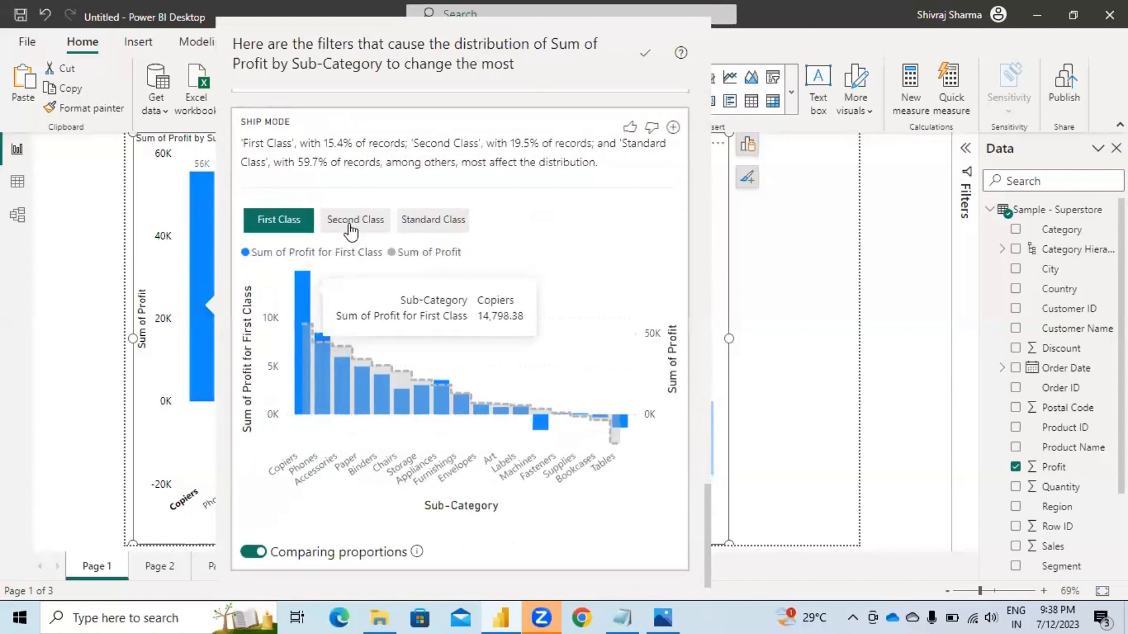
left_click(367, 221)
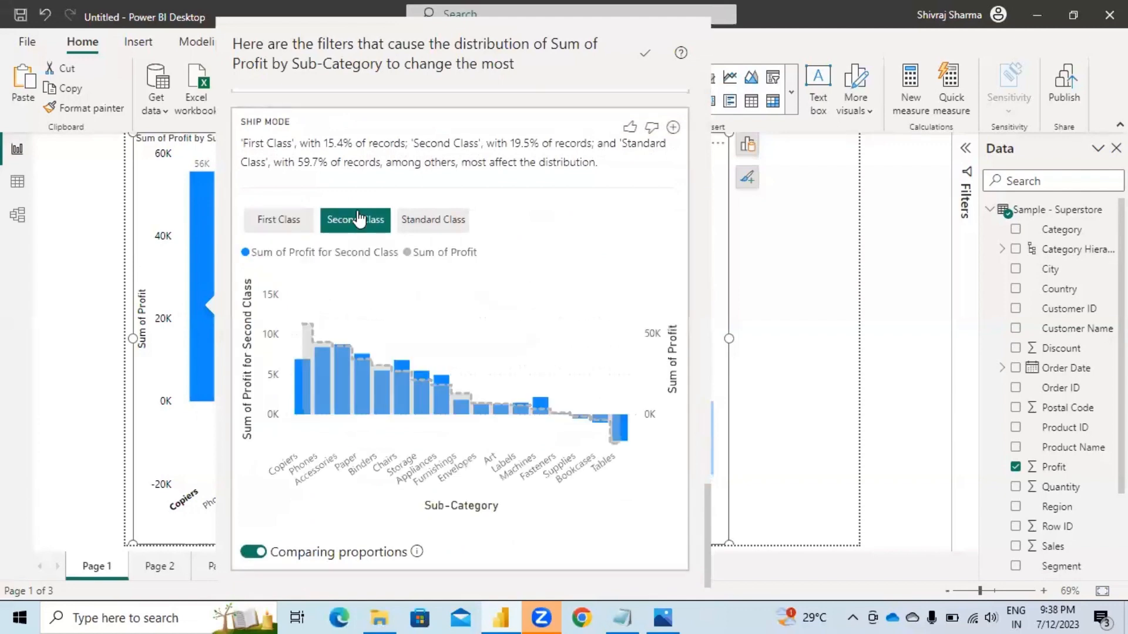
left_click(436, 220)
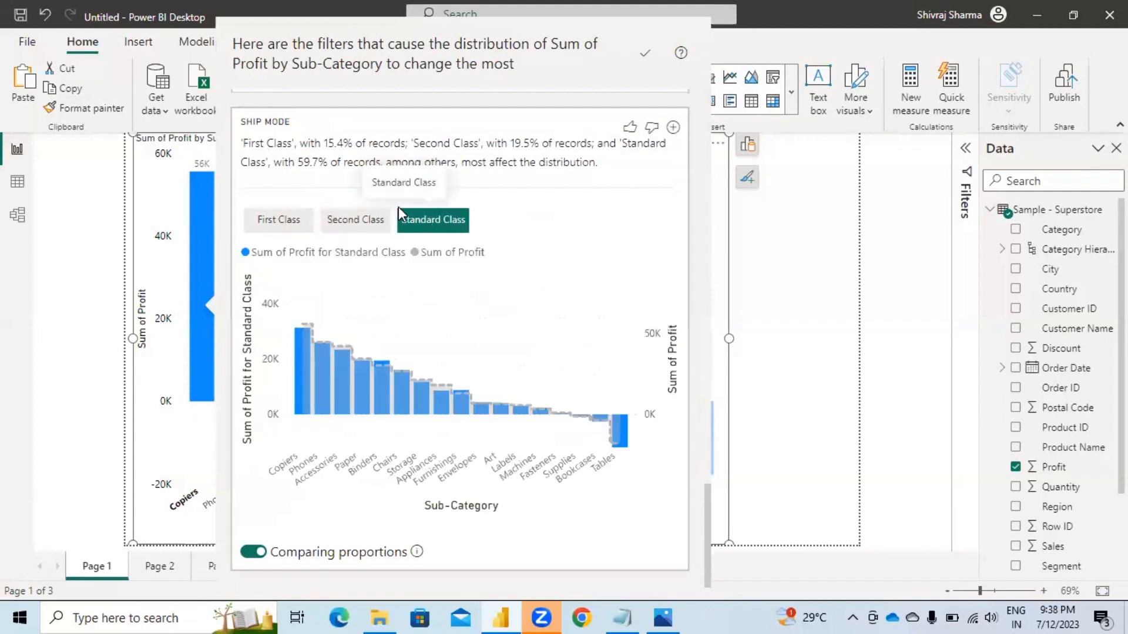
left_click(362, 222)
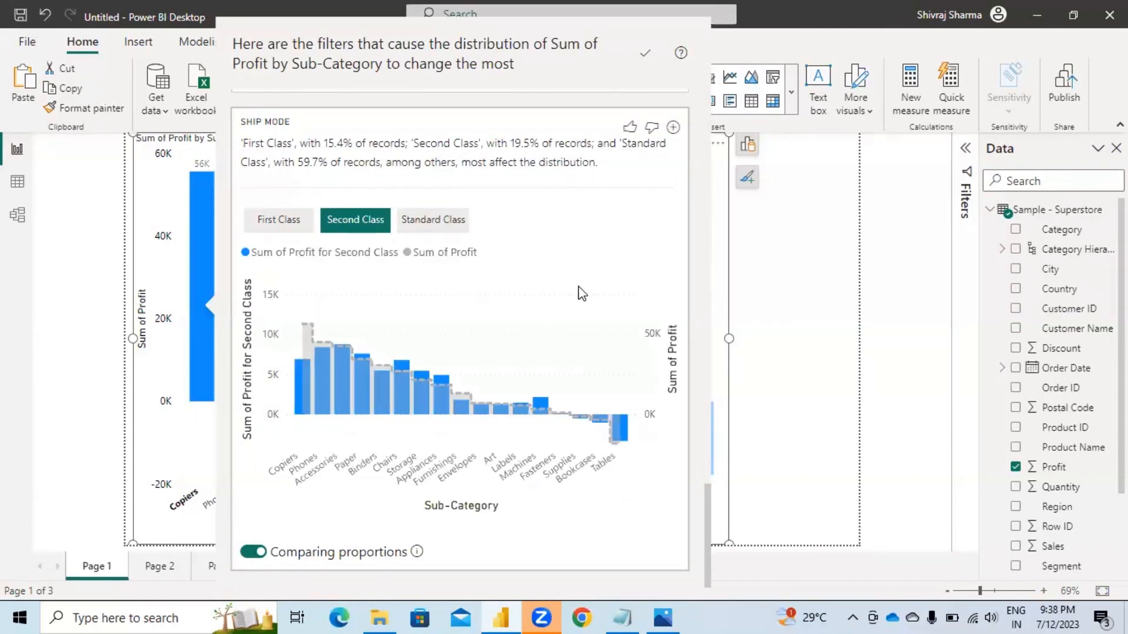
left_click(743, 271)
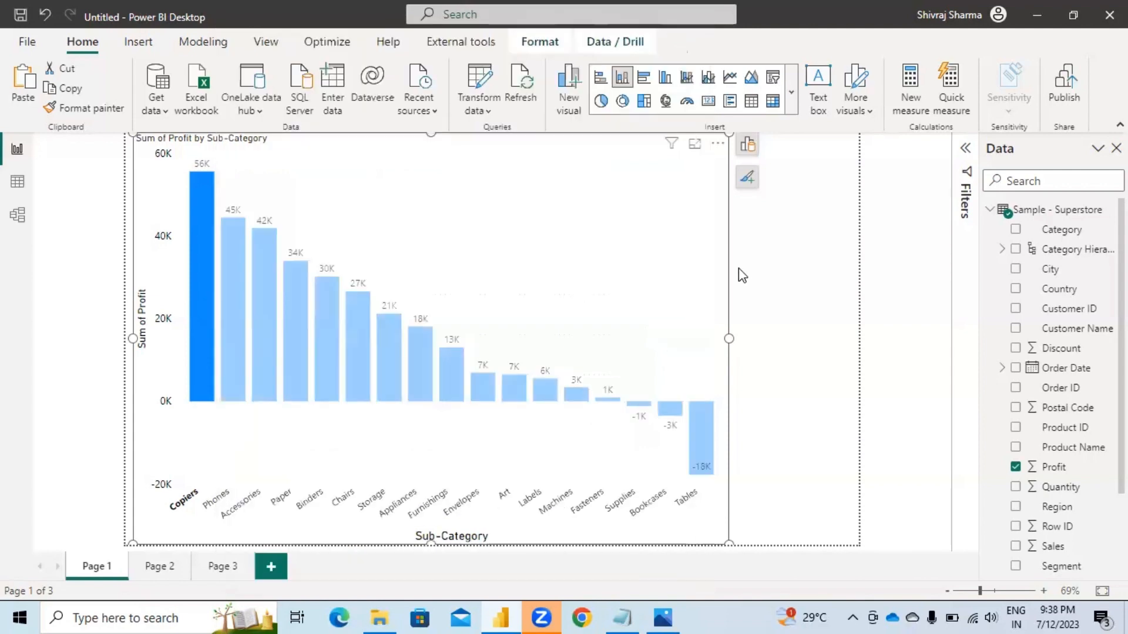
Step: Clear the Copiers highlight in the profit chart and open Page 2 with the quarterly sales chart
left_click(508, 280)
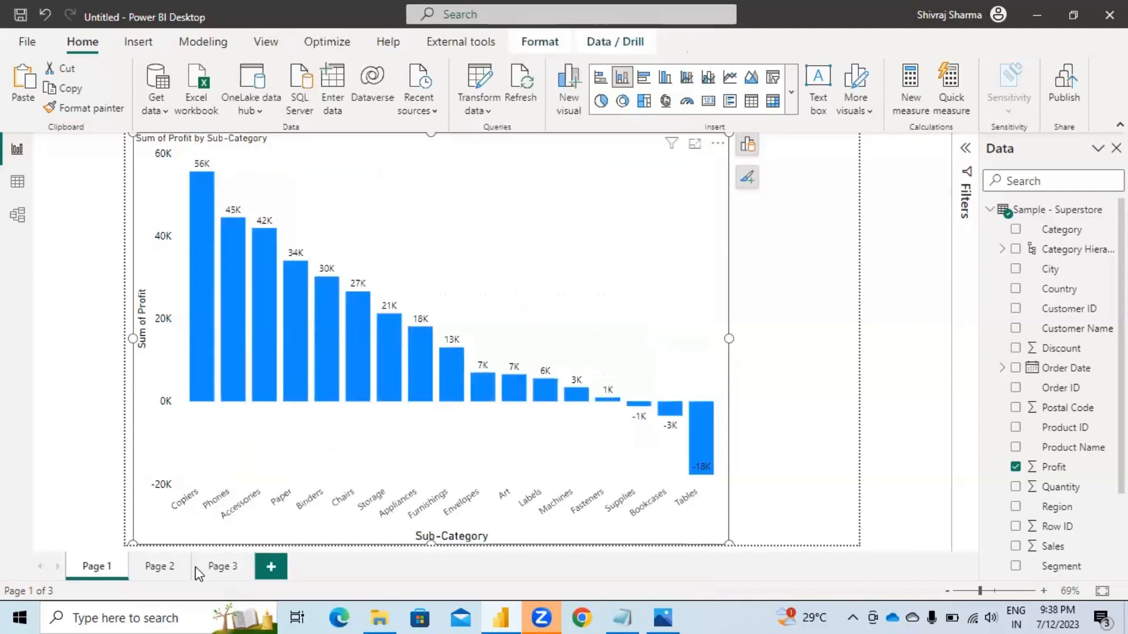
left_click(158, 568)
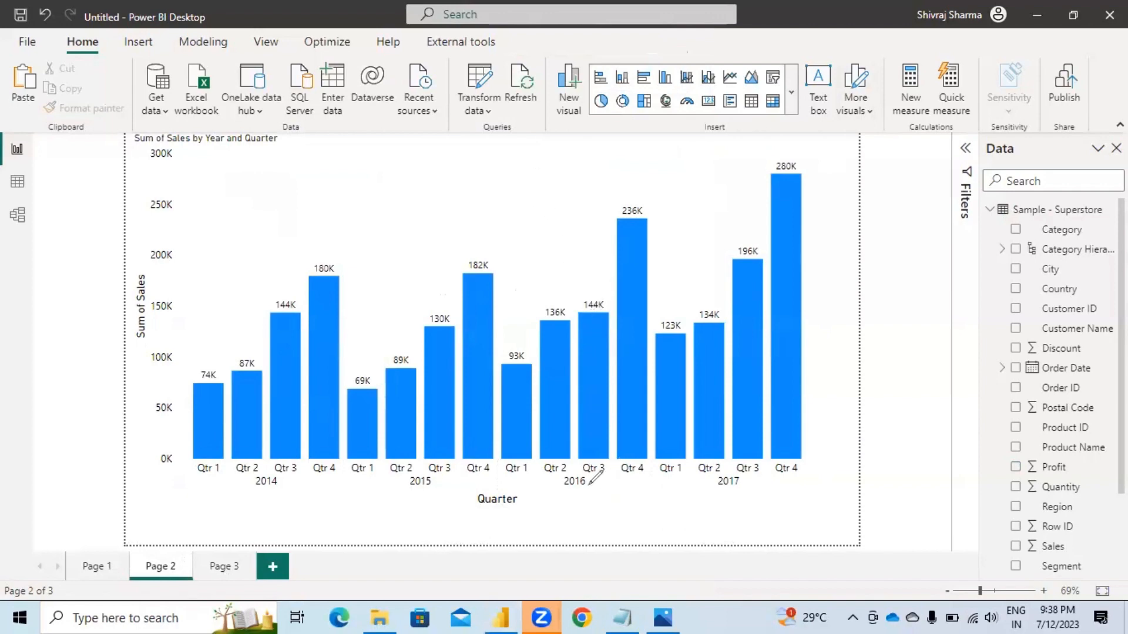
mouse_move(611, 476)
left_mouse_down()
mouse_move(594, 446)
mouse_move(569, 463)
mouse_move(611, 478)
left_mouse_up()
mouse_move(602, 295)
left_mouse_down()
mouse_move(579, 296)
mouse_move(598, 317)
mouse_move(607, 308)
left_mouse_up()
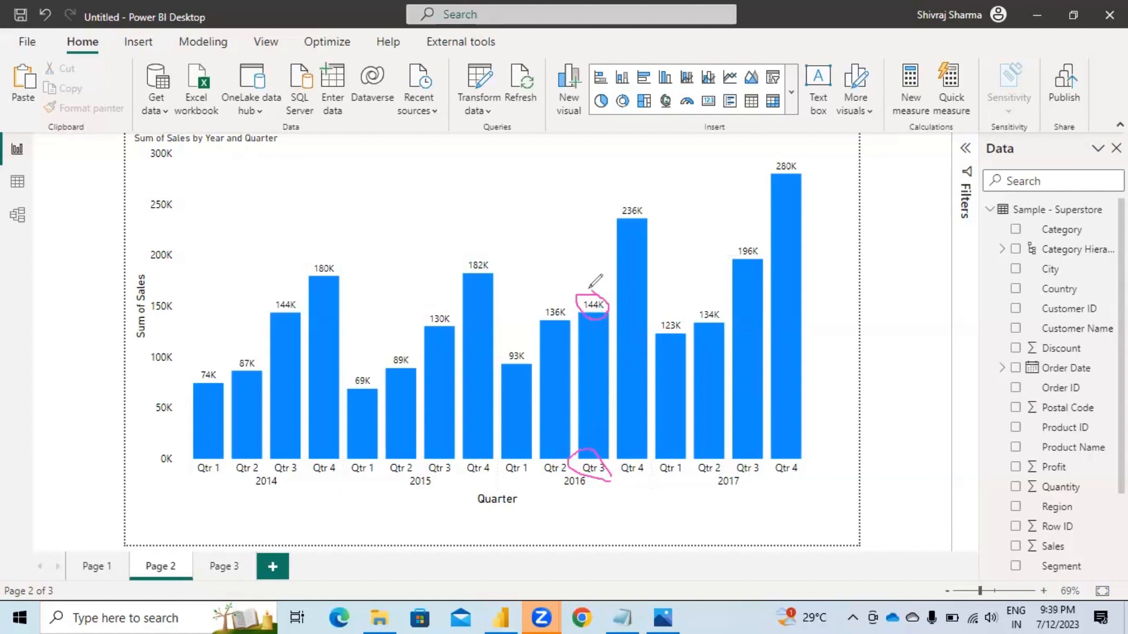
mouse_move(589, 288)
left_mouse_down()
mouse_move(593, 203)
mouse_move(631, 185)
mouse_move(638, 201)
mouse_move(639, 190)
left_mouse_up()
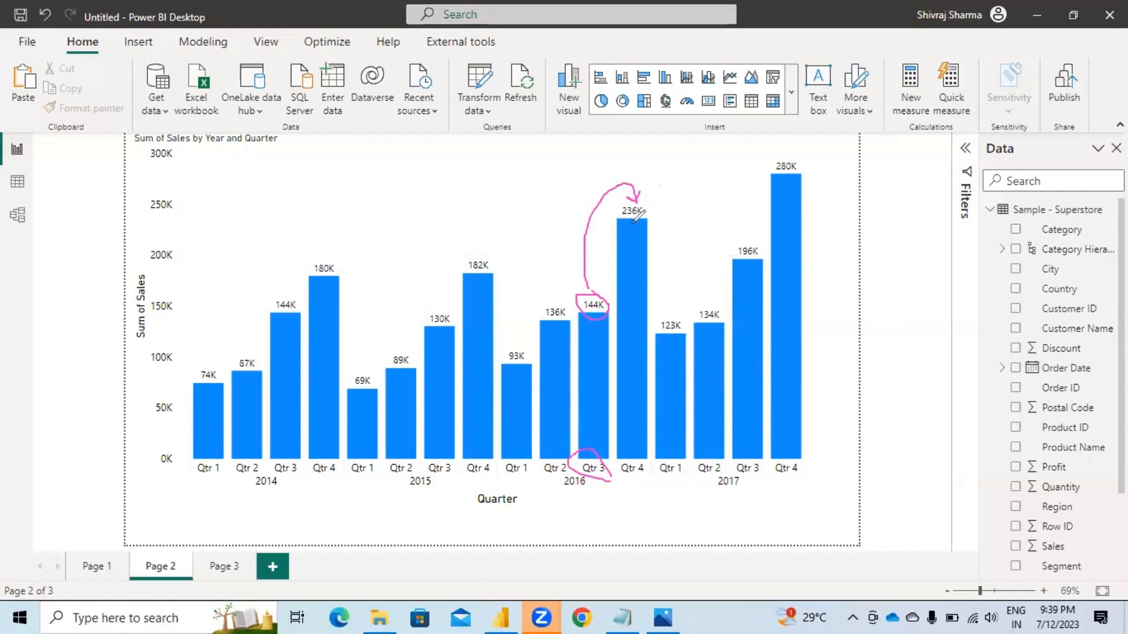
left_click_drag(187, 397, 345, 273)
left_click_drag(358, 397, 484, 295)
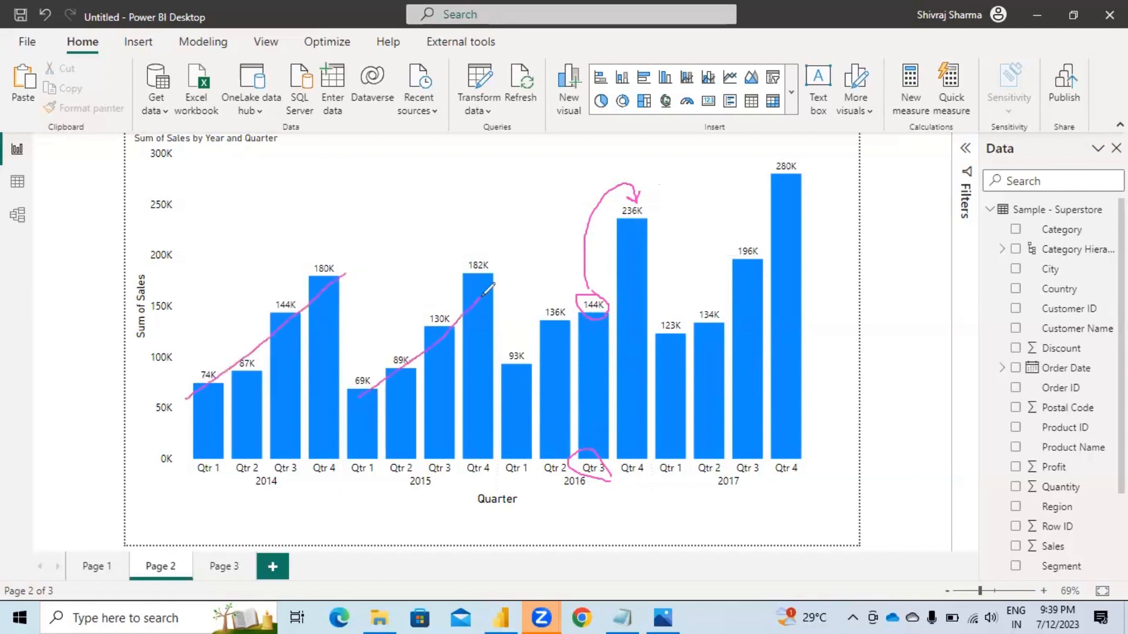
mouse_move(512, 388)
left_mouse_down()
mouse_move(558, 329)
mouse_move(646, 256)
left_mouse_up()
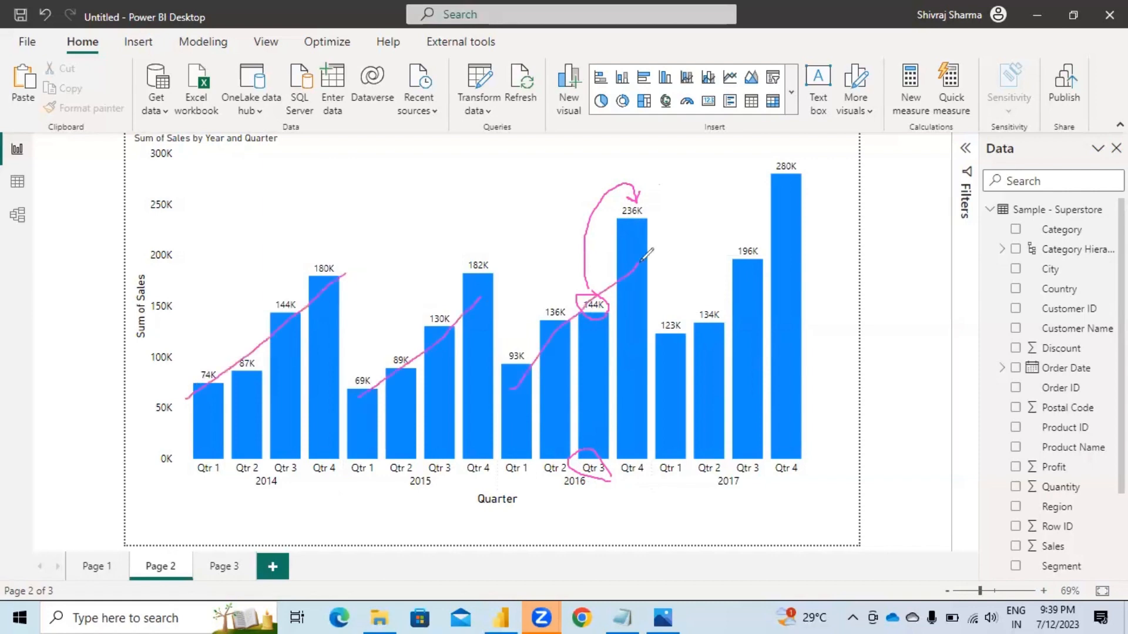
left_click_drag(668, 357, 787, 232)
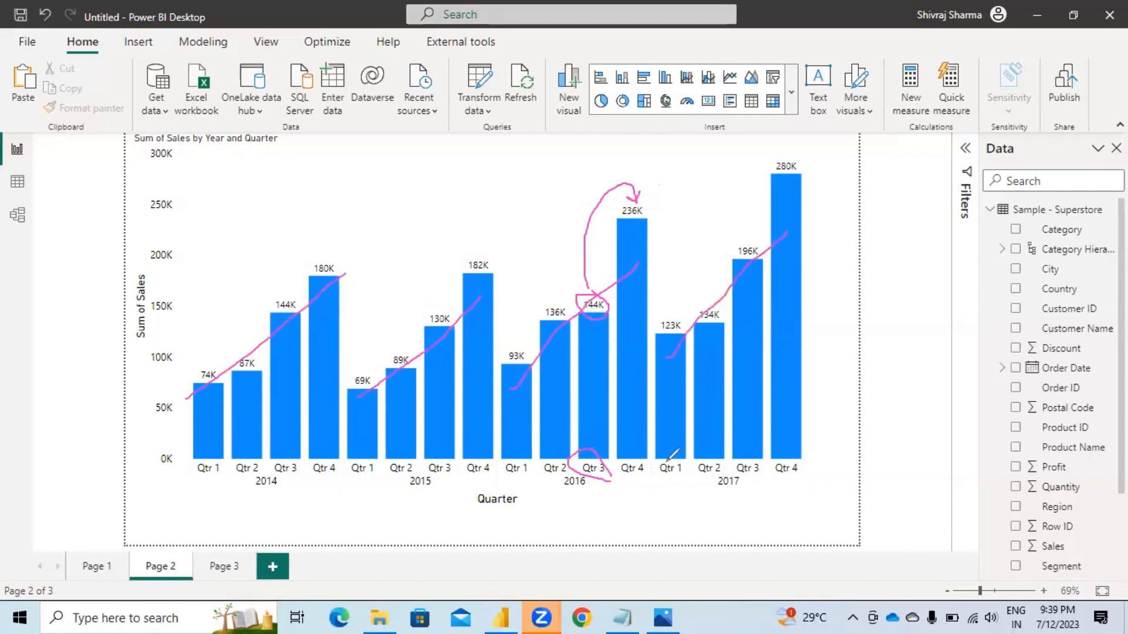
left_click_drag(615, 480, 642, 479)
mouse_move(640, 204)
left_mouse_down()
mouse_move(673, 221)
mouse_move(675, 324)
mouse_move(689, 295)
left_mouse_up()
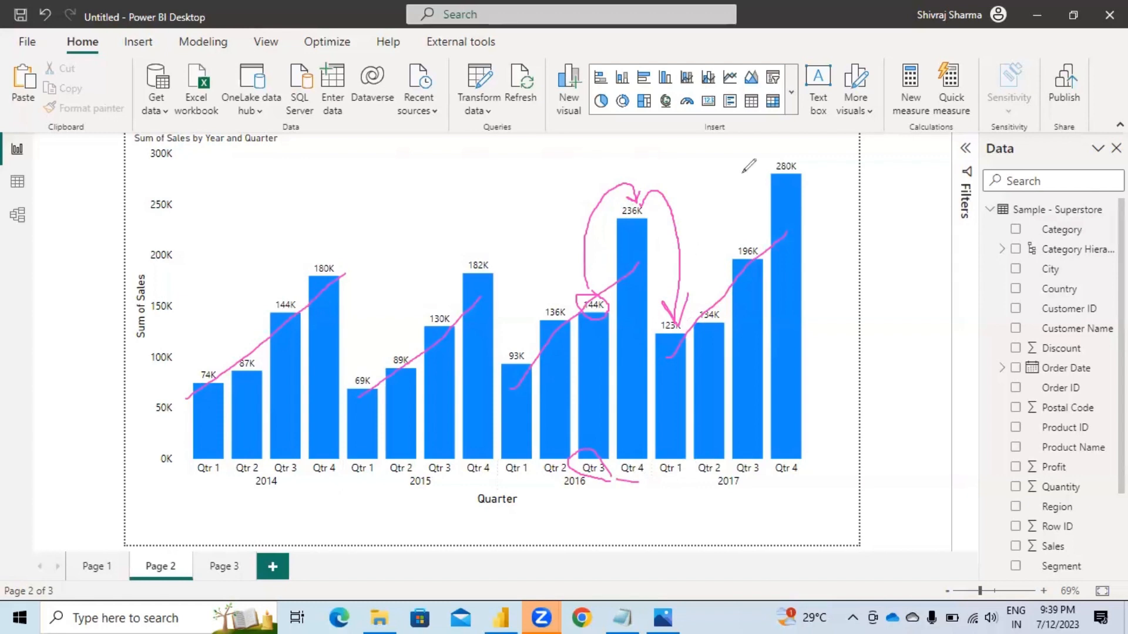
key("e")
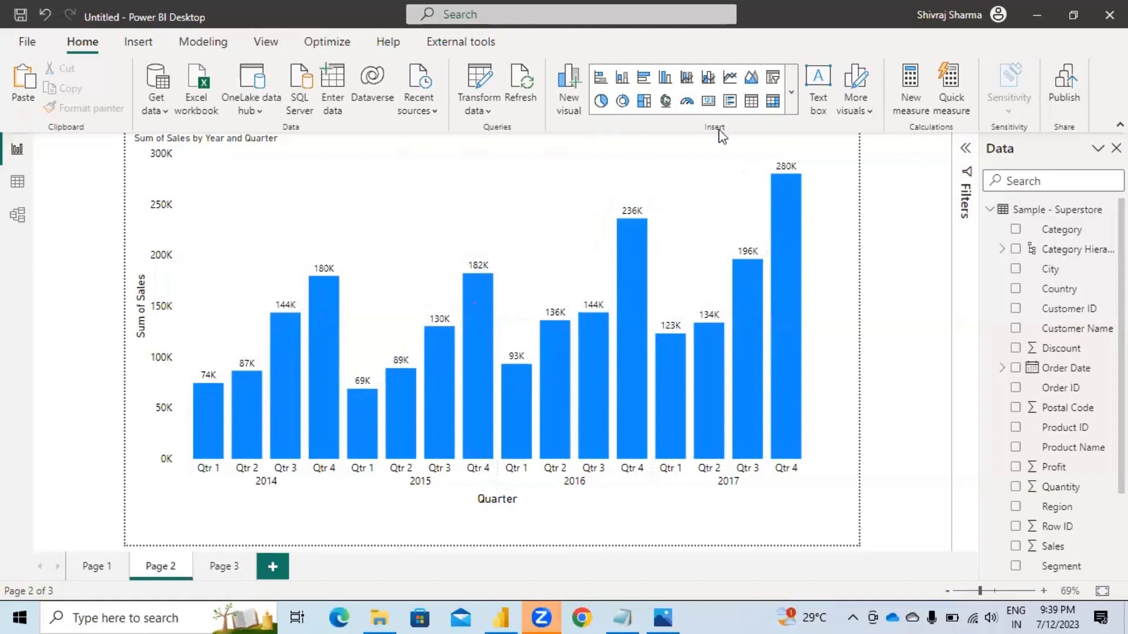
Step: Select the 2016 Qtr 4 bar in the sales chart and analyze it with Explain the increase
left_click(631, 287)
right_click(630, 285)
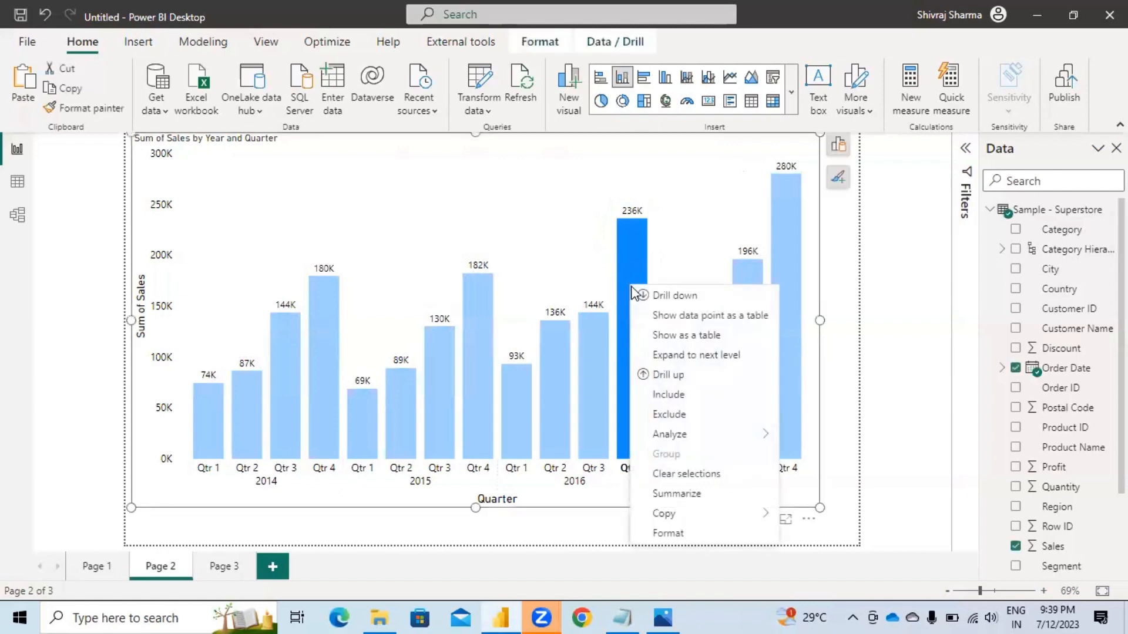
mouse_move(726, 441)
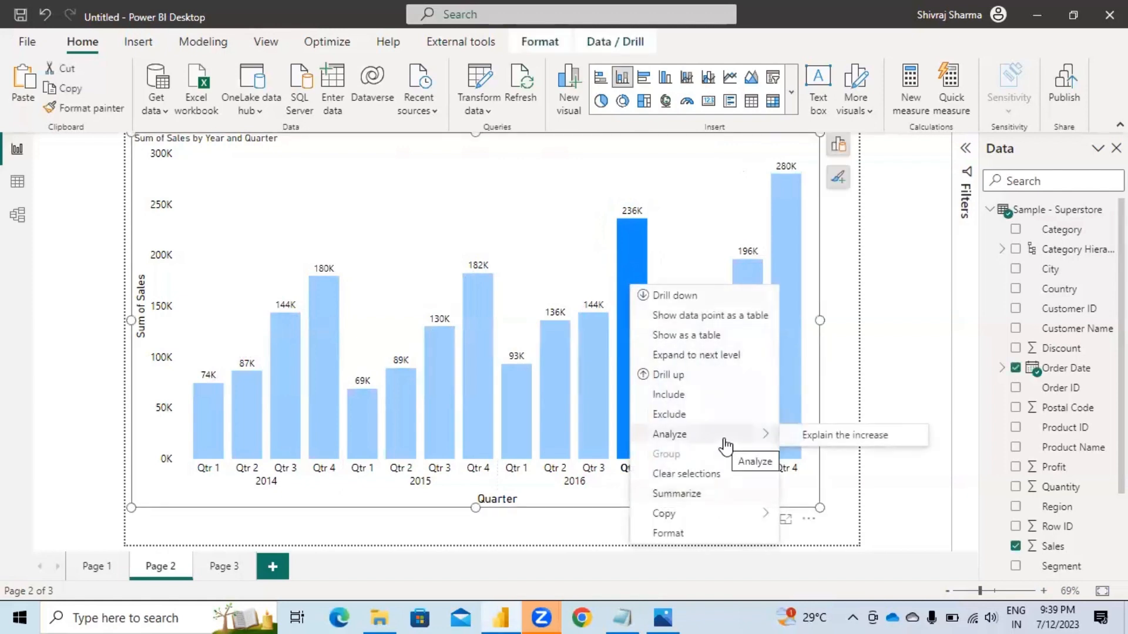
left_click(828, 437)
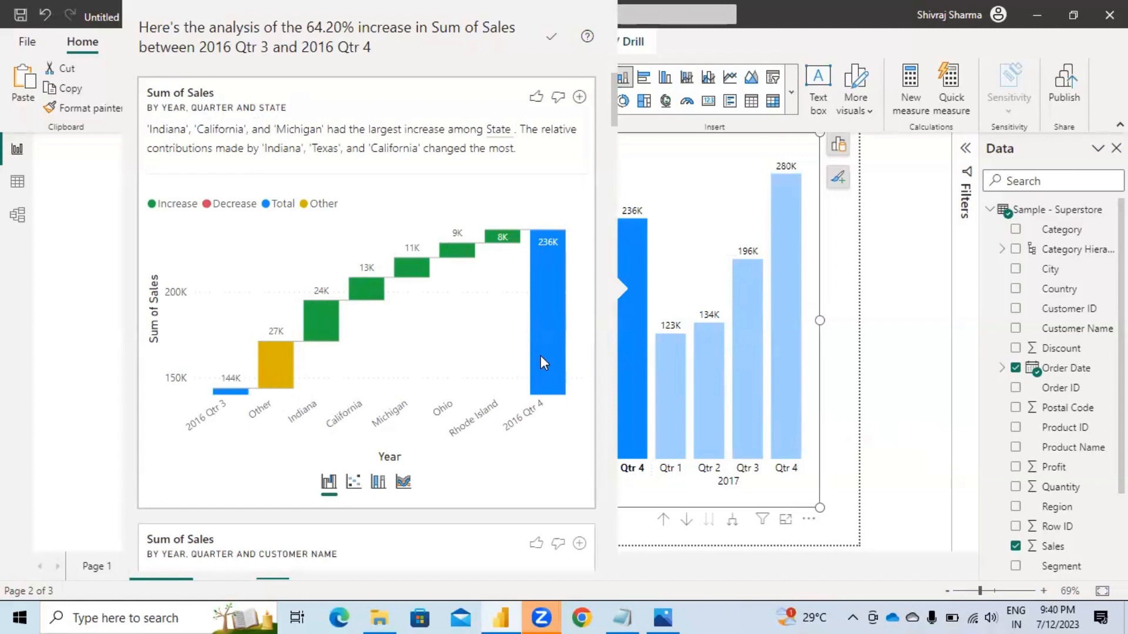
Step: Review the sales increase insights by State, Customer Name, Customer ID, Order ID and City
mouse_move(540, 355)
scroll(504, 367, "down", 1)
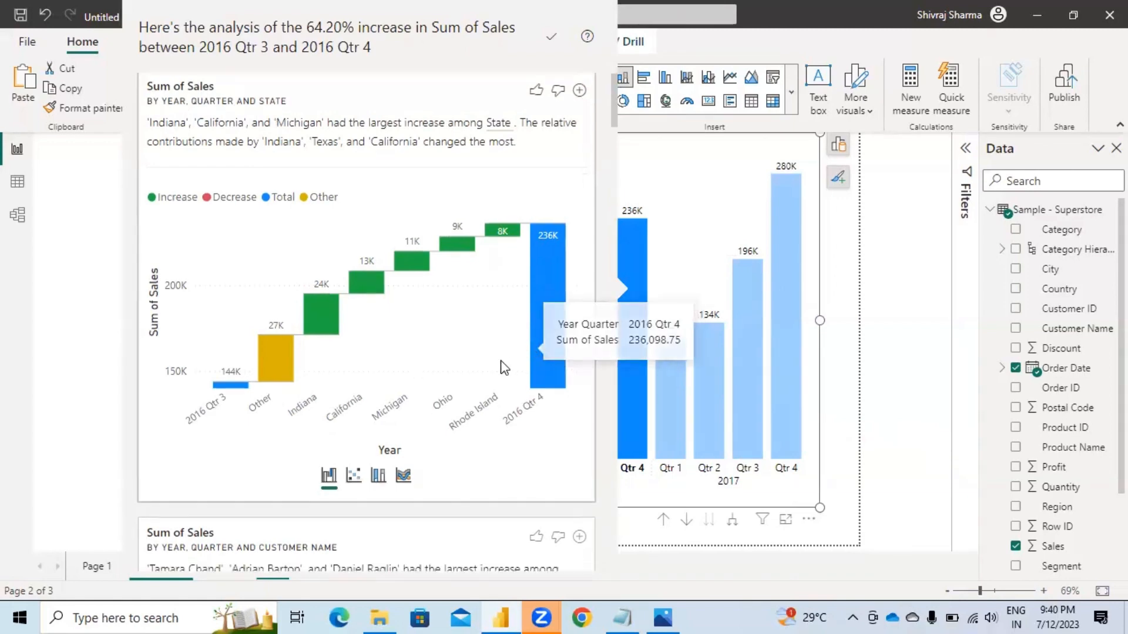
scroll(503, 367, "down", 6)
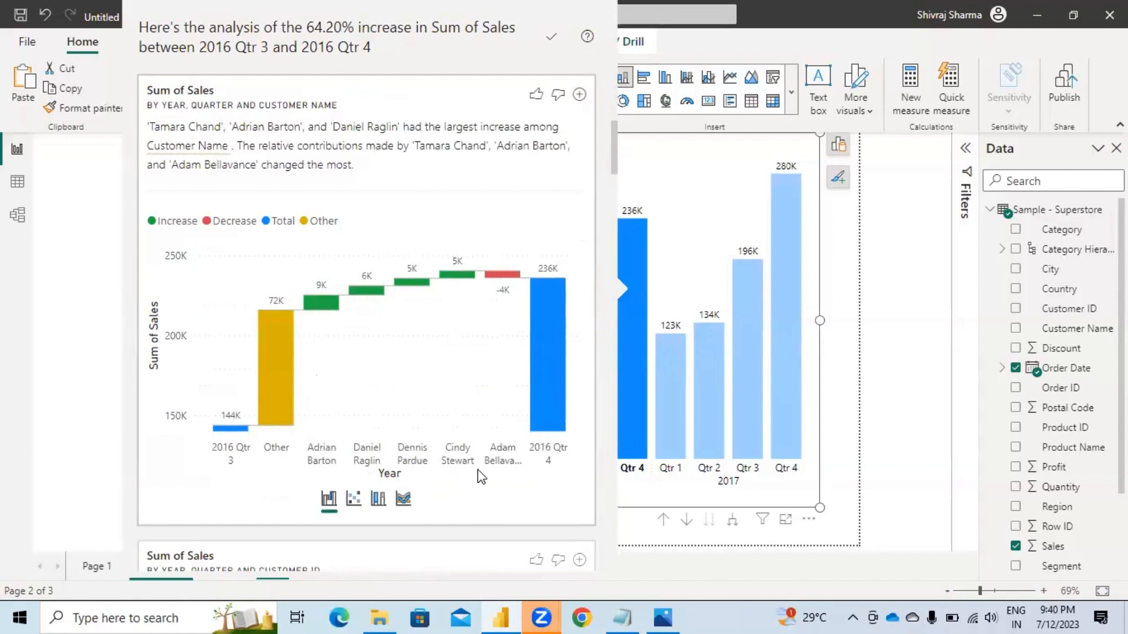
scroll(449, 425, "down", 2)
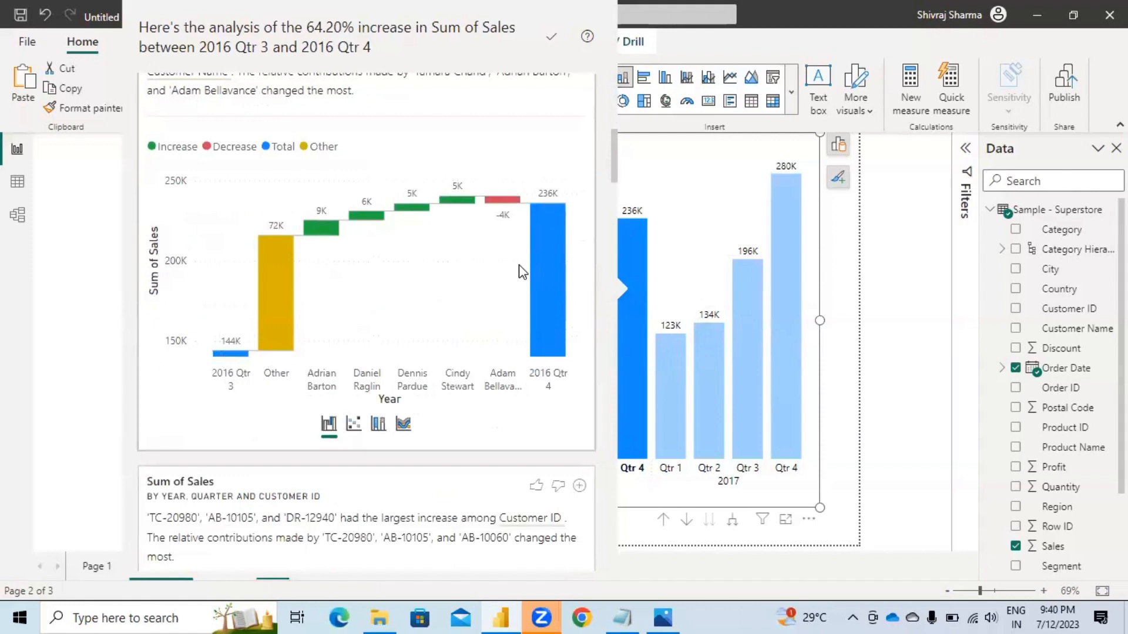
scroll(522, 272, "down", 10)
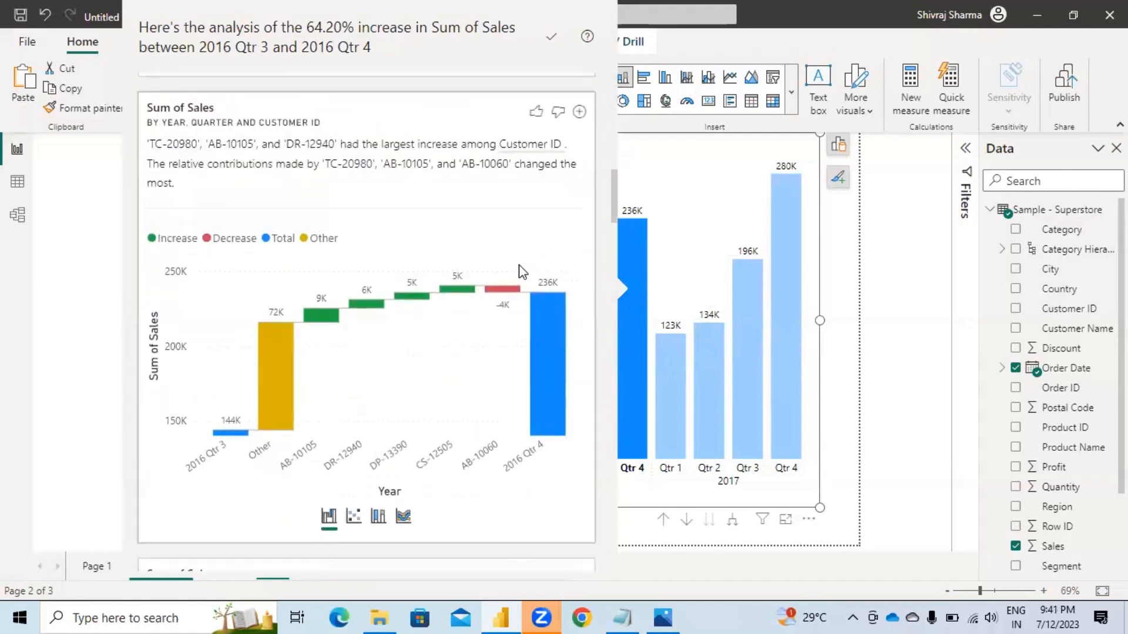
scroll(522, 272, "down", 10)
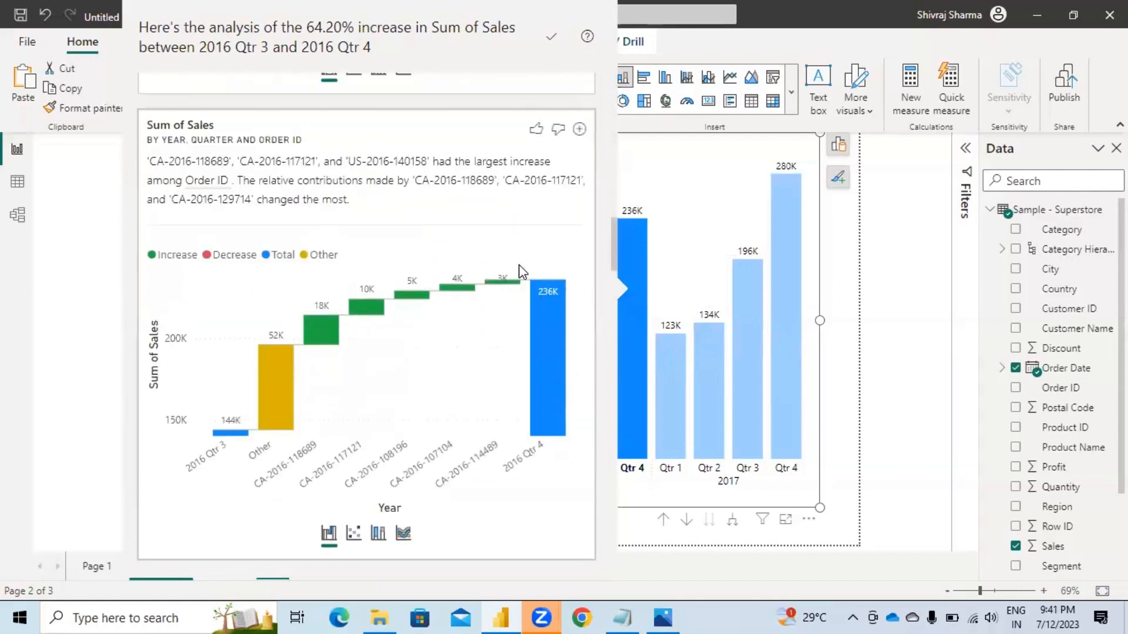
scroll(519, 264, "down", 10)
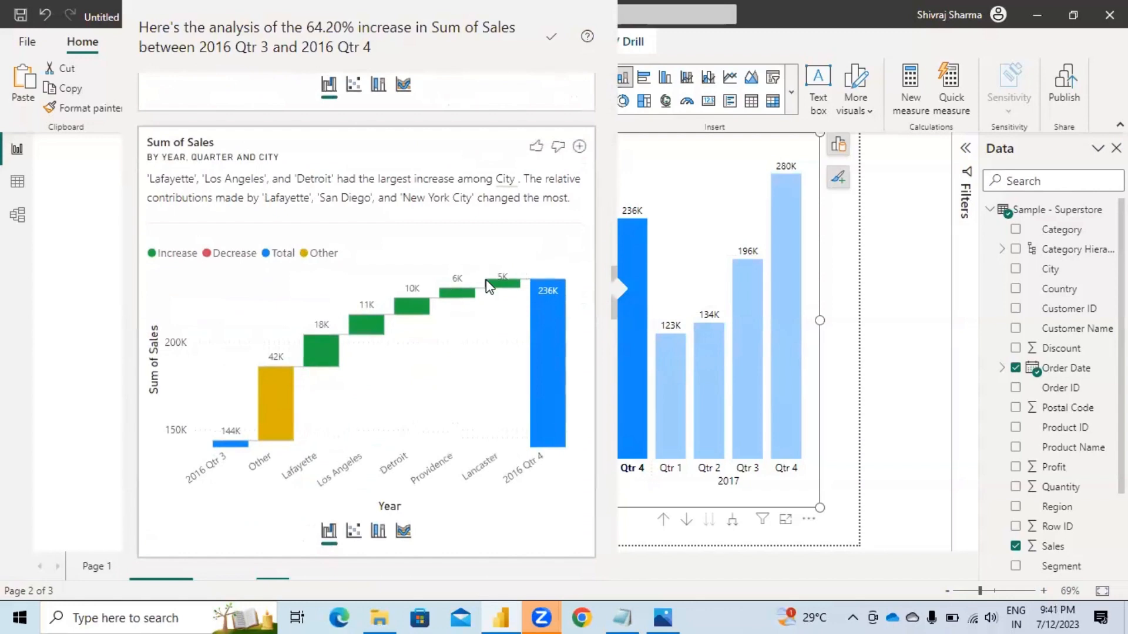
Step: Examine how Product ID, Product Name and Segment contribute to the sales increase
scroll(486, 289, "down", 10)
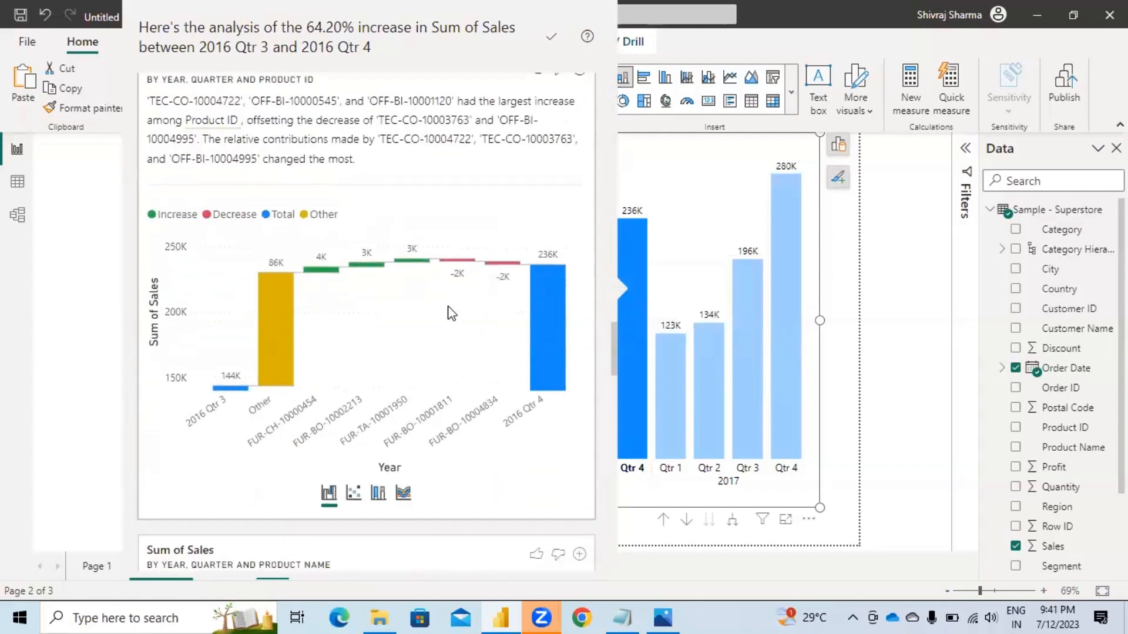
scroll(406, 333, "up", 1)
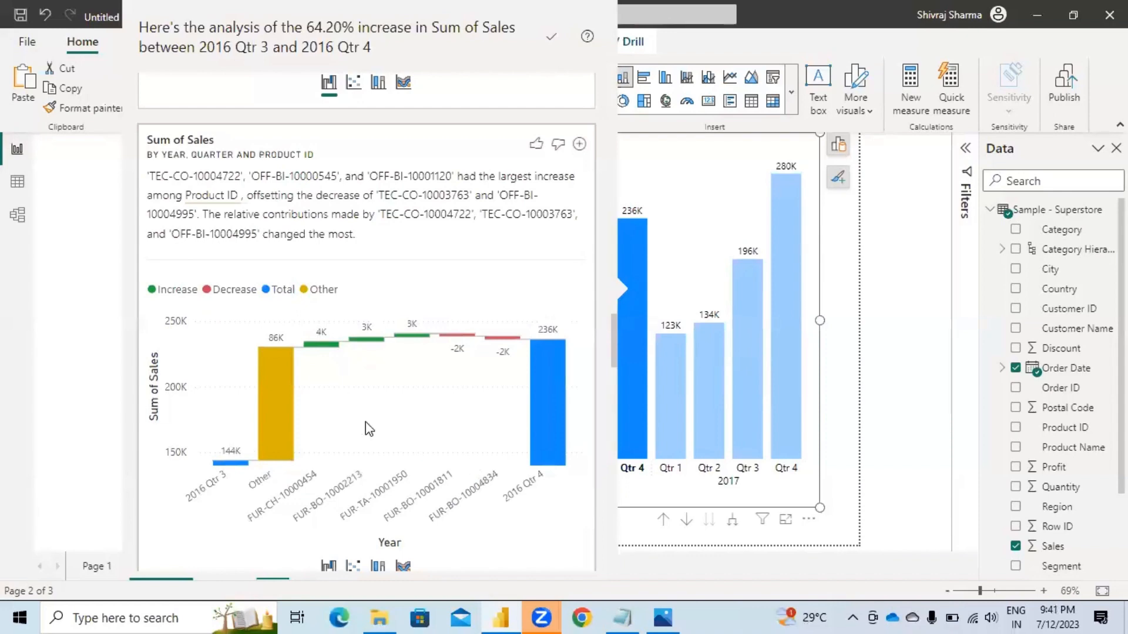
scroll(365, 422, "down", 6)
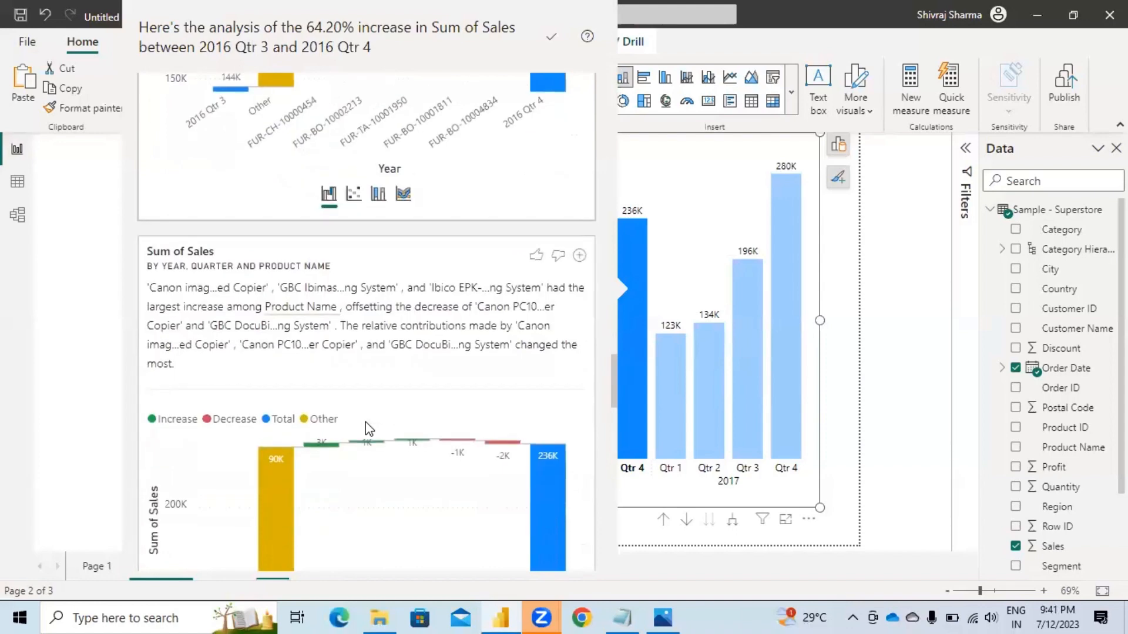
scroll(367, 428, "down", 1)
scroll(369, 429, "down", 7)
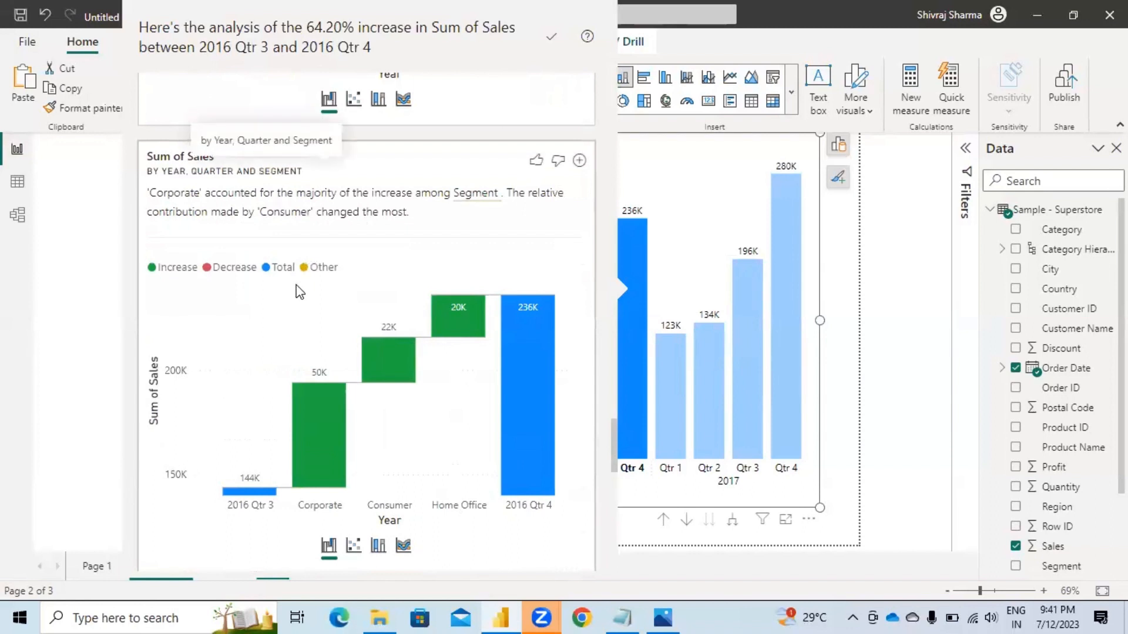
mouse_move(330, 464)
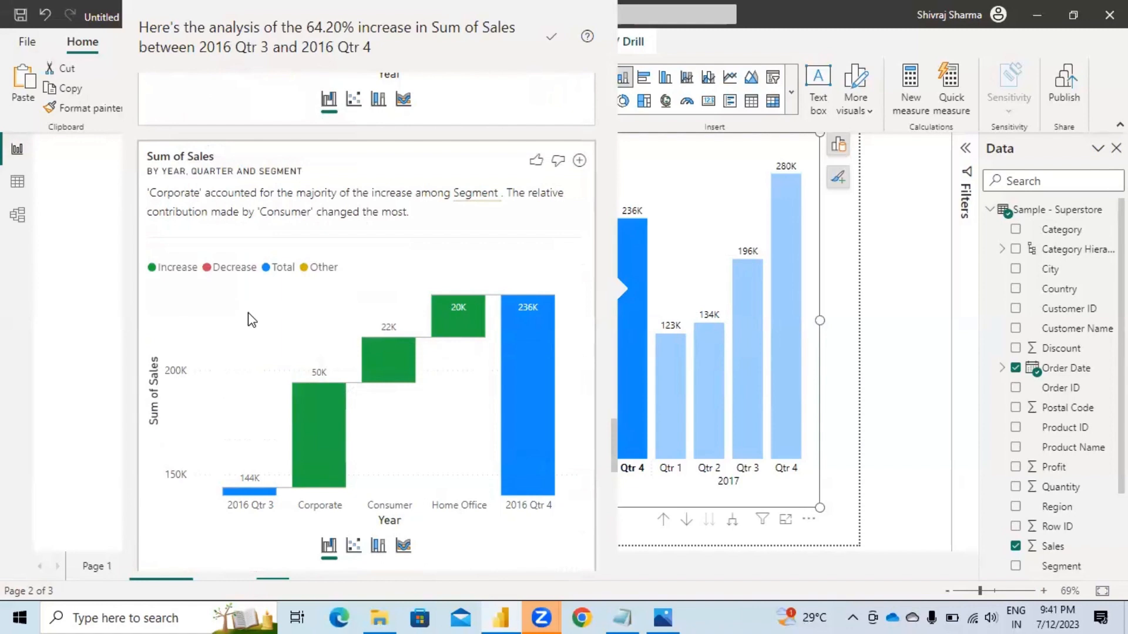
Step: Look over the Sub-Category and Ship Mode insights, checking the sales change for Standard Class
scroll(251, 320, "down", 8)
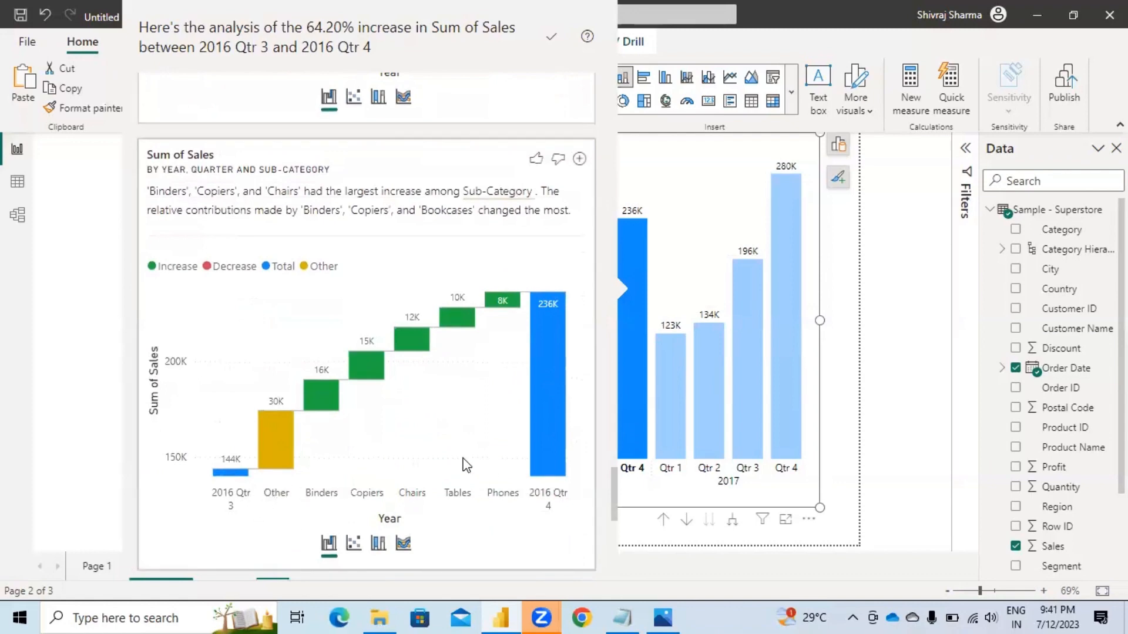
scroll(432, 428, "down", 6)
scroll(432, 428, "down", 2)
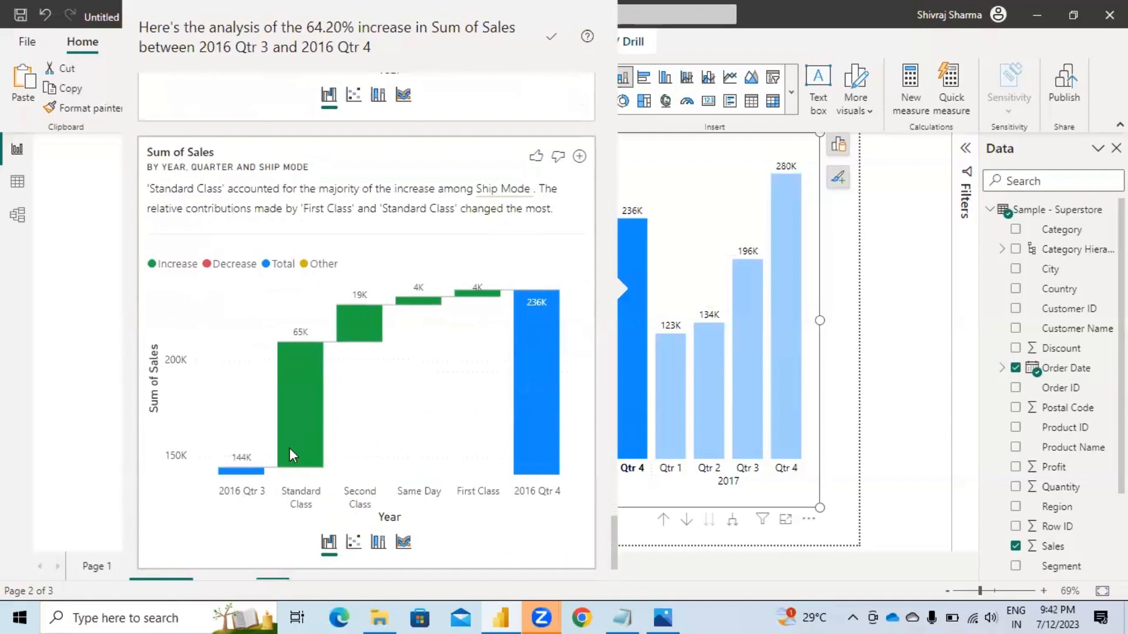
mouse_move(289, 448)
mouse_move(303, 390)
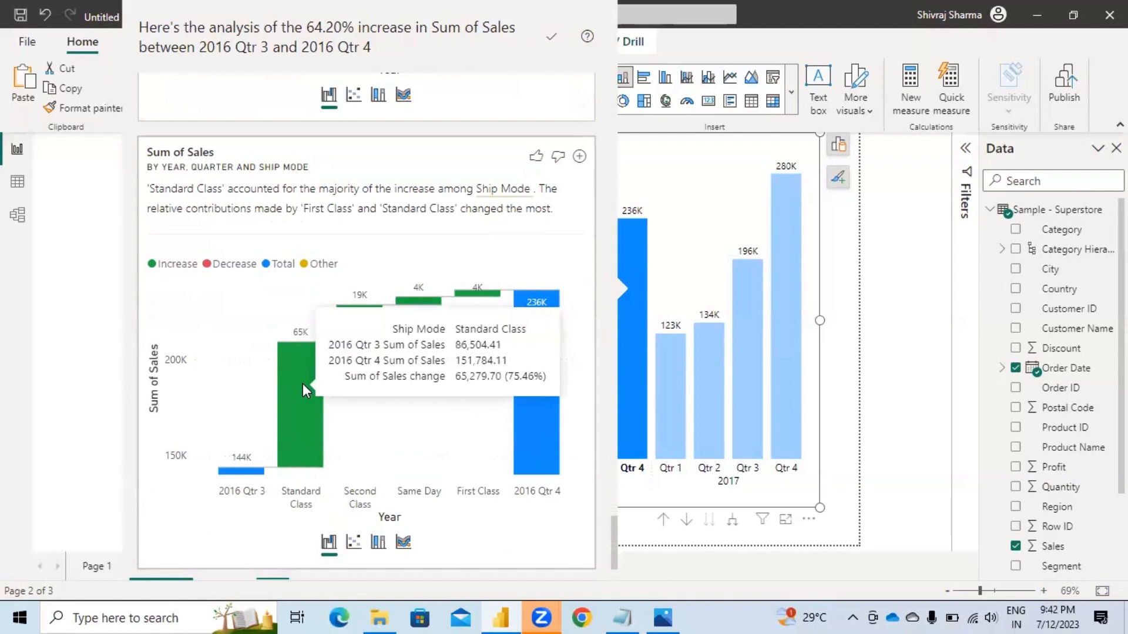
scroll(303, 388, "down", 1)
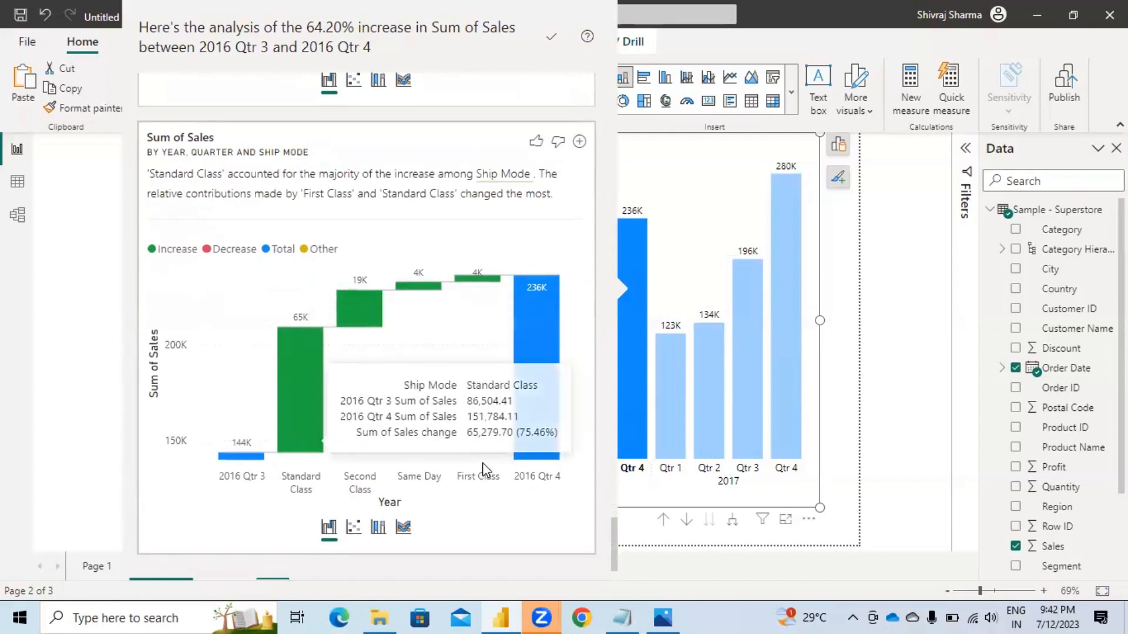
Step: View the Ship Mode insight as scatter, 100% stacked column and ribbon charts, return it to the waterfall, and close the insights window
left_click(353, 529)
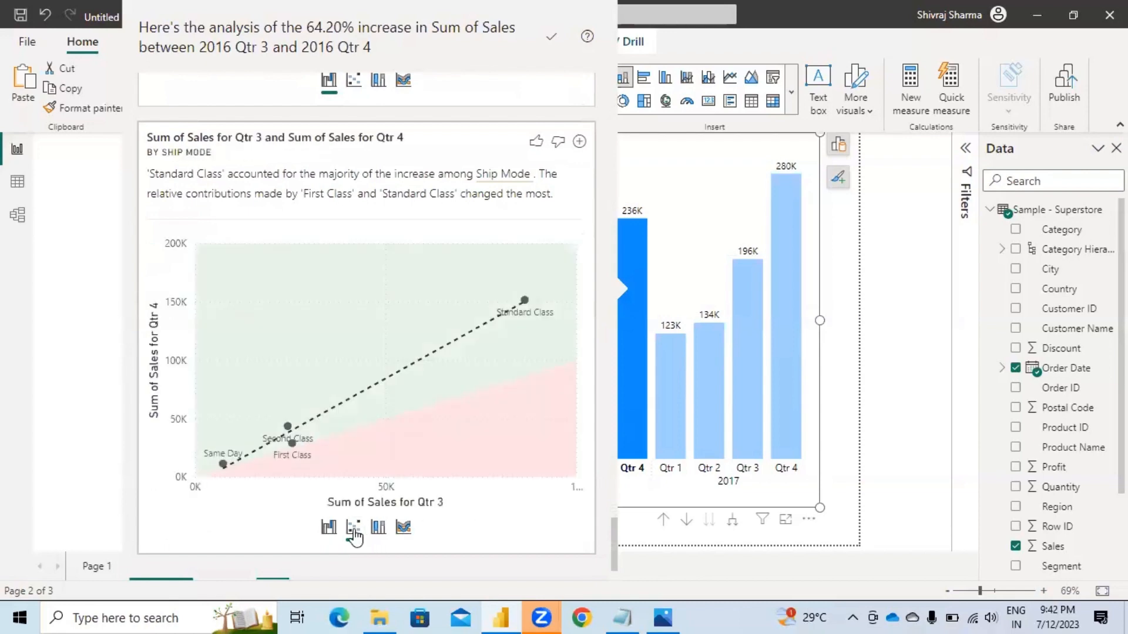
left_click(378, 529)
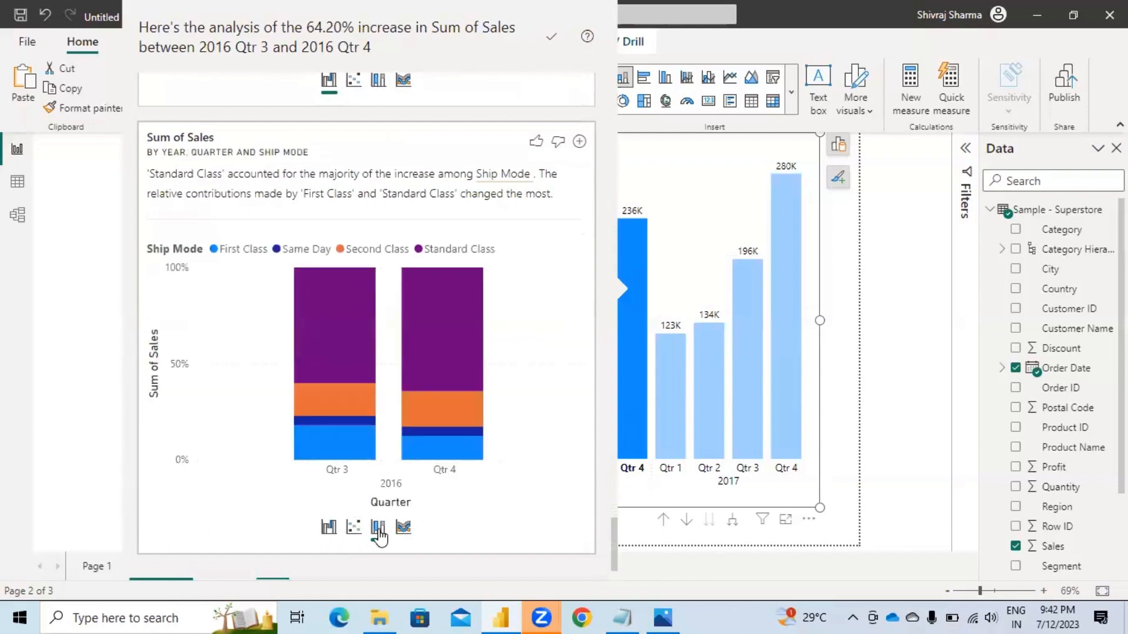
left_click(402, 530)
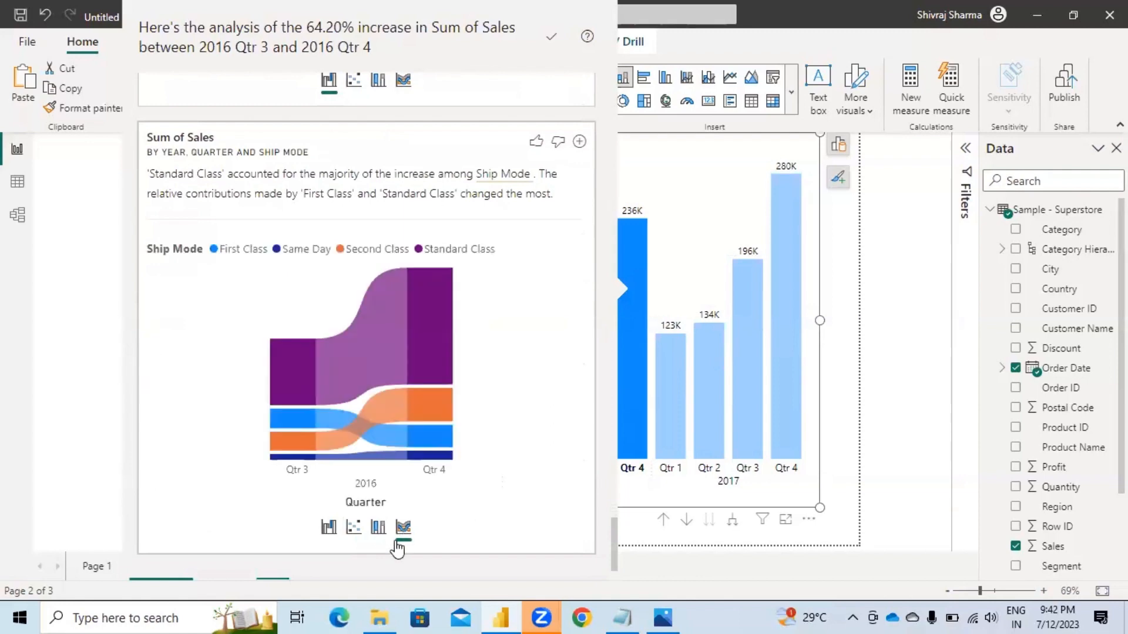
left_click(329, 530)
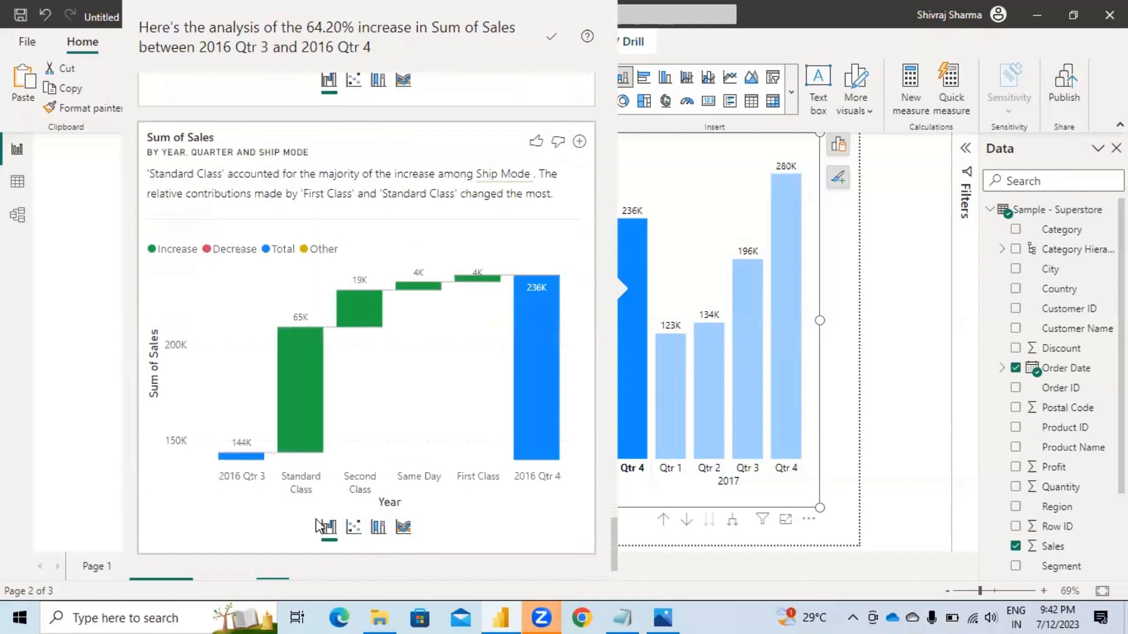
left_click(713, 154)
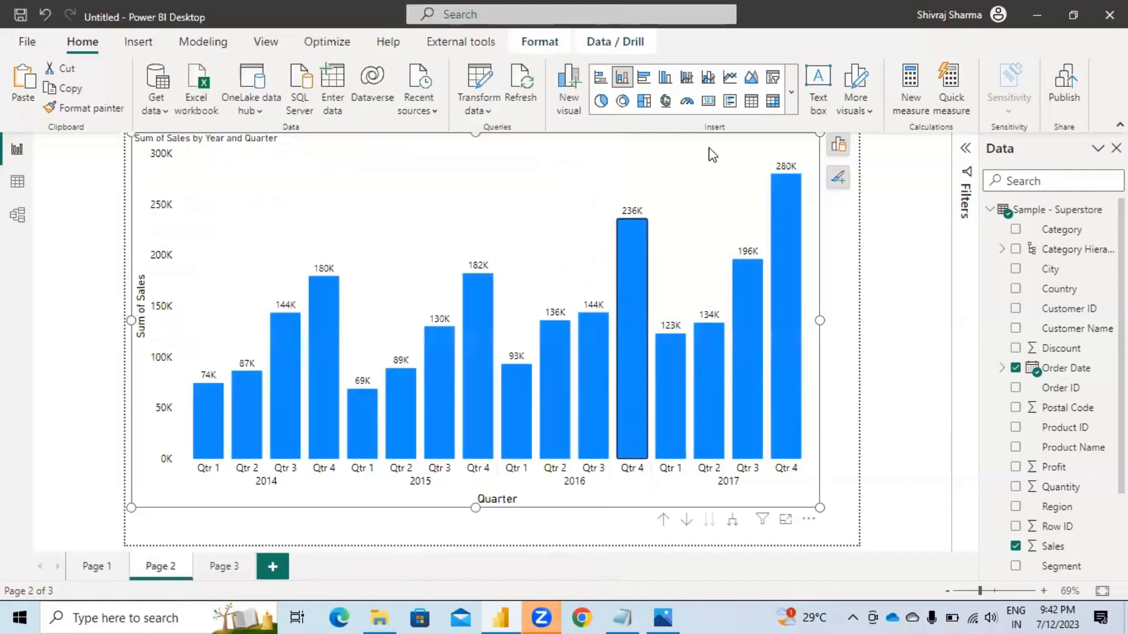
Step: Select the 2017 Qtr 1 bar in the sales chart and analyze it with Explain the decrease
left_click(676, 383)
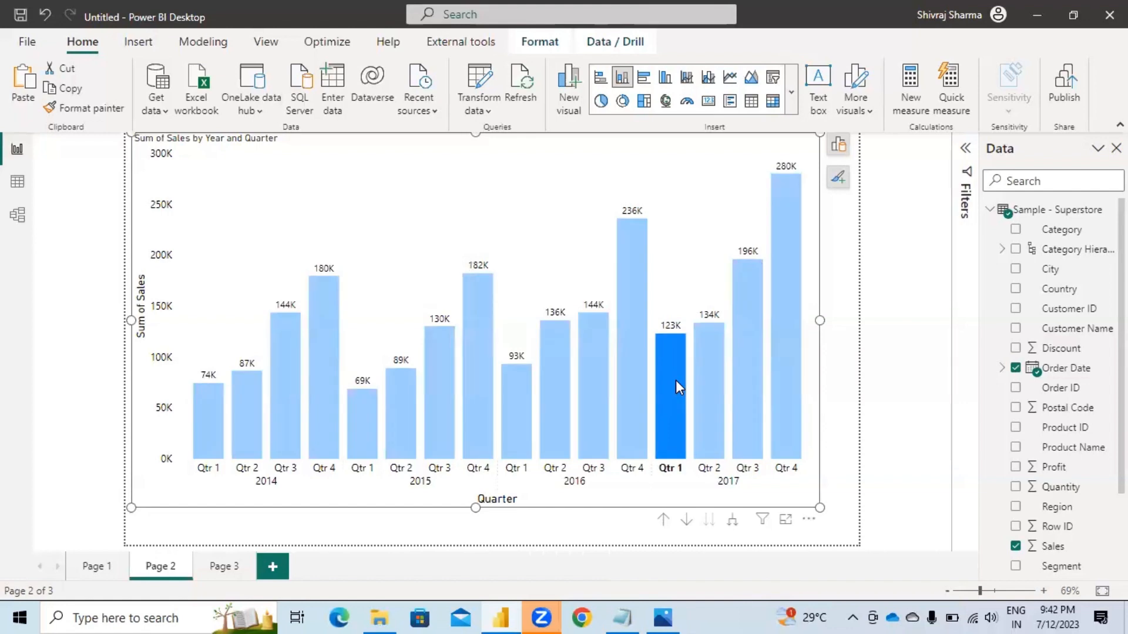
right_click(676, 379)
mouse_move(757, 274)
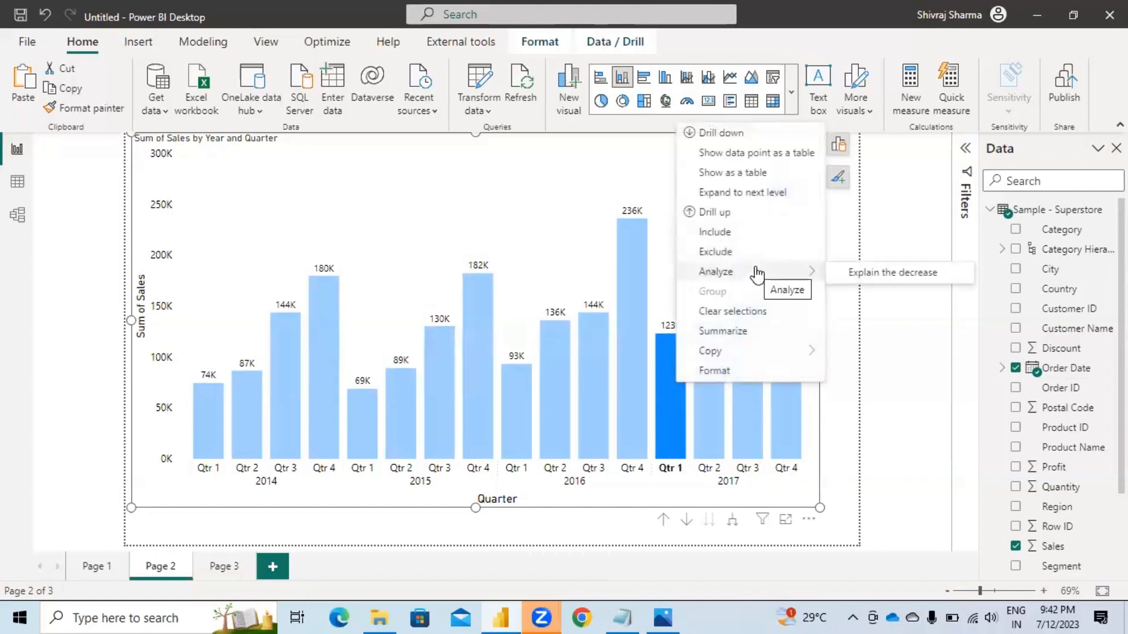
left_click(897, 274)
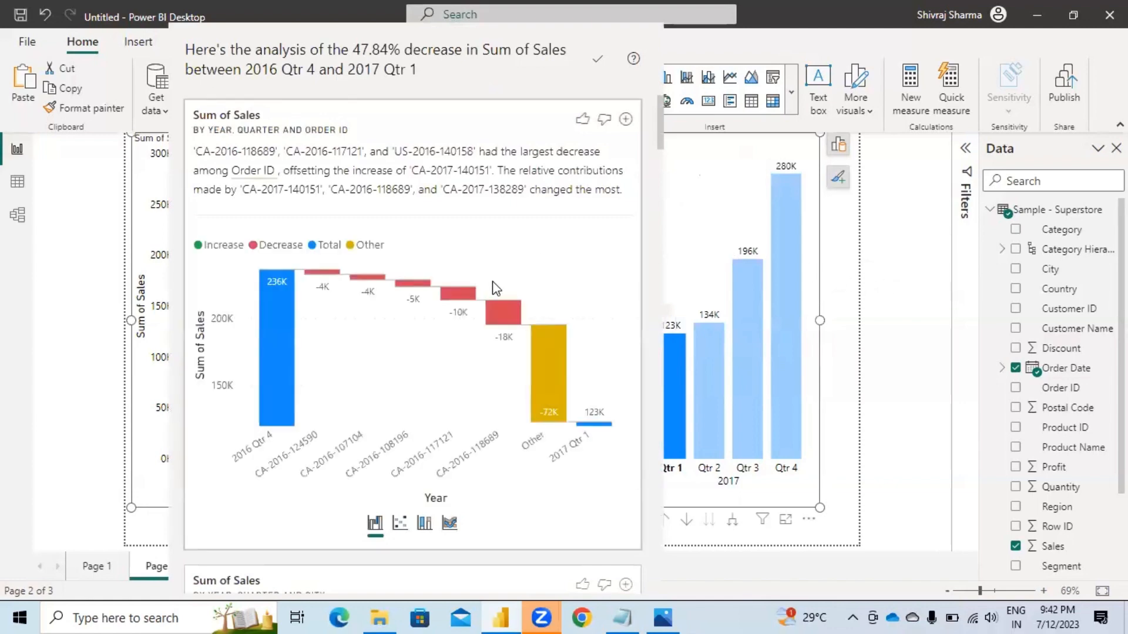
Step: Examine the City, State, Ship Mode and Category insights for the decrease, checking the sales change for Standard Class and Furniture
scroll(497, 287, "down", 6)
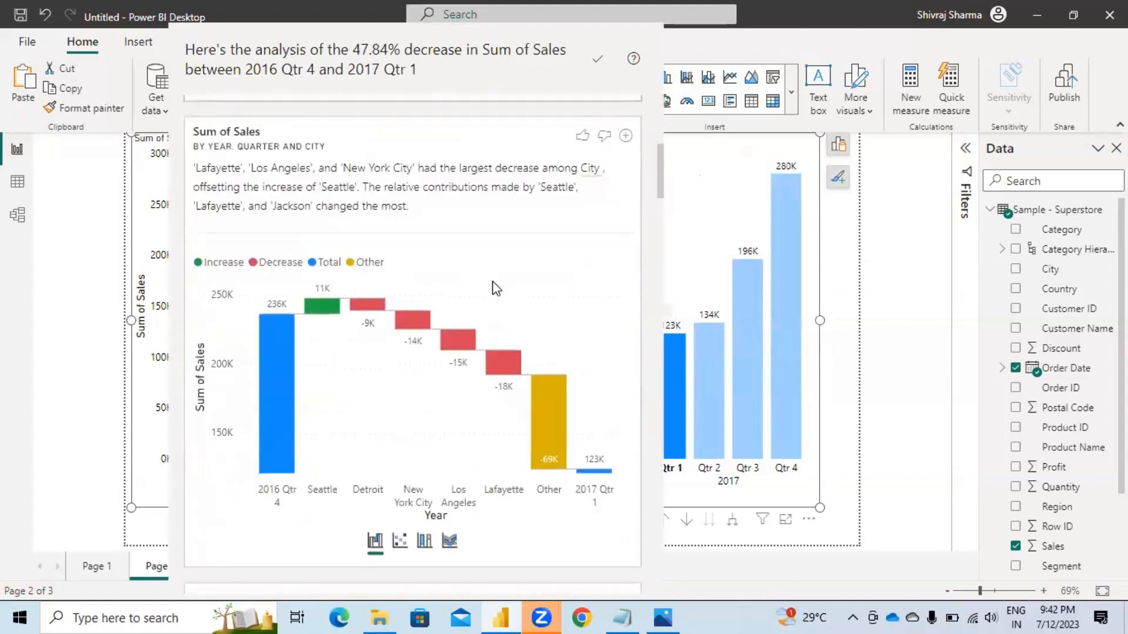
scroll(496, 288, "down", 6)
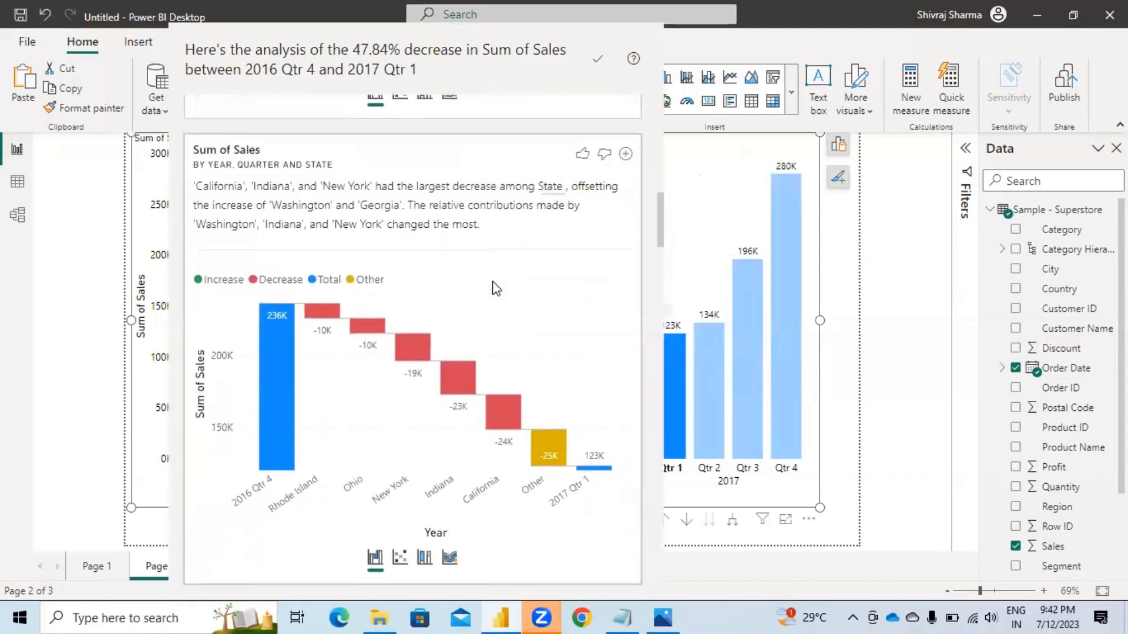
scroll(496, 288, "down", 6)
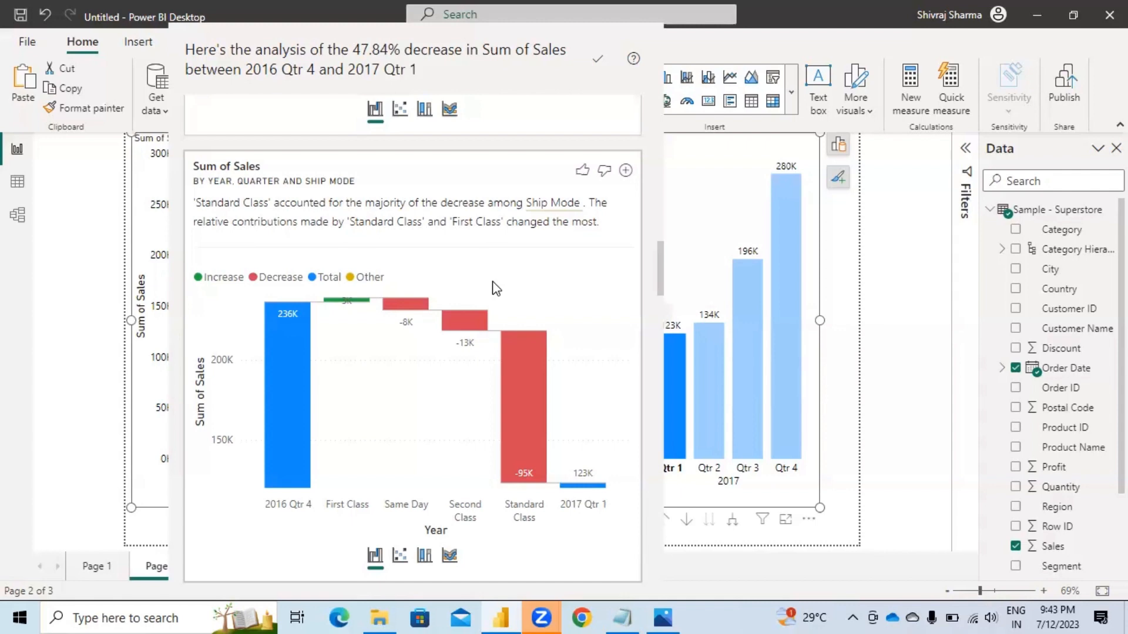
mouse_move(543, 386)
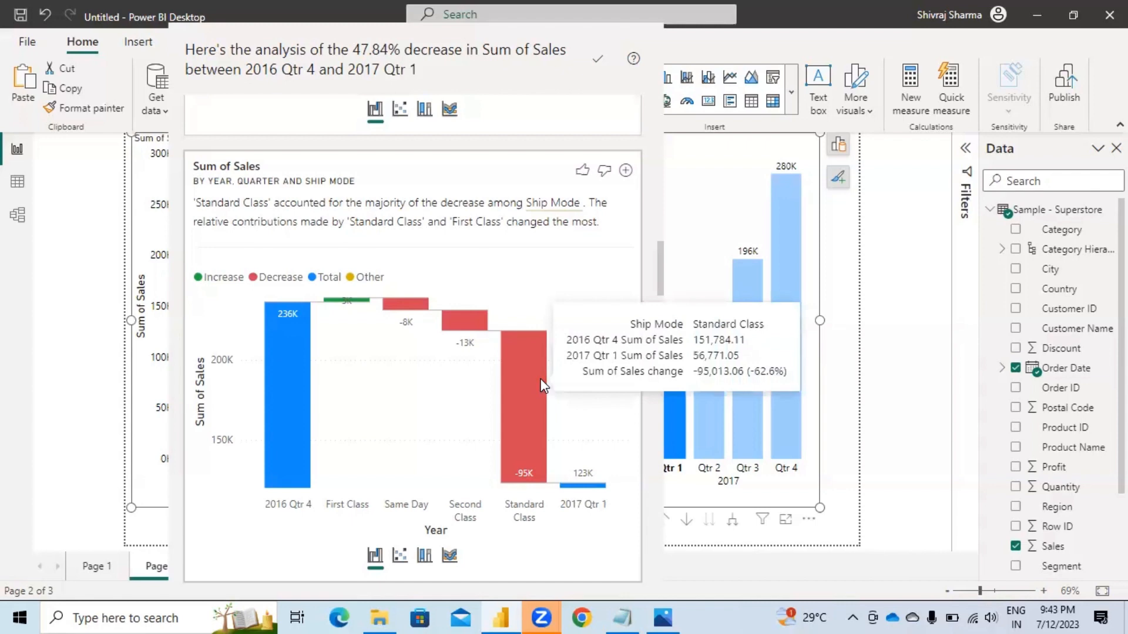
scroll(543, 386, "down", 5)
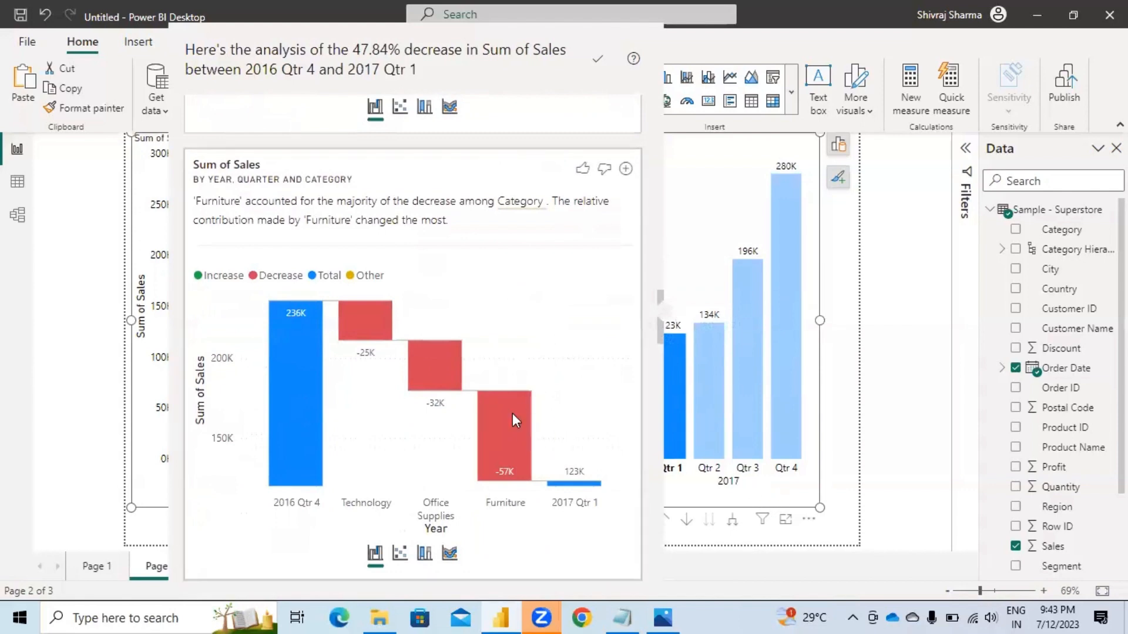
mouse_move(514, 432)
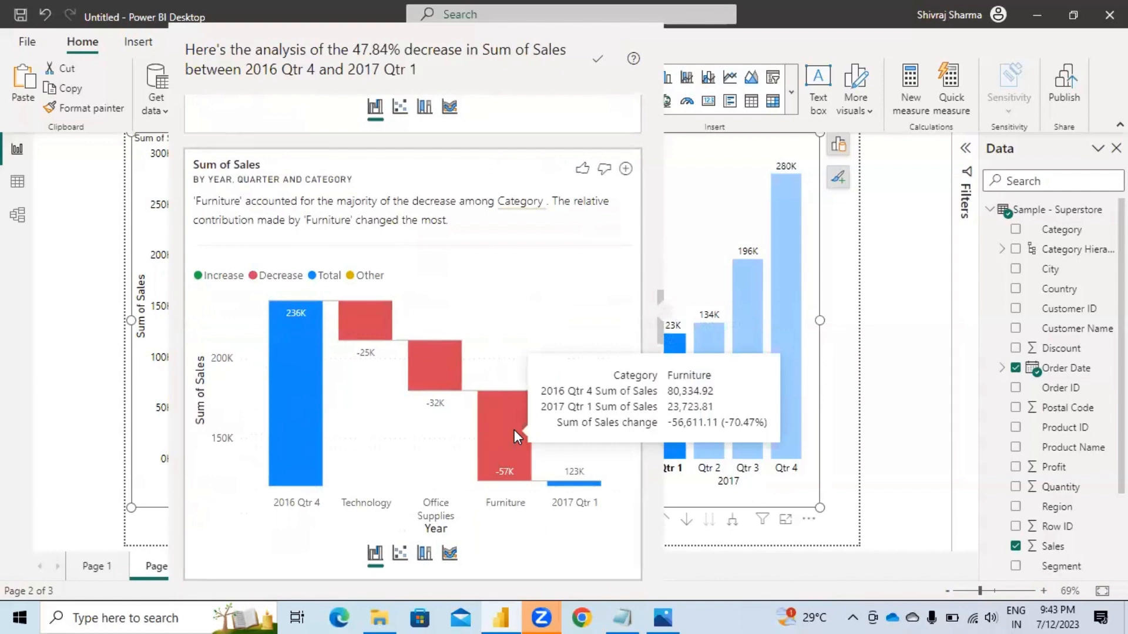
Step: Review the Product ID, Region and Segment insights for the decrease, checking the sales change for East and Corporate
scroll(514, 432, "down", 7)
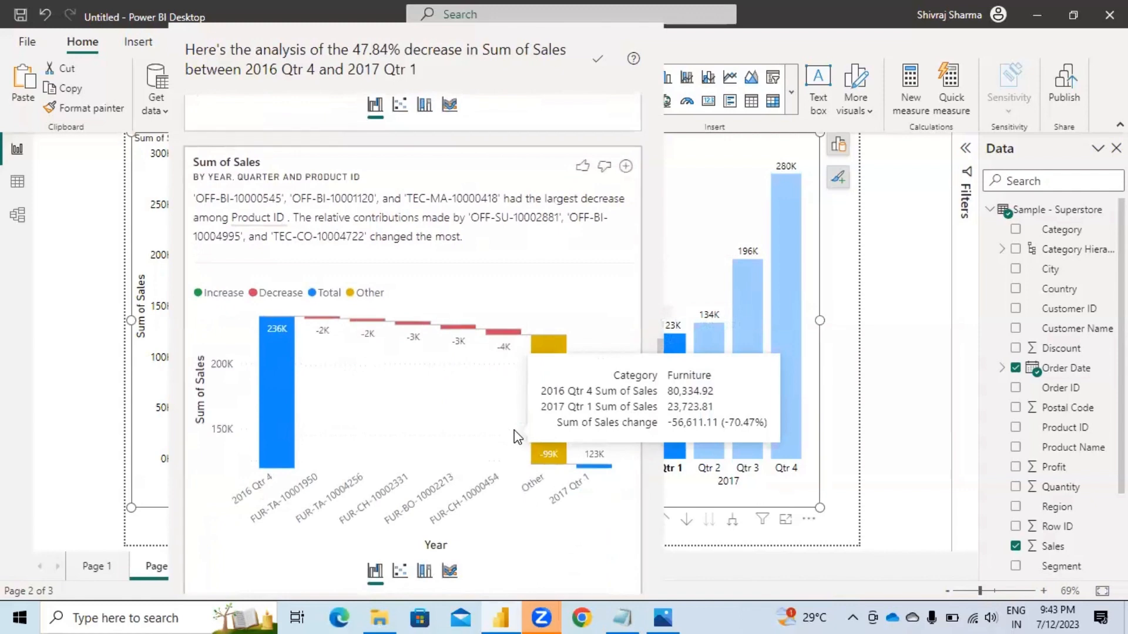
scroll(514, 435, "down", 8)
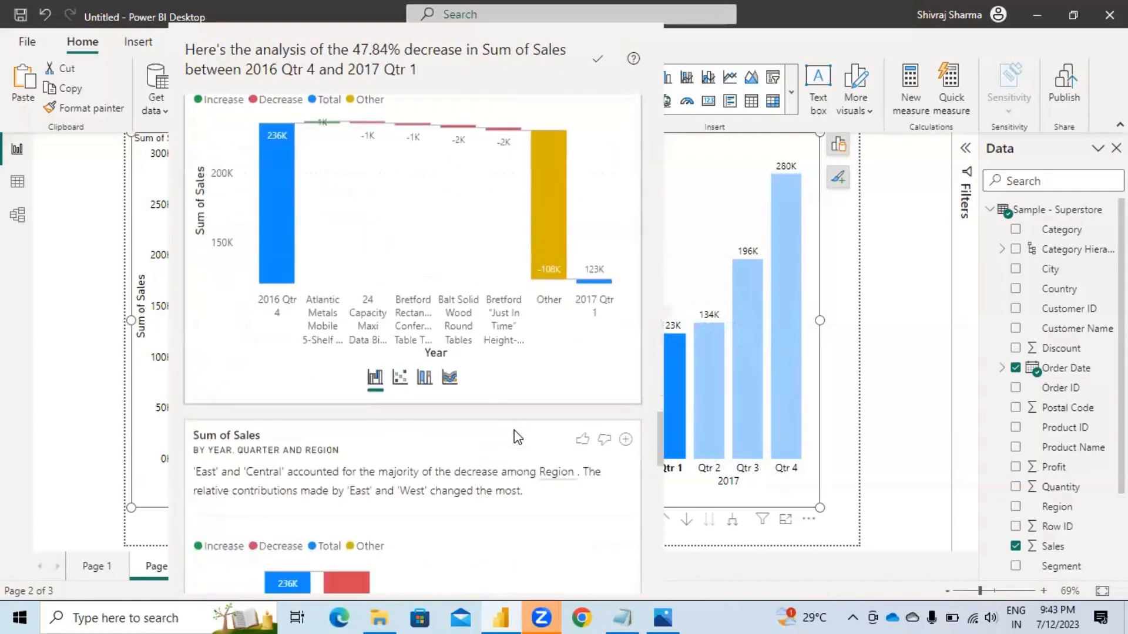
scroll(515, 437, "down", 3)
scroll(516, 438, "down", 3)
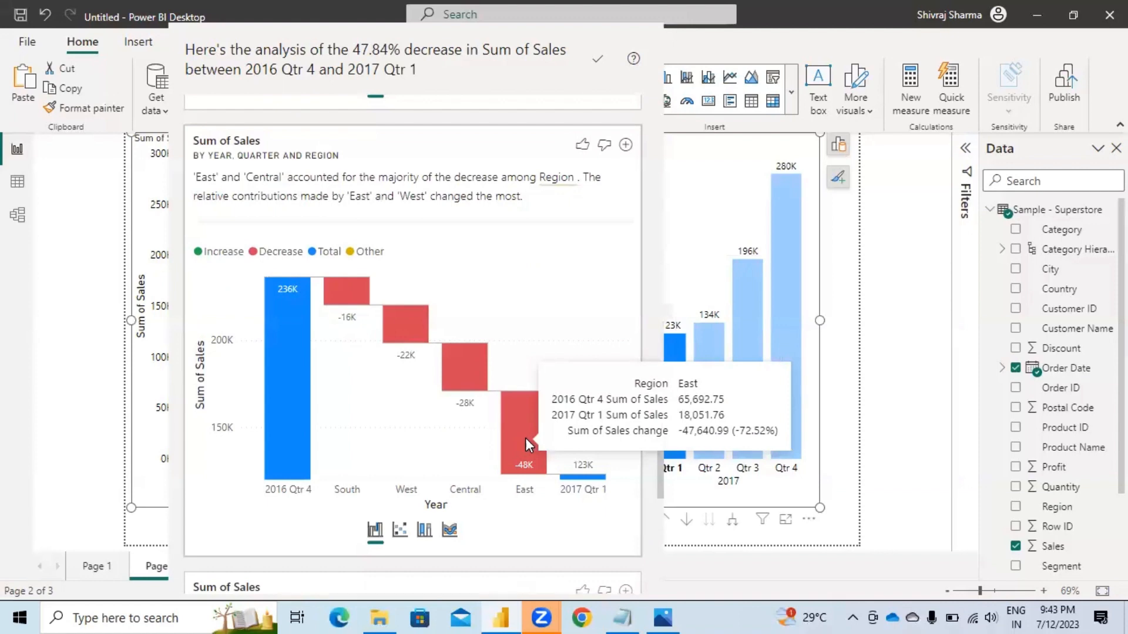
scroll(525, 439, "down", 10)
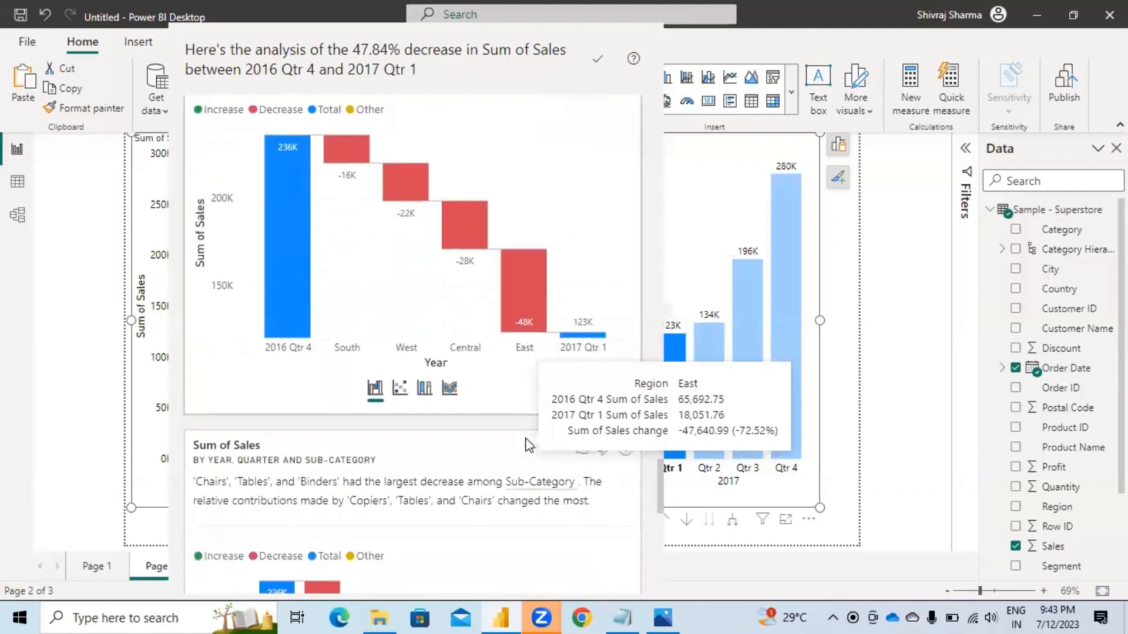
scroll(526, 439, "down", 5)
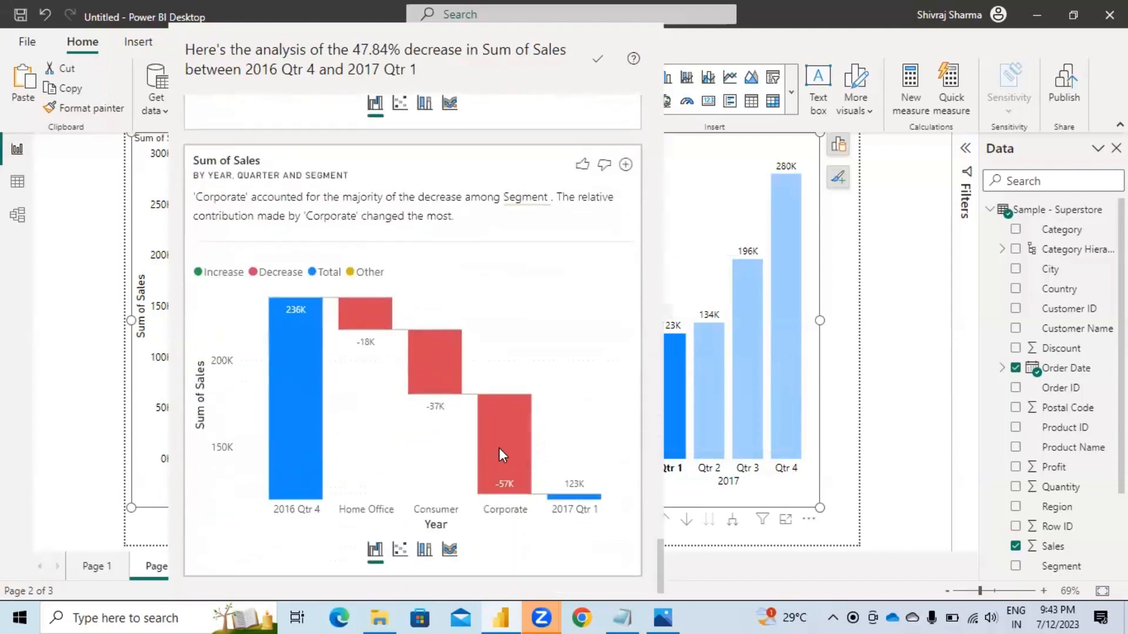
mouse_move(499, 452)
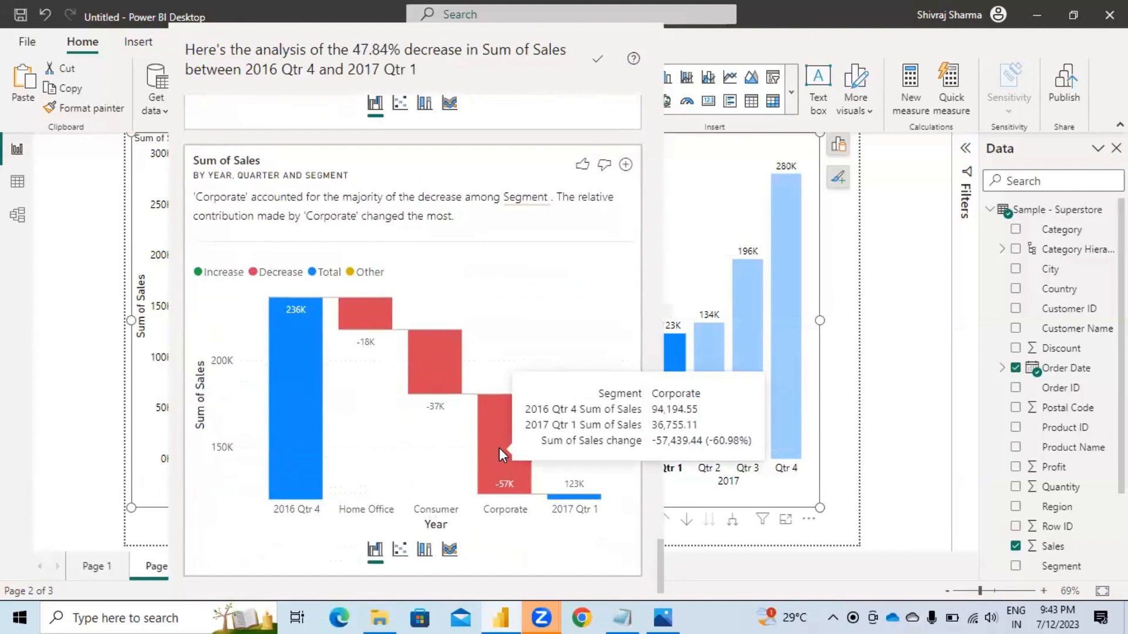
Step: Close the insights window for the sales decrease and check the 2017 Qtr 1 bar in the sales chart
scroll(498, 447, "down", 15)
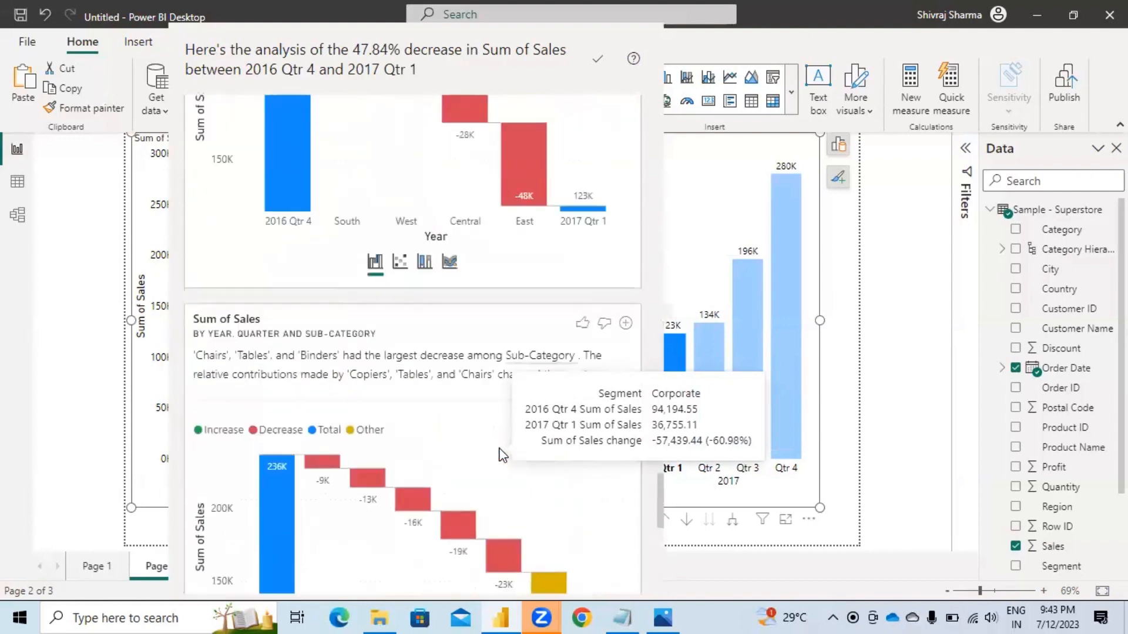
scroll(500, 449, "down", 20)
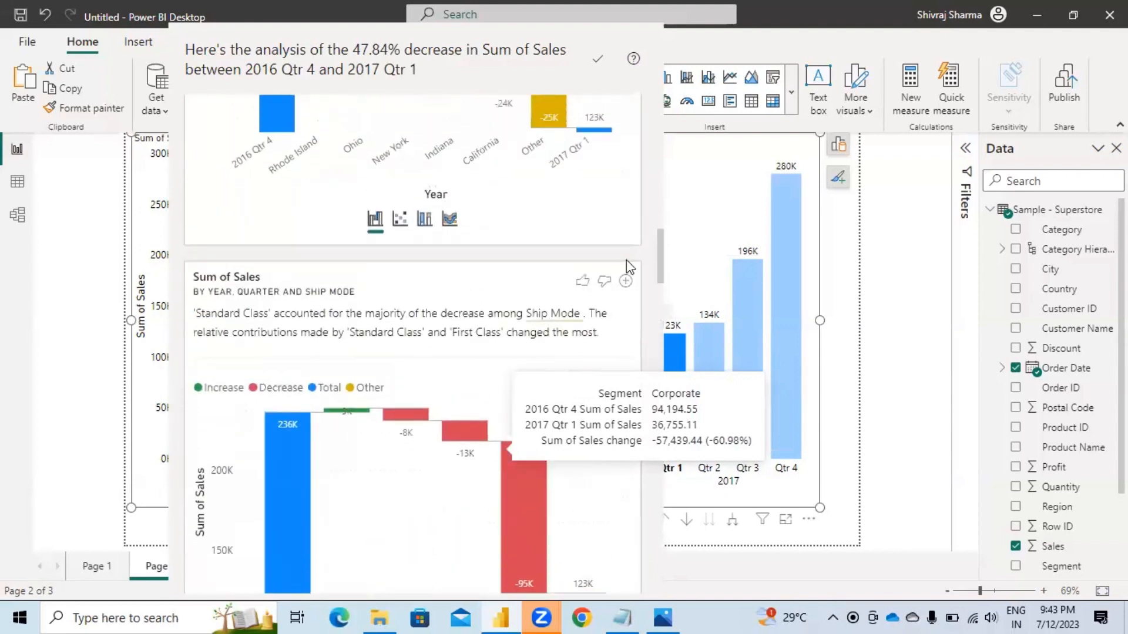
left_click(733, 171)
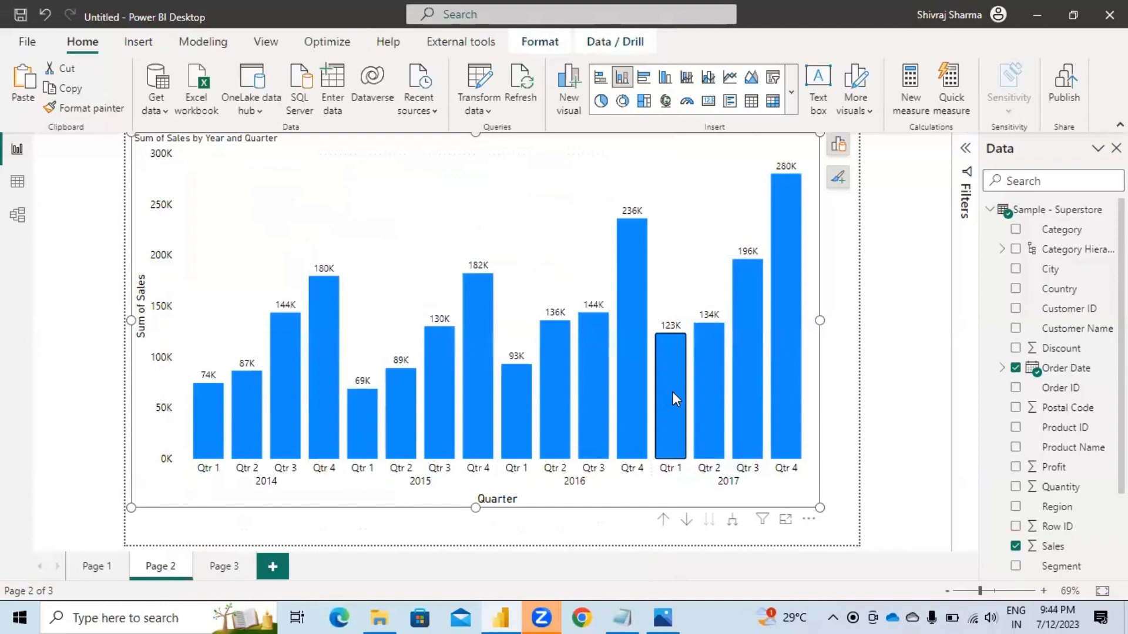
mouse_move(672, 391)
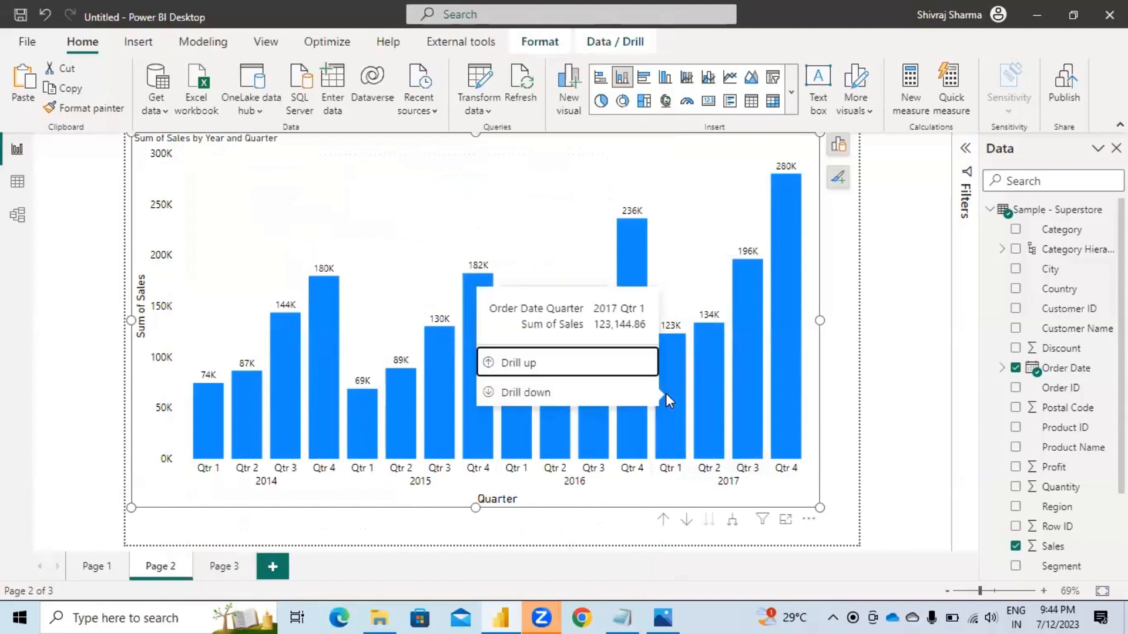
mouse_move(637, 410)
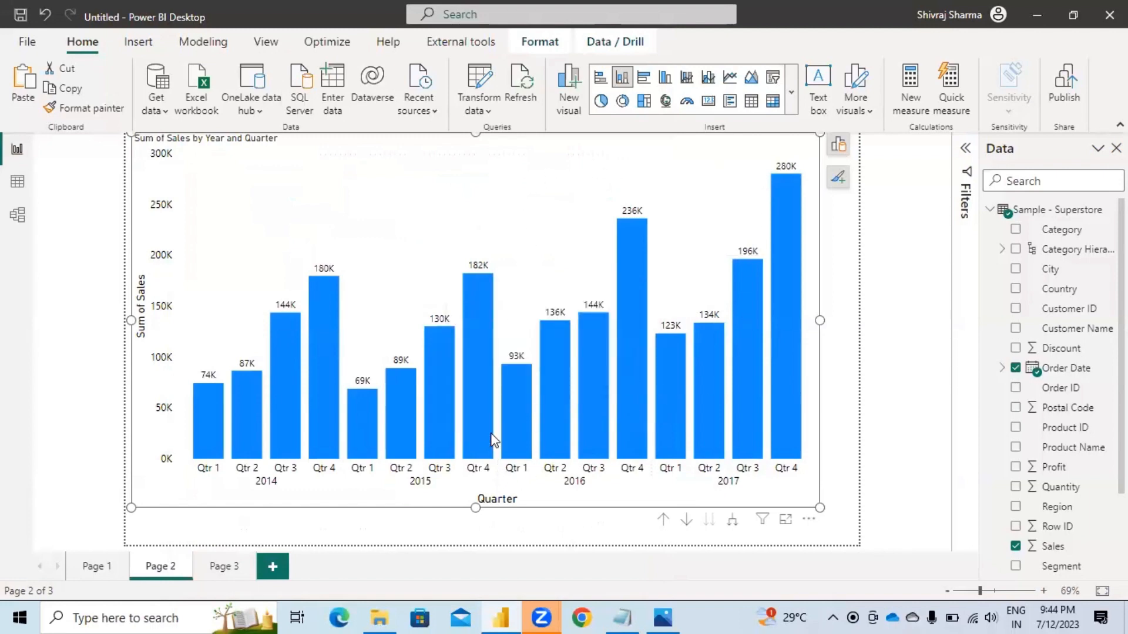
Step: Select the 2015 Qtr 4 and 2016 Qtr 4 bars together and analyze them with Explain the increase
left_click(476, 403)
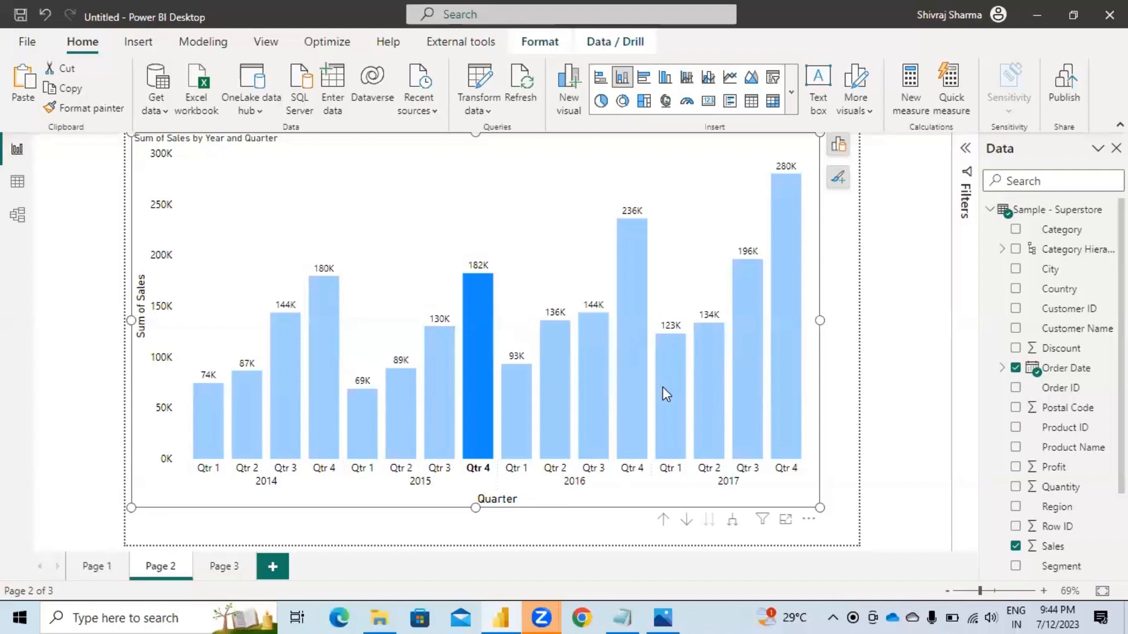
left_click(640, 385)
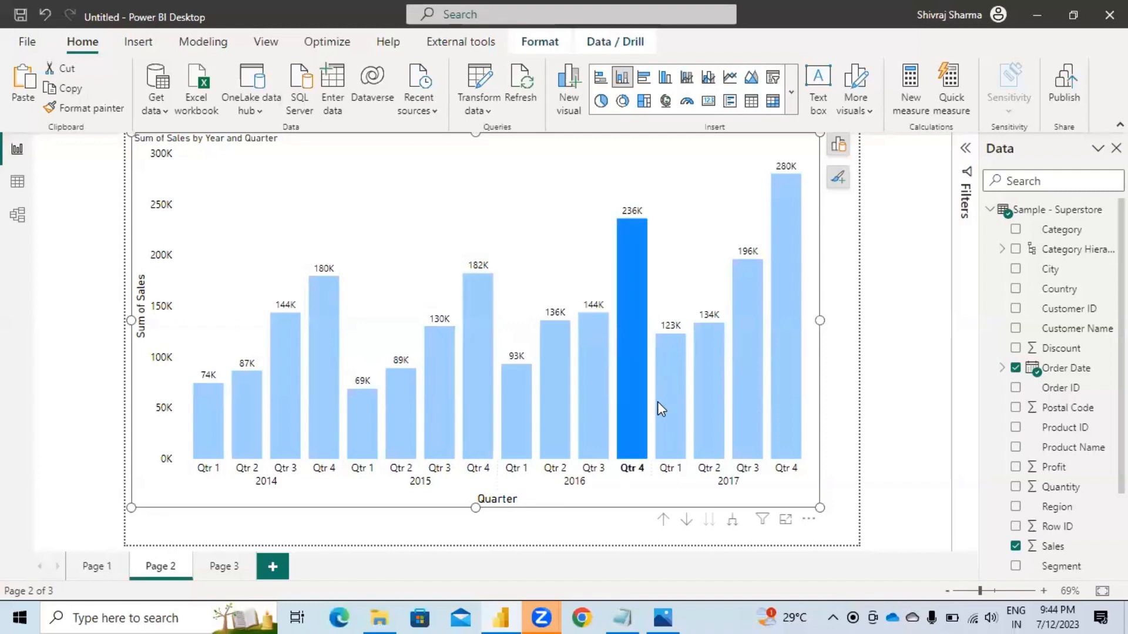
left_click(476, 386)
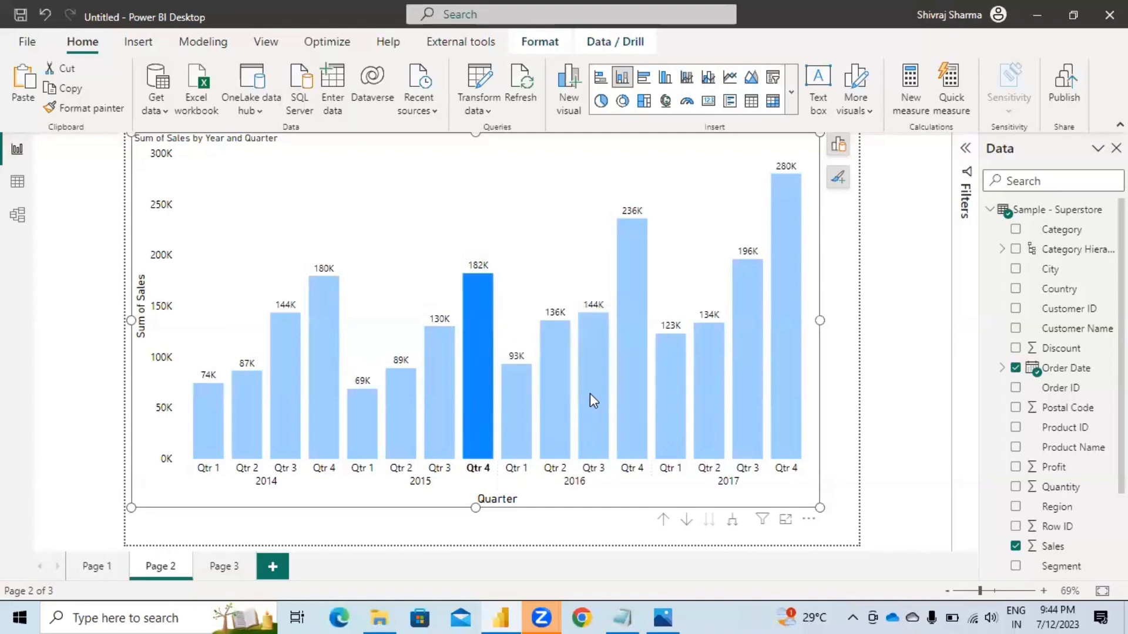
mouse_move(590, 393)
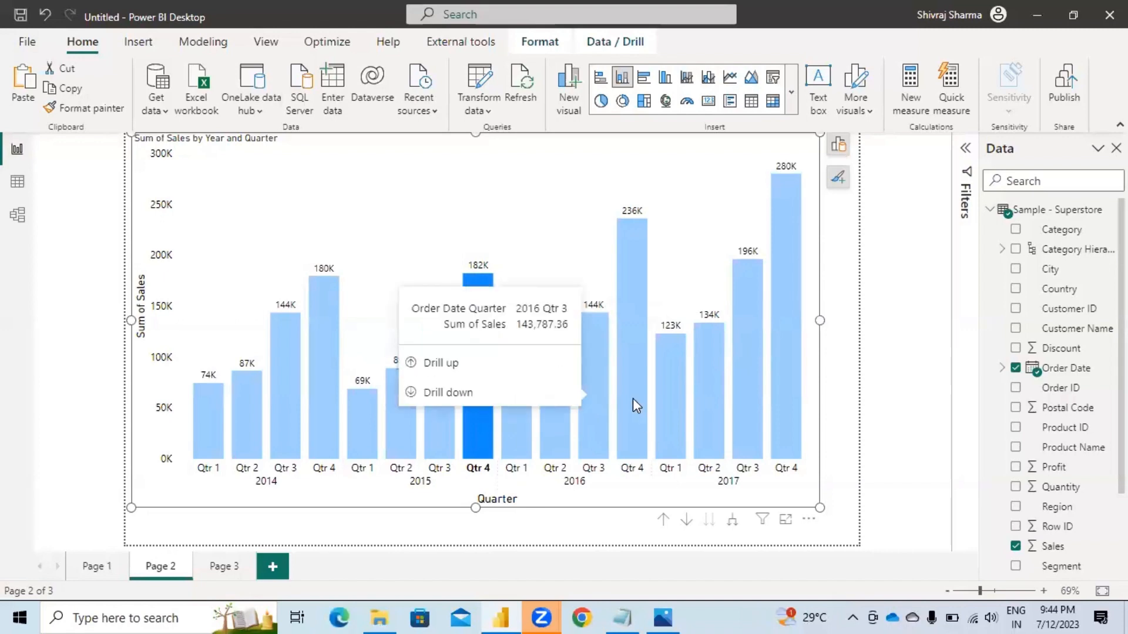
left_click(637, 427, "ctrl")
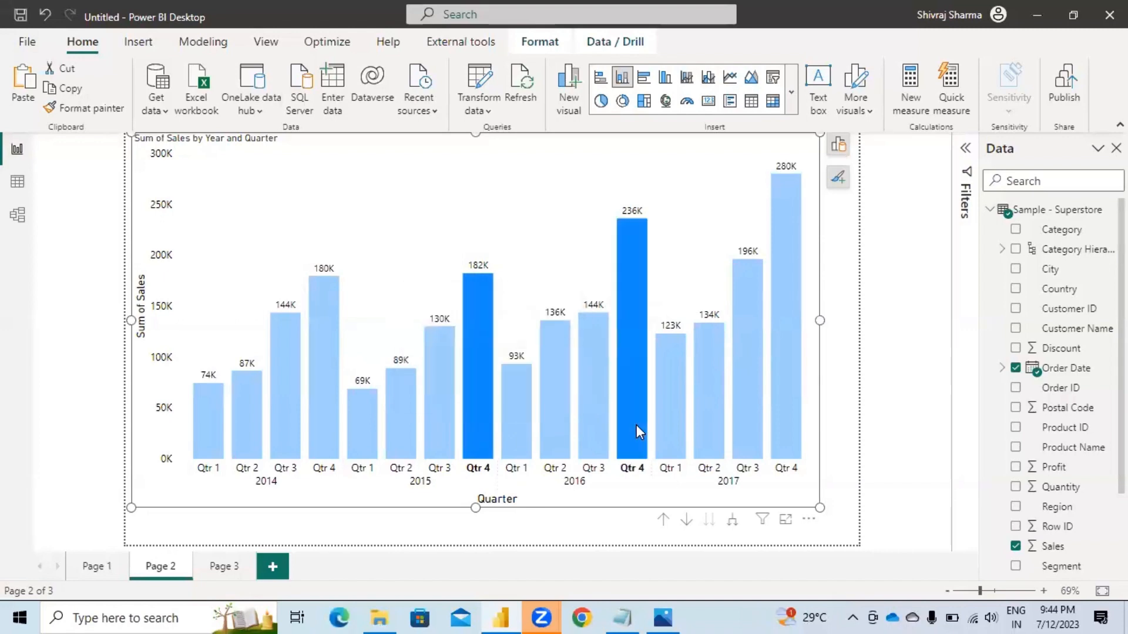
right_click(625, 281)
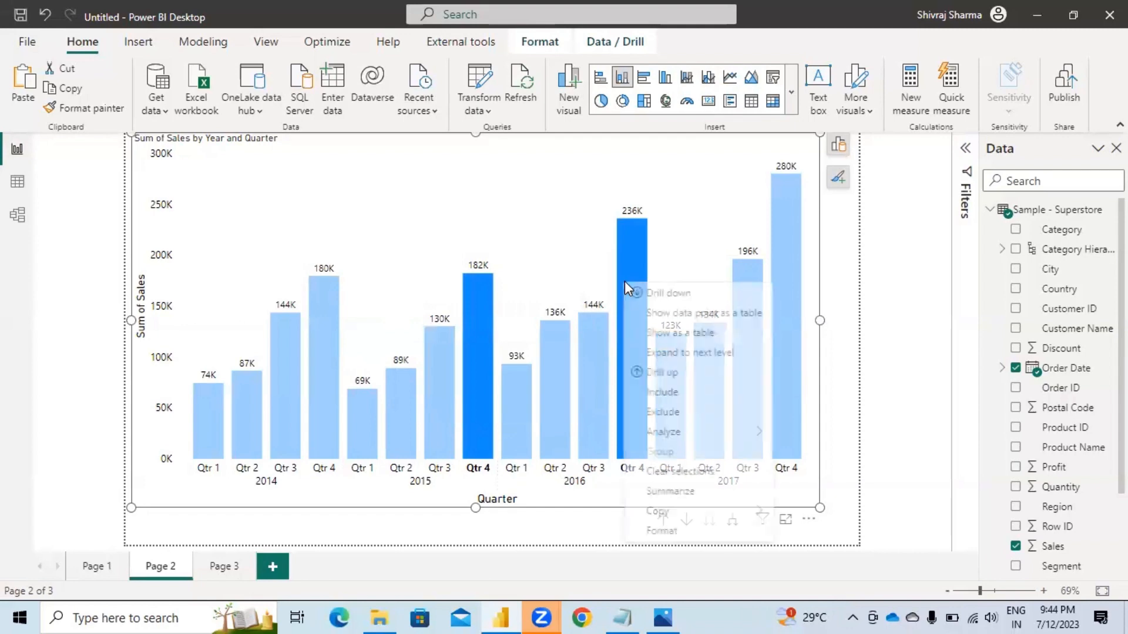
mouse_move(704, 440)
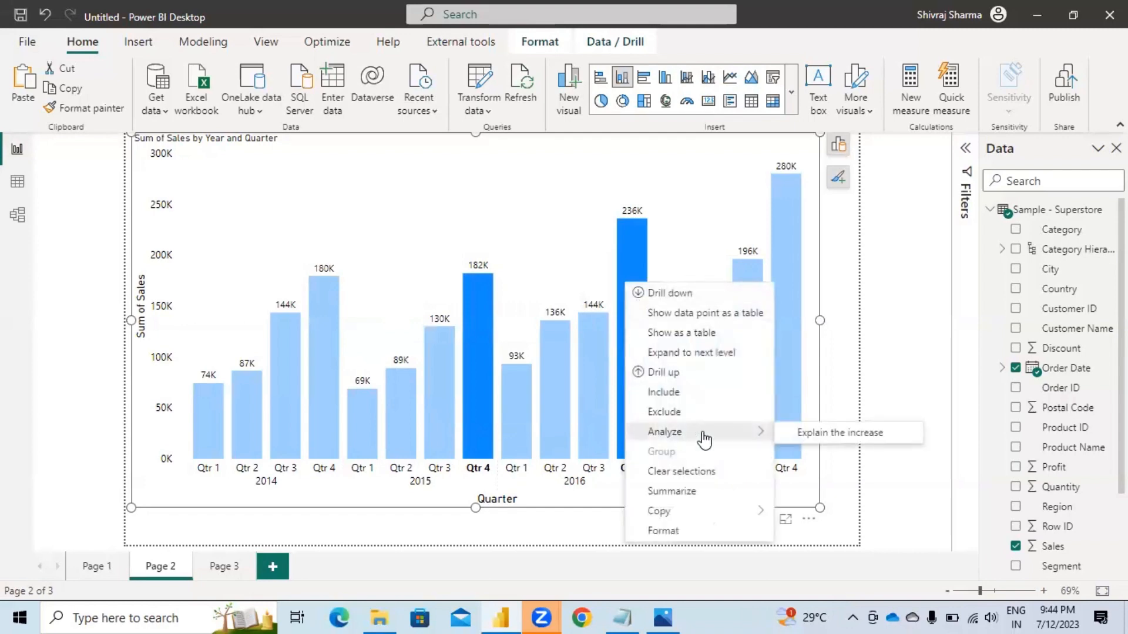
left_click(834, 433)
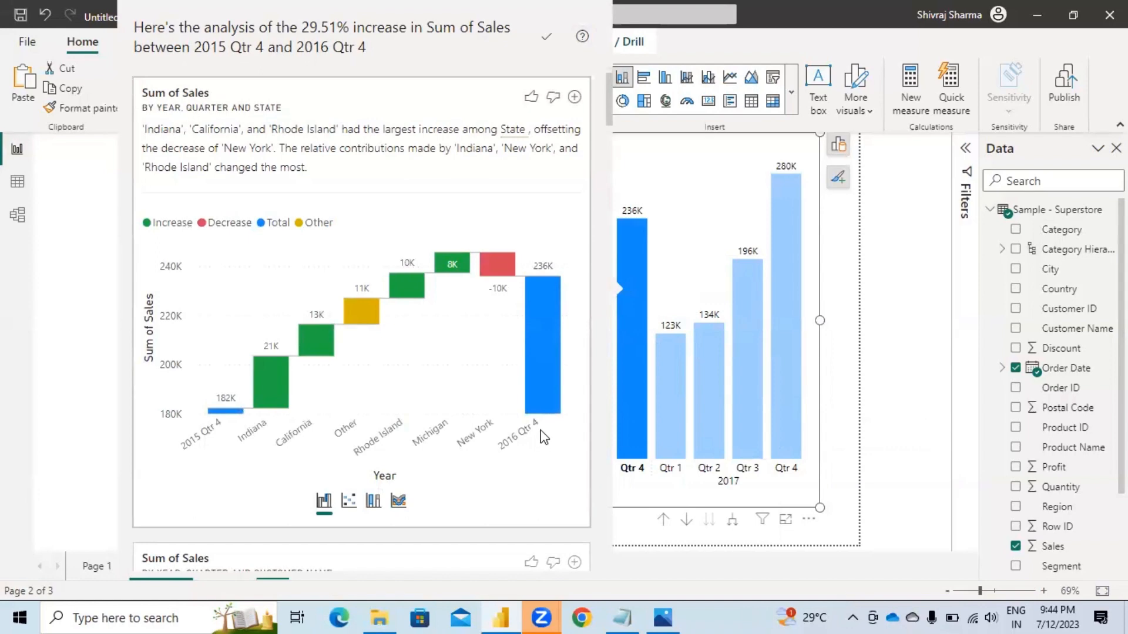
Step: Look through the Customer Name, Customer ID, City, Product ID, Product Name and Sub-Category insights for the increase between the two fourth quarters
scroll(541, 431, "down", 6)
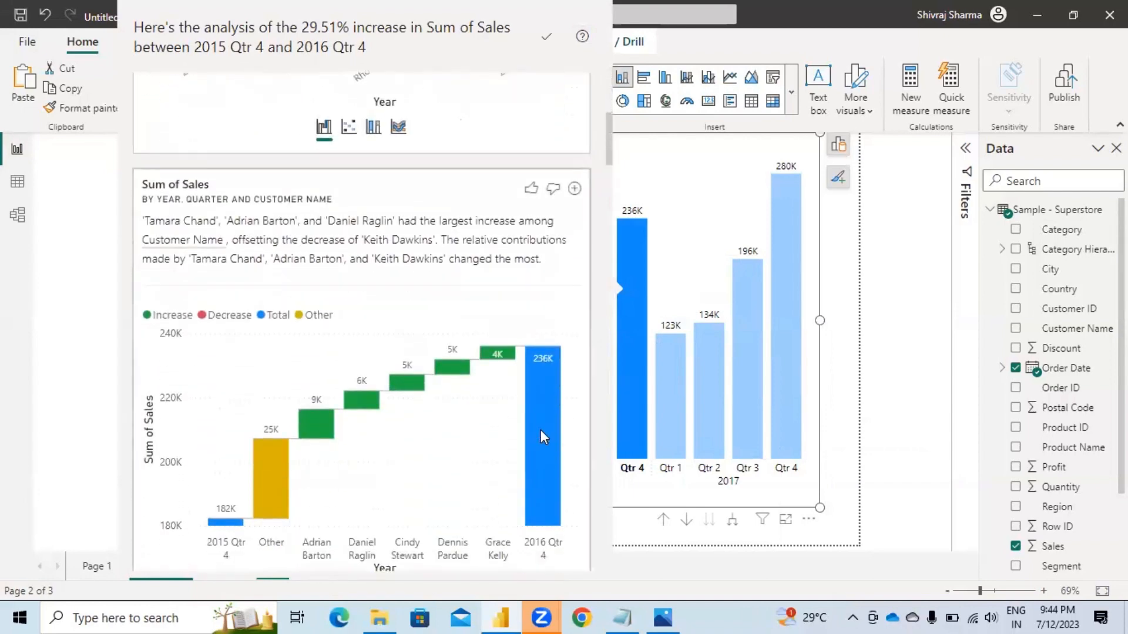
scroll(541, 431, "down", 3)
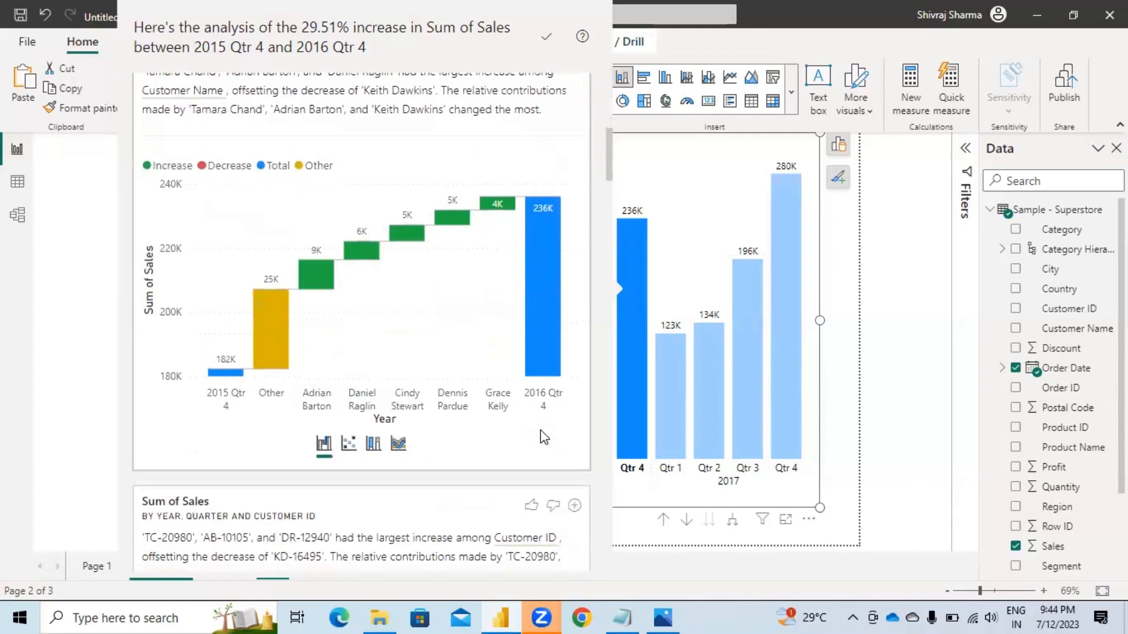
scroll(544, 437, "down", 15)
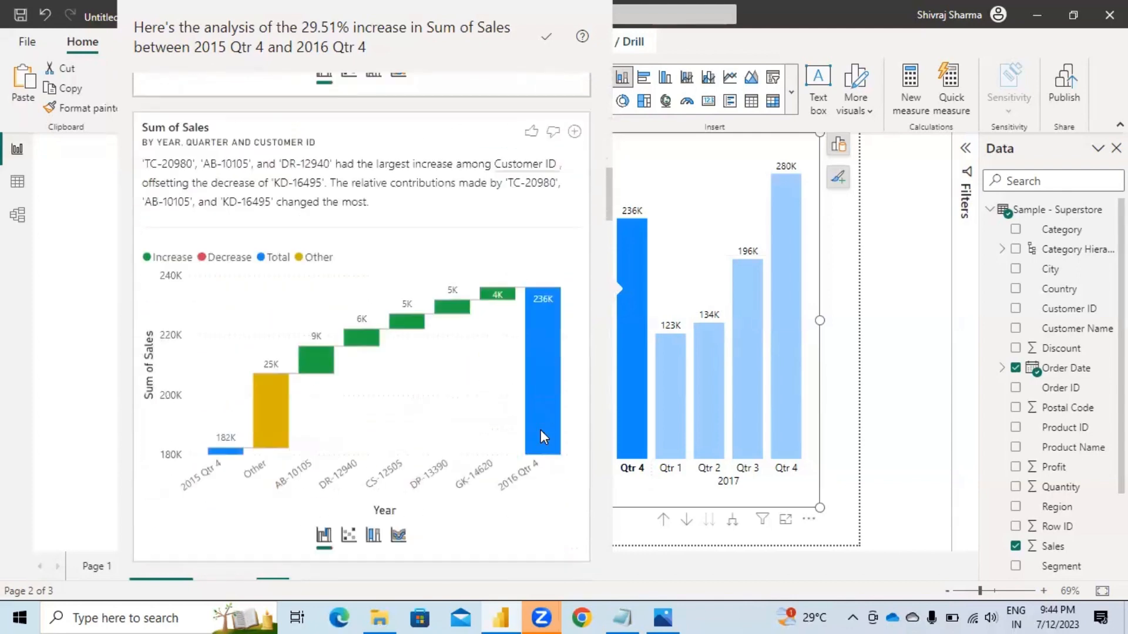
scroll(543, 436, "down", 10)
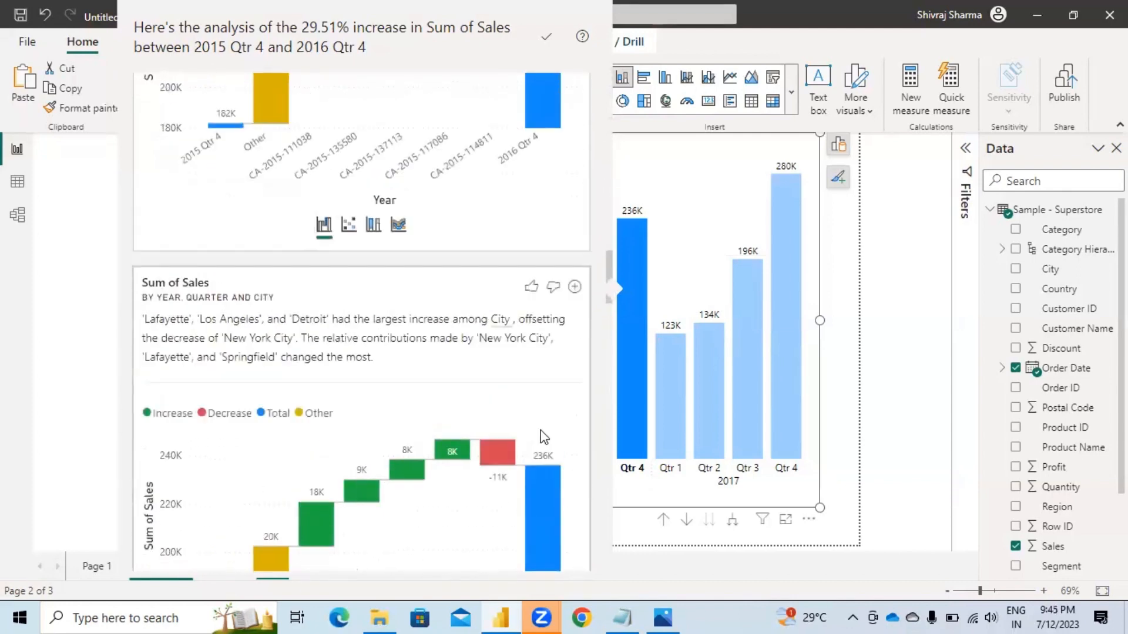
scroll(541, 435, "down", 12)
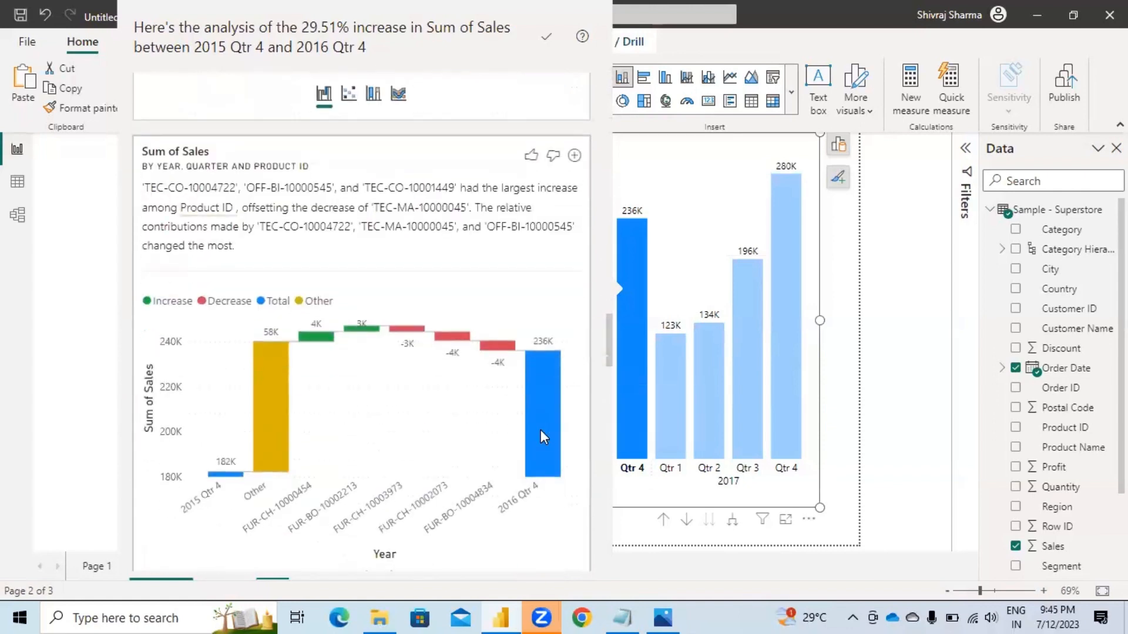
scroll(541, 436, "down", 8)
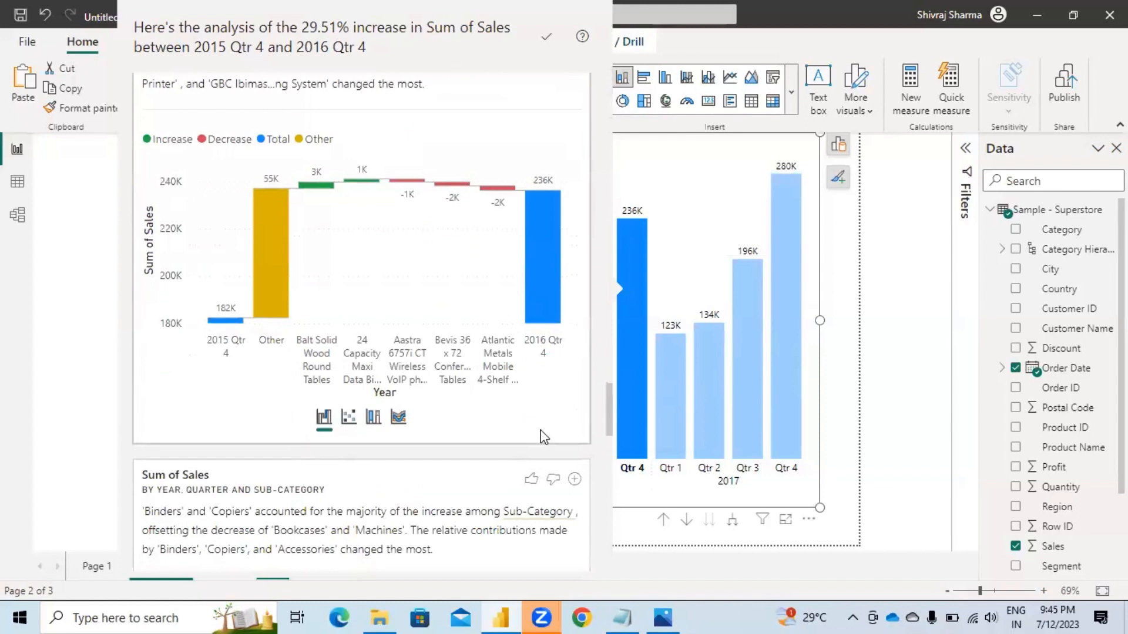
scroll(543, 437, "down", 10)
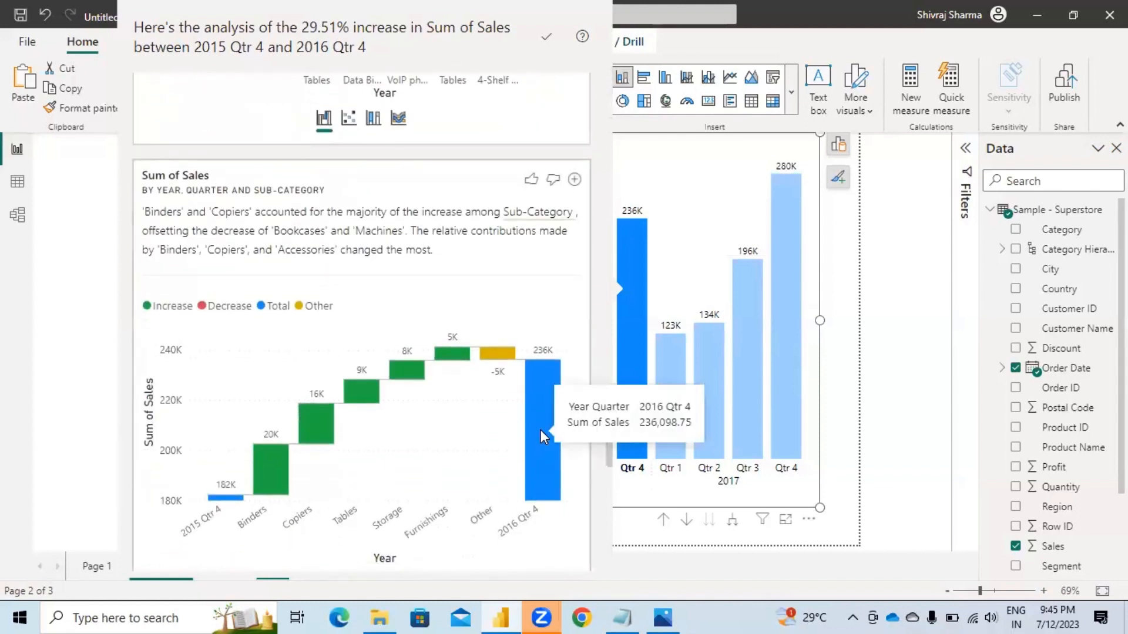
Step: Check the sales change for Corporate in the Segment insight and for Standard Class in the Ship Mode insight
scroll(541, 429, "down", 12)
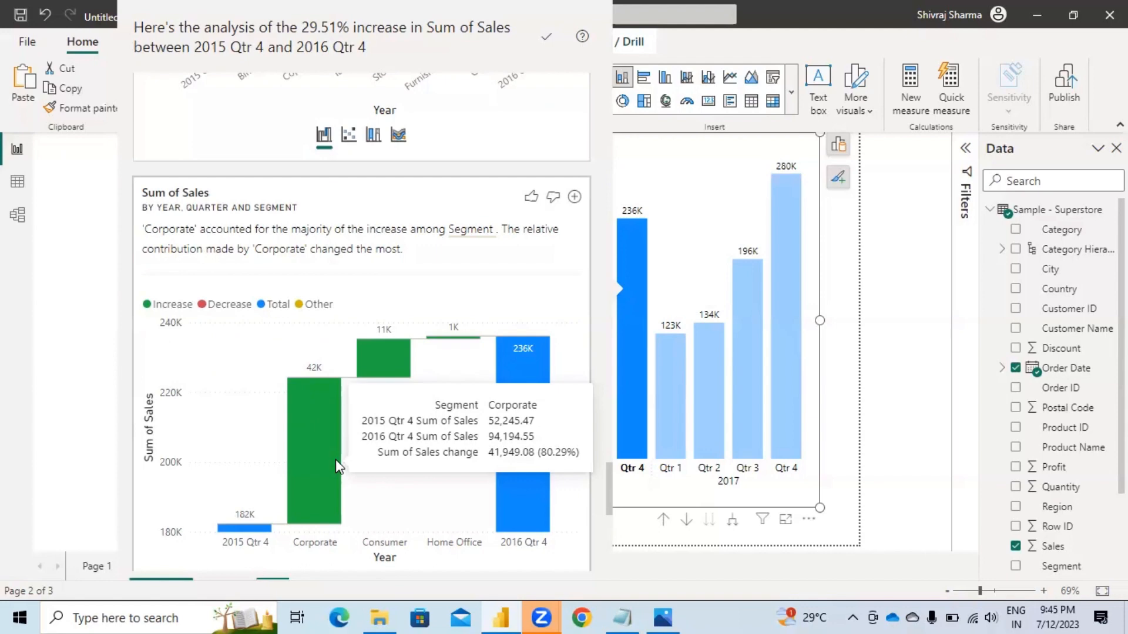
scroll(336, 460, "down", 8)
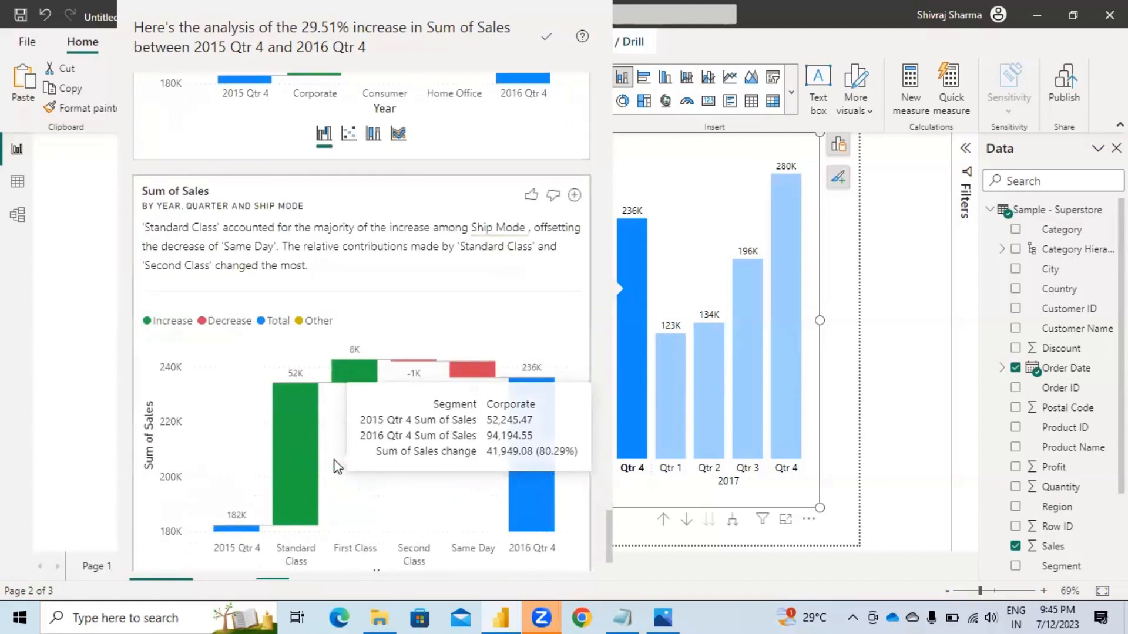
scroll(336, 466, "down", 2)
mouse_move(290, 378)
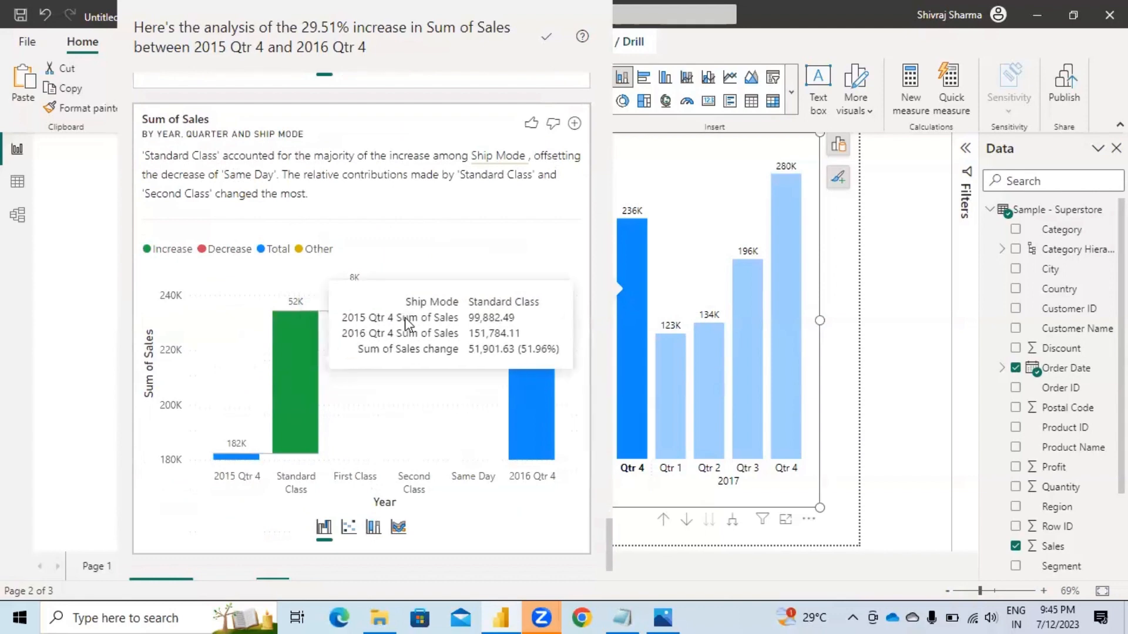
Step: Run Explain the increase again on the selected 2015 Qtr 4 and 2016 Qtr 4 bars and review the State and Customer Name insights
left_click(857, 279)
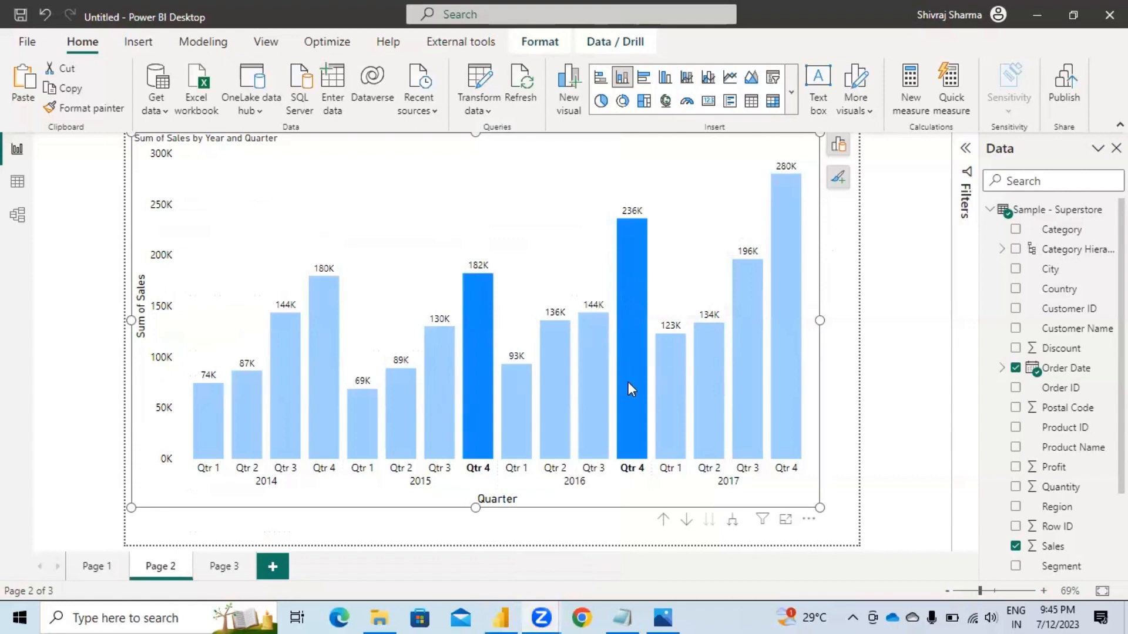
right_click(629, 357)
mouse_move(728, 255)
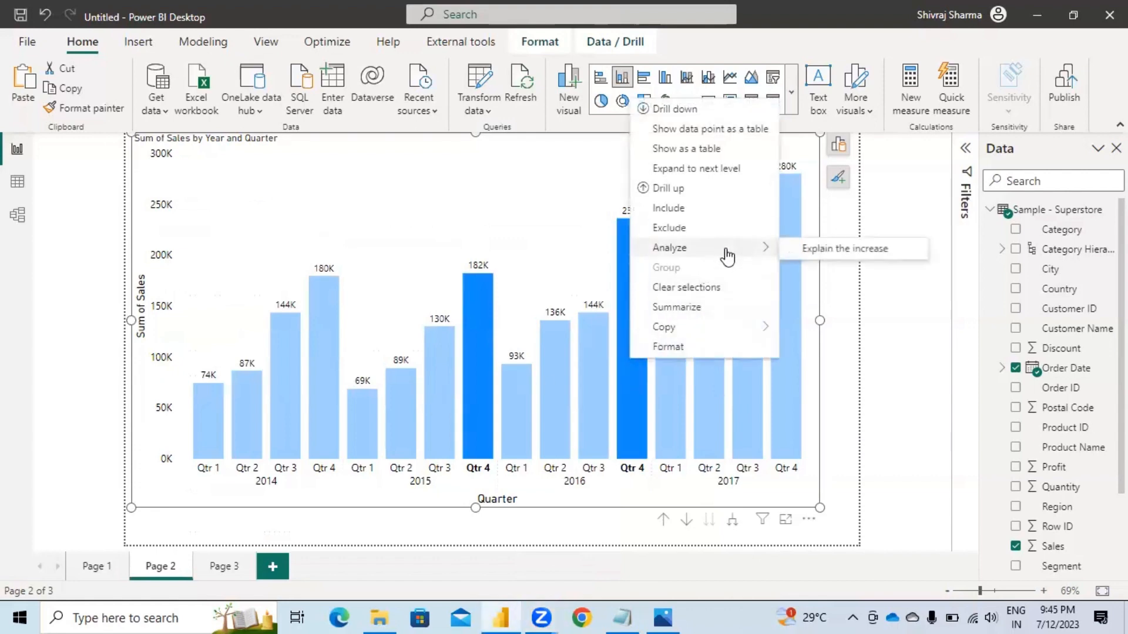
left_click(834, 248)
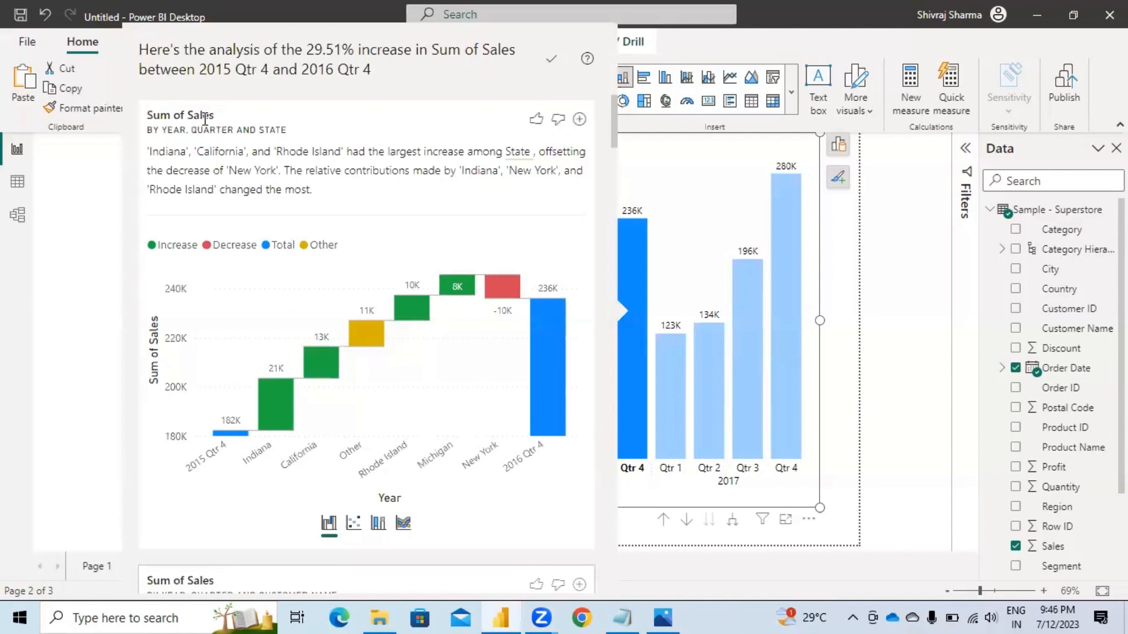
scroll(284, 248, "down", 6)
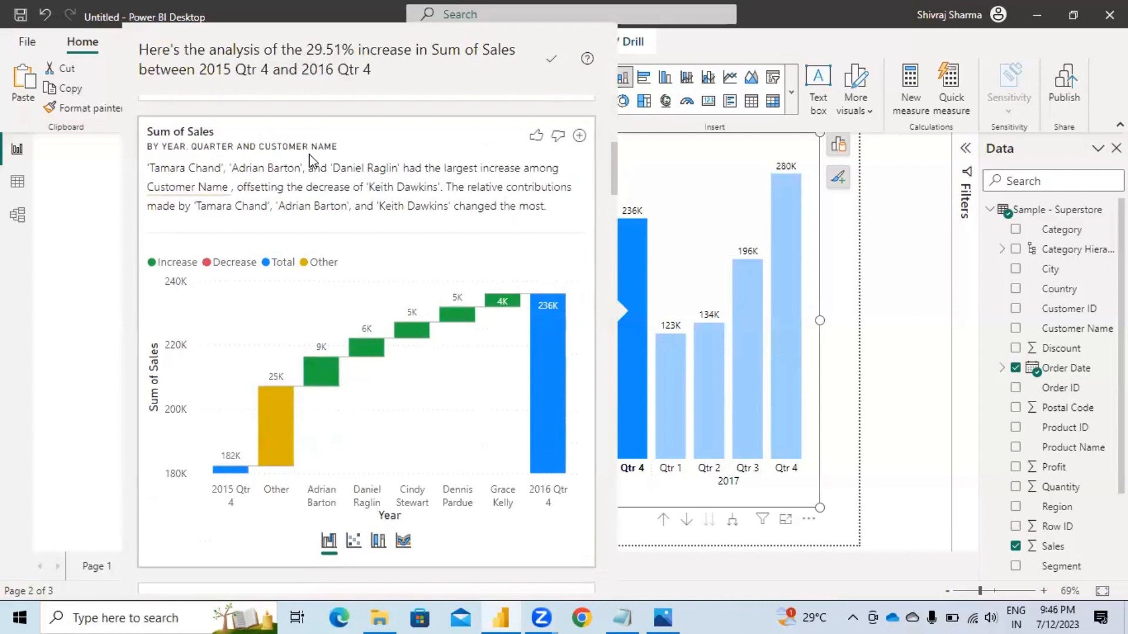
scroll(342, 322, "up", 1)
scroll(343, 321, "up", 7)
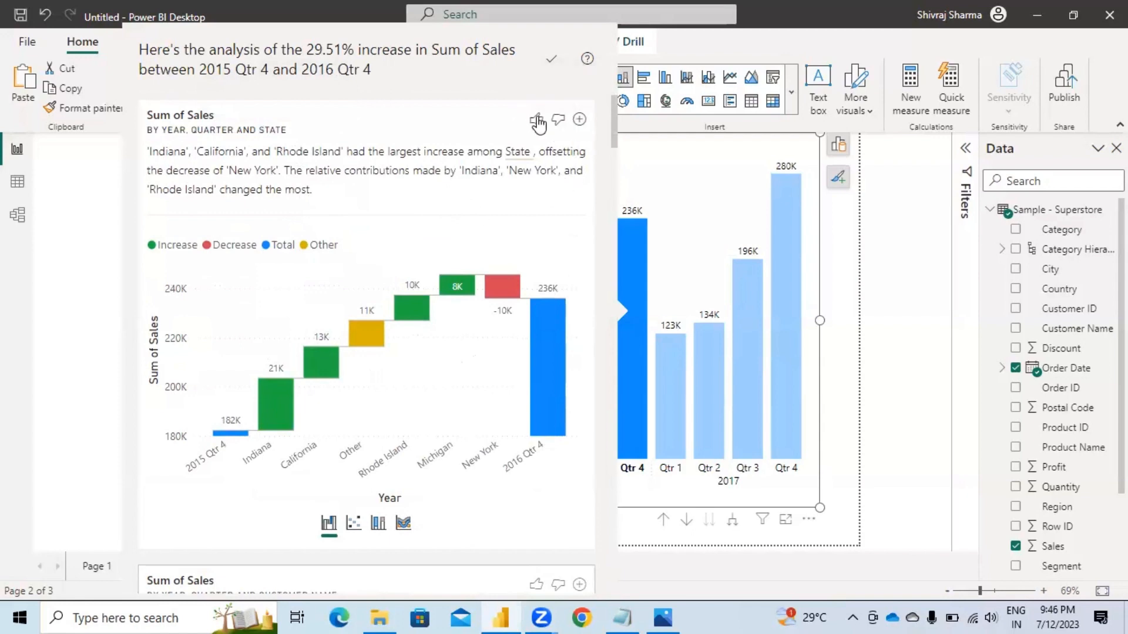
Step: Add the State waterfall insight to the report page and place it over the upper-left corner of the sales chart
left_click(581, 120)
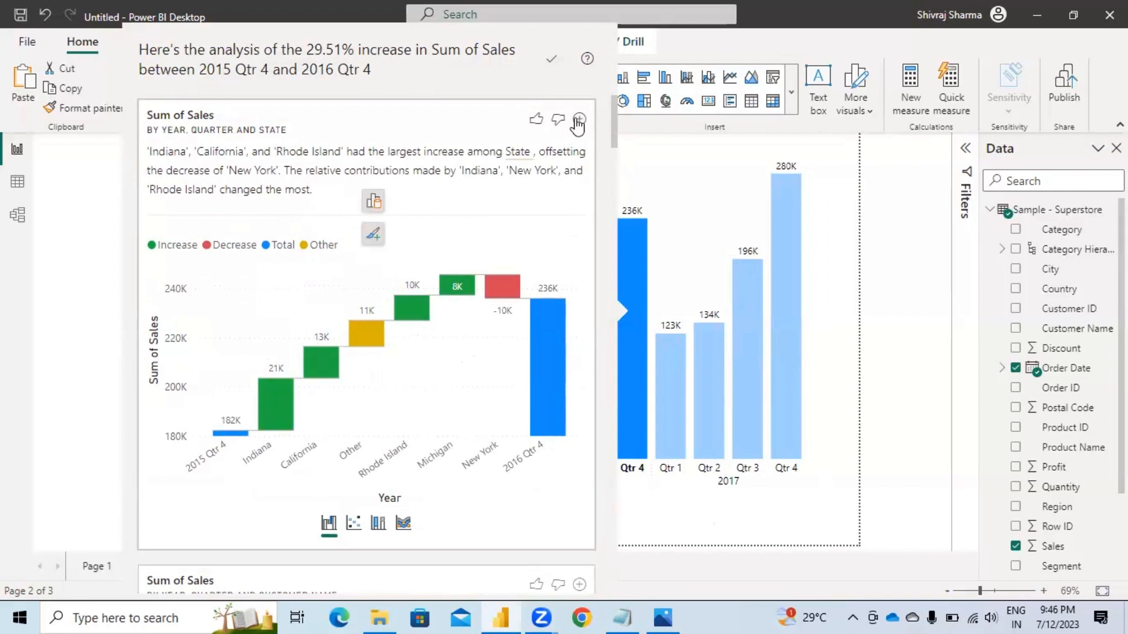
left_click(854, 214)
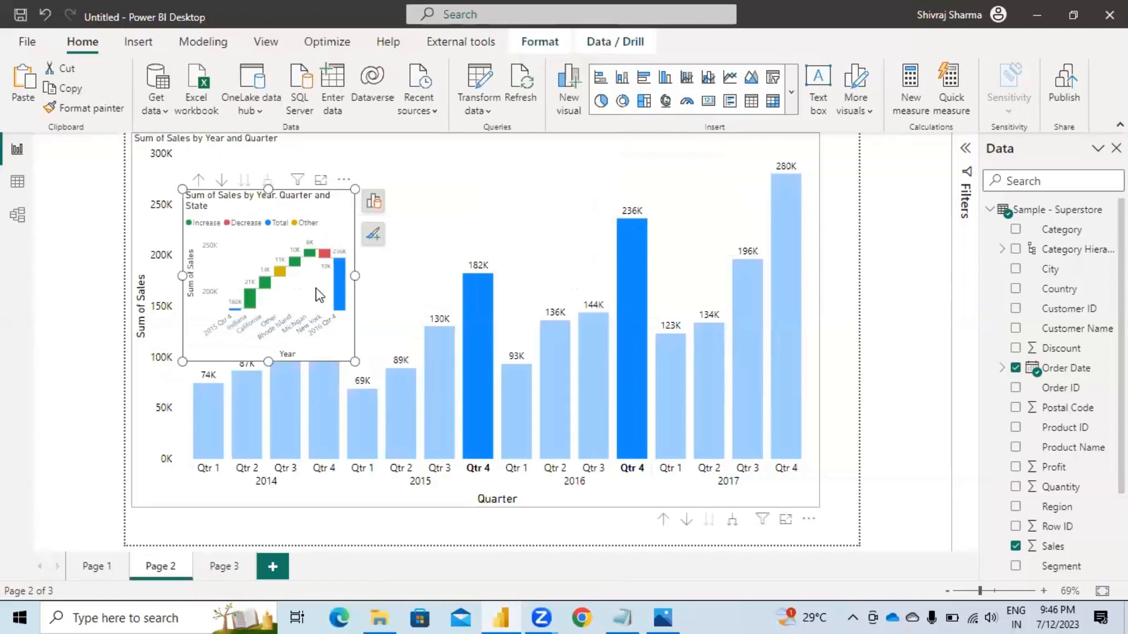
left_click_drag(277, 238, 714, 248)
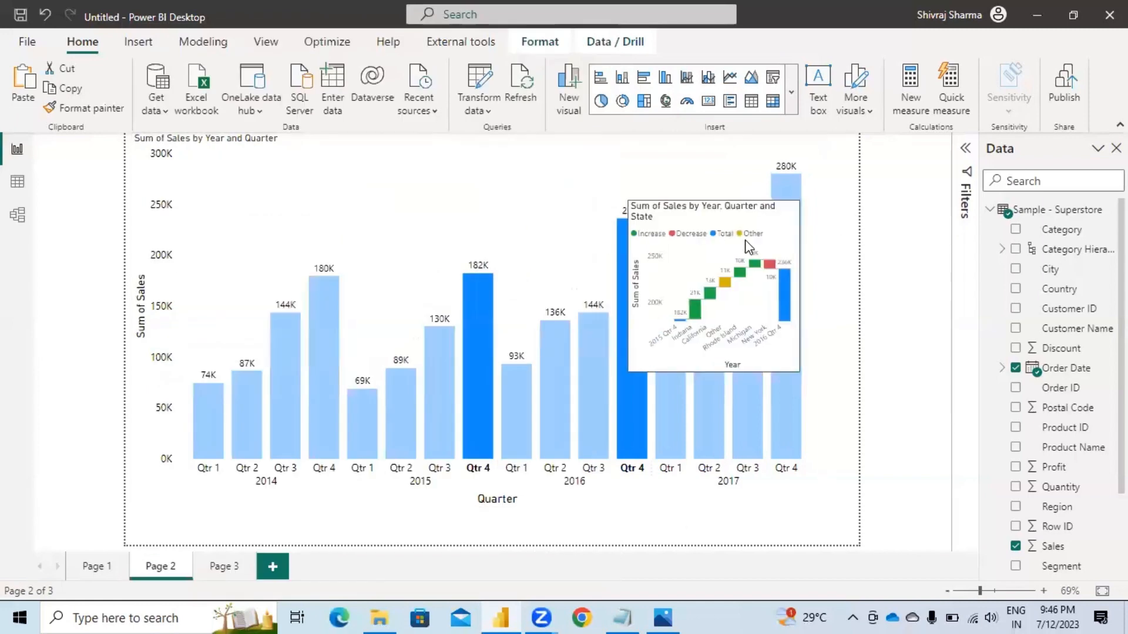
left_click_drag(528, 208, 225, 204)
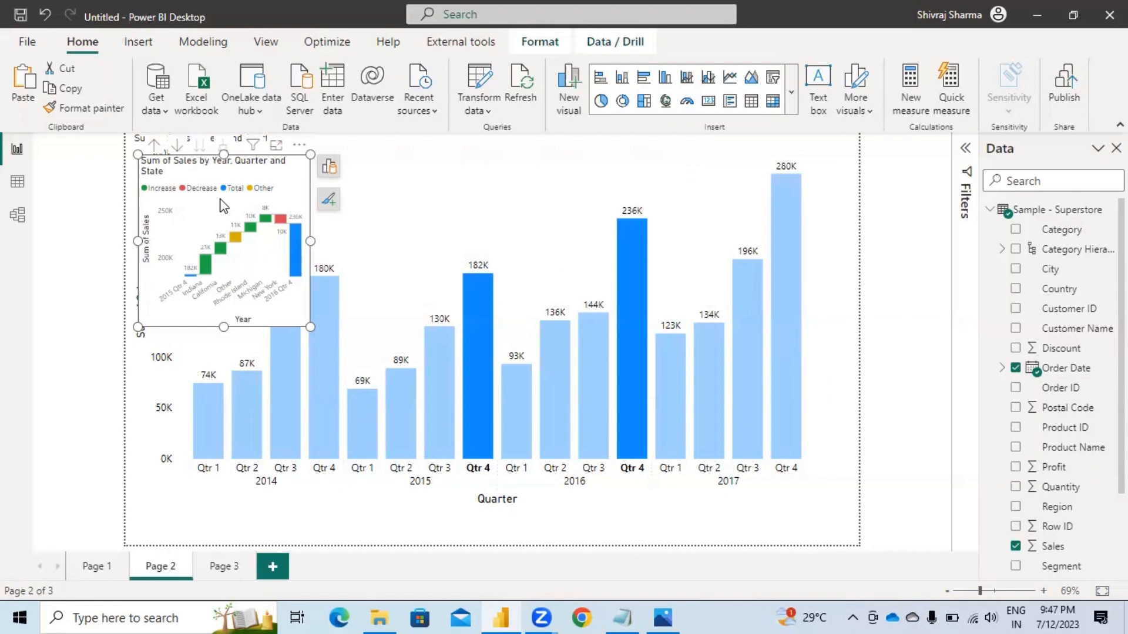
Step: On Page 3, select the Phones and Tables bars together and check whether an Analyze option is offered for them
left_click(223, 566)
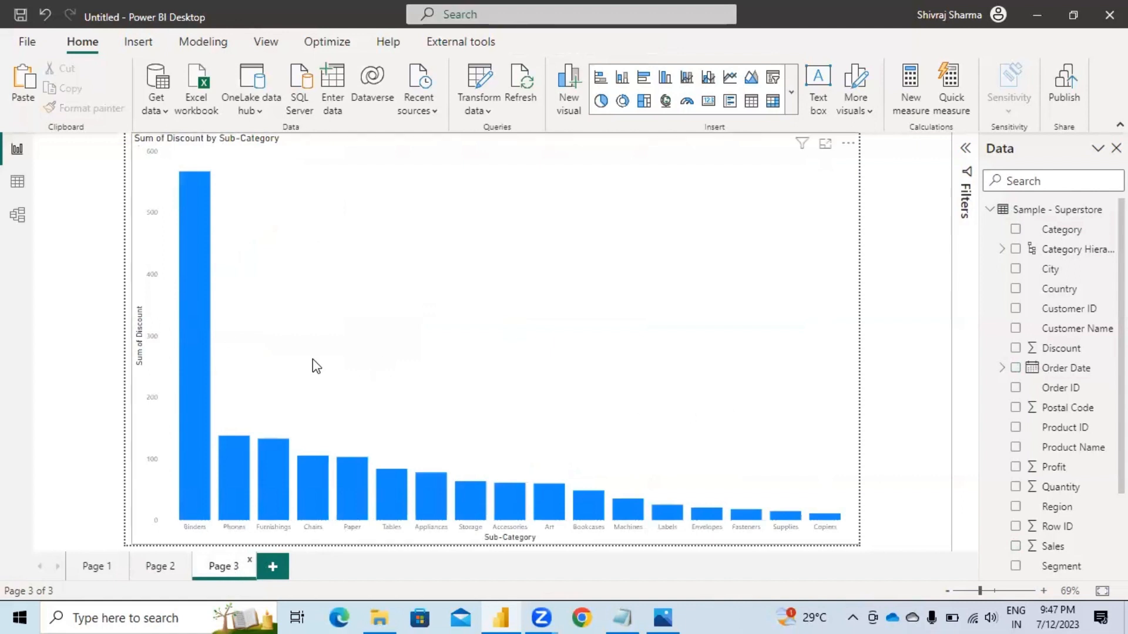
mouse_move(282, 530)
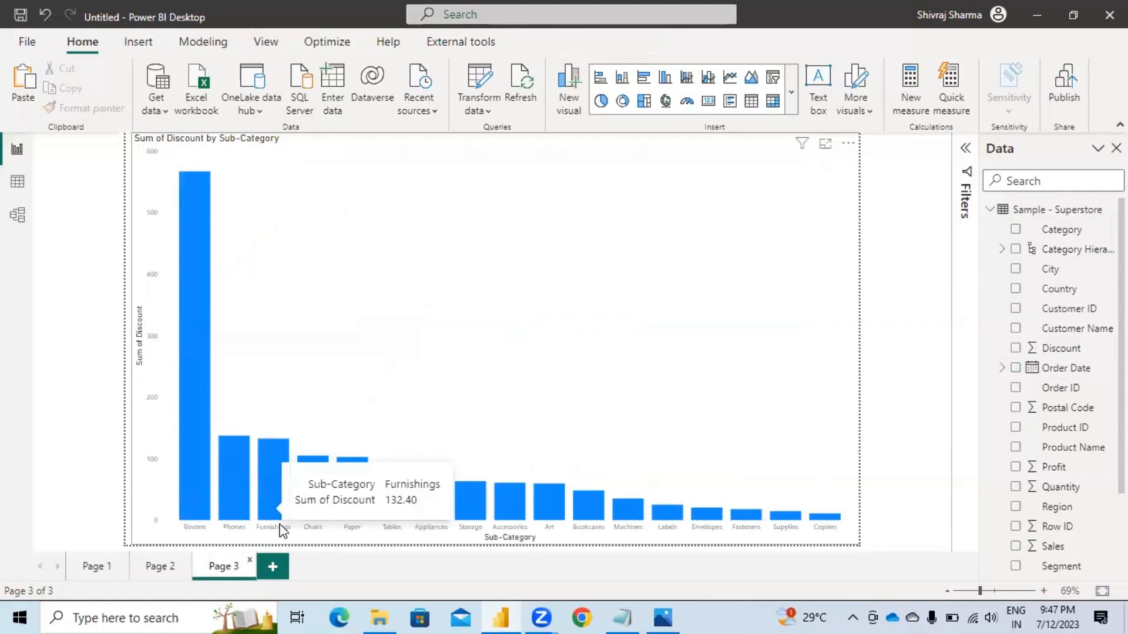
left_click(236, 482)
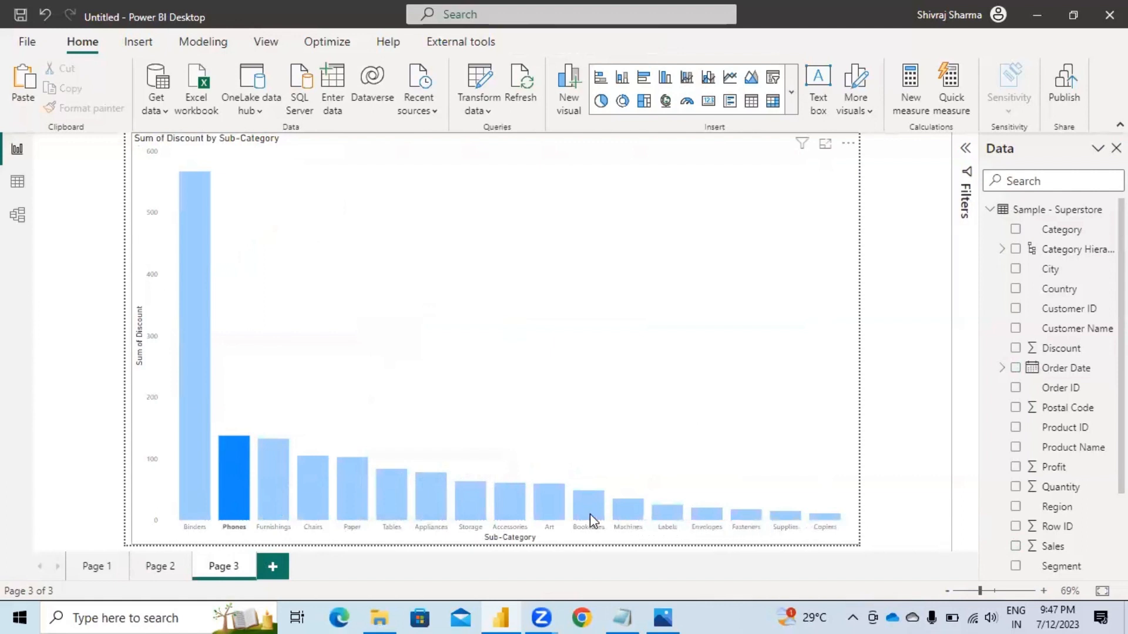
left_click(392, 490, "ctrl")
right_click(392, 488)
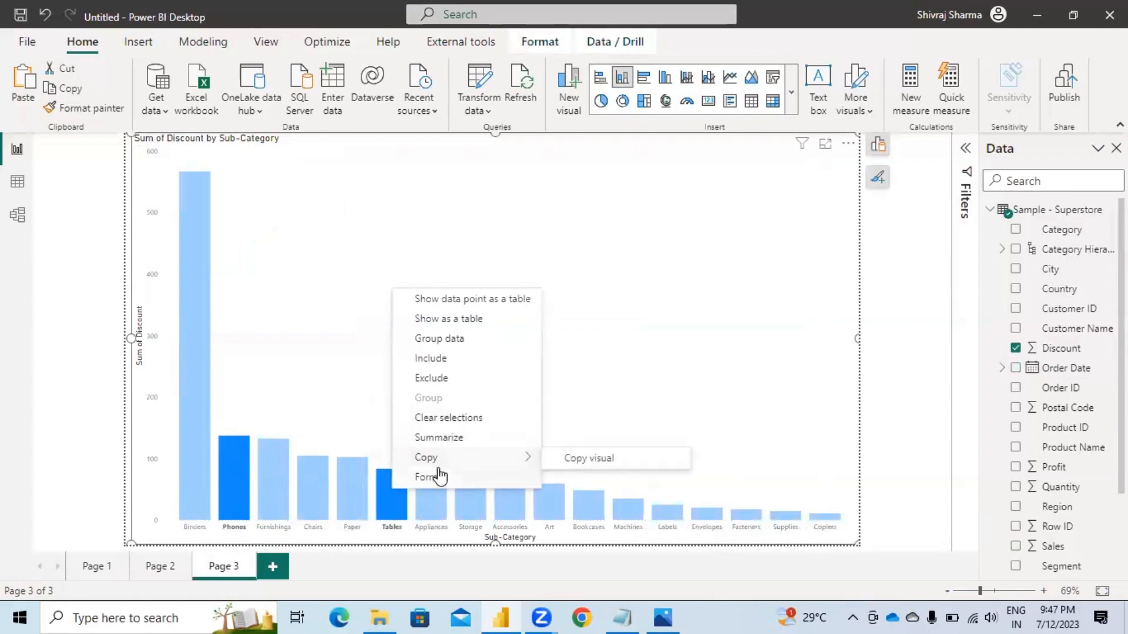
left_click(678, 333)
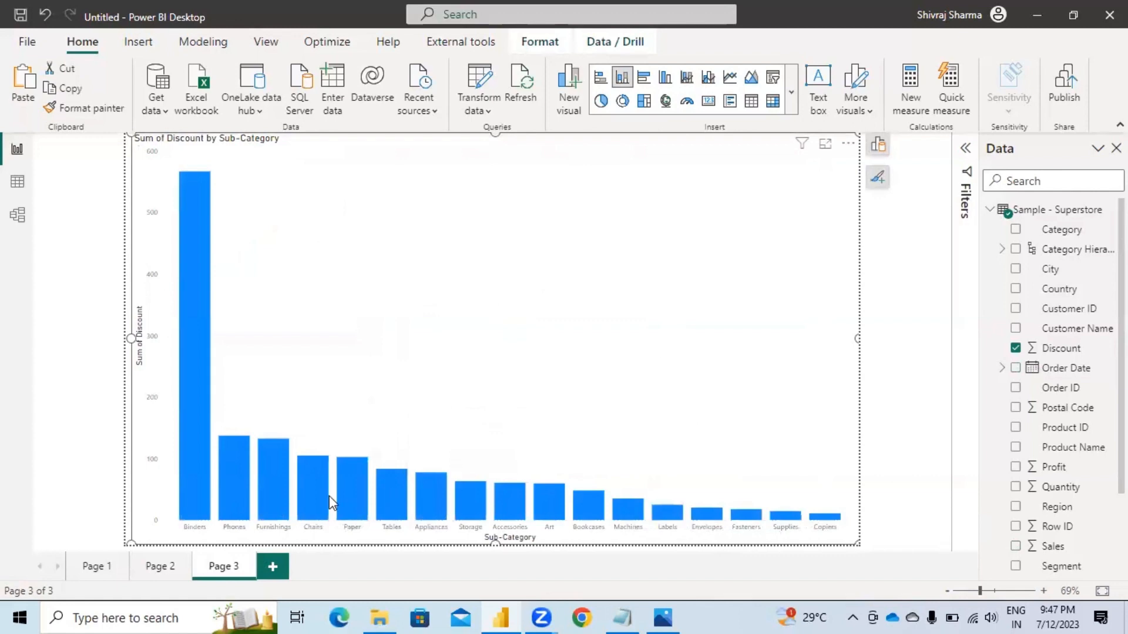
Step: Analyze the Discount by Sub-Category chart with Find where this distribution is different, look through the insights from State to Segment, and close them
right_click(392, 483)
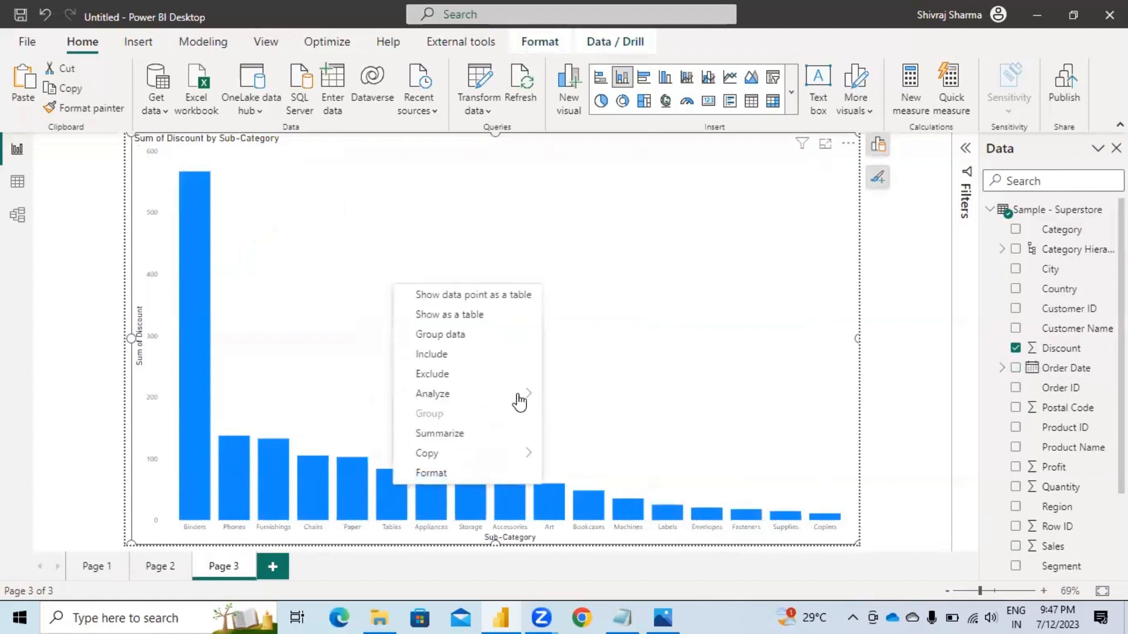
mouse_move(514, 399)
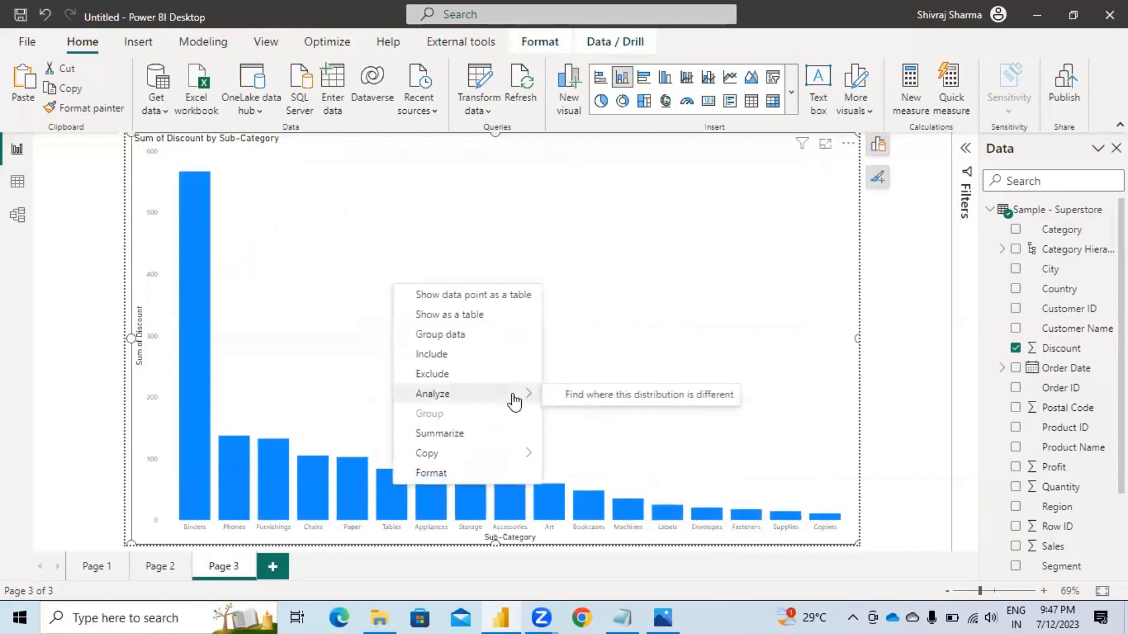
left_click(626, 395)
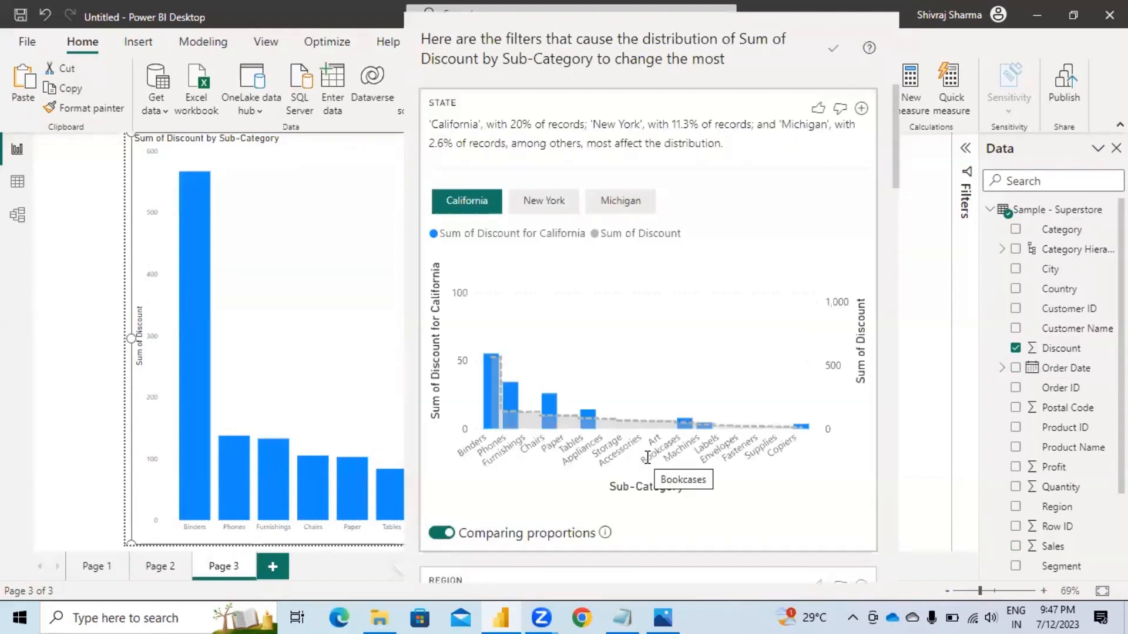
scroll(647, 456, "down", 15)
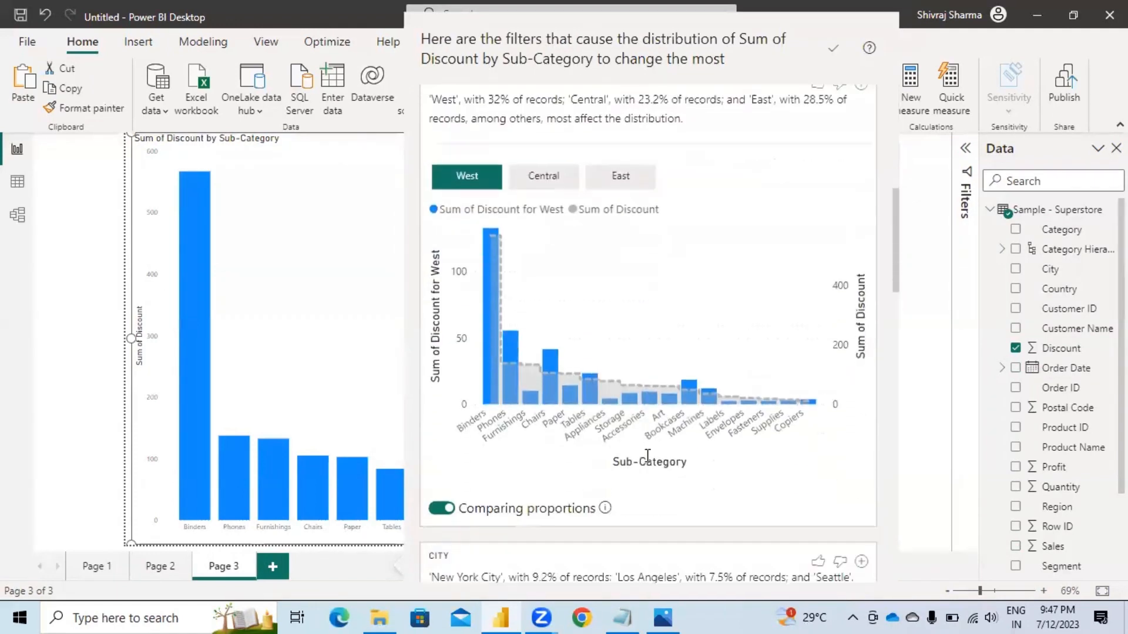
scroll(647, 456, "down", 5)
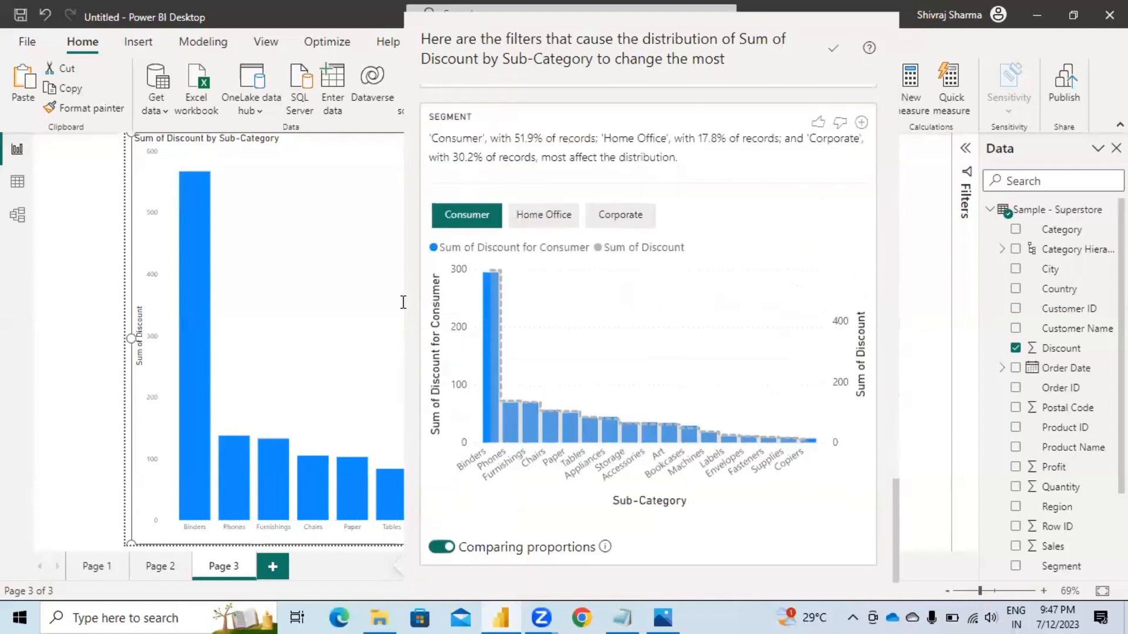
left_click(350, 189)
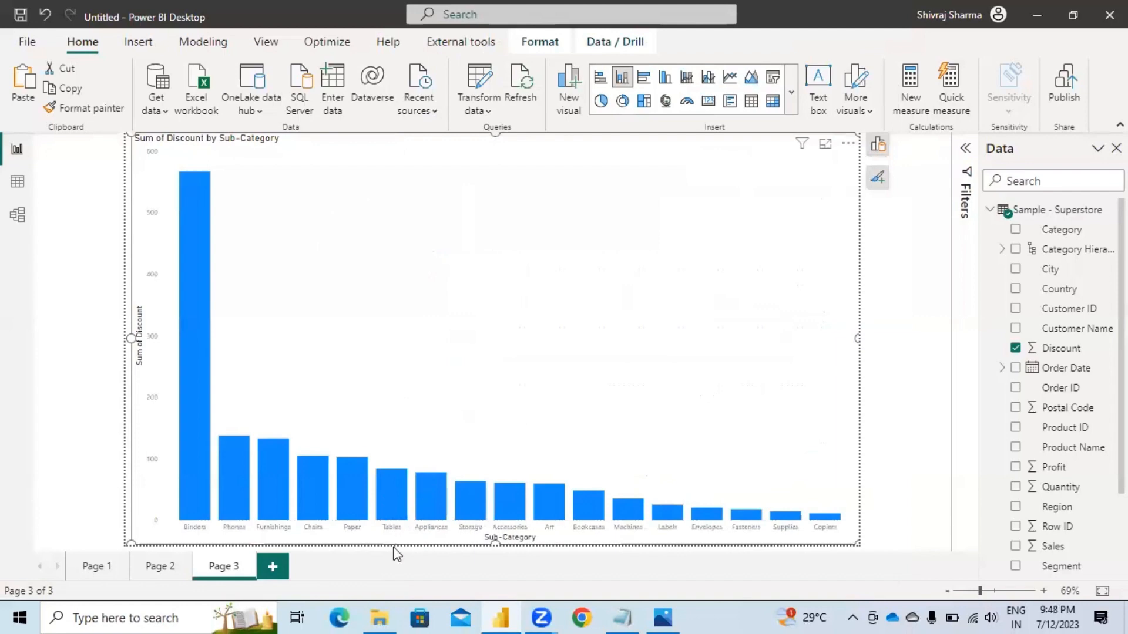
Step: Recheck the analysis options for Tables and Phones selected together, clear the selection, and return to Page 2
left_click(391, 508)
left_click(224, 487, "ctrl")
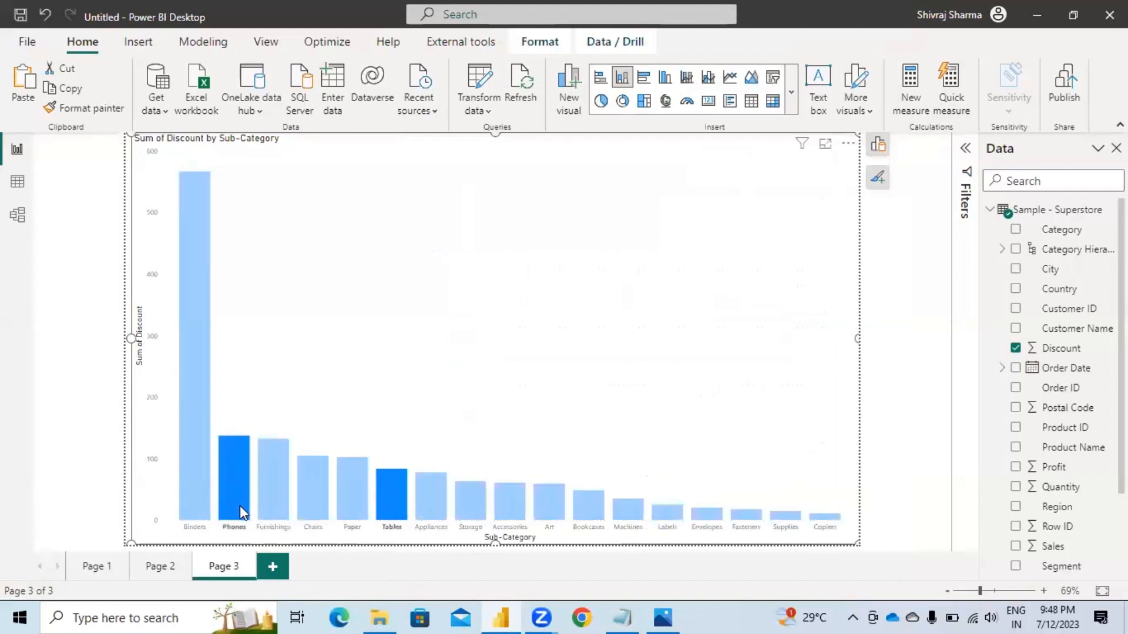
right_click(386, 489)
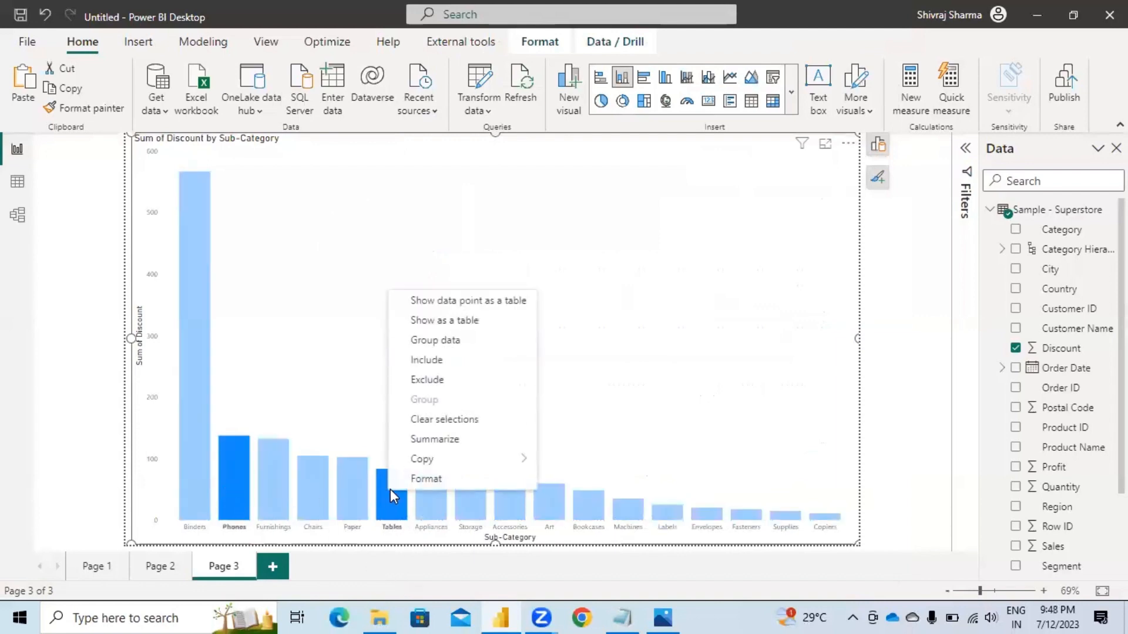
left_click(625, 402)
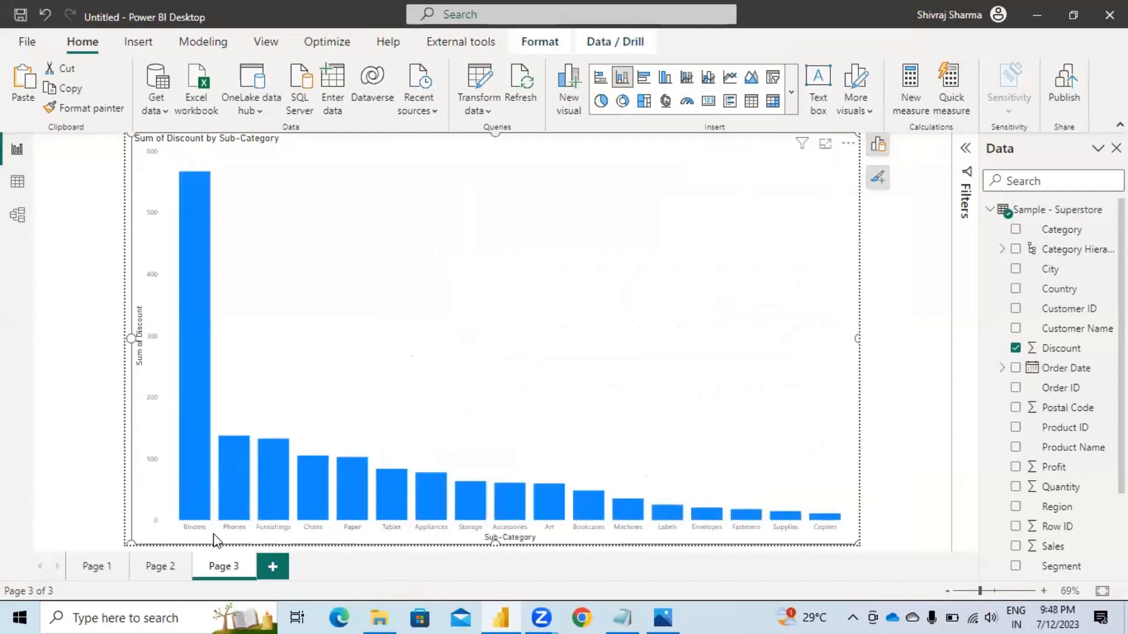
left_click(148, 578)
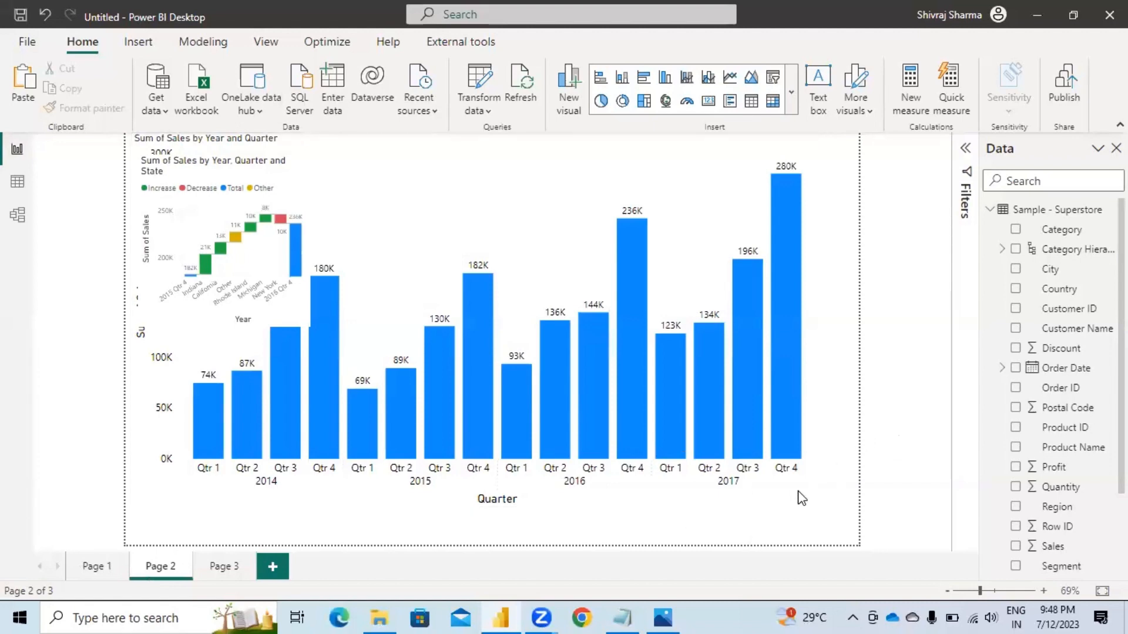
Step: Switch to Notepad, highlight the topic "Direct query vs import" in the note, and close it without saving
left_click(622, 615)
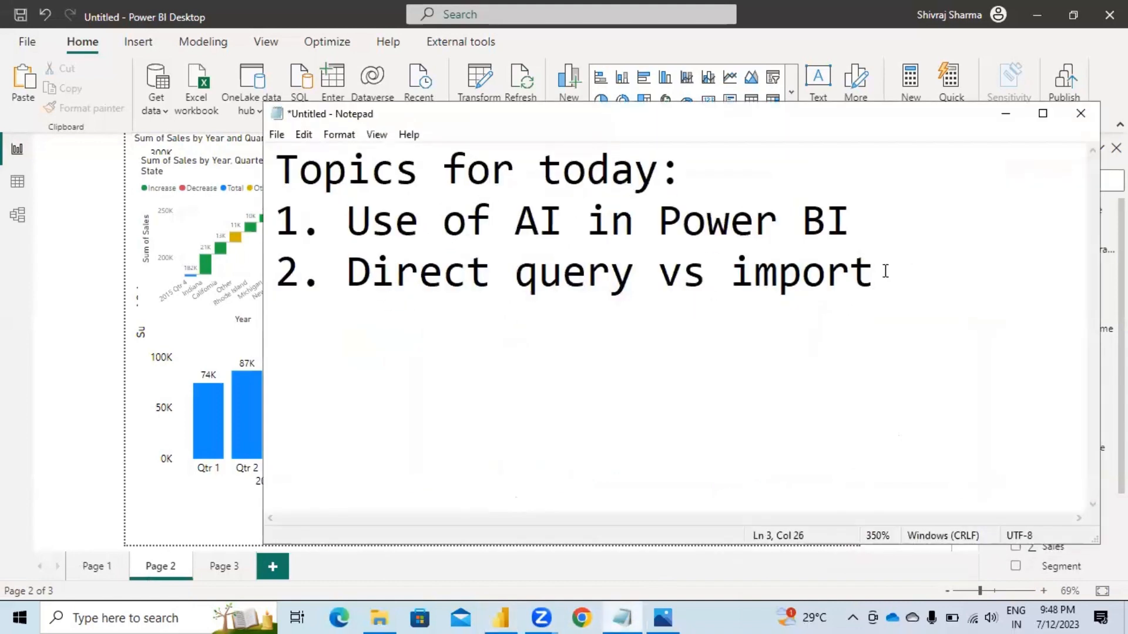
left_click_drag(875, 272, 336, 273)
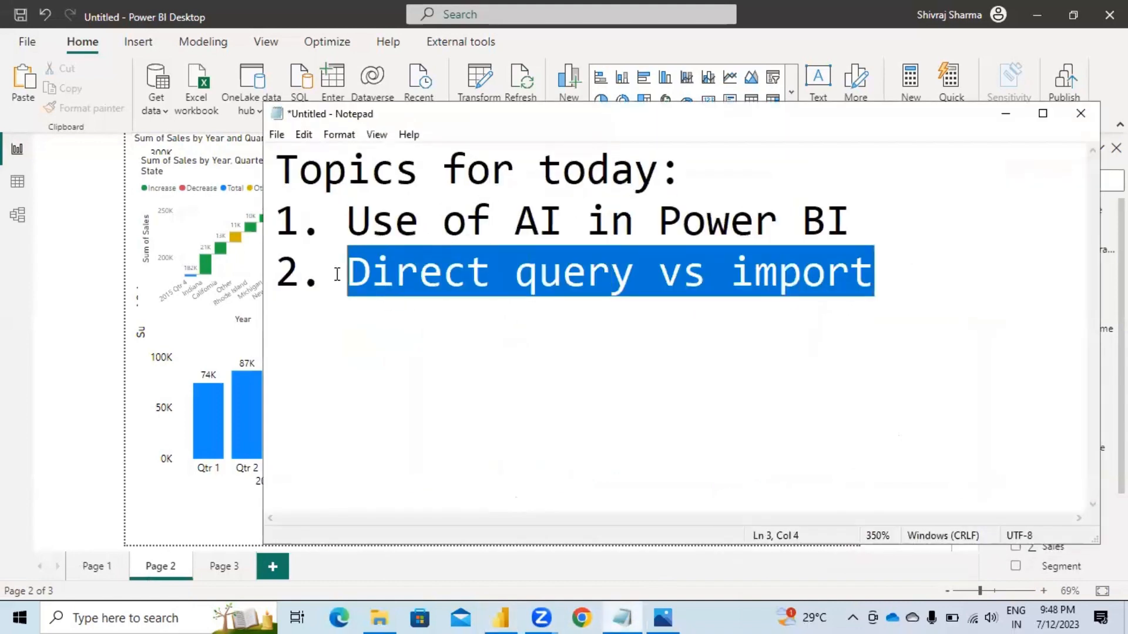
left_click(1080, 119)
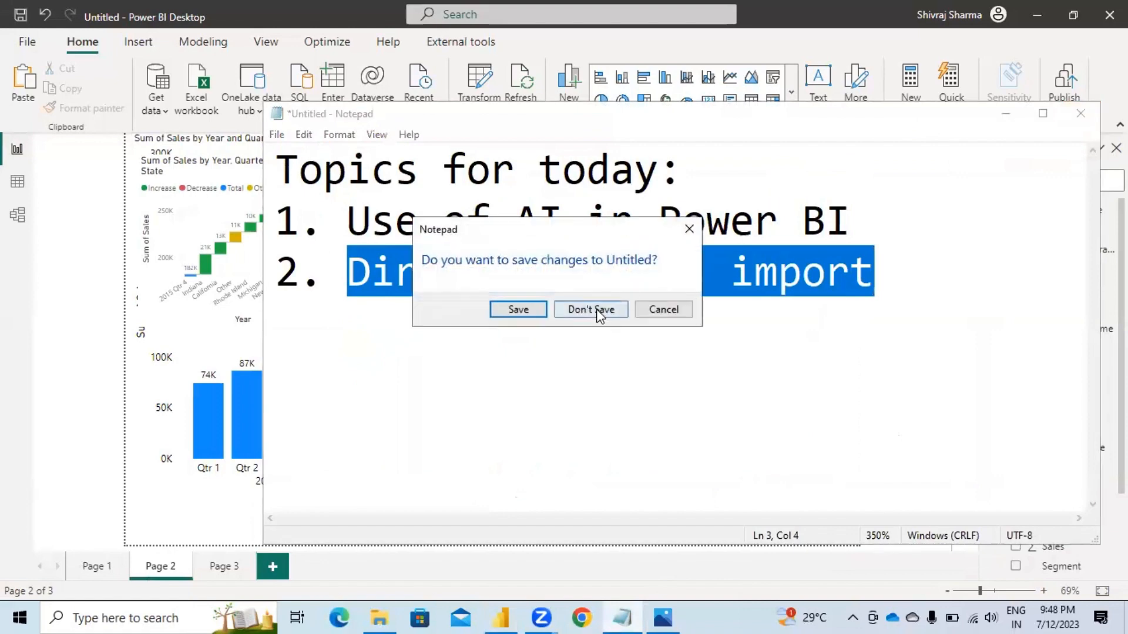
left_click(597, 309)
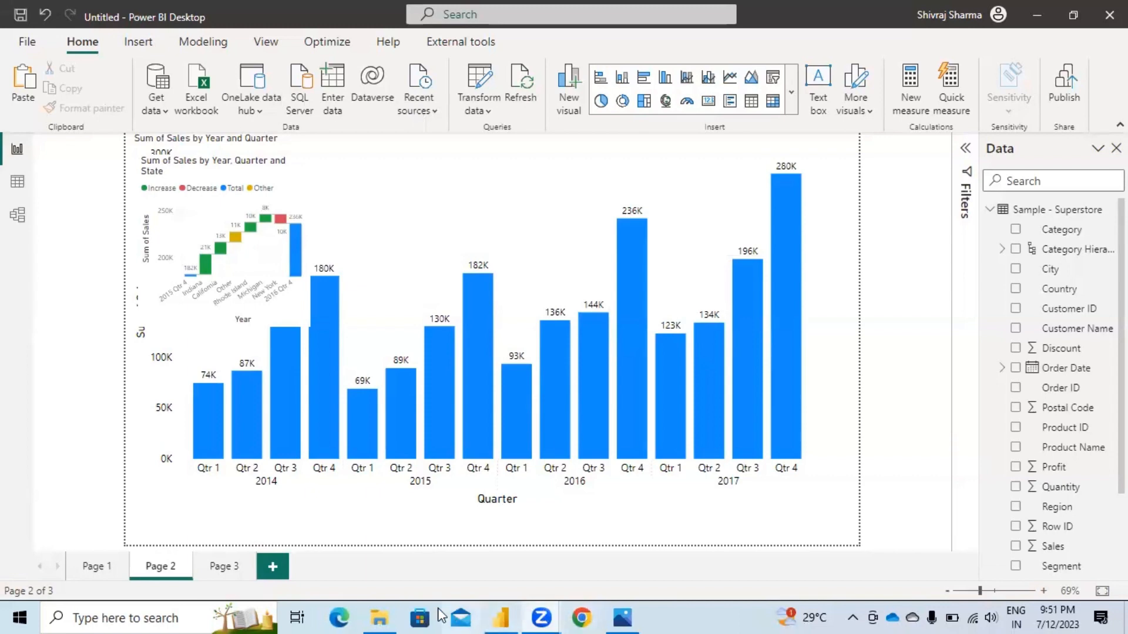
Step: Switch to Chrome with the Person 1 profile, open the Microsoft 365 admin center at admin.microsoft.com, and expand the Users section
left_click(546, 616)
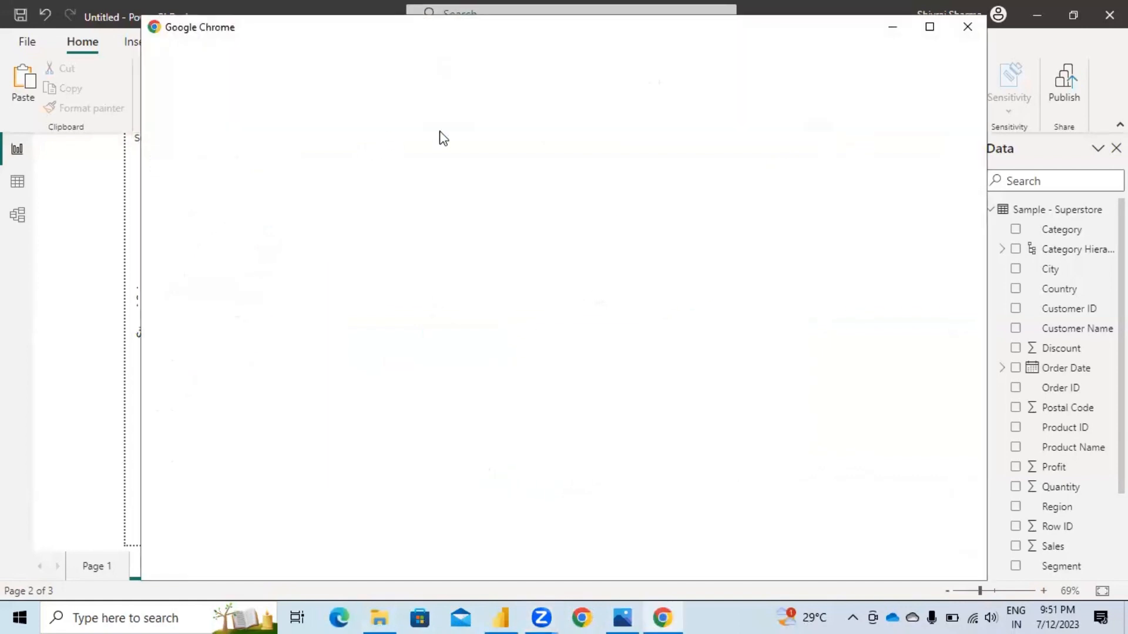
left_click(929, 27)
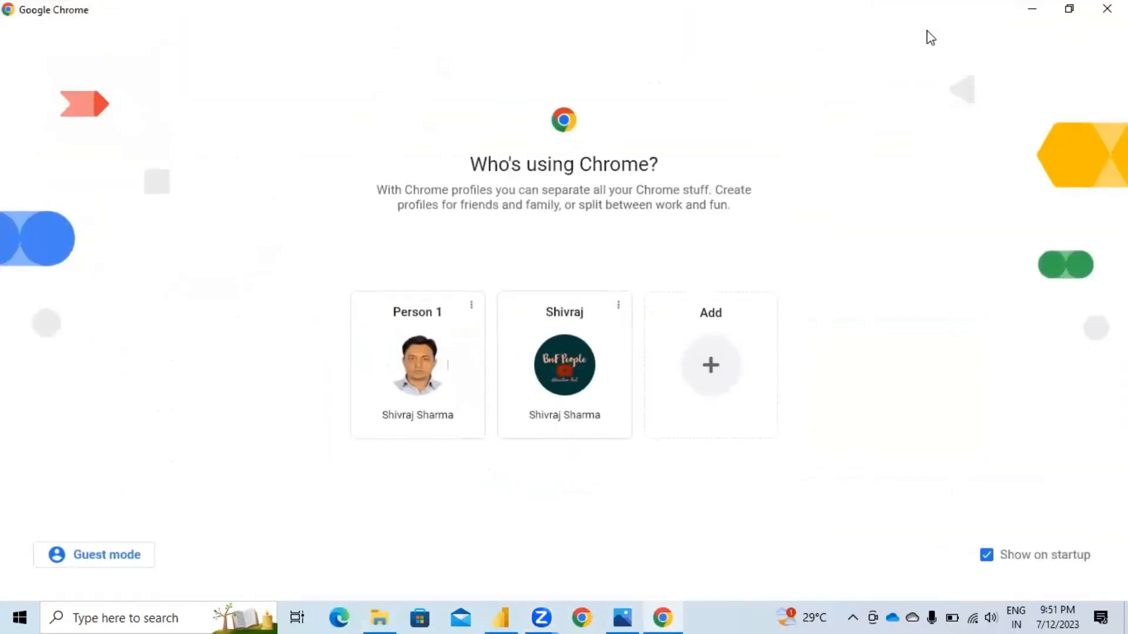
left_click(417, 364)
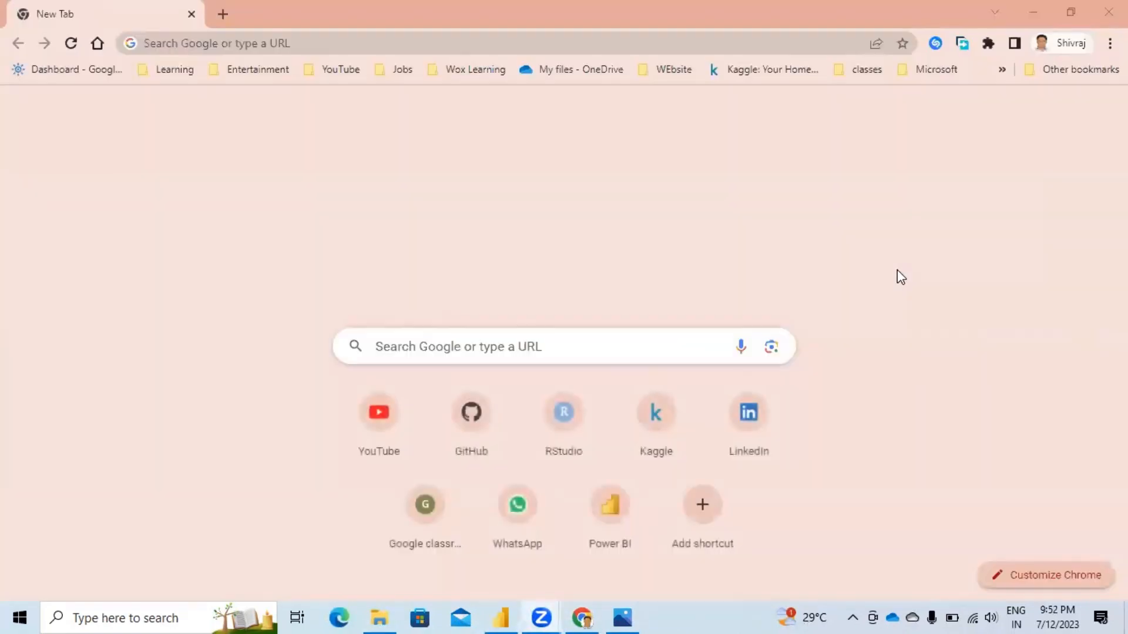
left_click(217, 38)
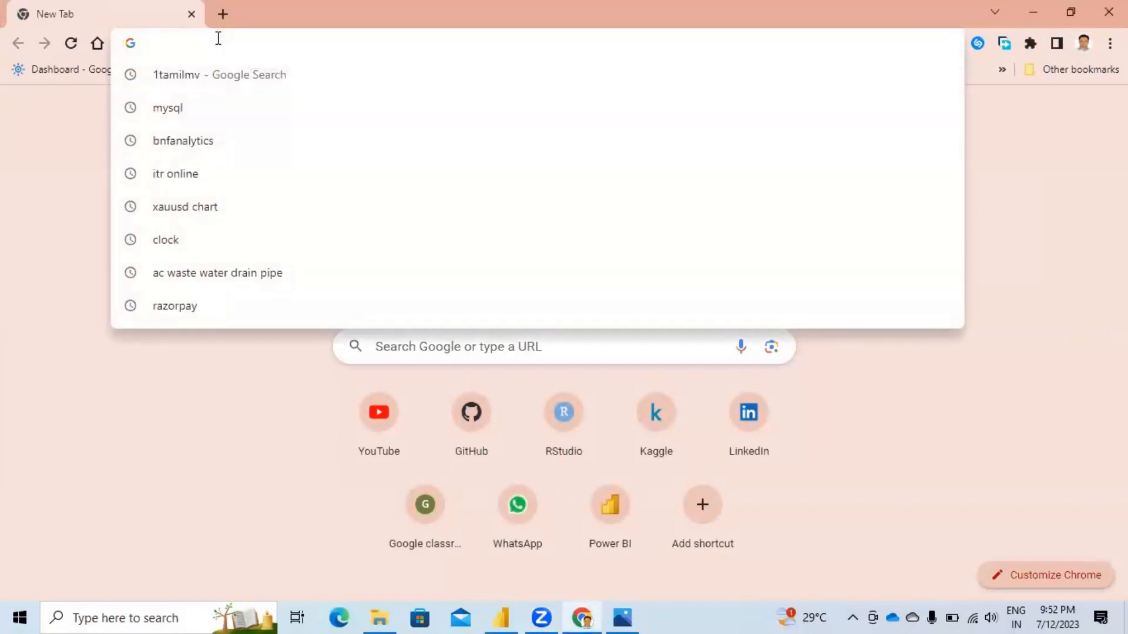
type("admin")
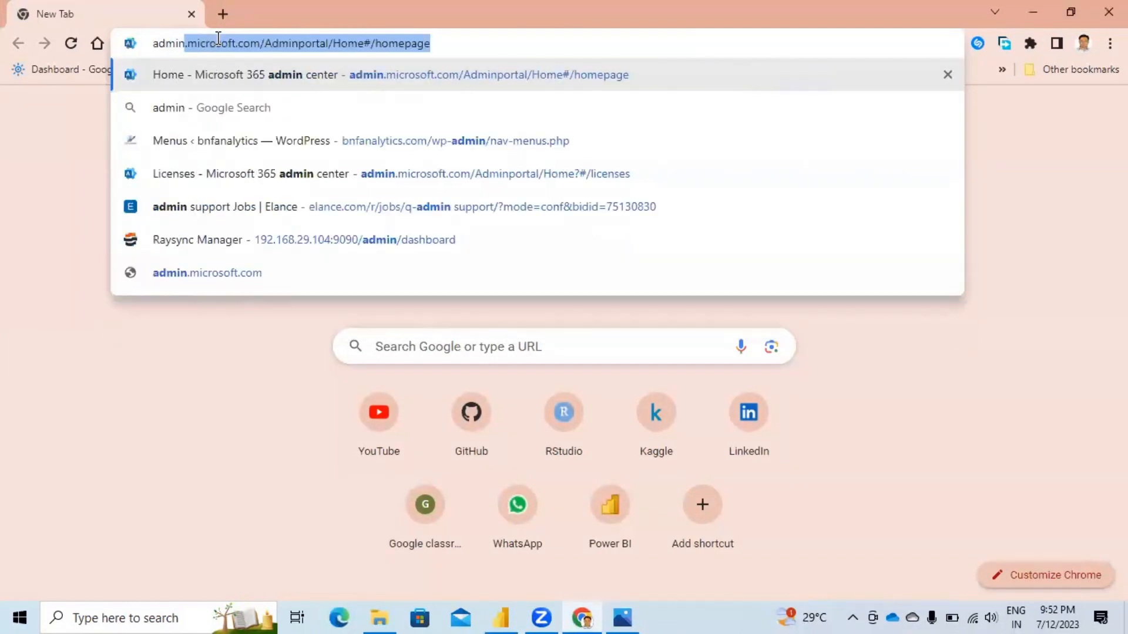
key("Return")
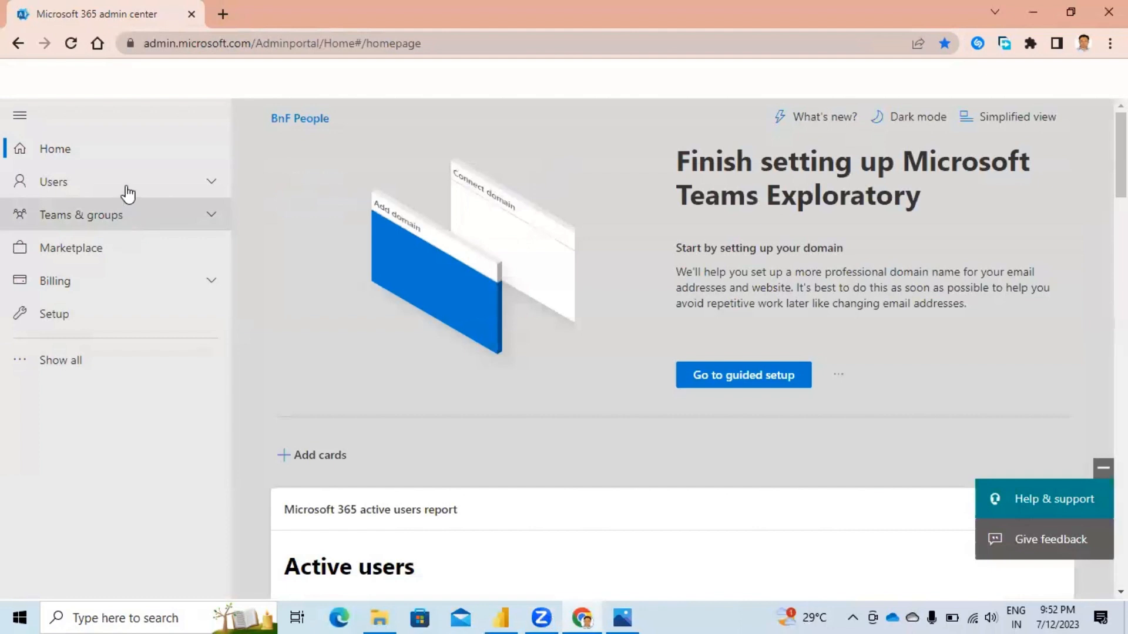
left_click(184, 188)
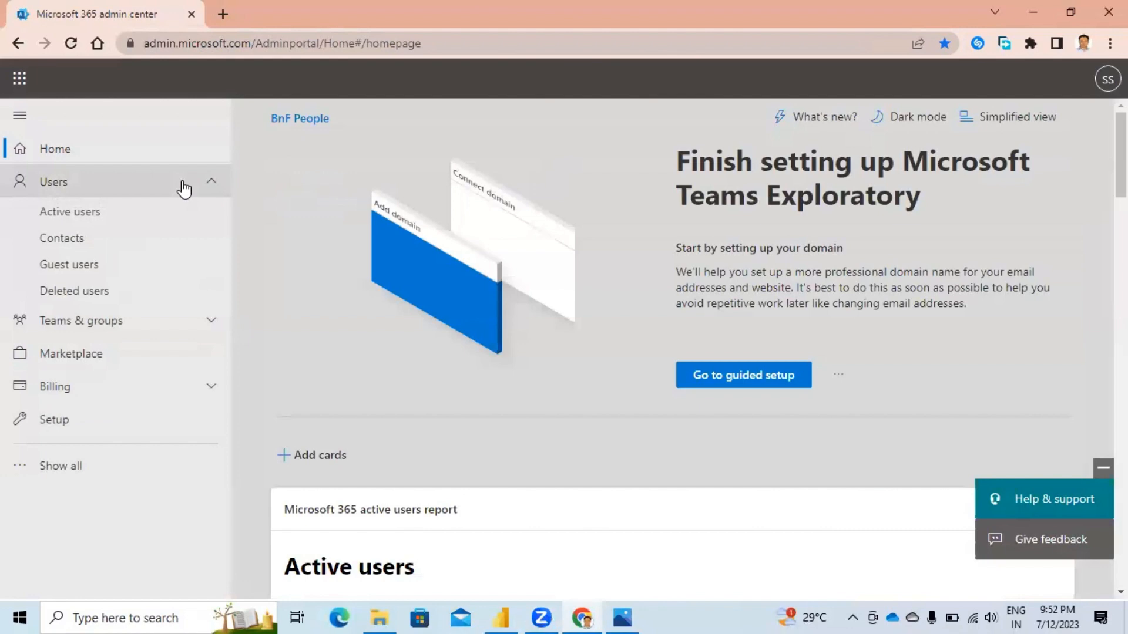
Step: Open the Active users list in the Microsoft 365 admin center and return to the Superstore report in Power BI Desktop
left_click(83, 219)
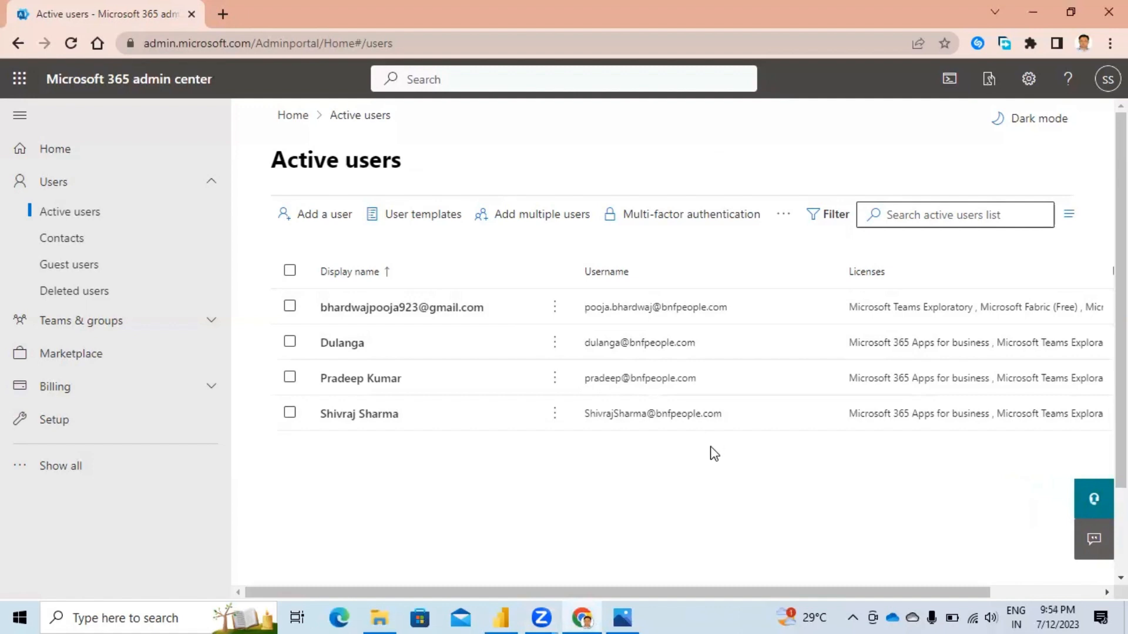
left_click(500, 618)
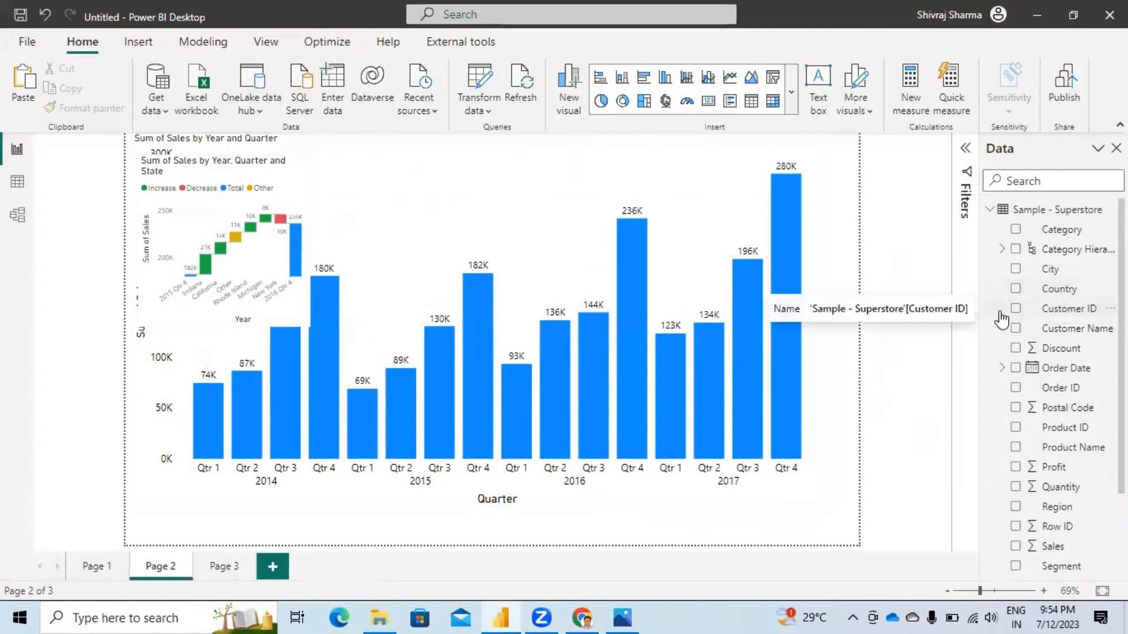
Step: Start publishing the report and save it to the Desktop as a Power BI file named with the account holder's first name followed by 1
left_click(27, 42)
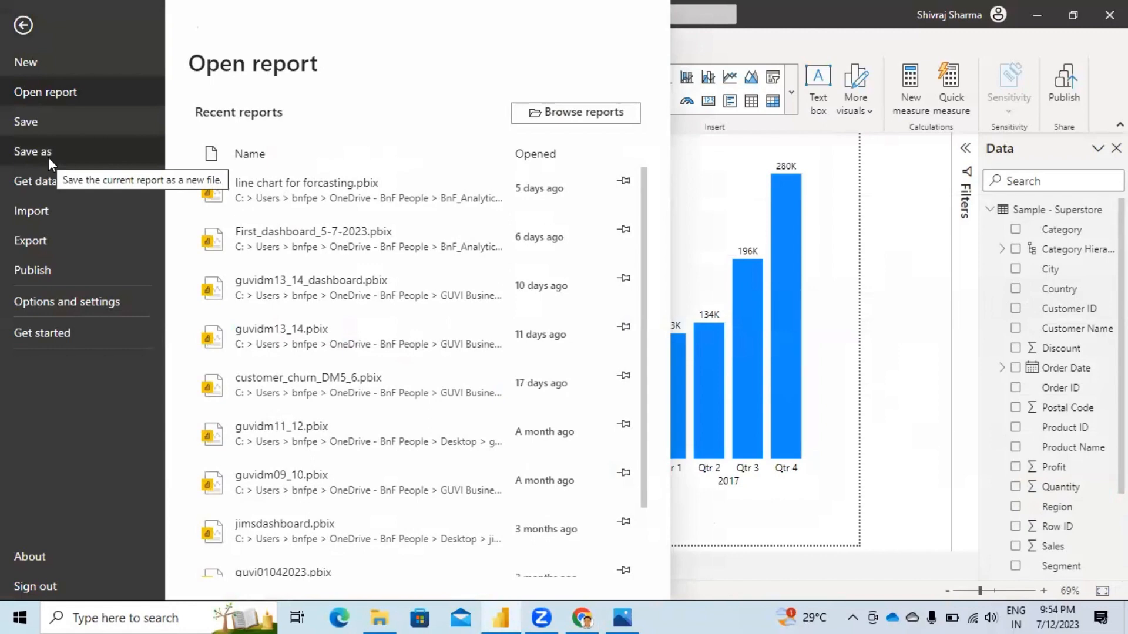
left_click(889, 354)
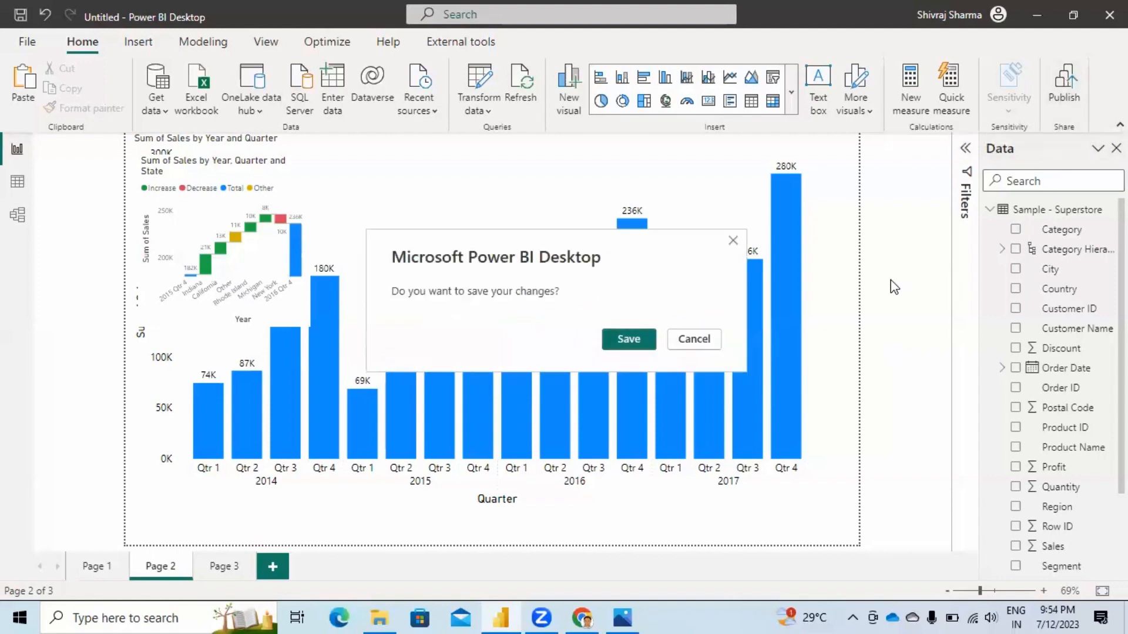
left_click(631, 338)
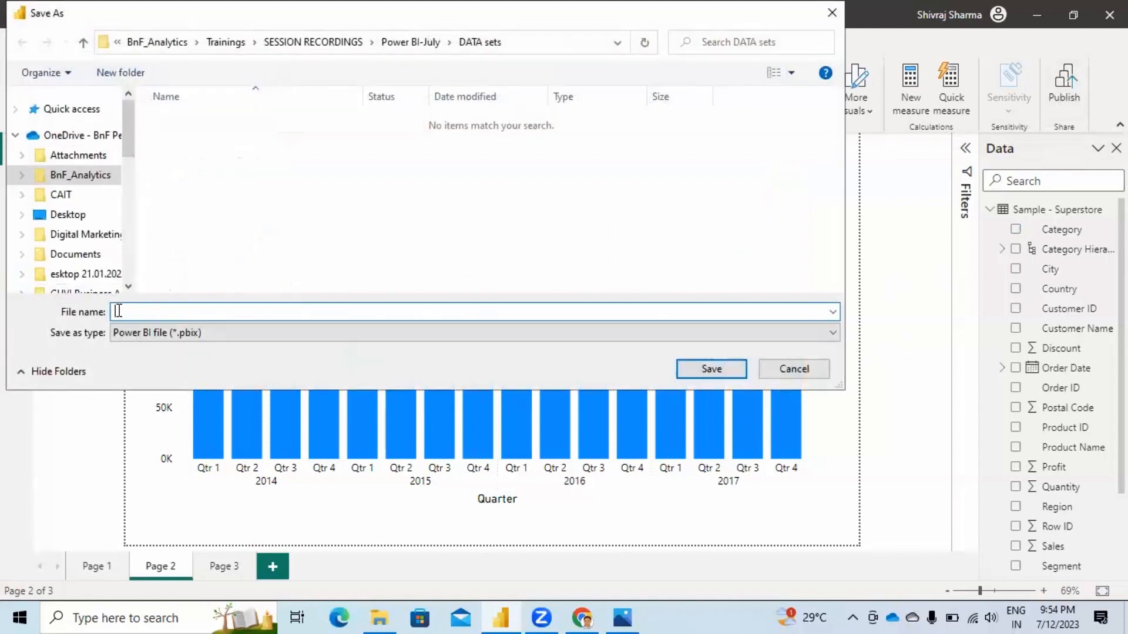
type("shivraj1")
scroll(84, 220, "down", 5)
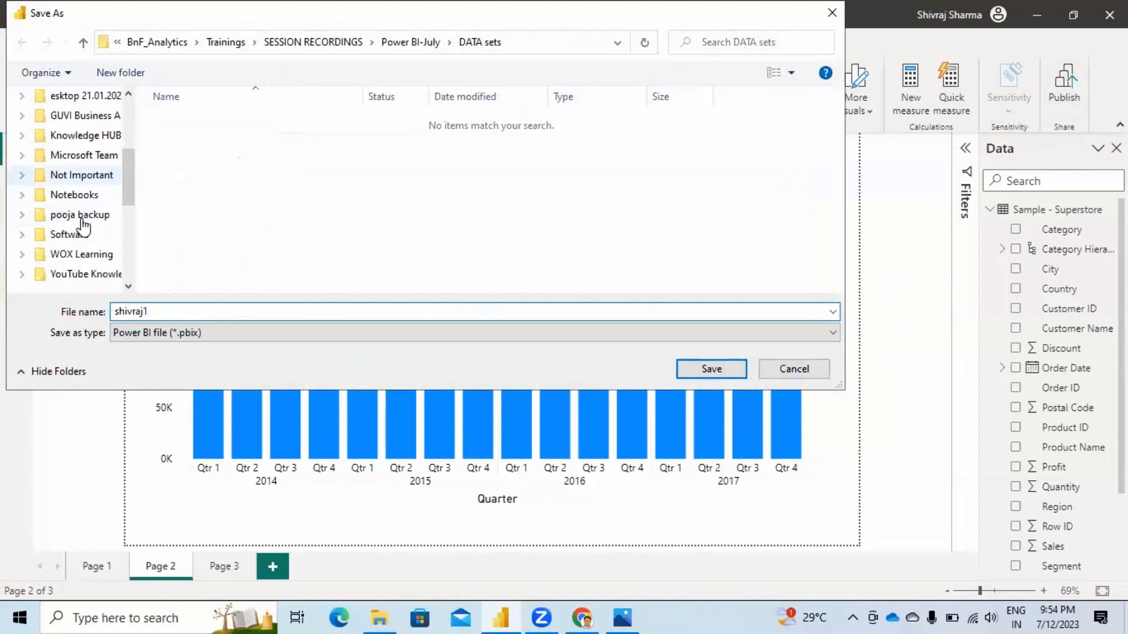
left_click(82, 228)
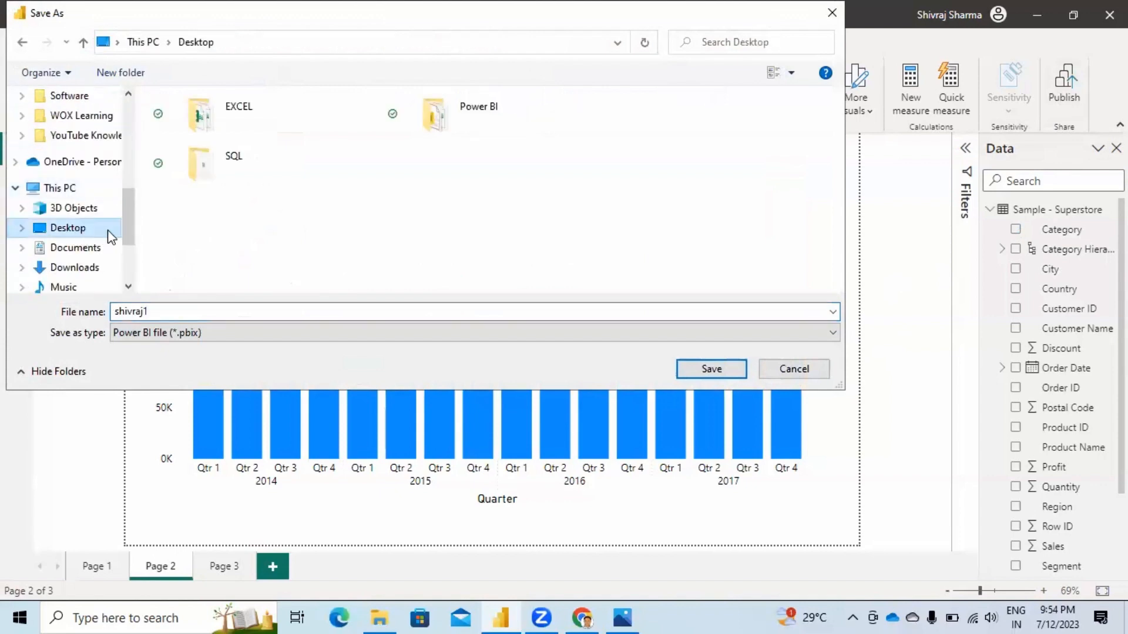
left_click(711, 370)
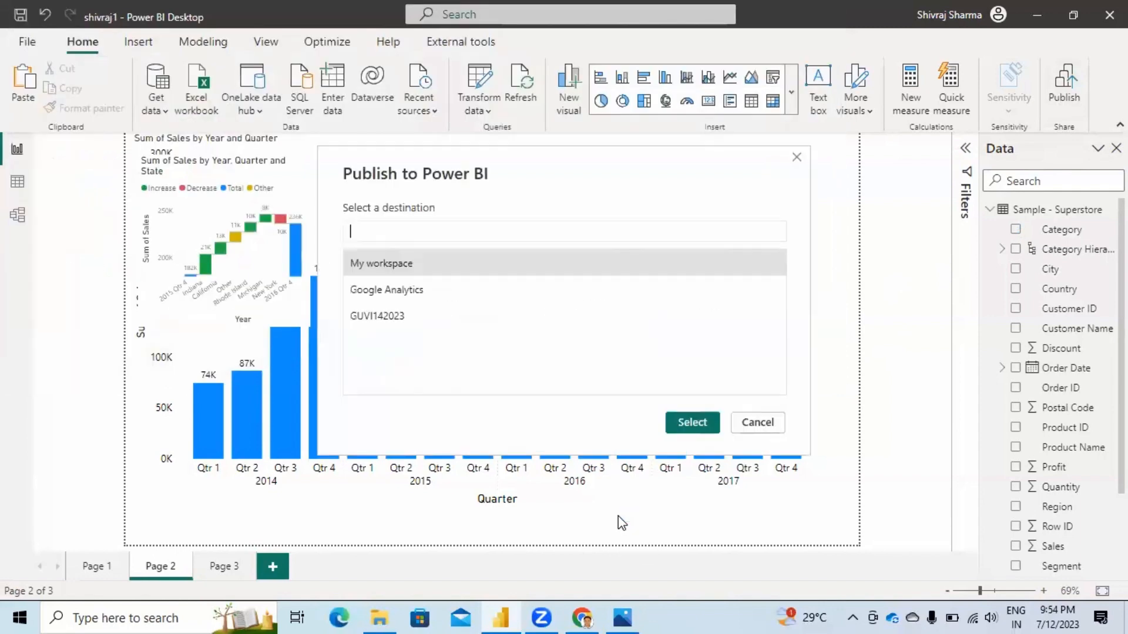
Step: Publish the saved report to My workspace and dismiss the publishing dialog
left_click(390, 268)
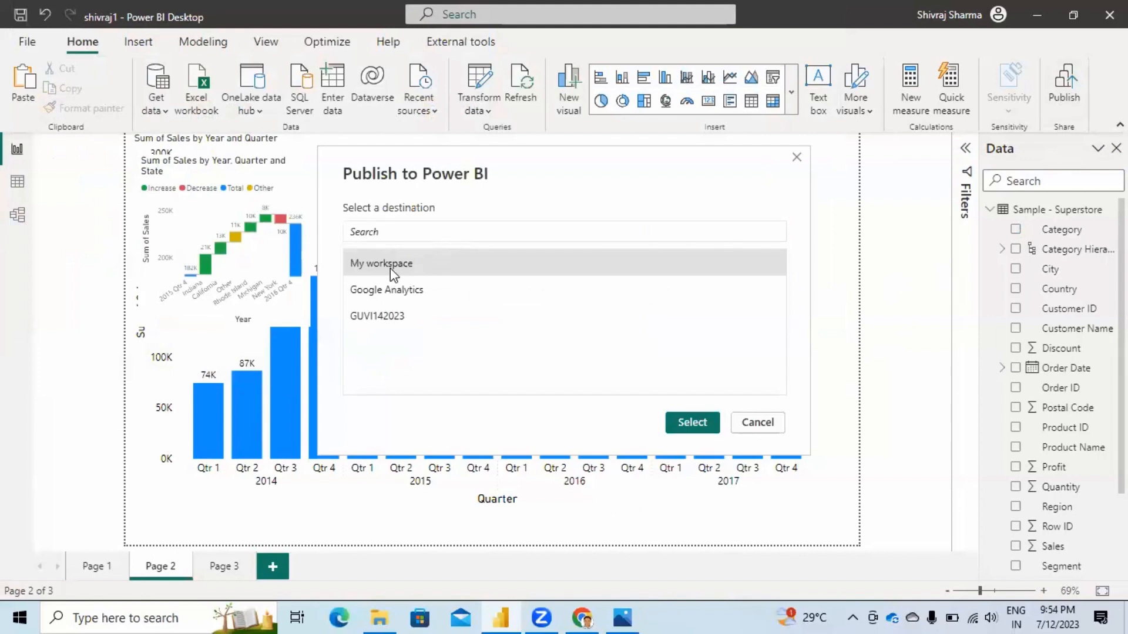
left_click(692, 422)
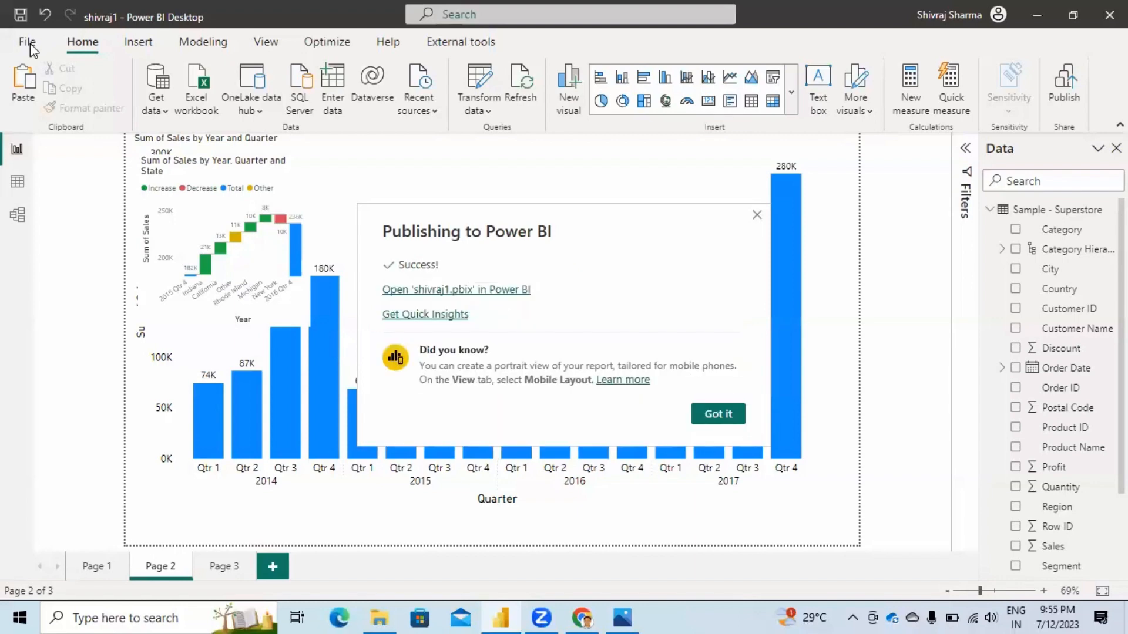
left_click(716, 419)
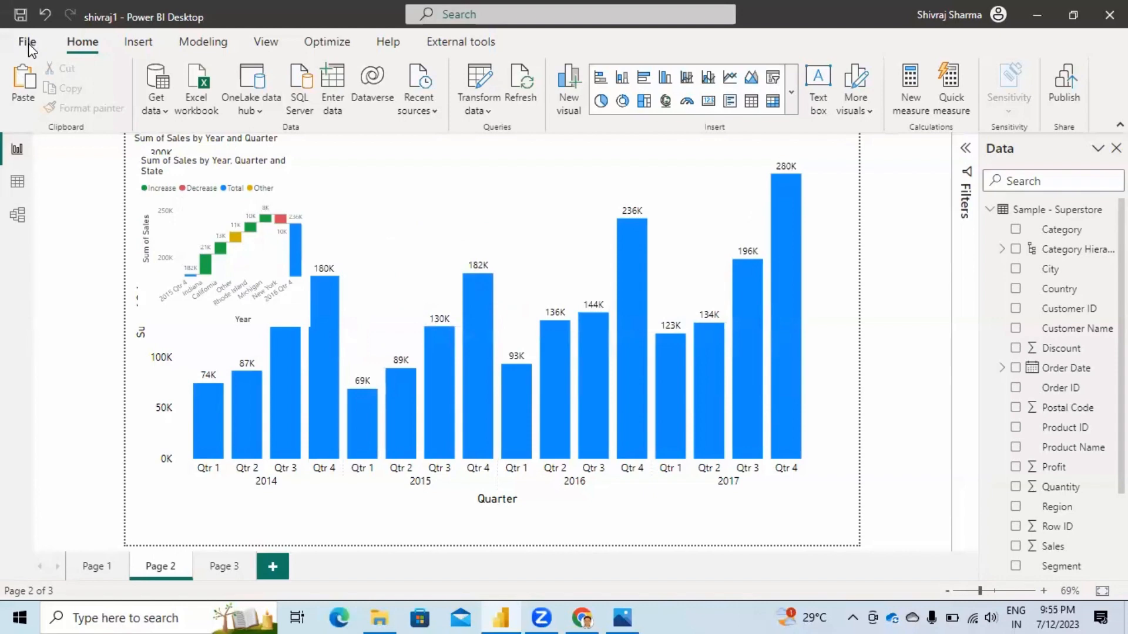
Step: Start saving a copy of the report, view the available file types, and keep Power BI file (*.pbix)
left_click(26, 43)
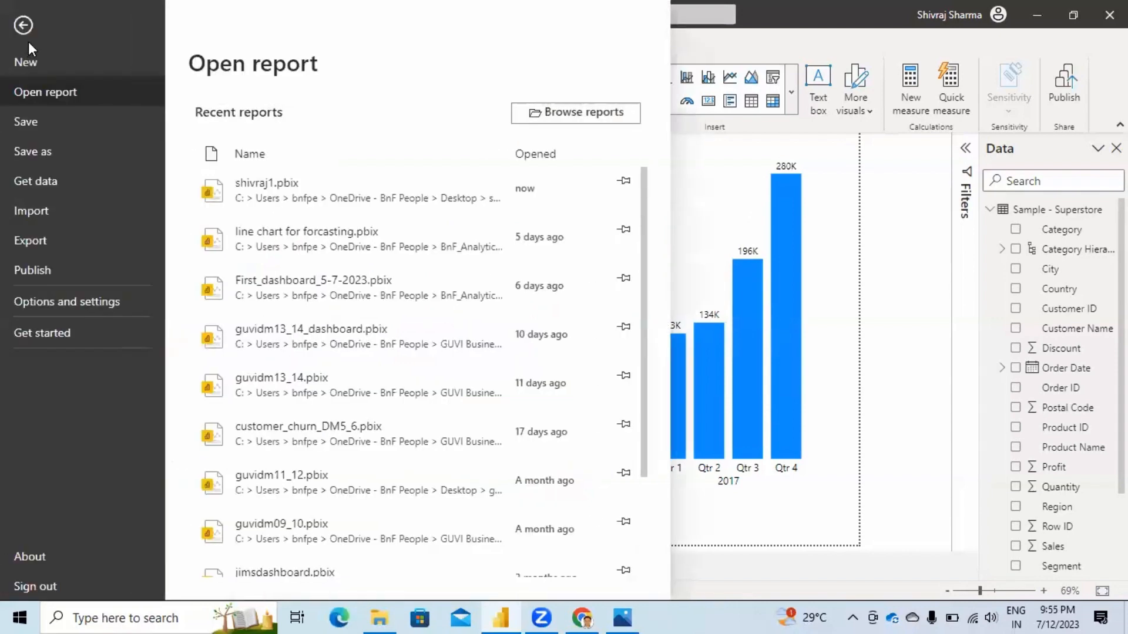
left_click(55, 160)
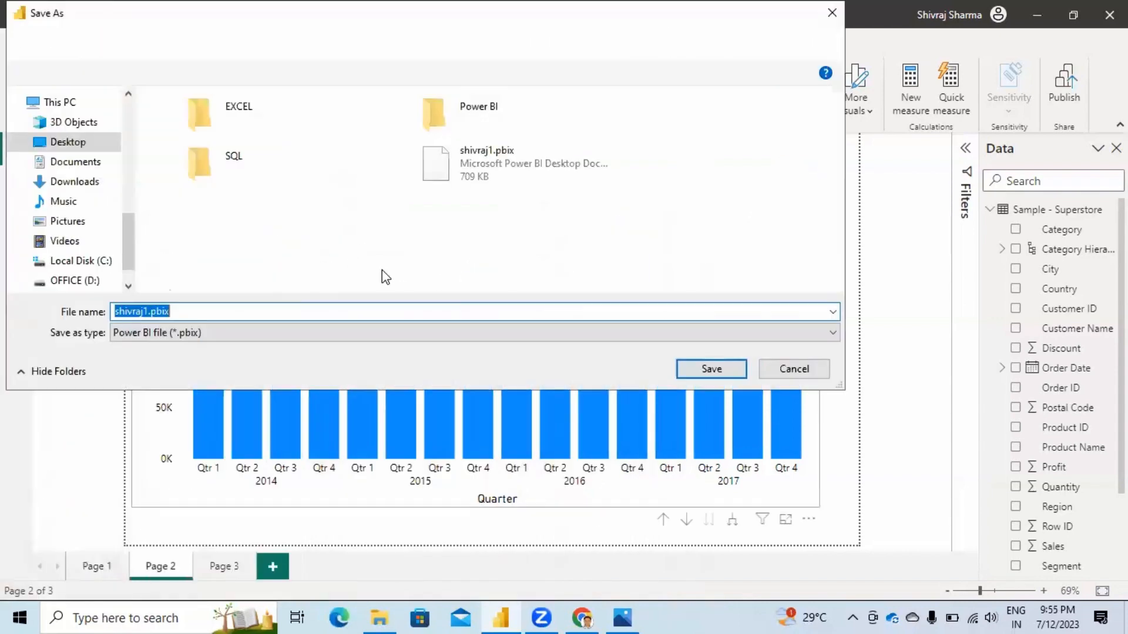
left_click(269, 332)
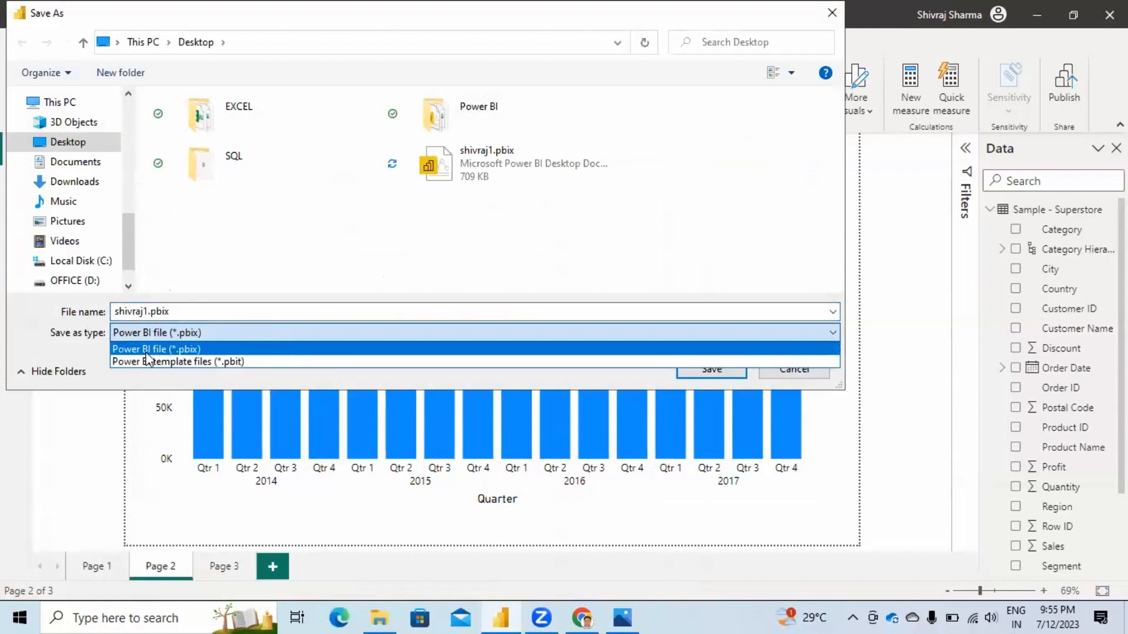
left_click(185, 348)
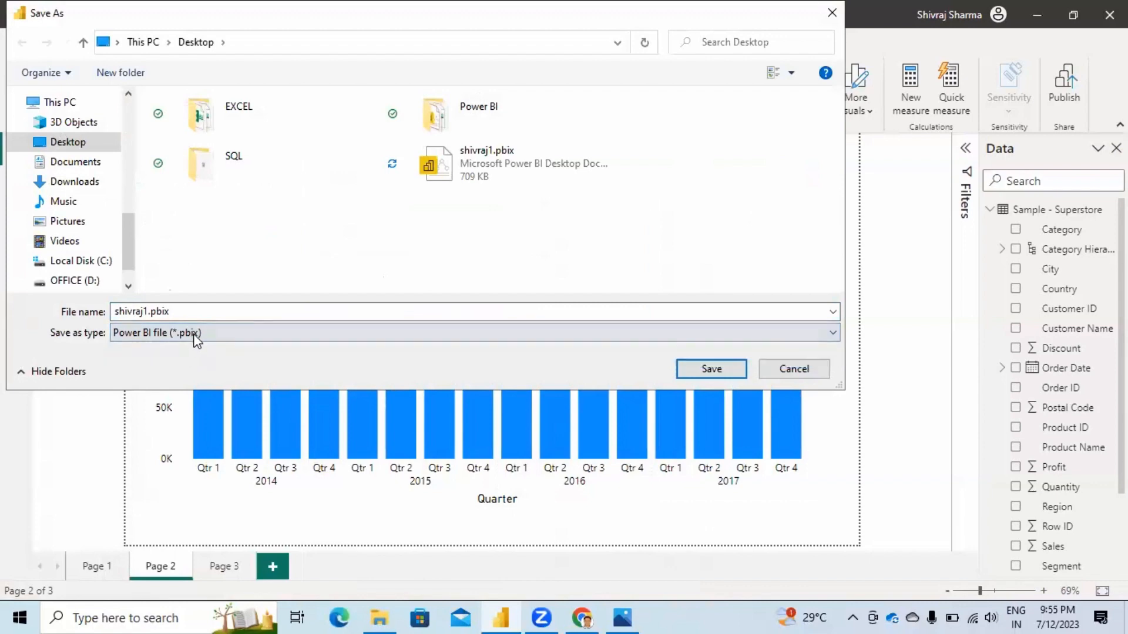
left_click(194, 333)
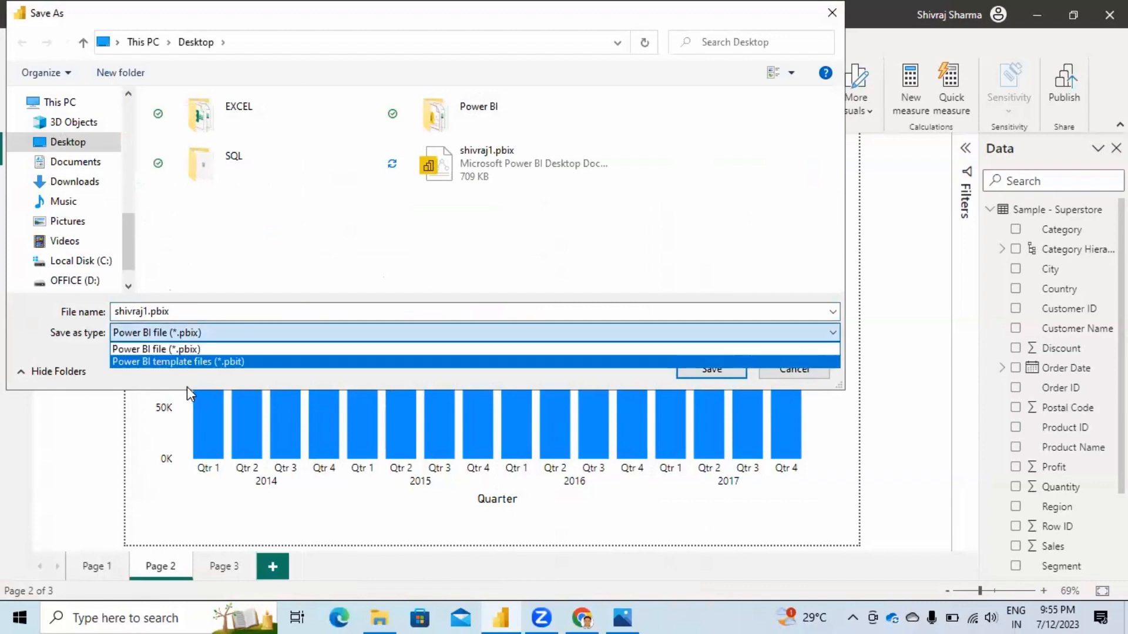
left_click(179, 348)
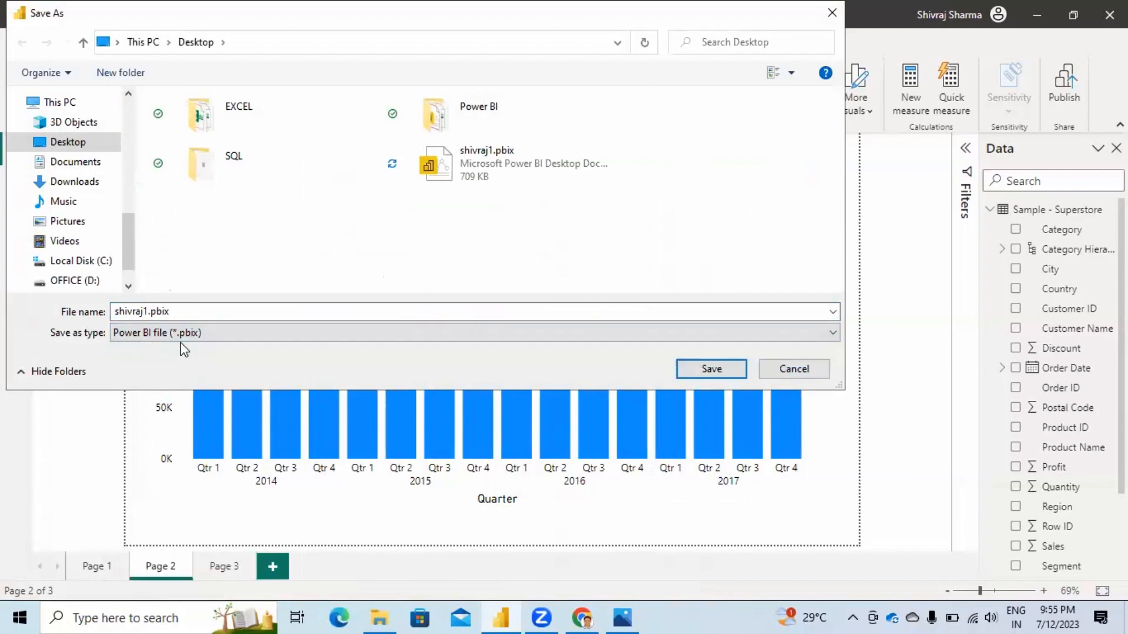
Step: Save the copy to the Desktop under the account holder's first name followed by 2
left_click(202, 312)
left_click(150, 309)
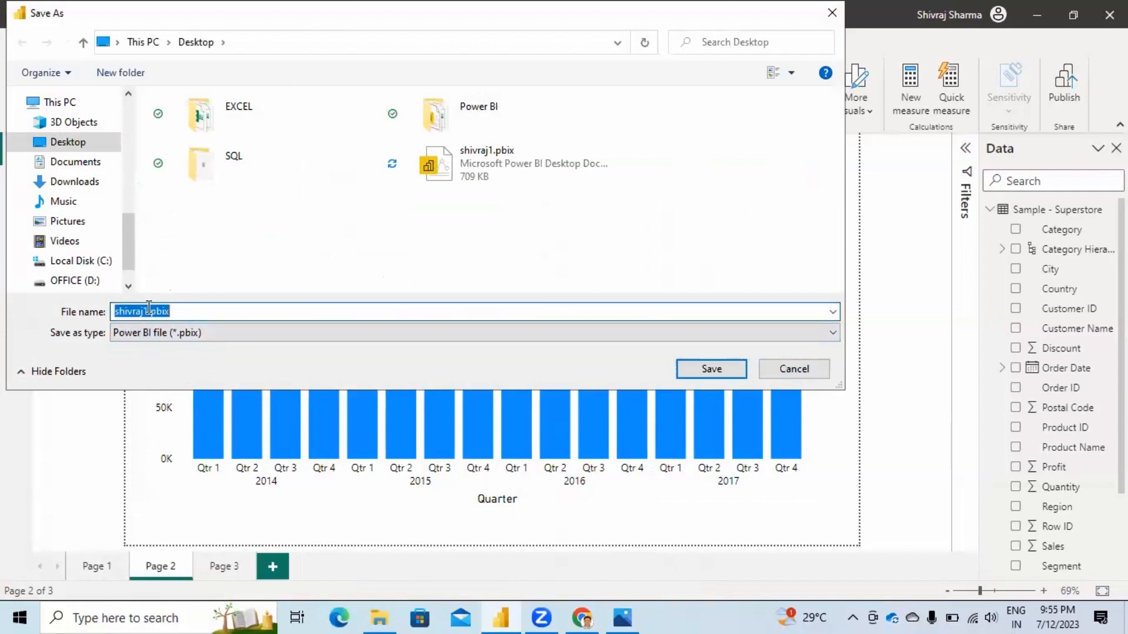
left_click(149, 308)
key("BackSpace")
type("2")
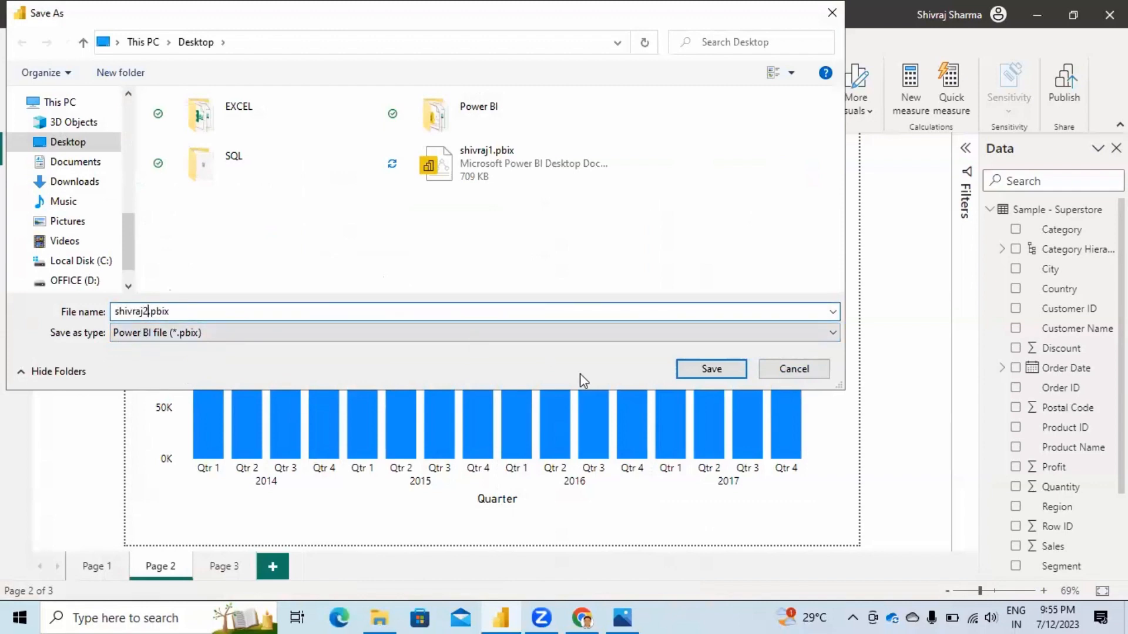
left_click(721, 370)
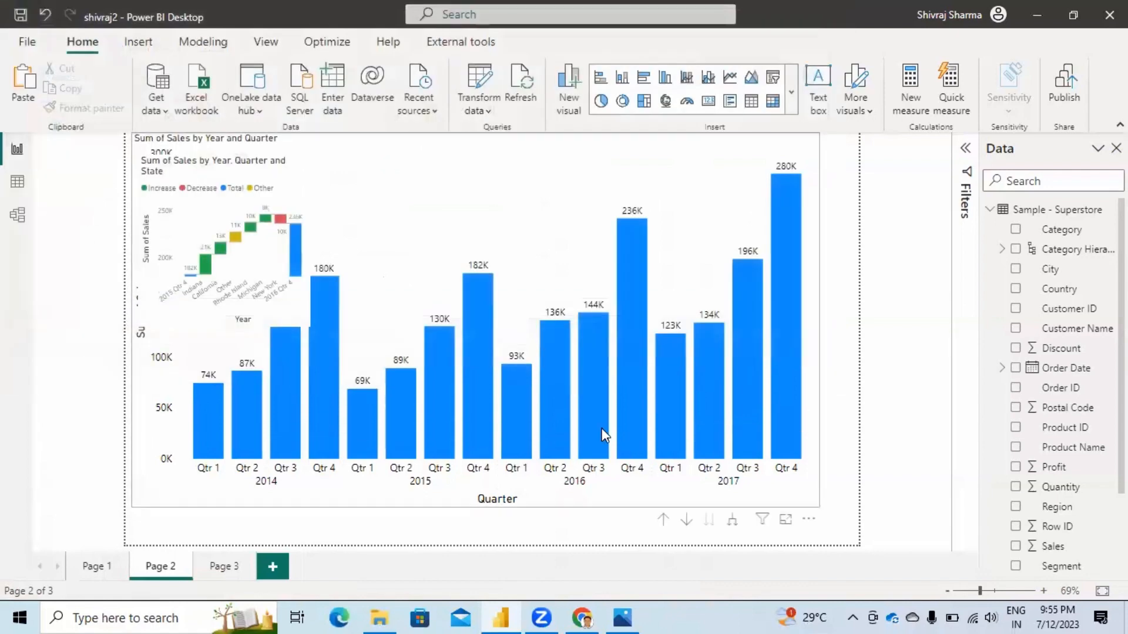
Step: Leave the open report and browser windows, launch a new Power BI Desktop session from the desktop, and close its start screen
mouse_move(591, 429)
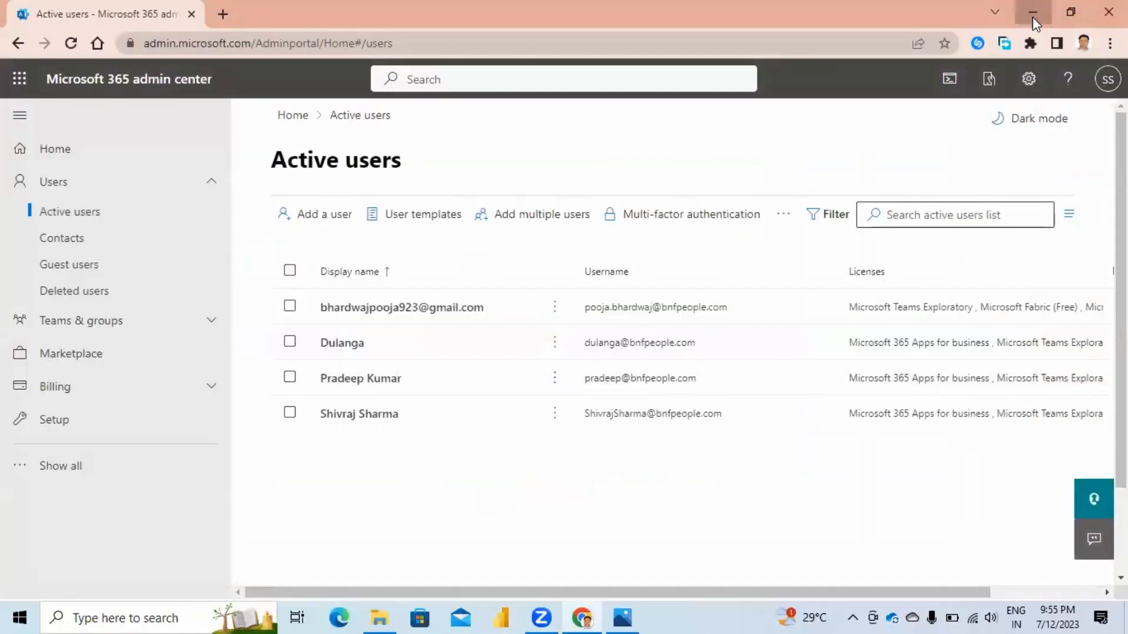
left_click(1031, 16)
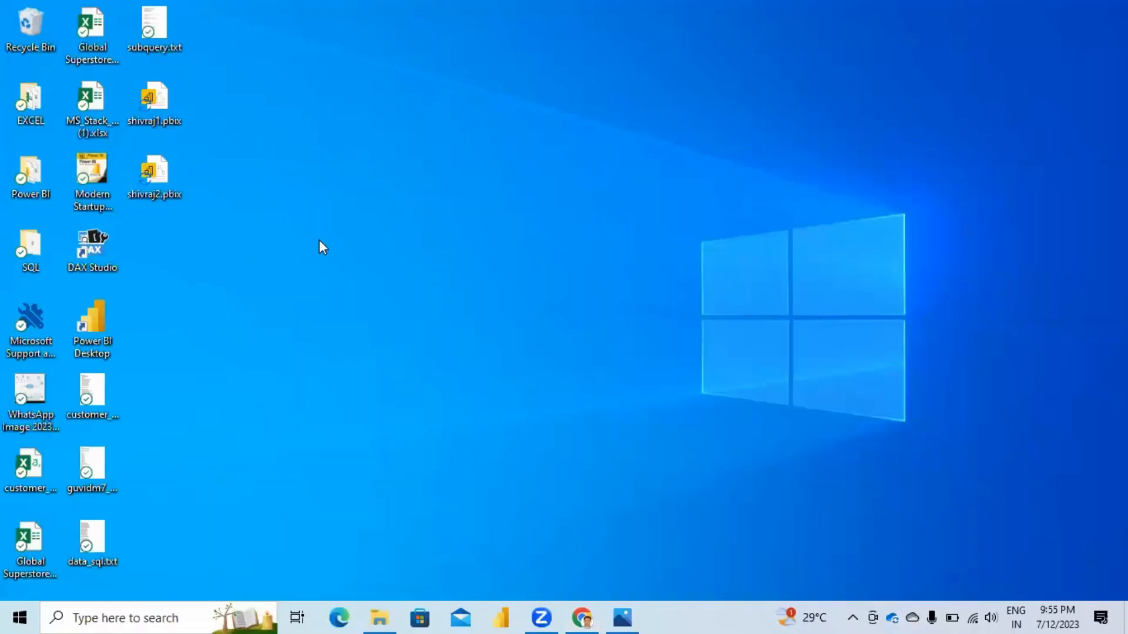
double_click(104, 320)
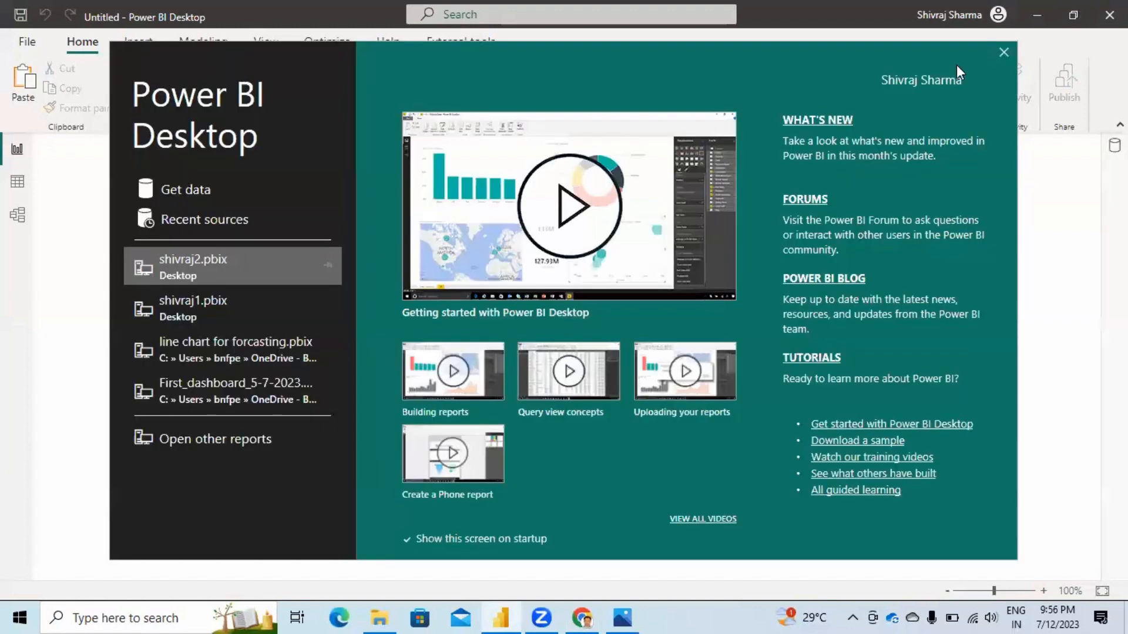
left_click(1003, 52)
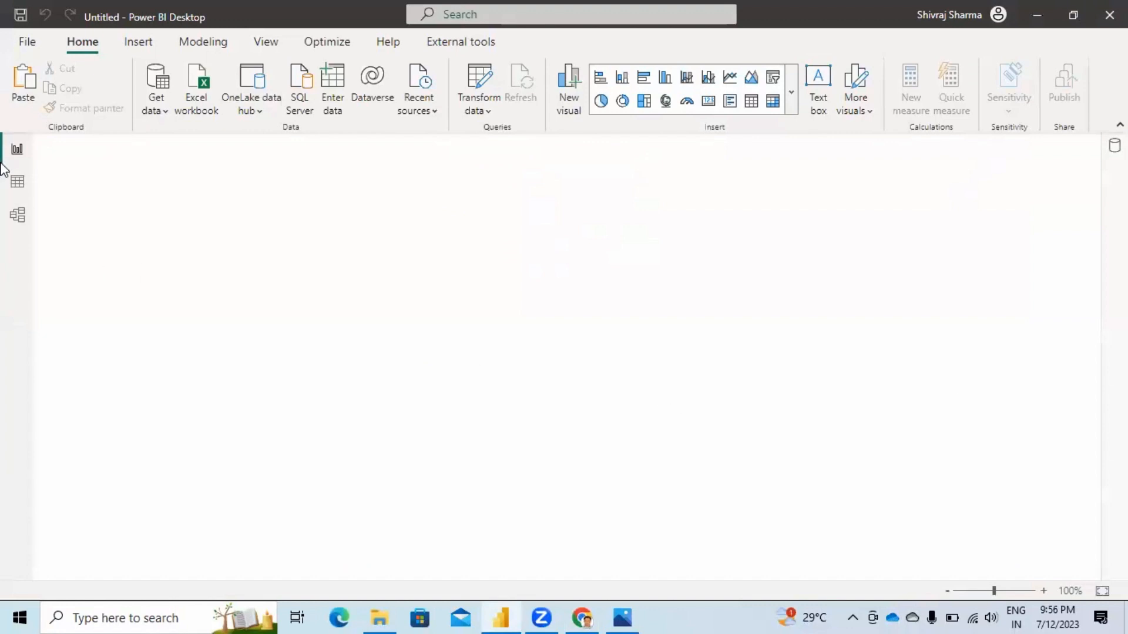
Step: Try to import the report copy numbered 2 from the Desktop as a Power BI visual from file, with all file types shown
left_click(30, 43)
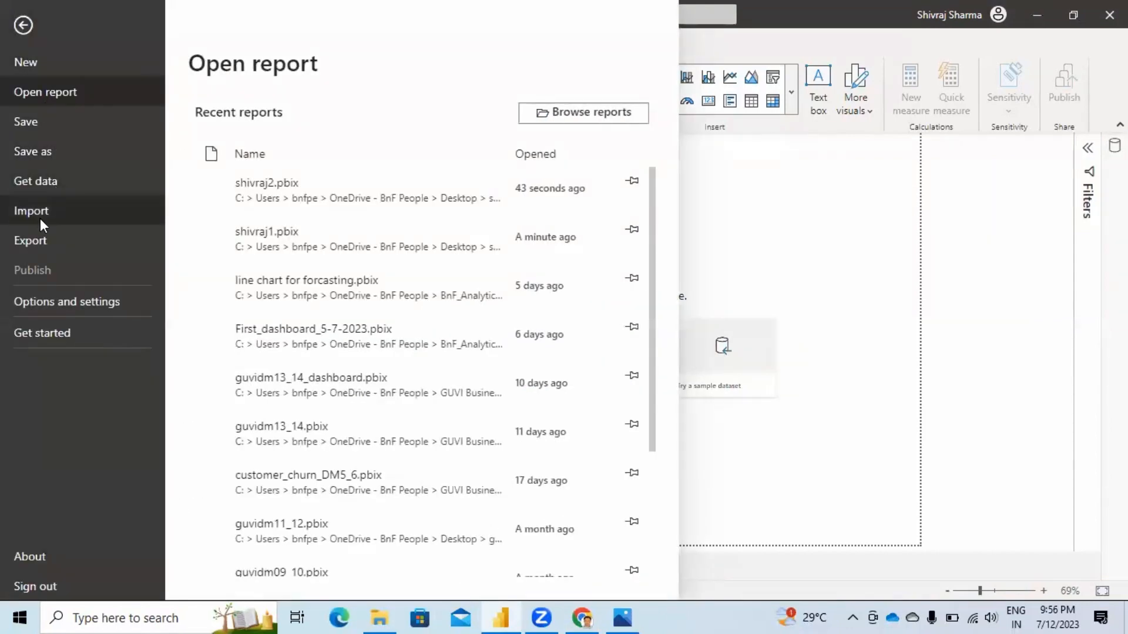
left_click(40, 218)
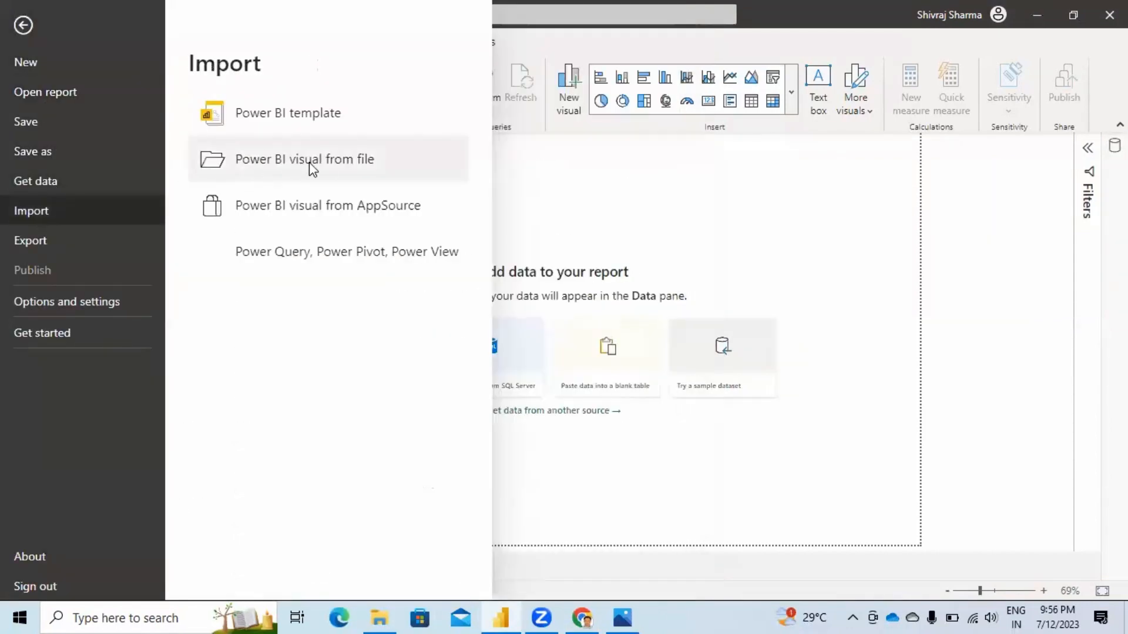
left_click(327, 171)
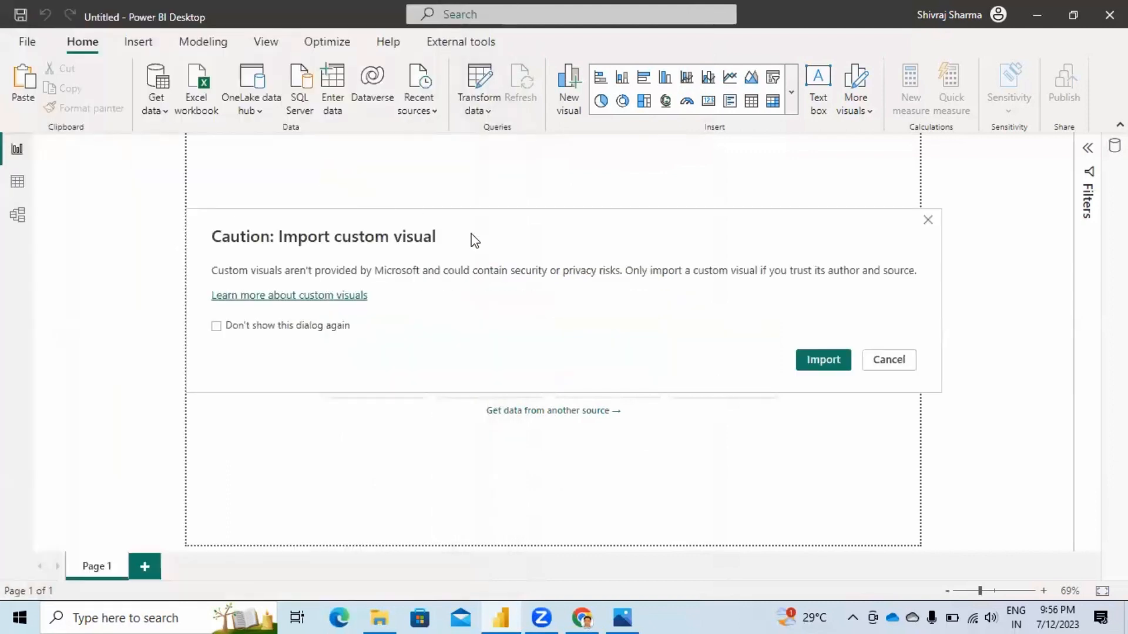
left_click(824, 361)
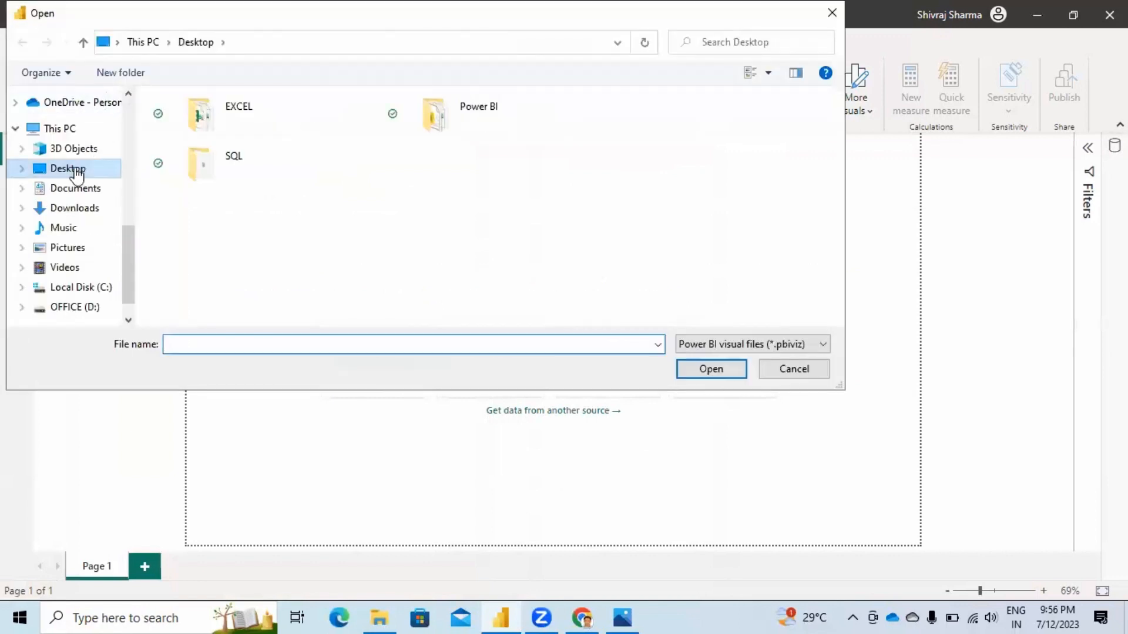
left_click(810, 344)
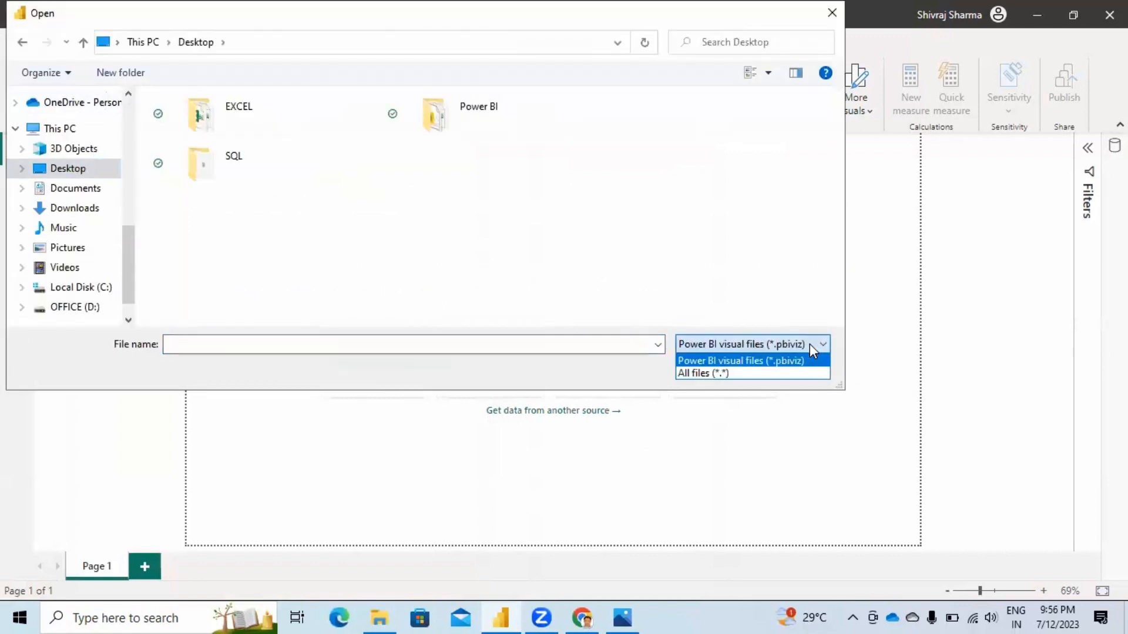
left_click(693, 374)
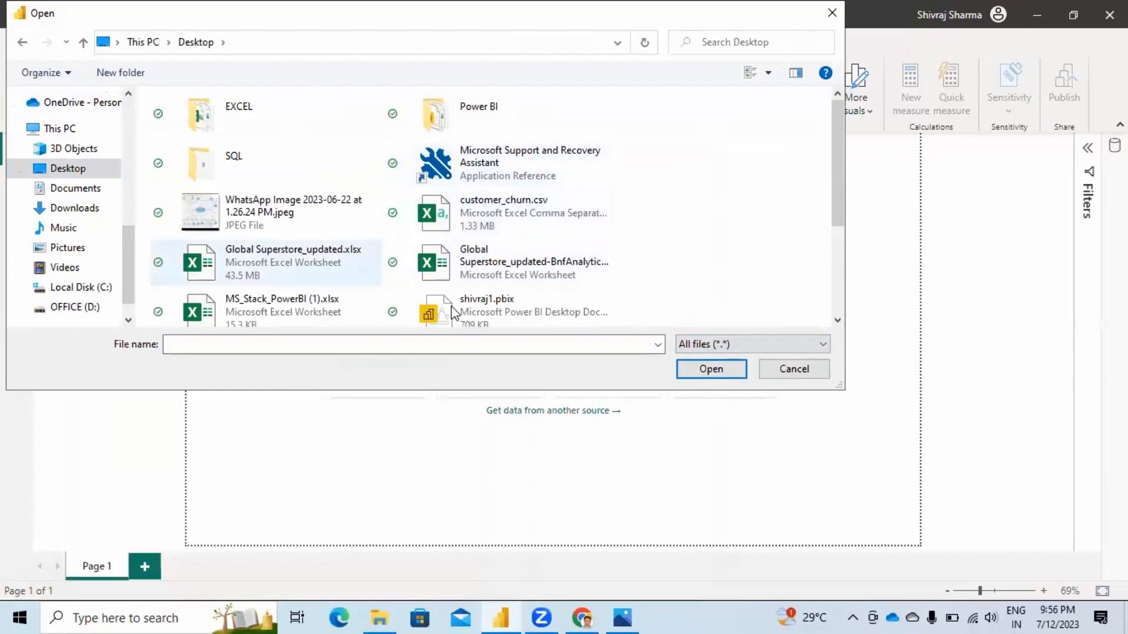
scroll(451, 305, "down", 3)
left_click(276, 202)
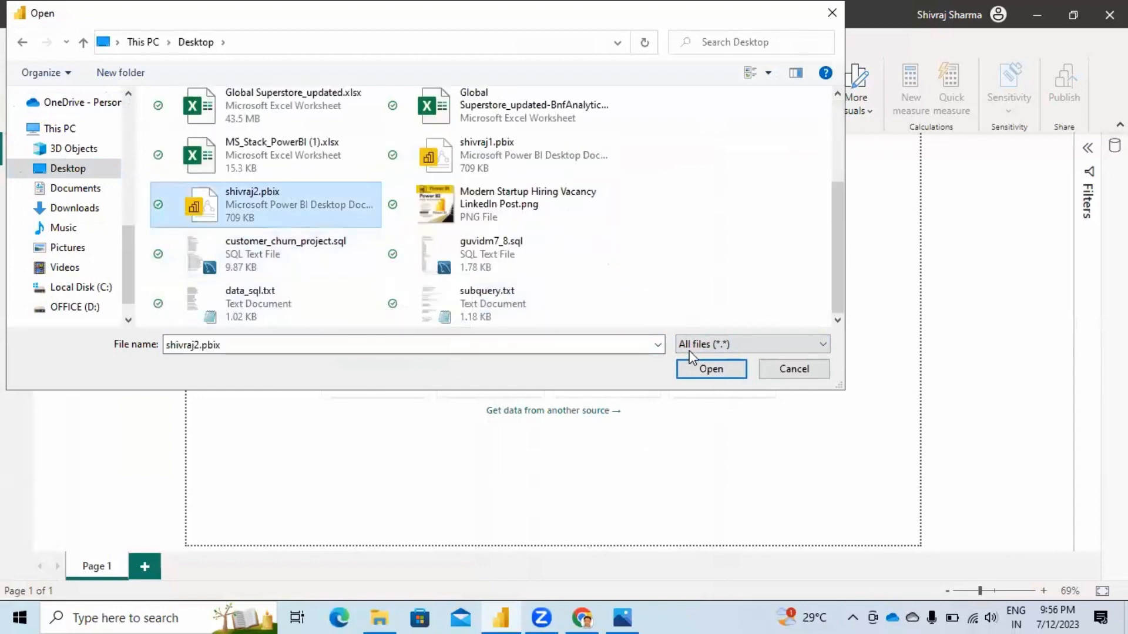
key("Return")
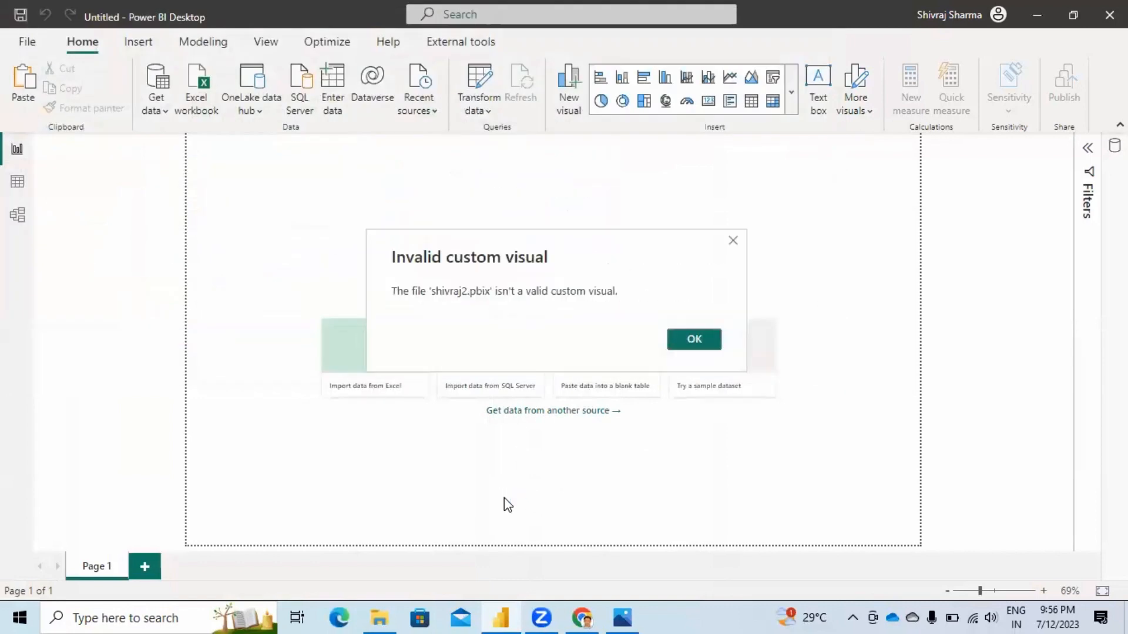
left_click(709, 343)
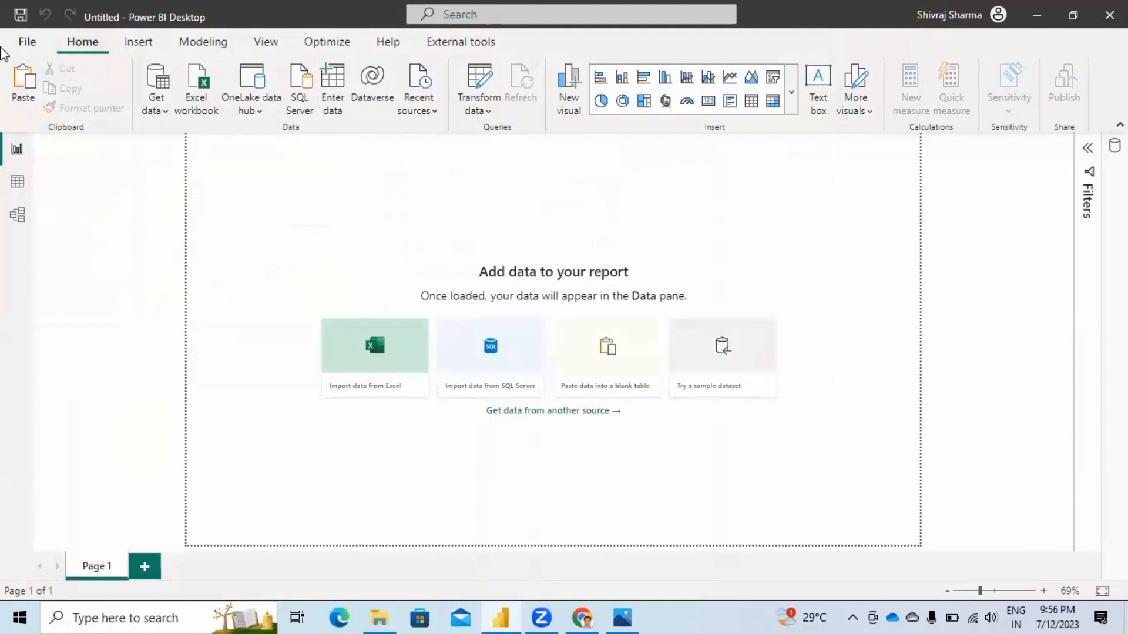
Step: View the import options in the blank report, then open the report copy numbered 2 from the Windows desktop
left_click(37, 36)
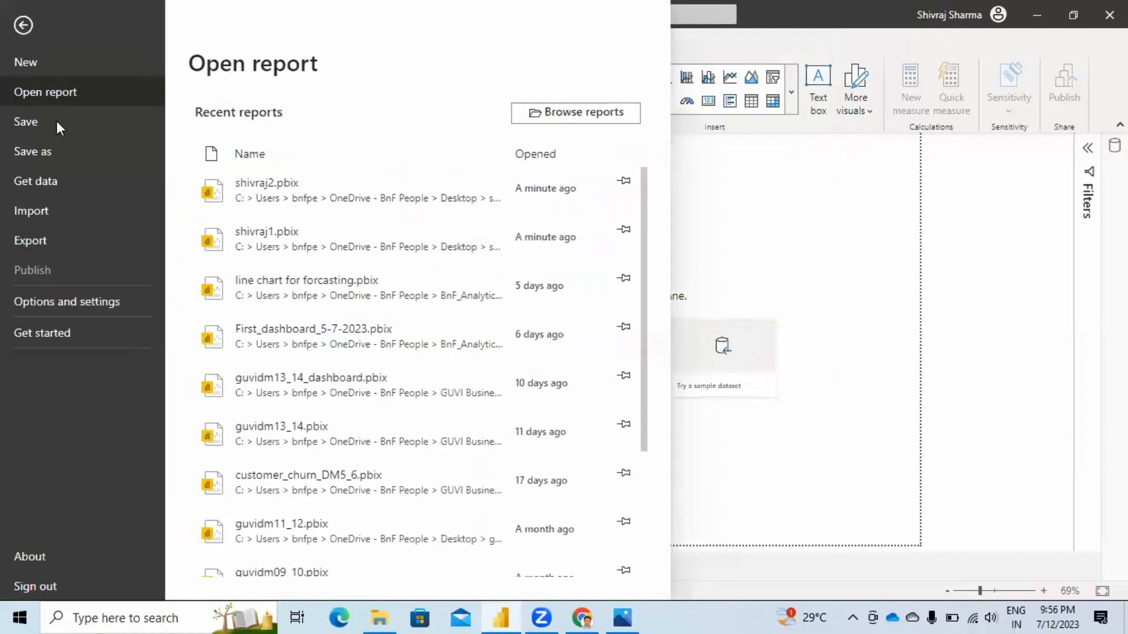
left_click(56, 216)
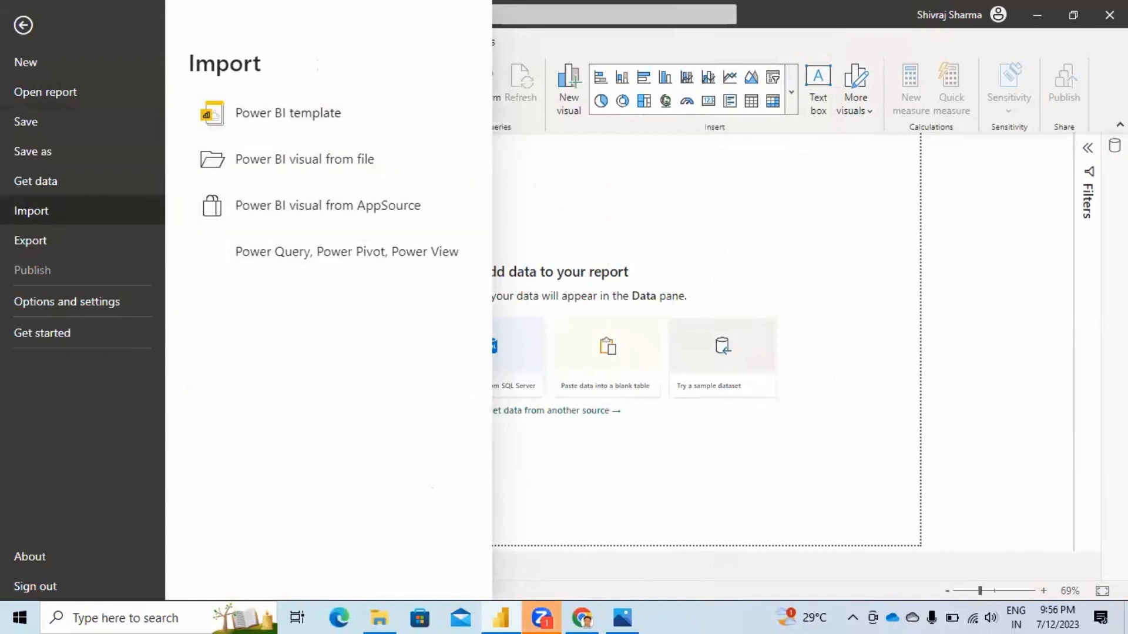
left_click(1037, 18)
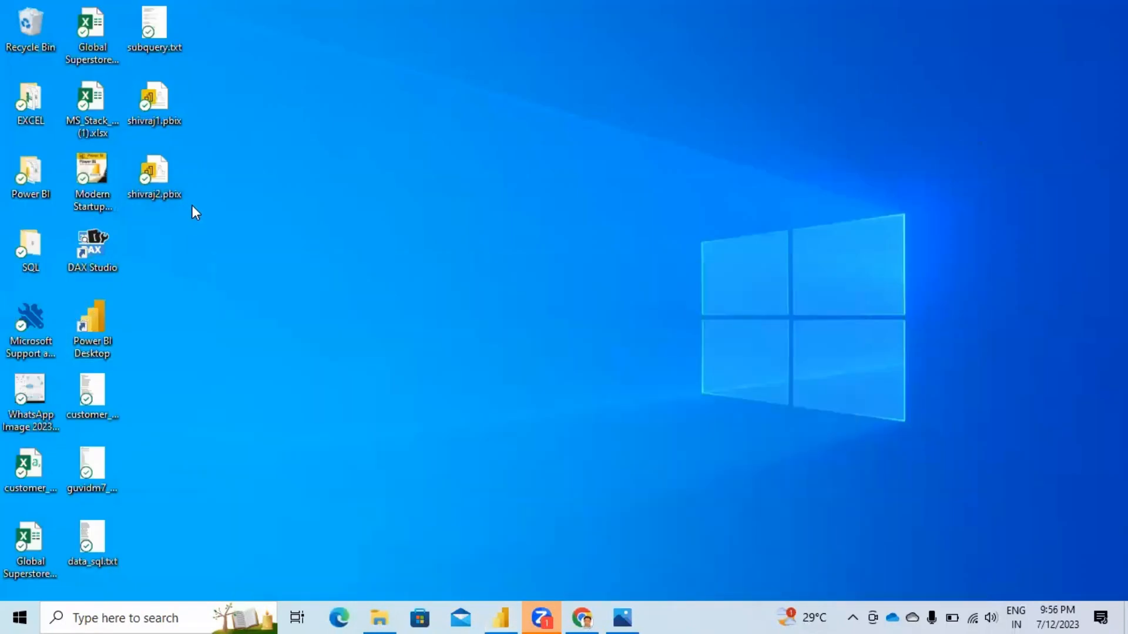
left_click(168, 174)
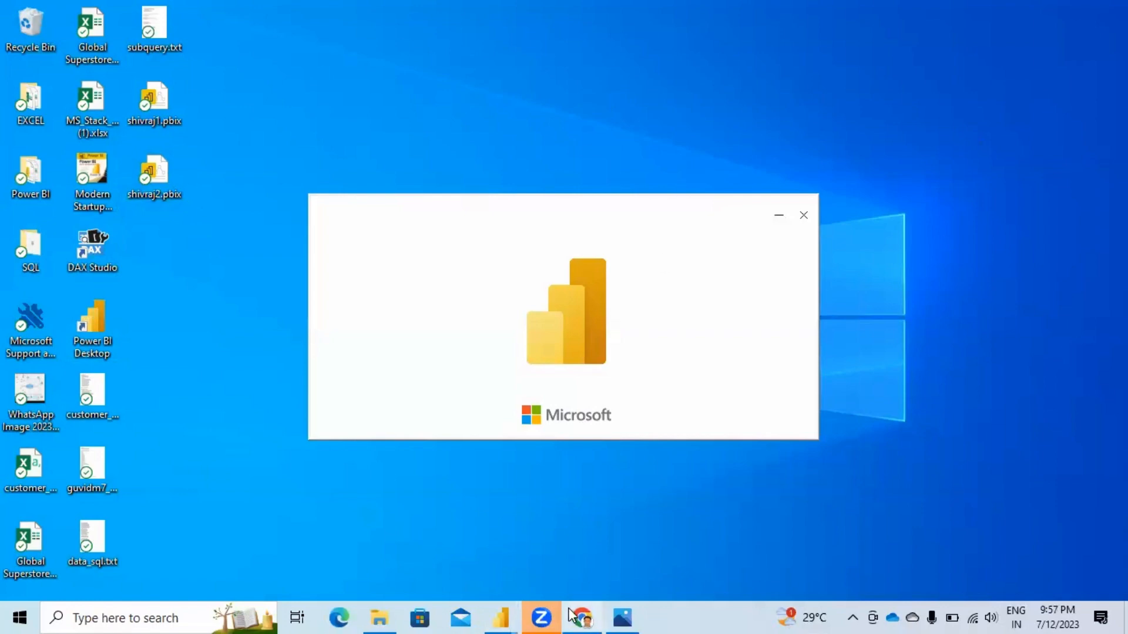
Step: Switch to Chrome and load the suggested Power BI sign-in page, app.powerbi.com/signin, in a new tab
mouse_move(580, 615)
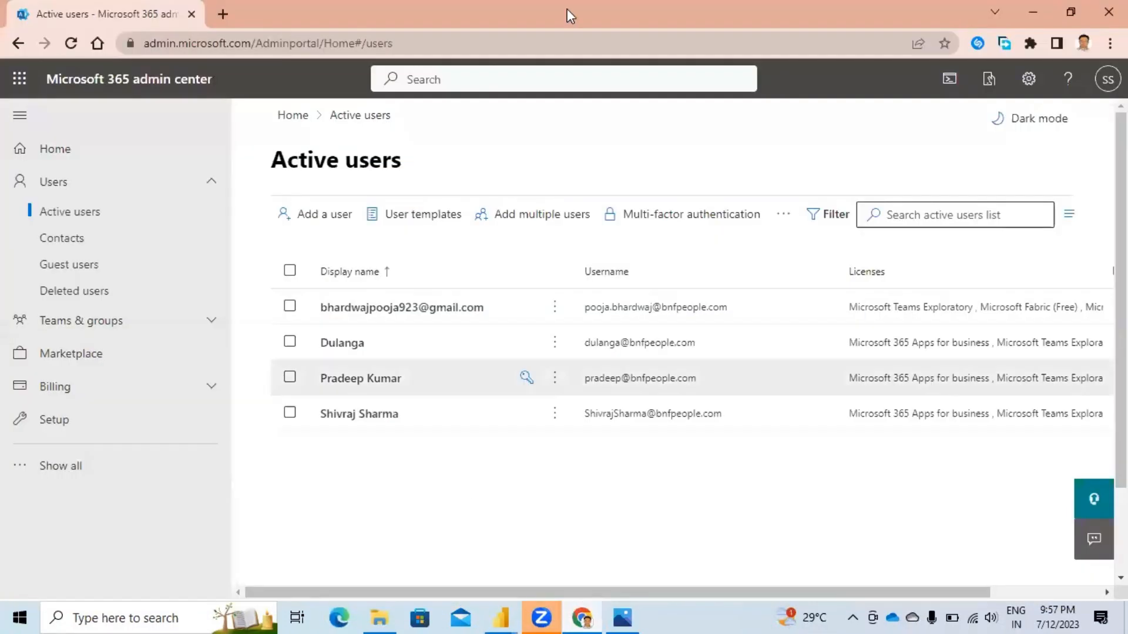
left_click(222, 15)
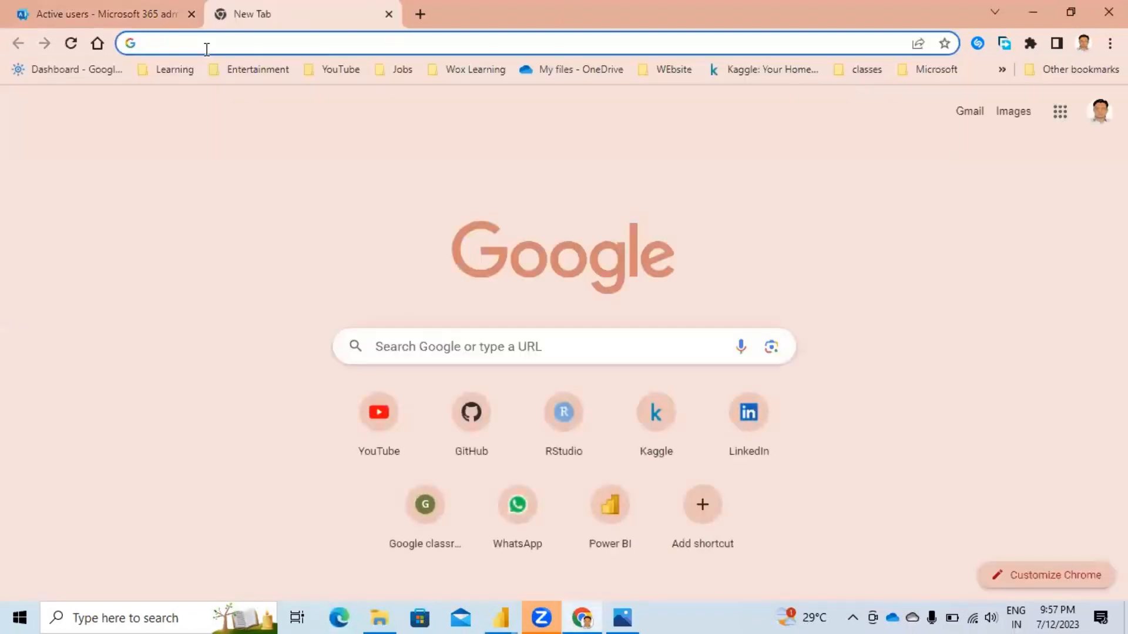
type("power BI")
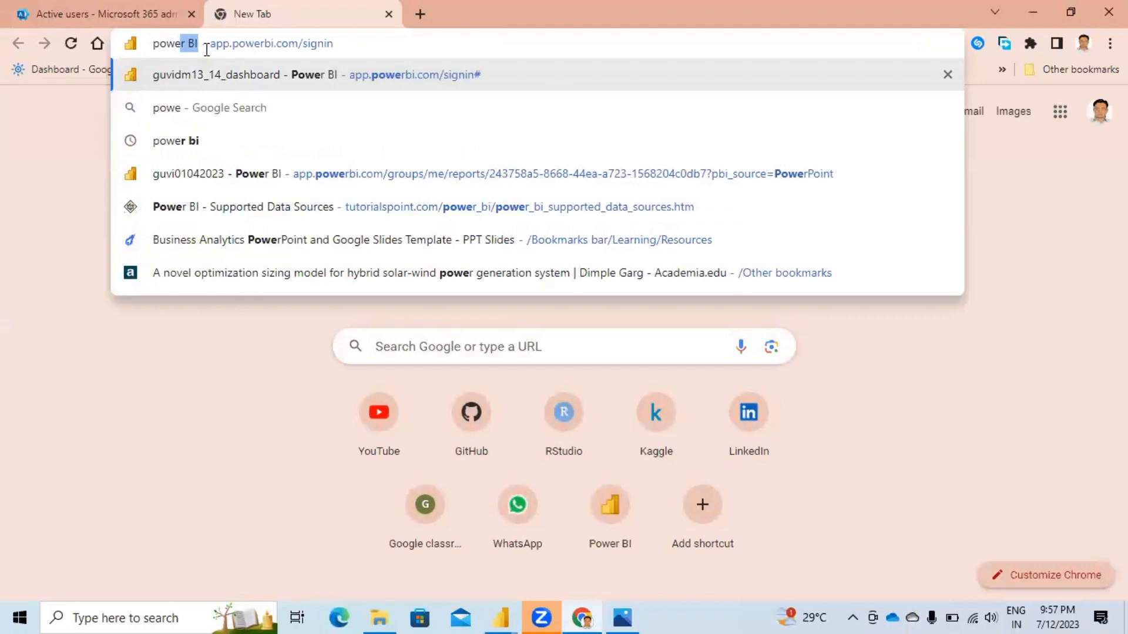
key("Return")
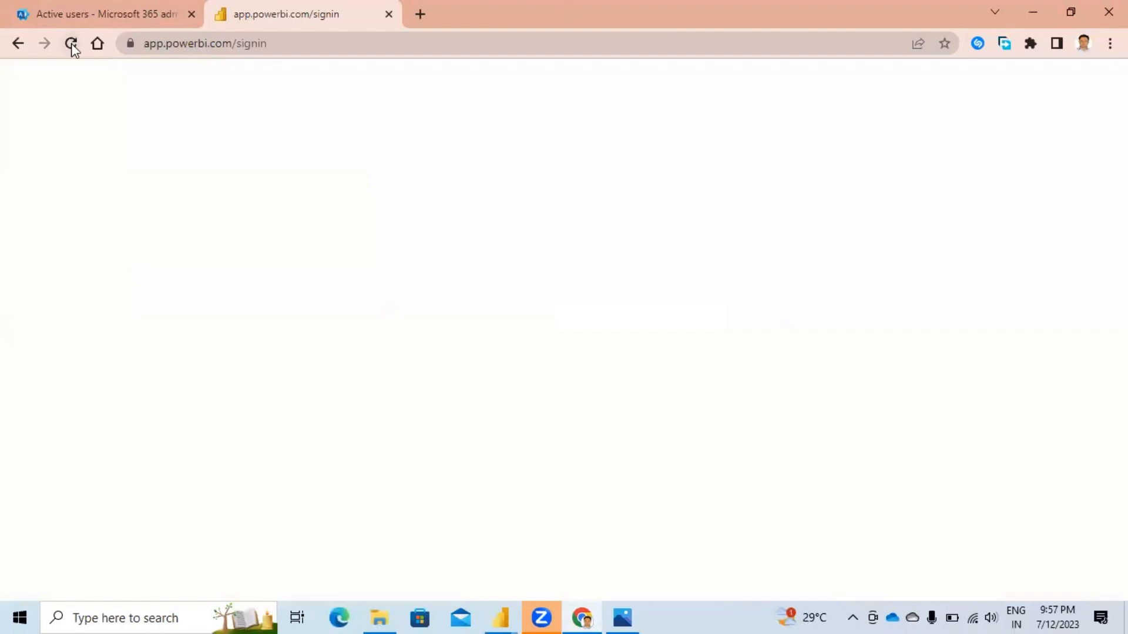
Step: Shorten the web address to app.powerbi.com and load the Power BI service
left_click(340, 42)
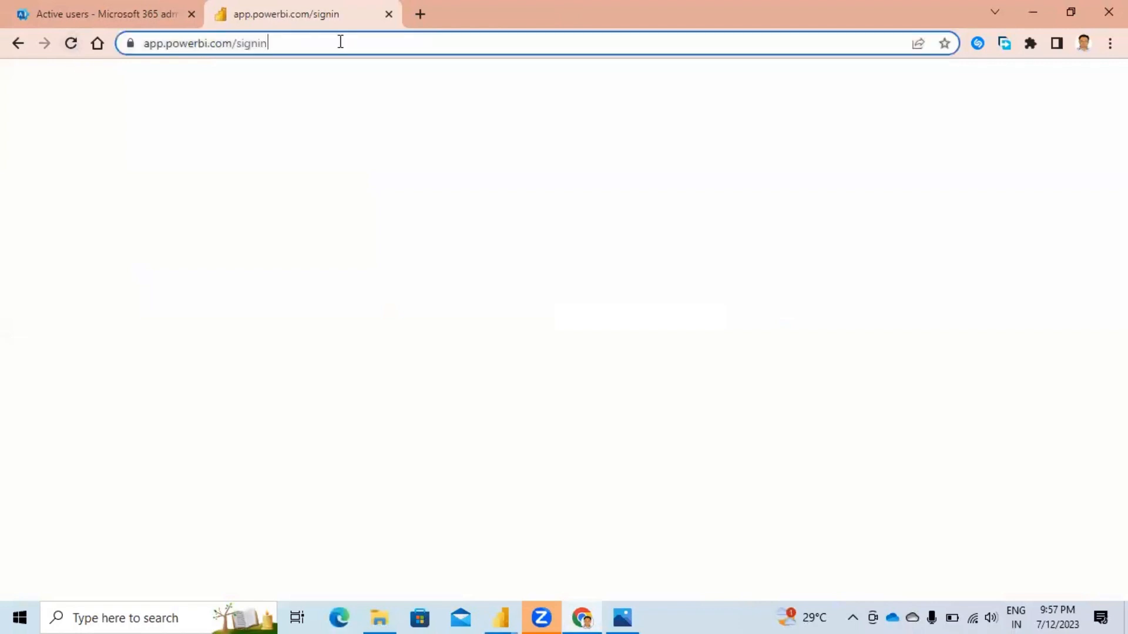
left_click(340, 40)
key("BackSpace")
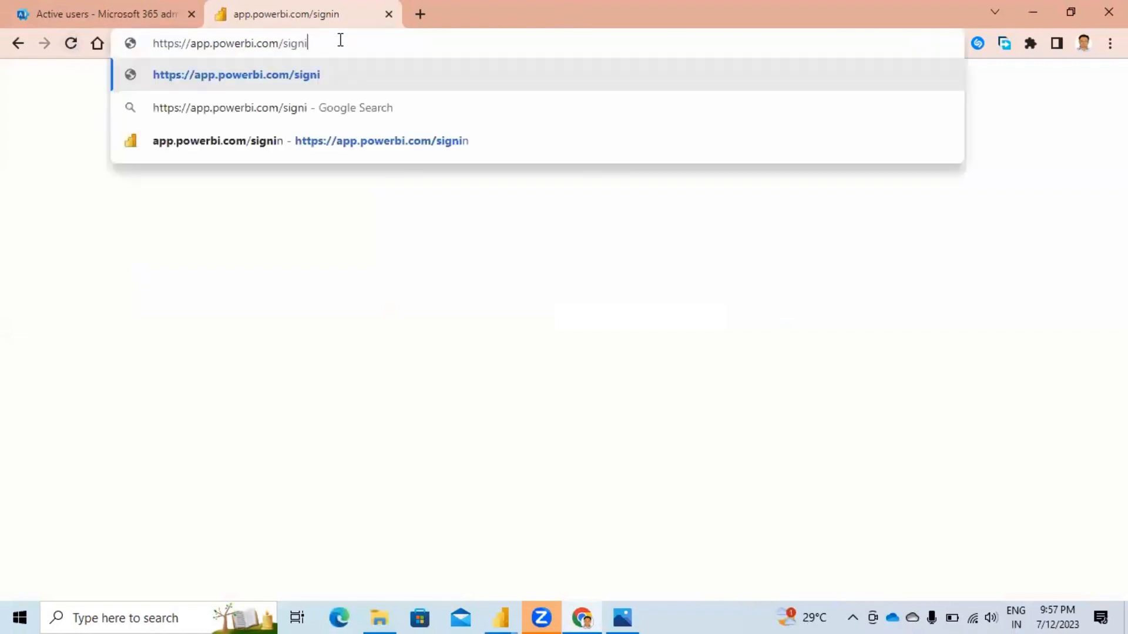
key("BackSpace")
key("BackSpace")
key("BackSpace")
key("BackSpace")
key("BackSpace")
key("BackSpace")
key("Return")
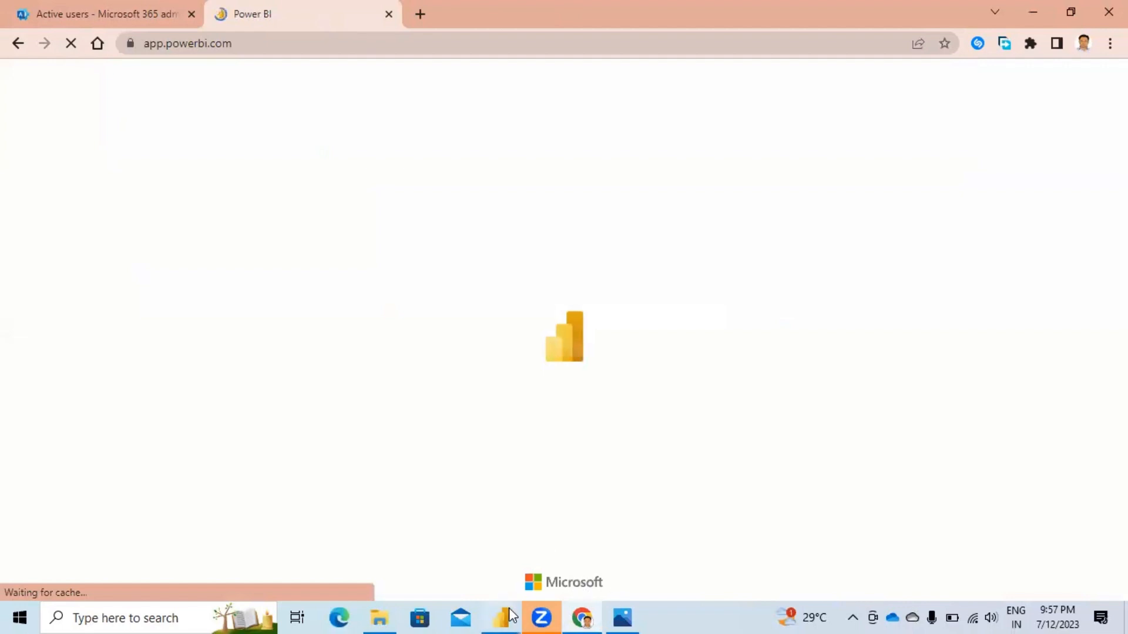
Step: Switch to the report copy numbered 2 in Power BI Desktop and examine the Sample - Superstore fields and Page 2 charts
left_click(590, 546)
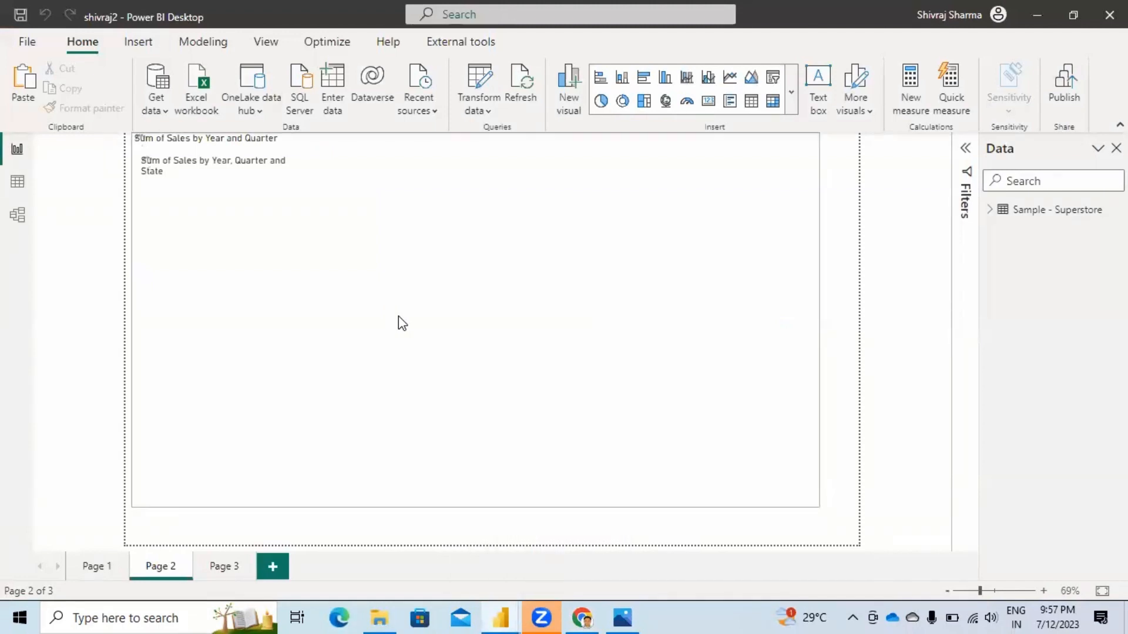
left_click(989, 211)
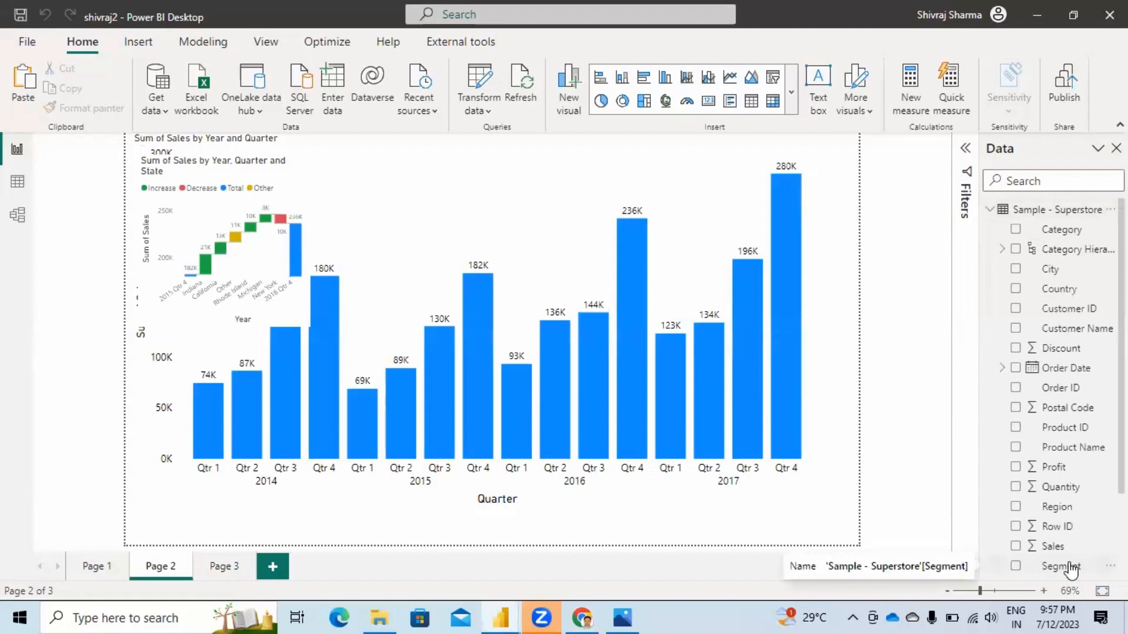
left_click(990, 210)
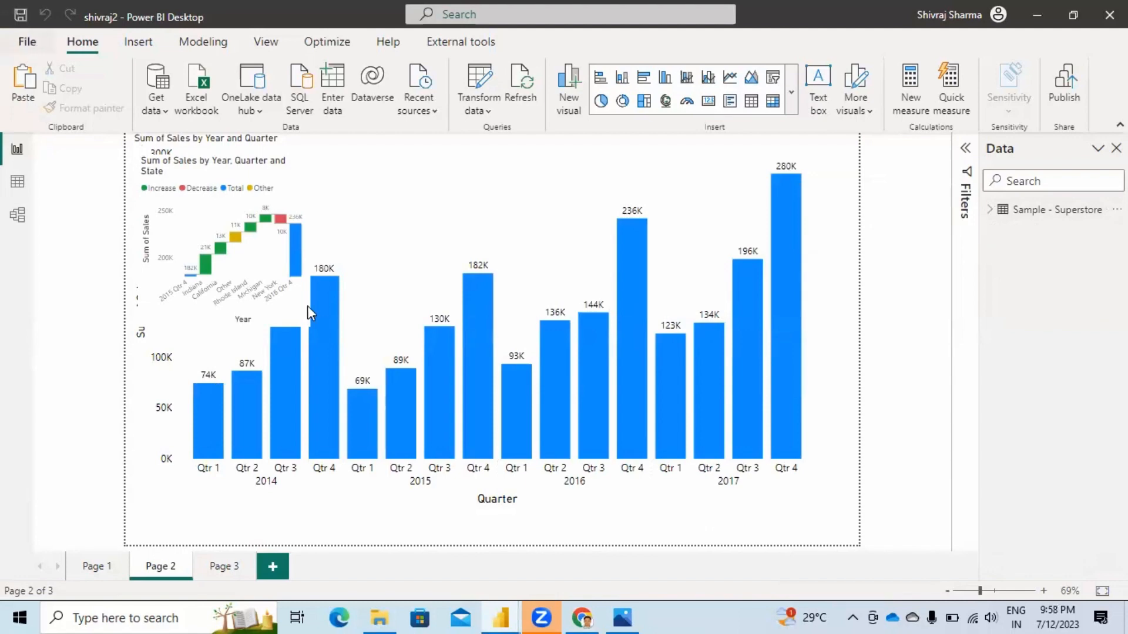
mouse_move(307, 306)
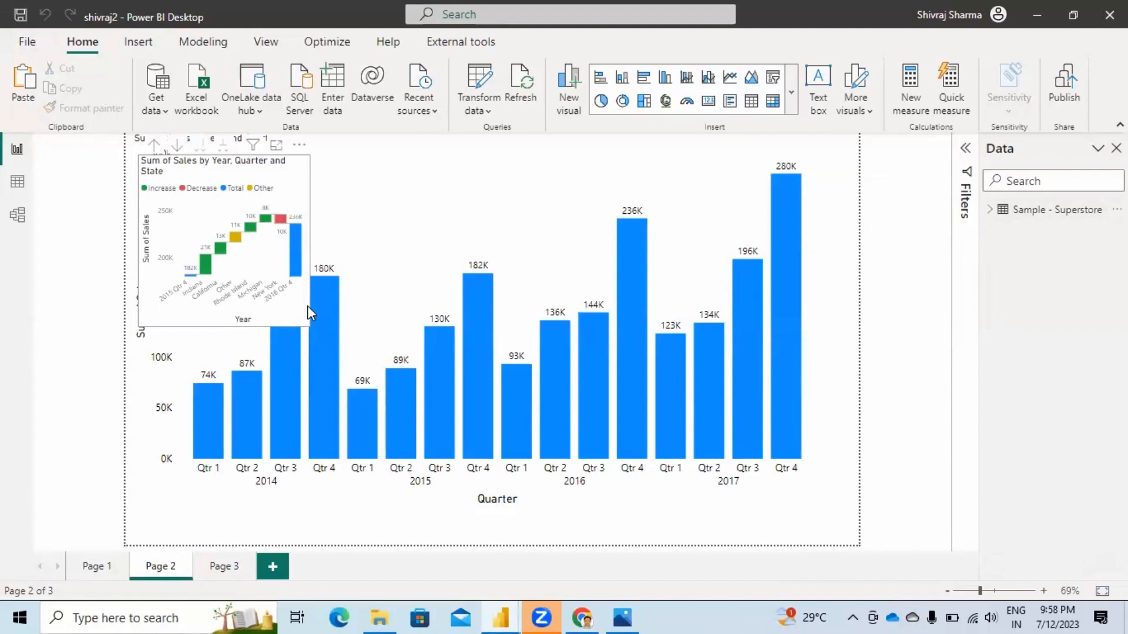
left_click(1039, 18)
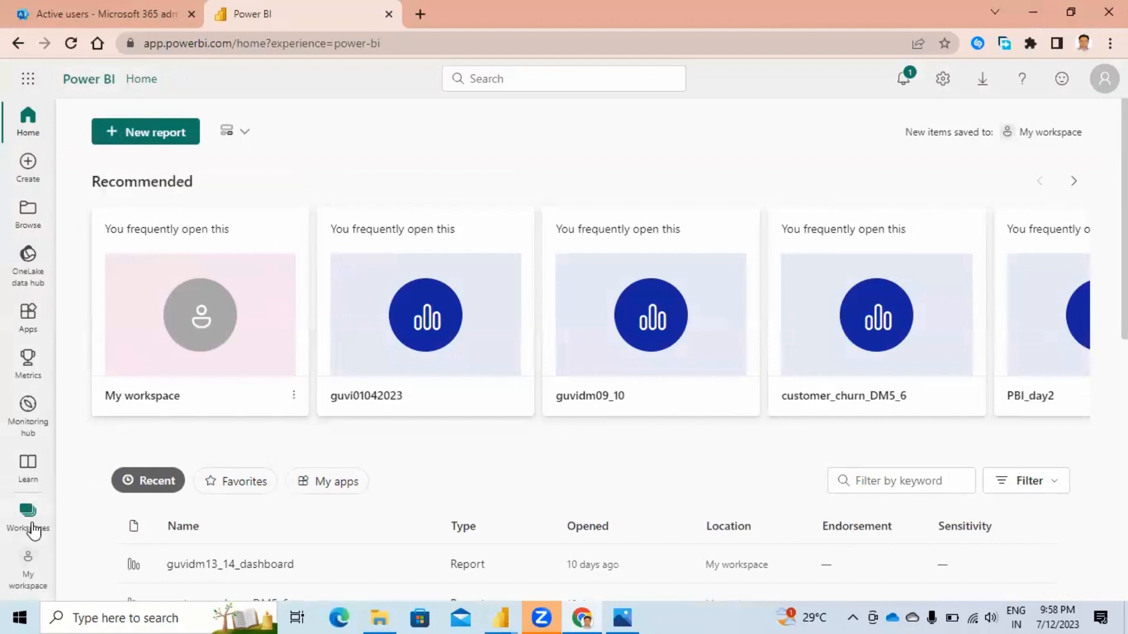
Step: Look through the recommended and recent items in the Power BI service, then open My workspace
scroll(350, 464, "down", 5)
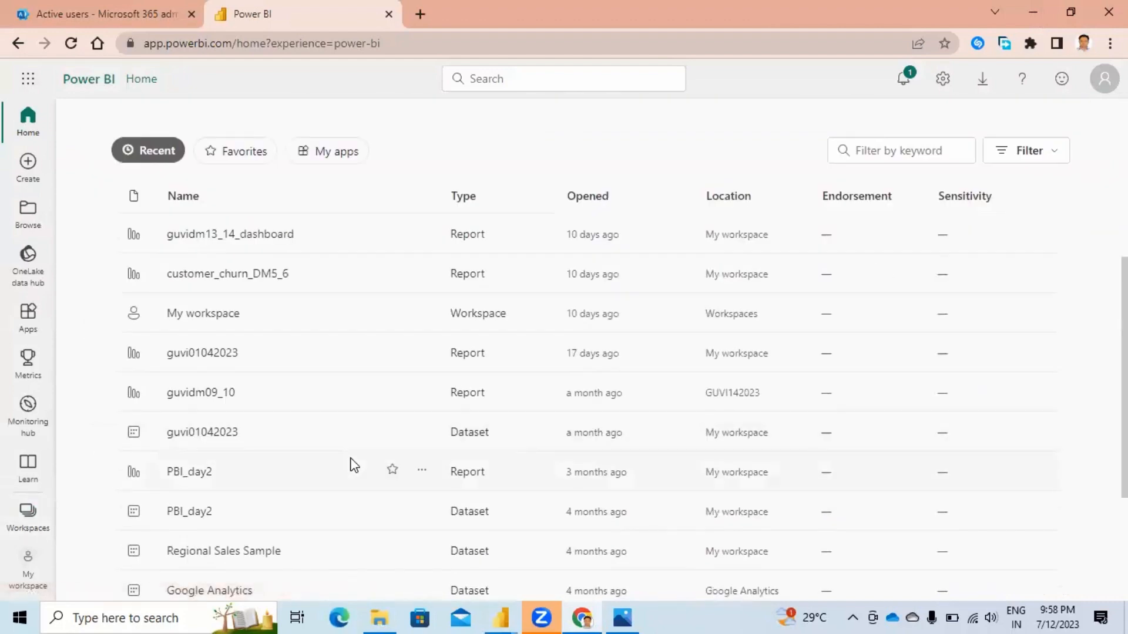
scroll(351, 464, "down", 3)
scroll(351, 464, "up", 10)
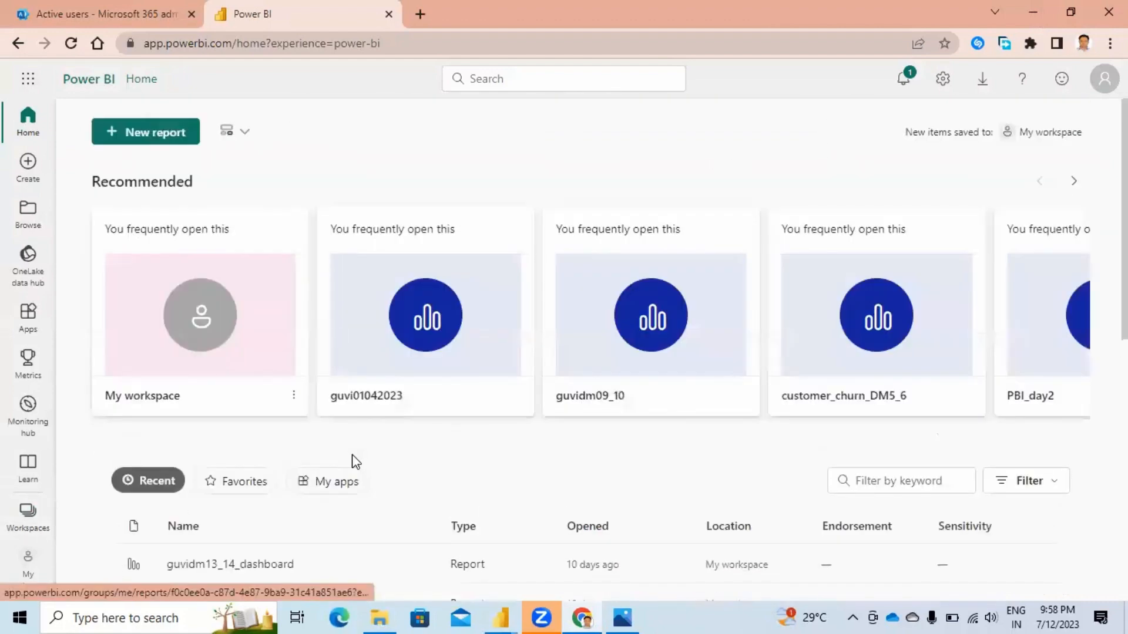
scroll(352, 459, "down", 3)
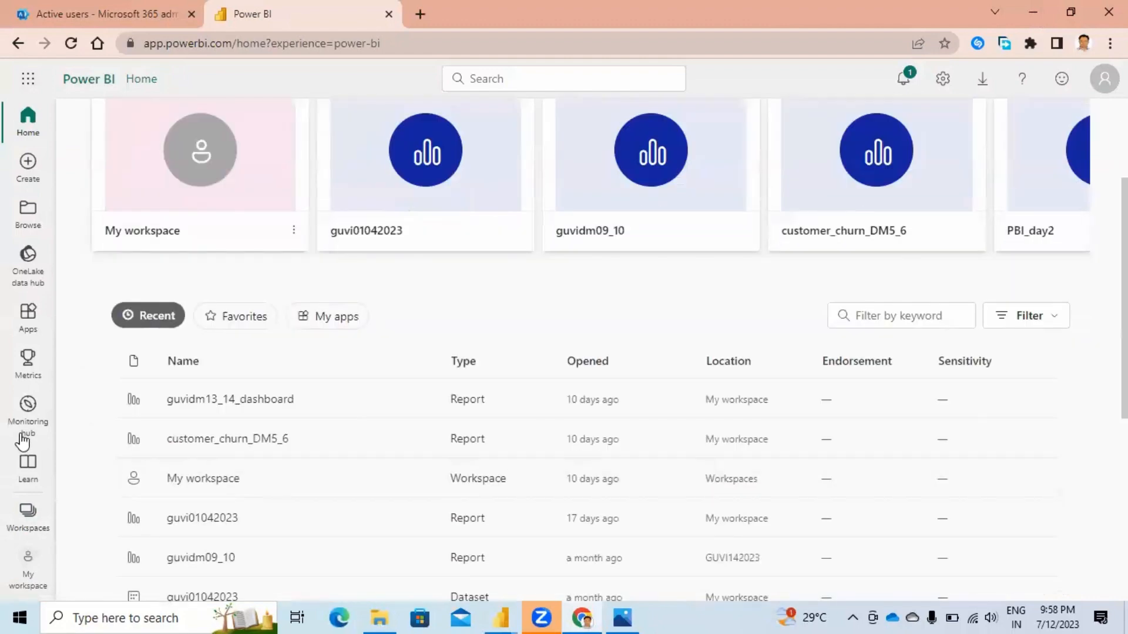
left_click(28, 512)
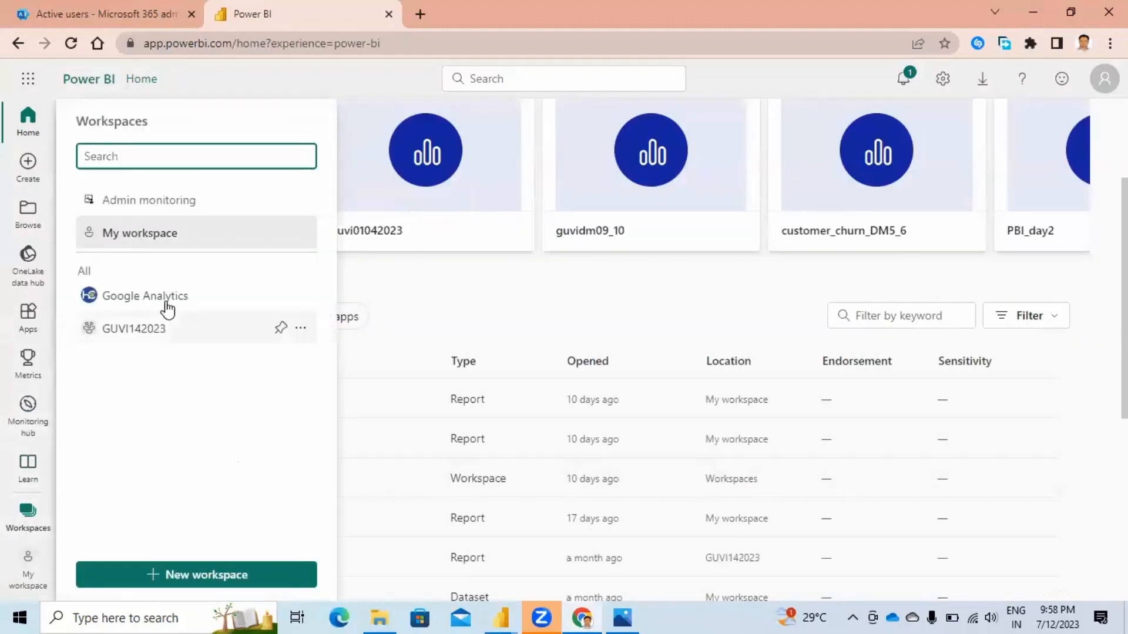
left_click(140, 233)
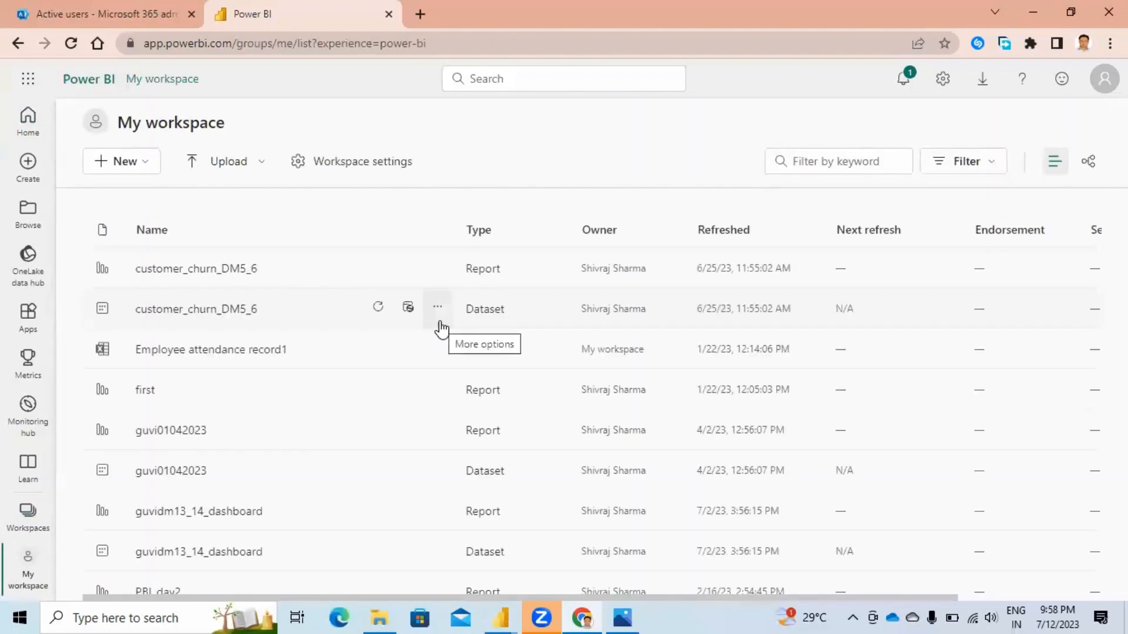
Step: Open the published report numbered 1 and examine the 2015 Qtr 4 bar's drill options and the report's file options
scroll(303, 359, "down", 8)
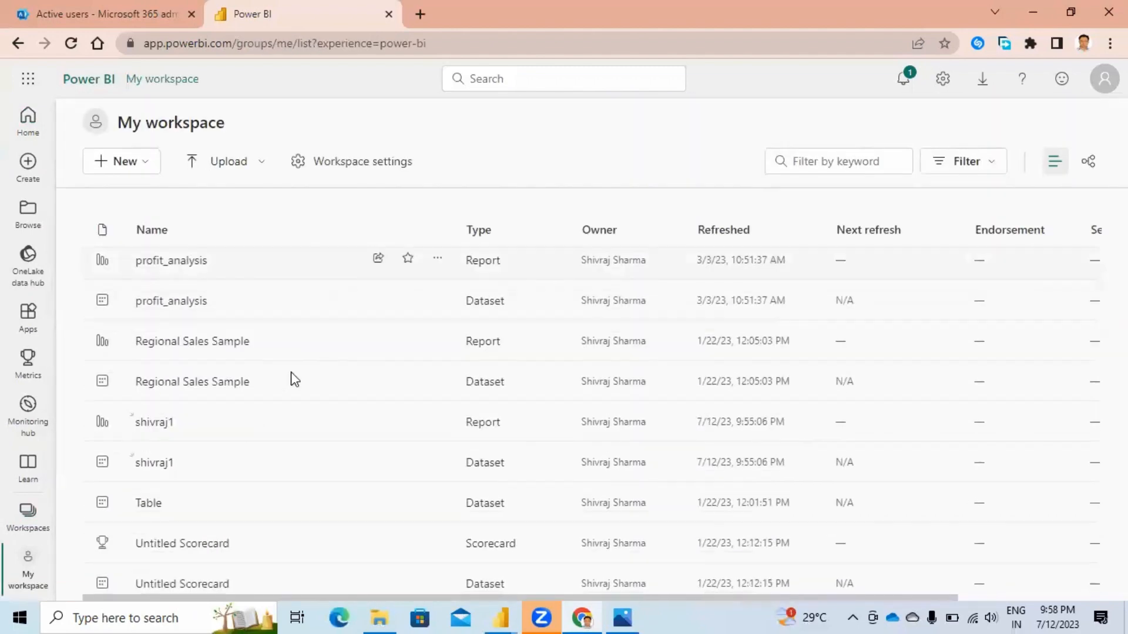
left_click(162, 424)
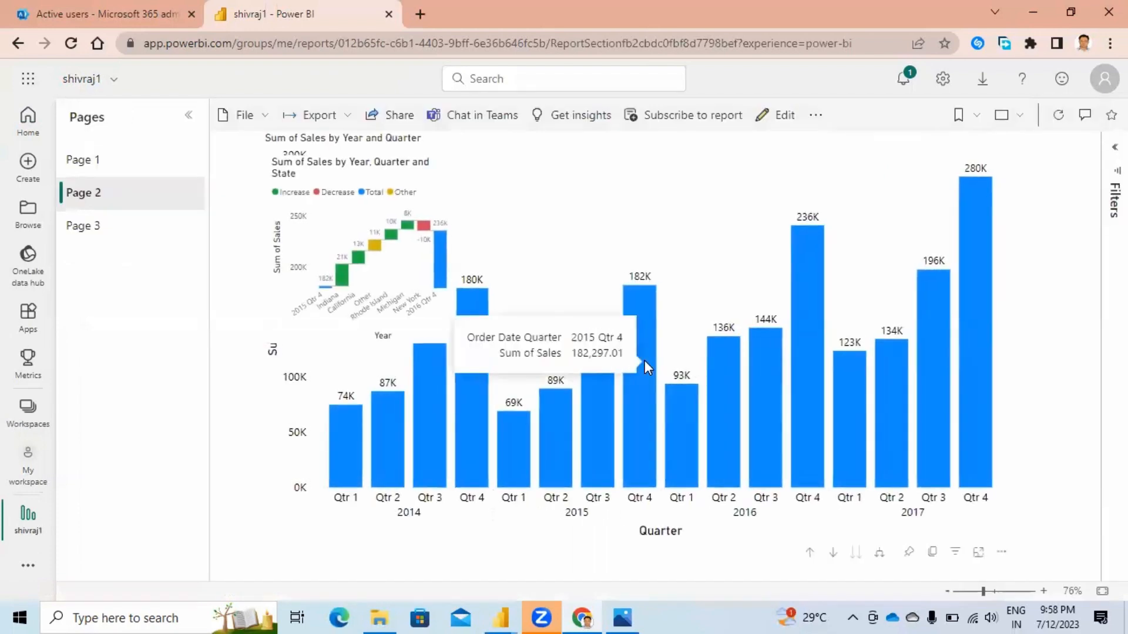
right_click(644, 361)
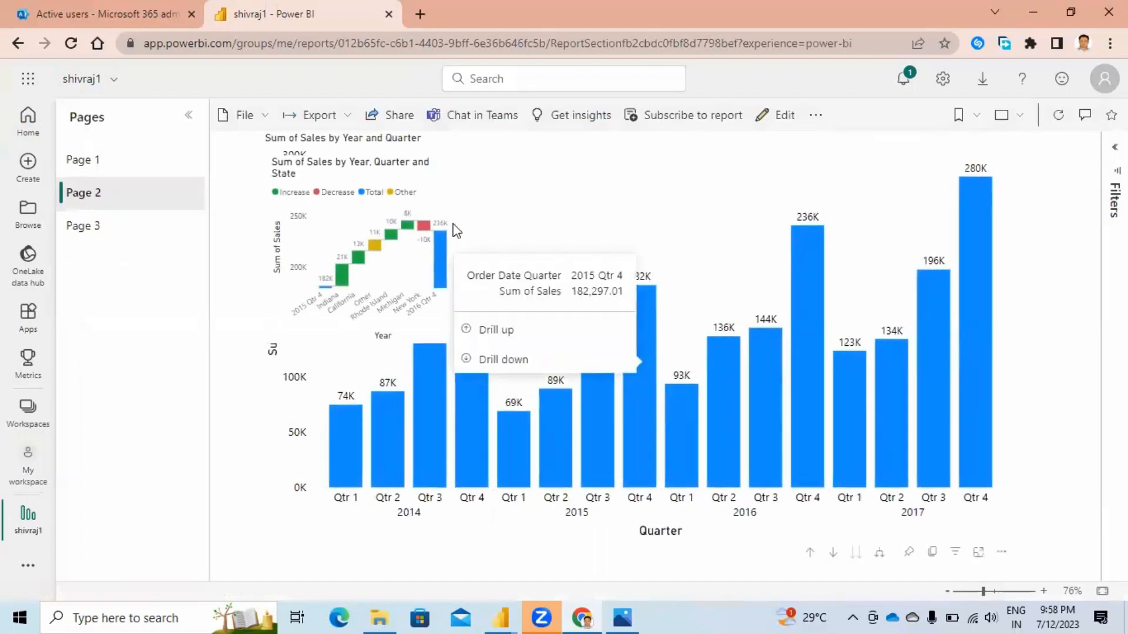
left_click(262, 120)
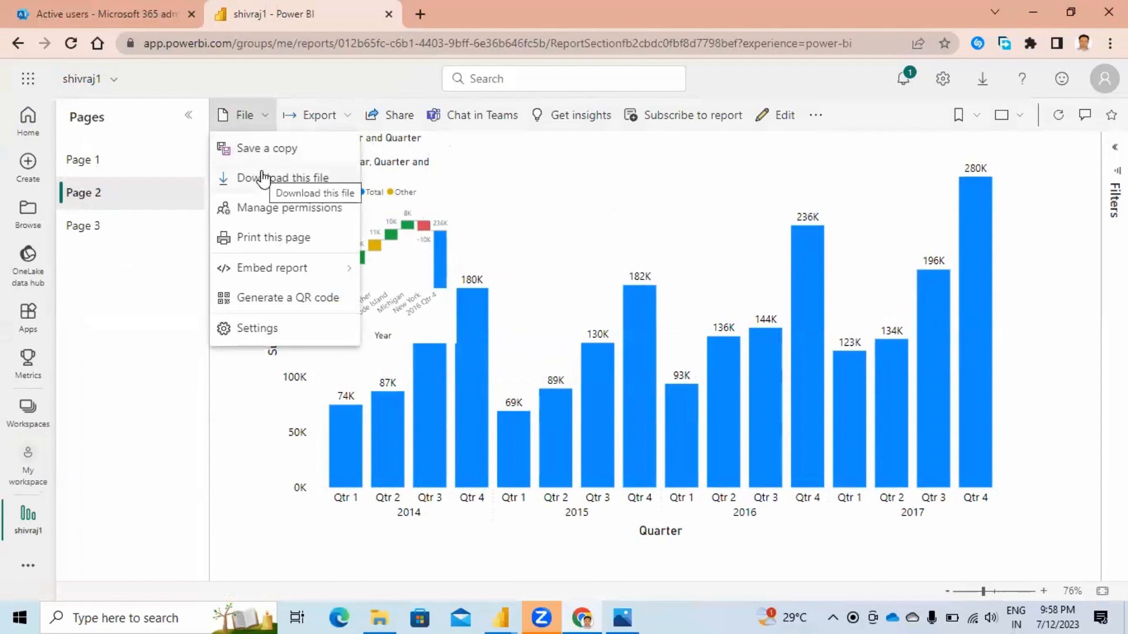
left_click(1057, 281)
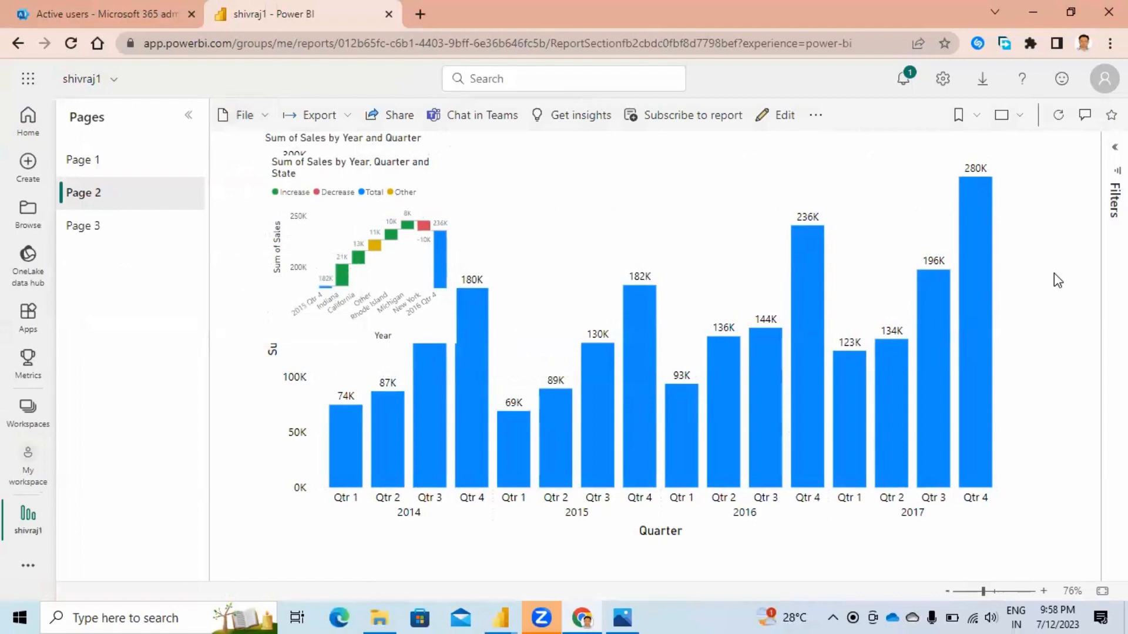
Step: Return to the report copy numbered 2 in Power BI Desktop and view the available file commands without running any
left_click(1029, 13)
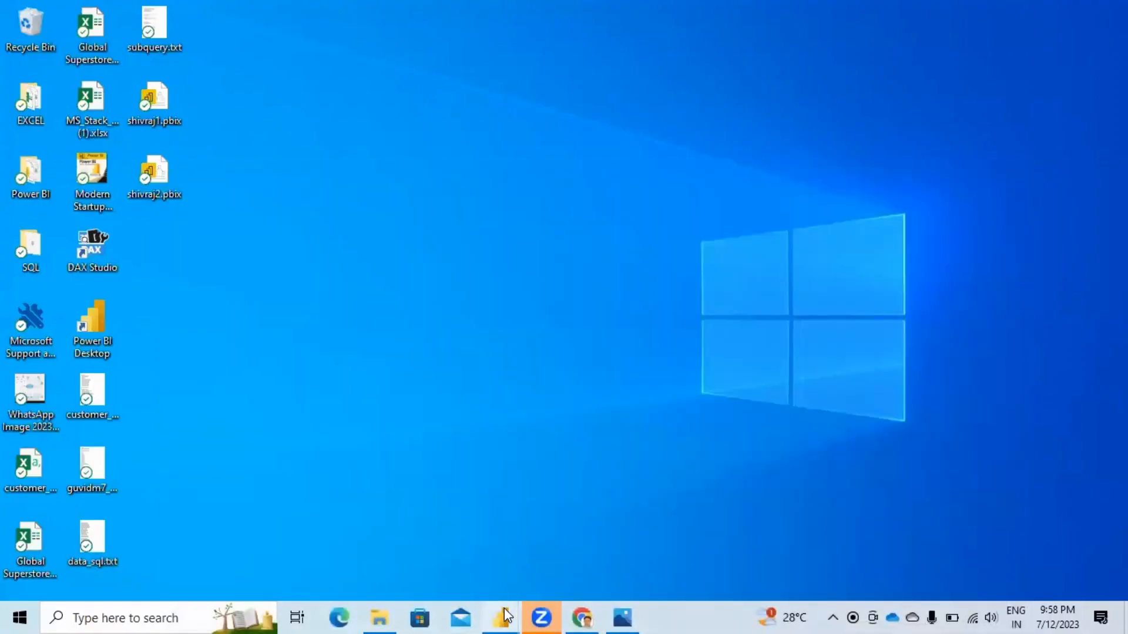
mouse_move(498, 610)
left_click(568, 558)
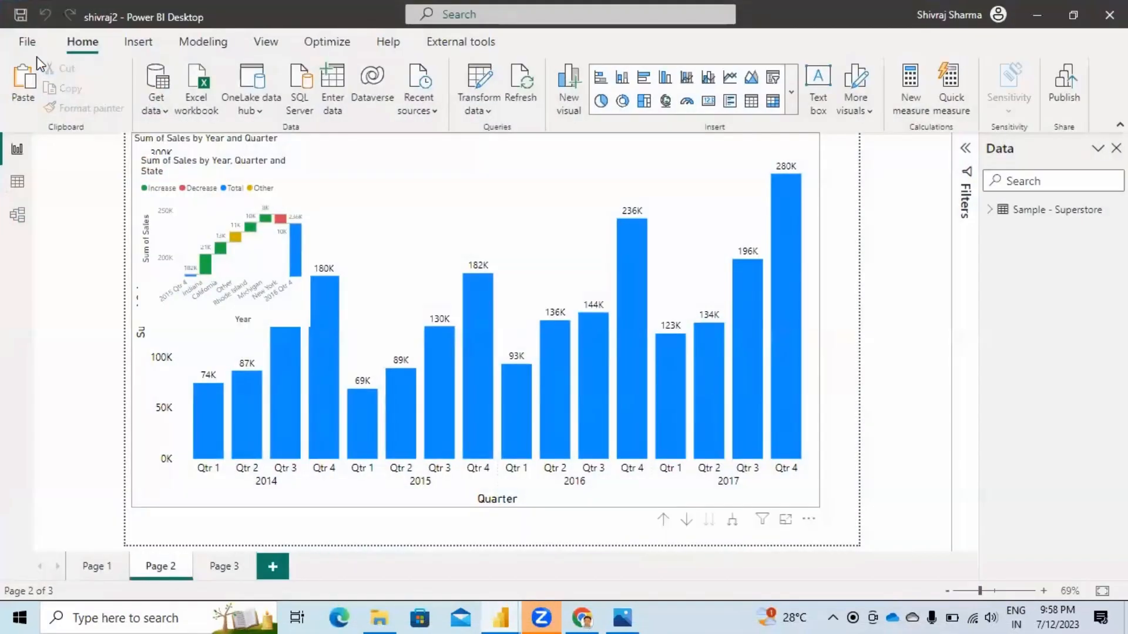
left_click(27, 43)
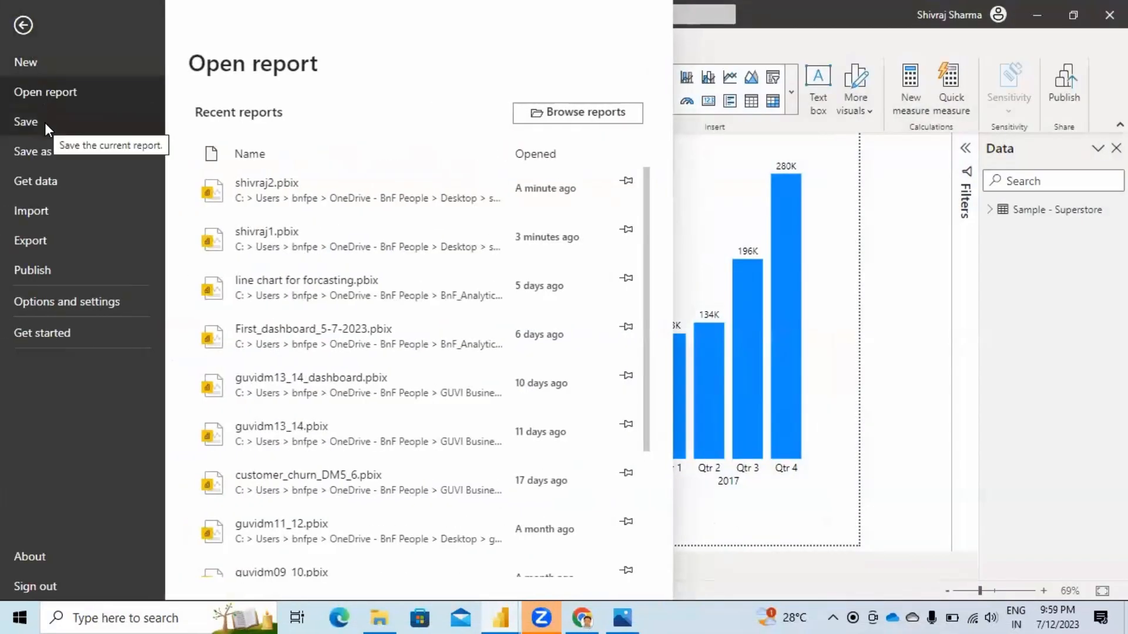
left_click(930, 377)
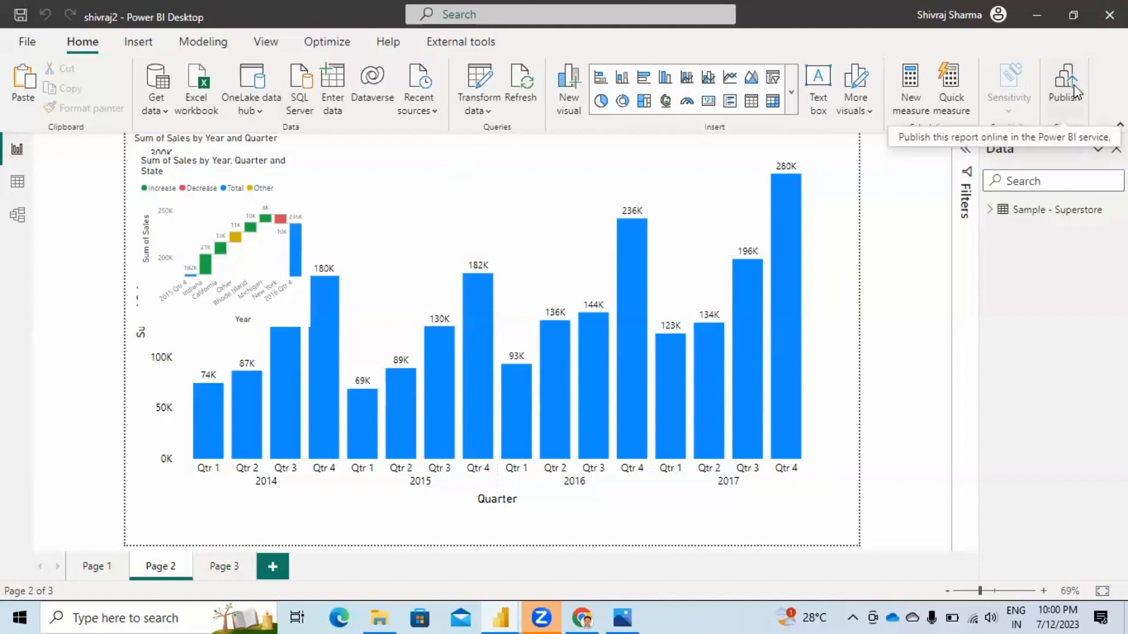
Step: Switch to the Power BI service in Chrome, try to share the published report, and dismiss the Pro upgrade offer
left_click(584, 617)
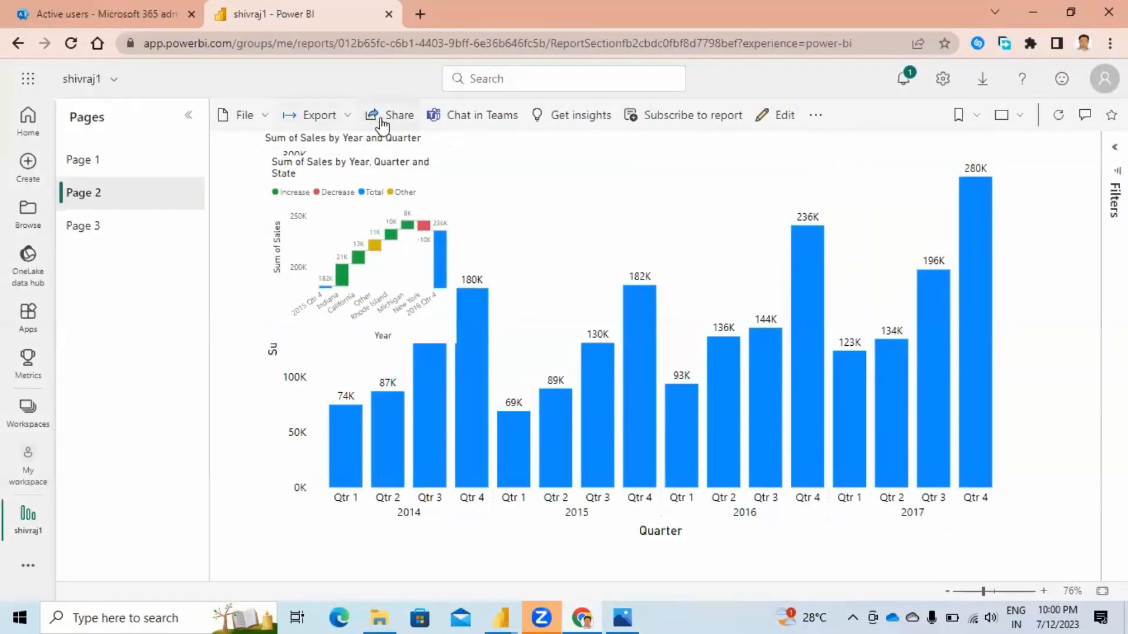
left_click(393, 117)
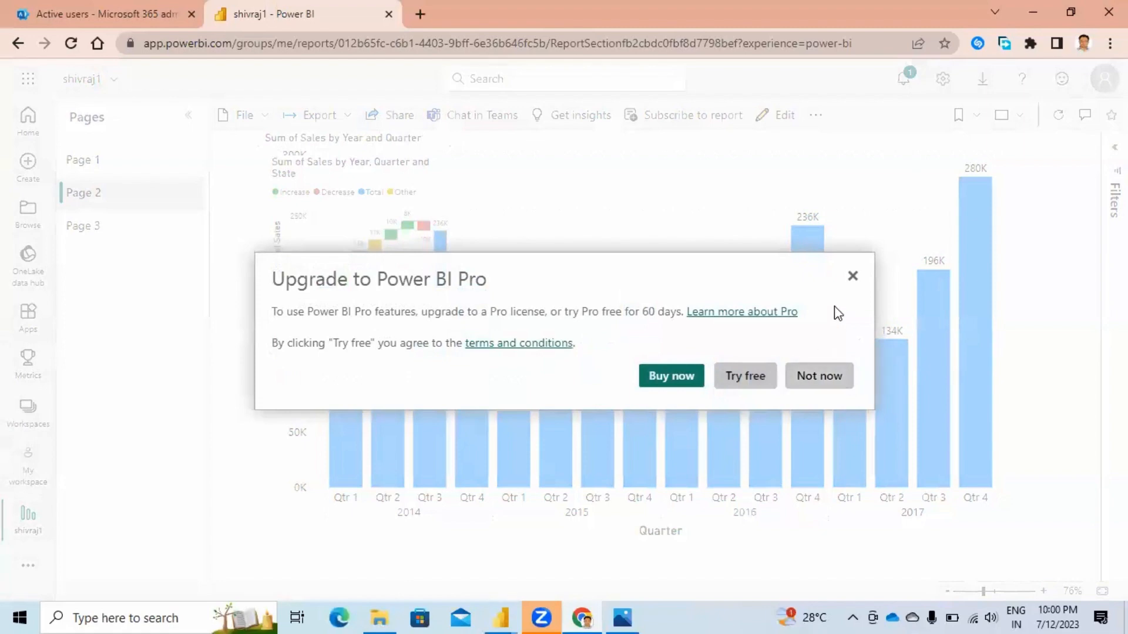
left_click(852, 276)
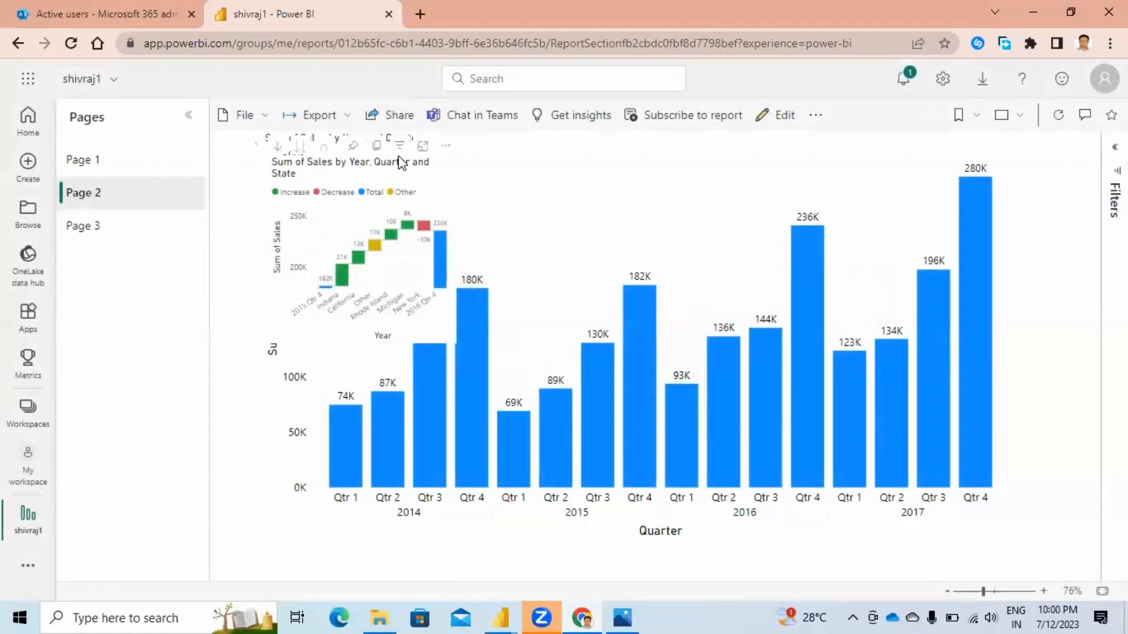